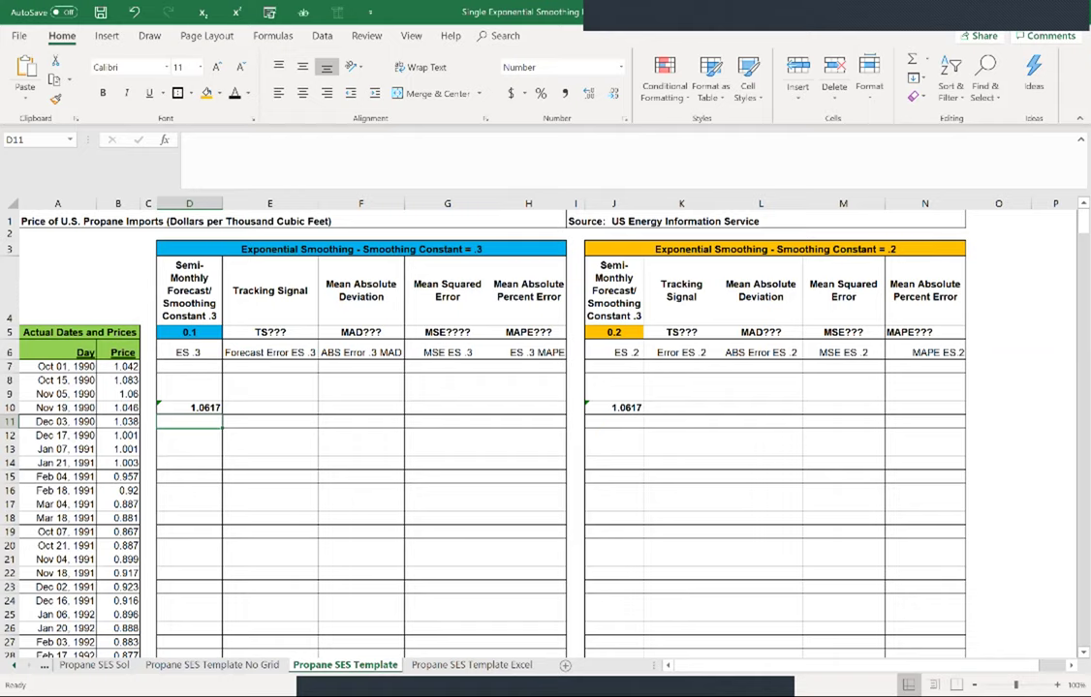
Step: Set the smoothing constant in D5 to 0.3
click(189, 333)
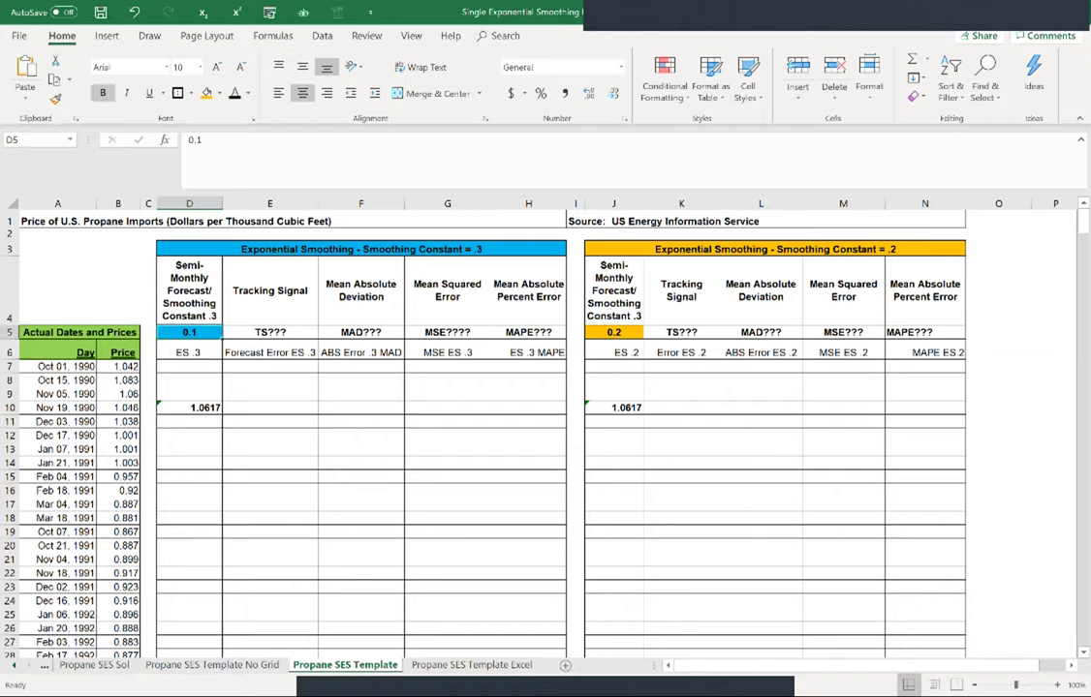
text(.3)
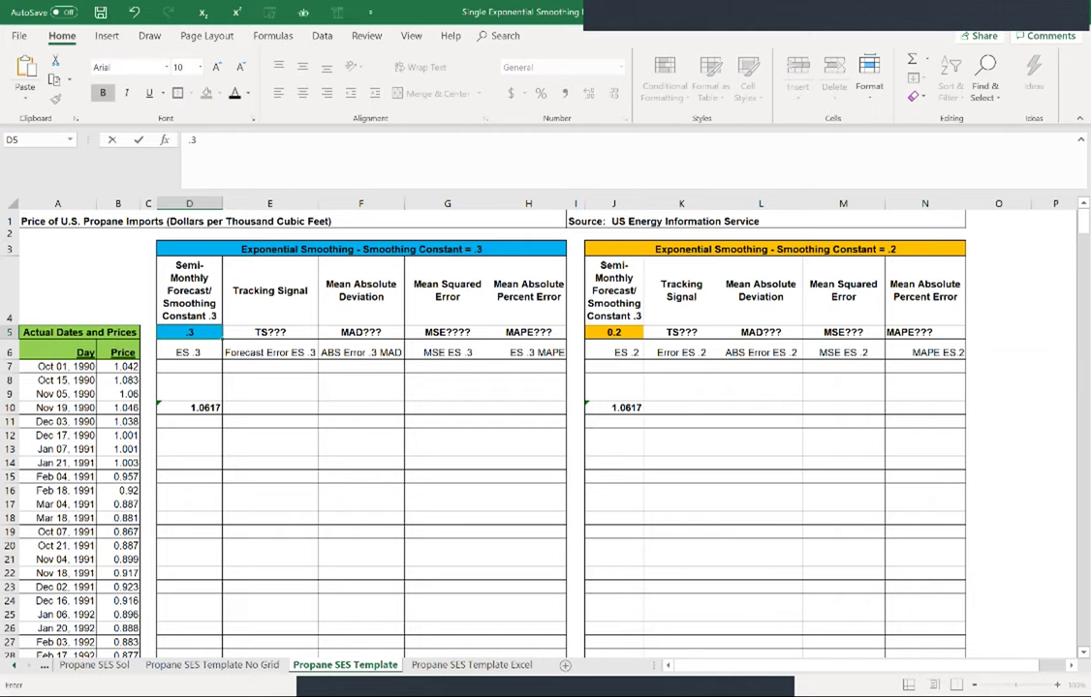
click(189, 463)
click(189, 421)
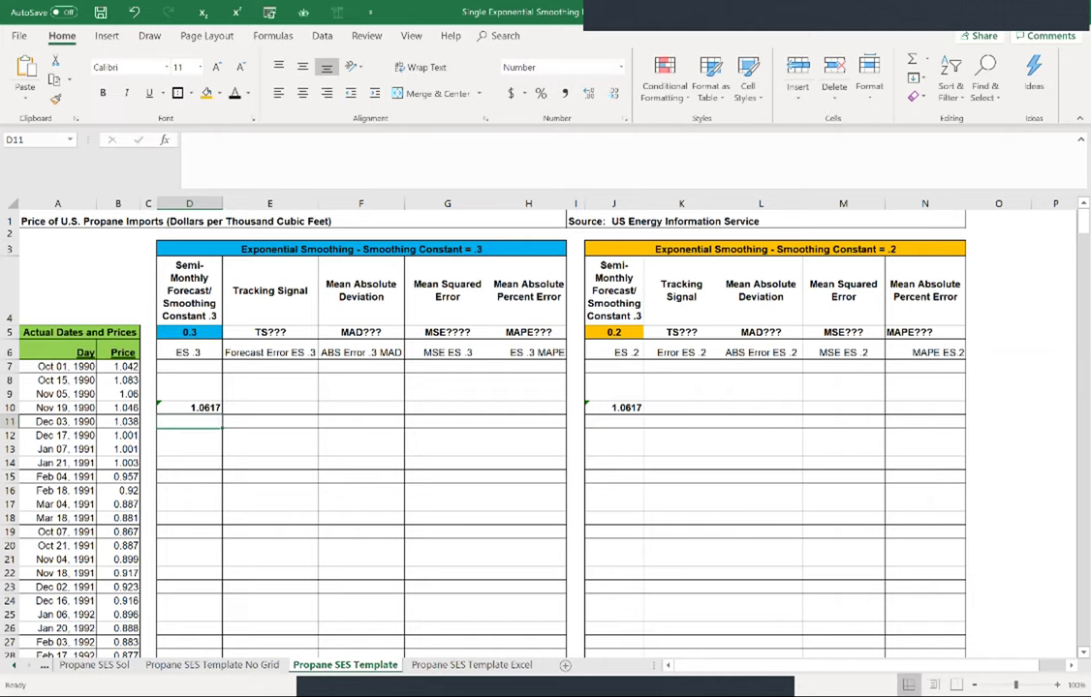
Step: Examine the initial forecast formula in D10 and the Nov 19, 1990 price in B10 that feed the next forecast
click(189, 408)
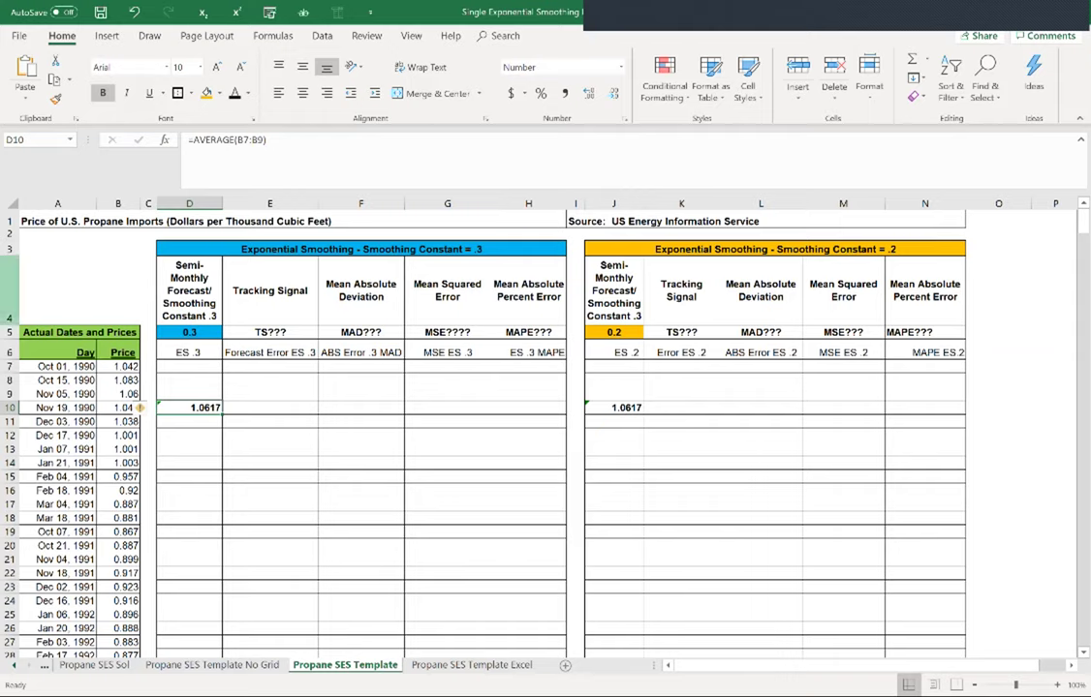
click(189, 421)
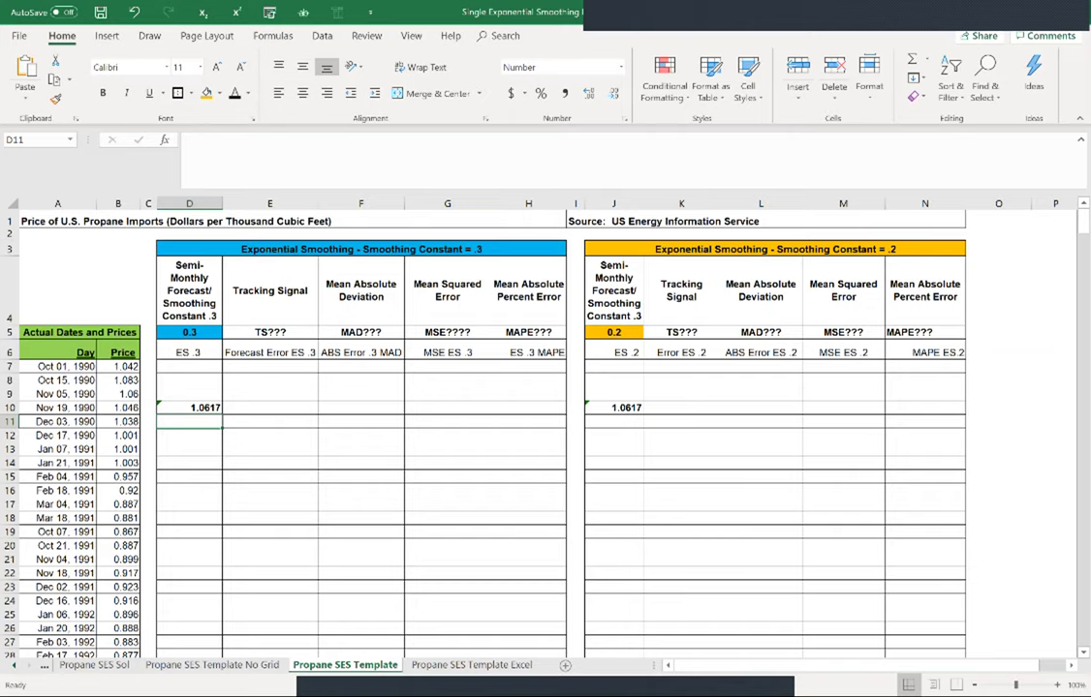
click(118, 408)
click(189, 407)
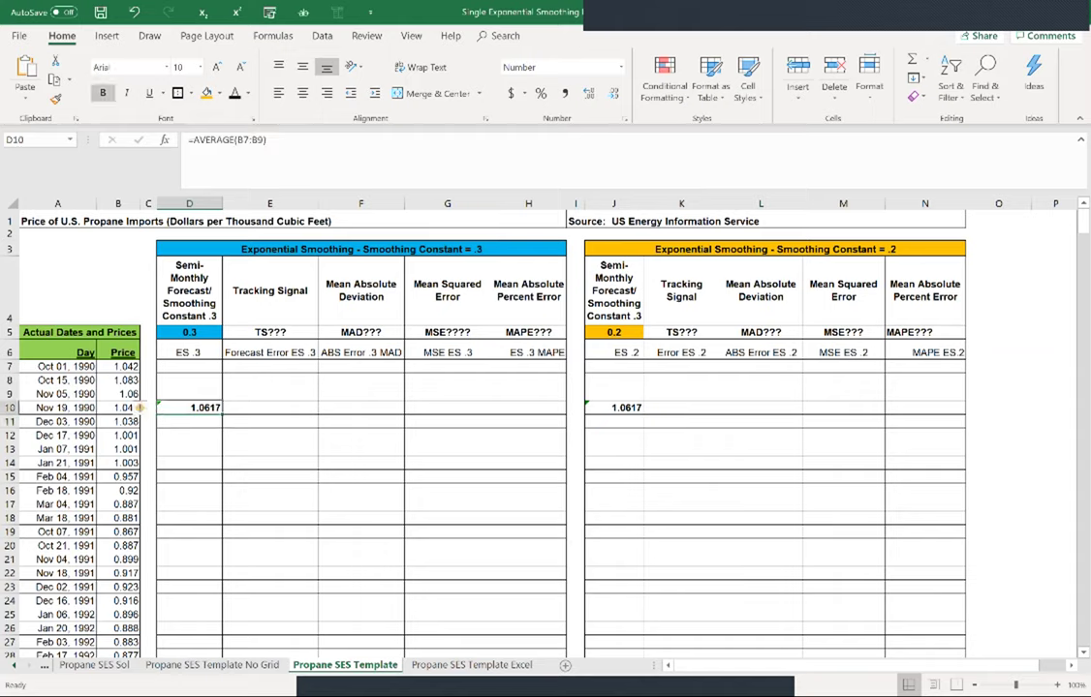
click(117, 408)
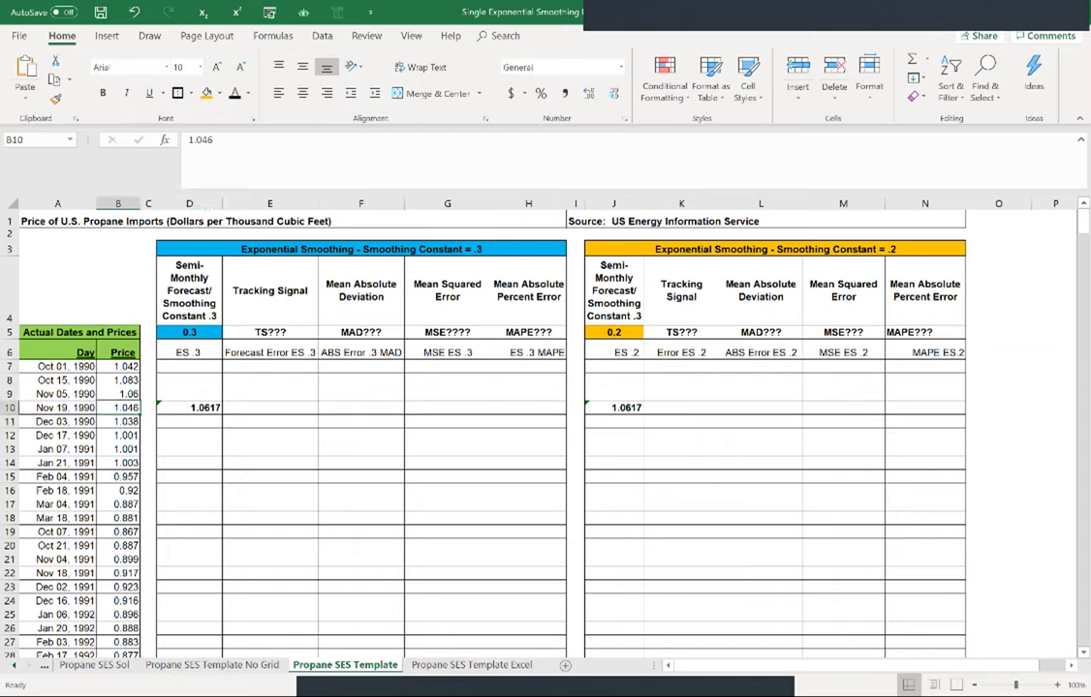
click(189, 422)
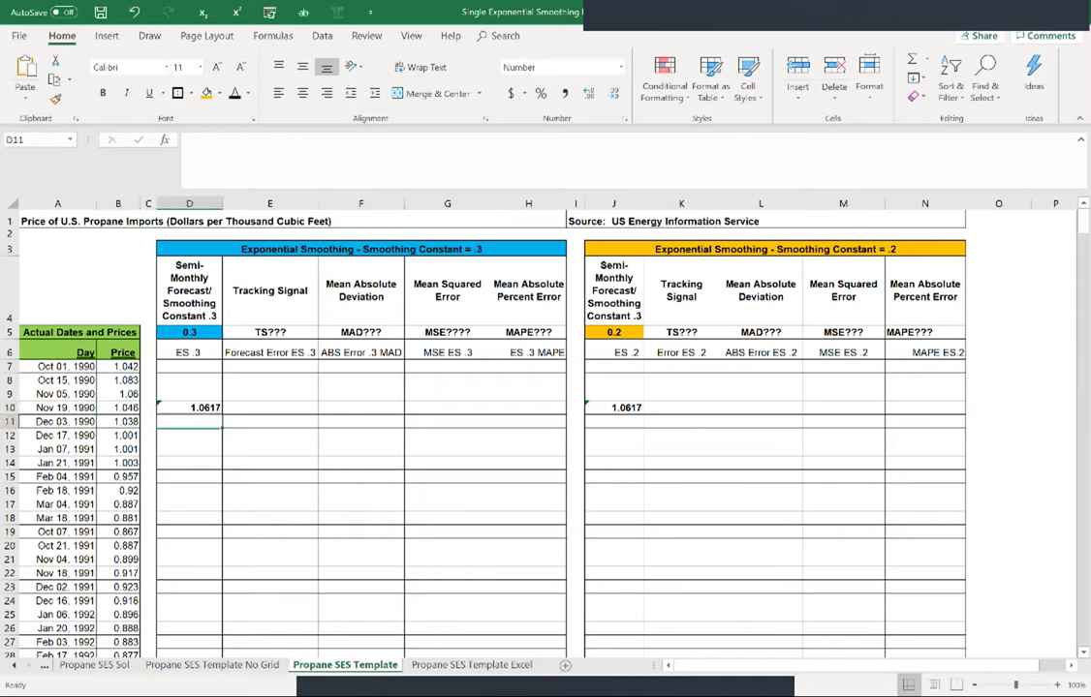
click(189, 408)
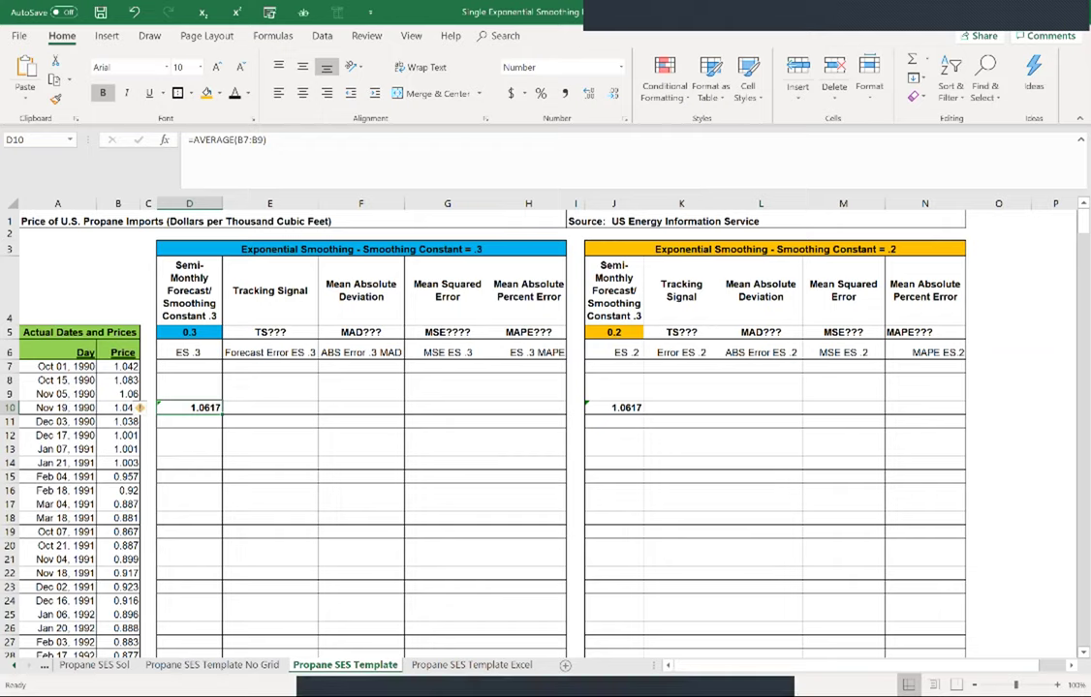
click(189, 421)
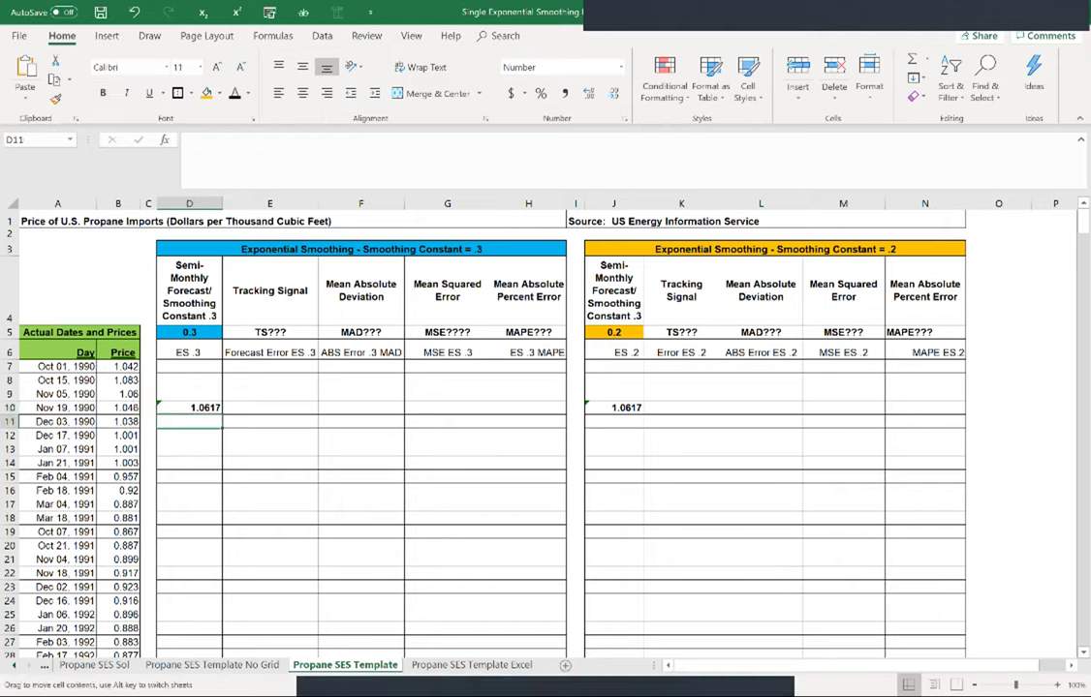
click(189, 408)
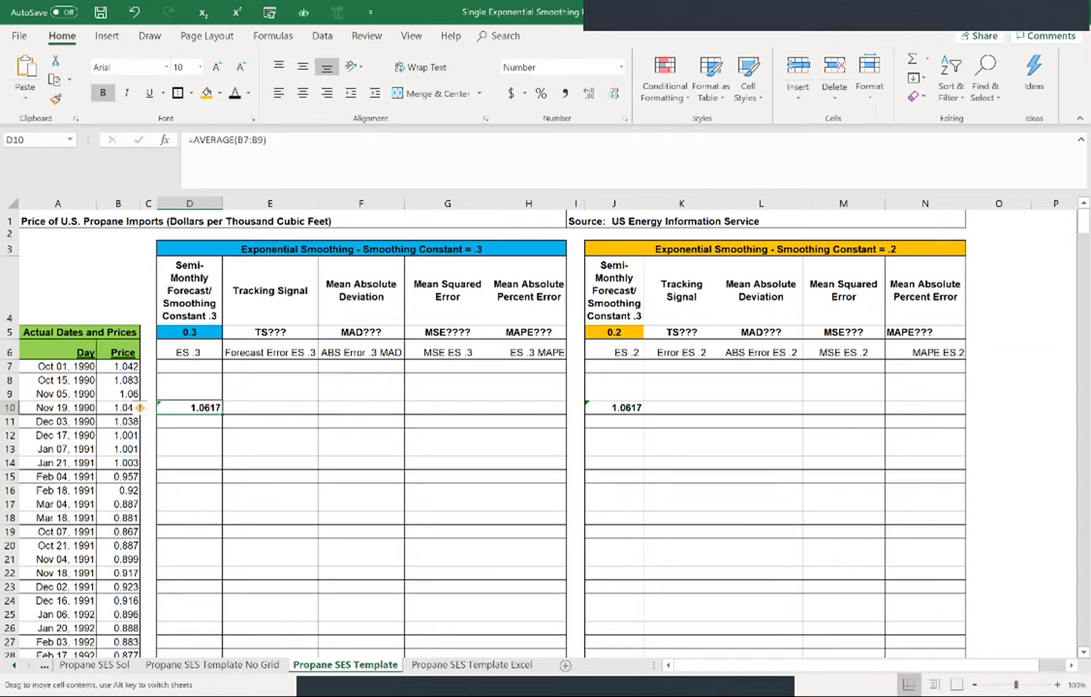
Step: Build the exponential smoothing forecast formula =(1-D5)*B10+D5*D10 in cell D11
click(189, 422)
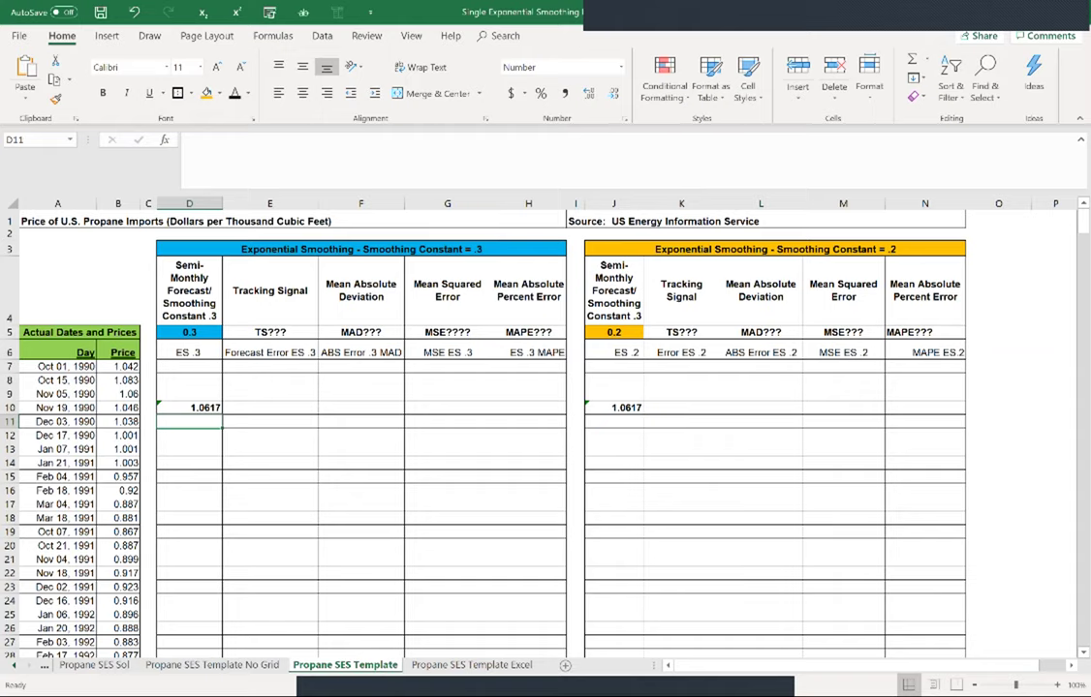
text(=)
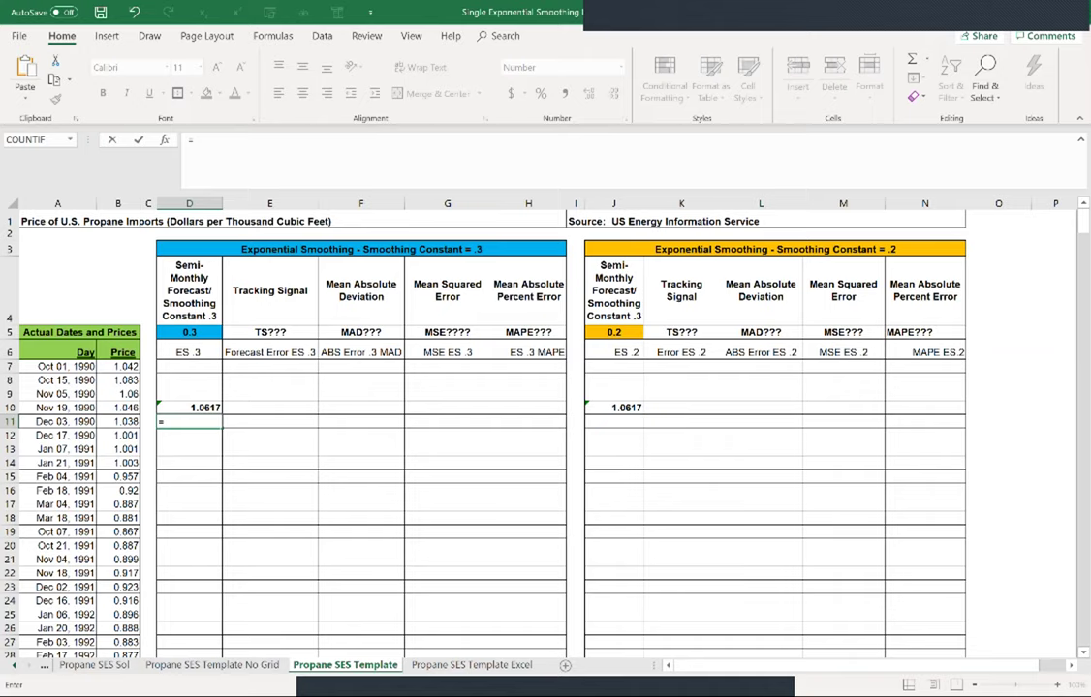
text(()
text(-)
click(189, 333)
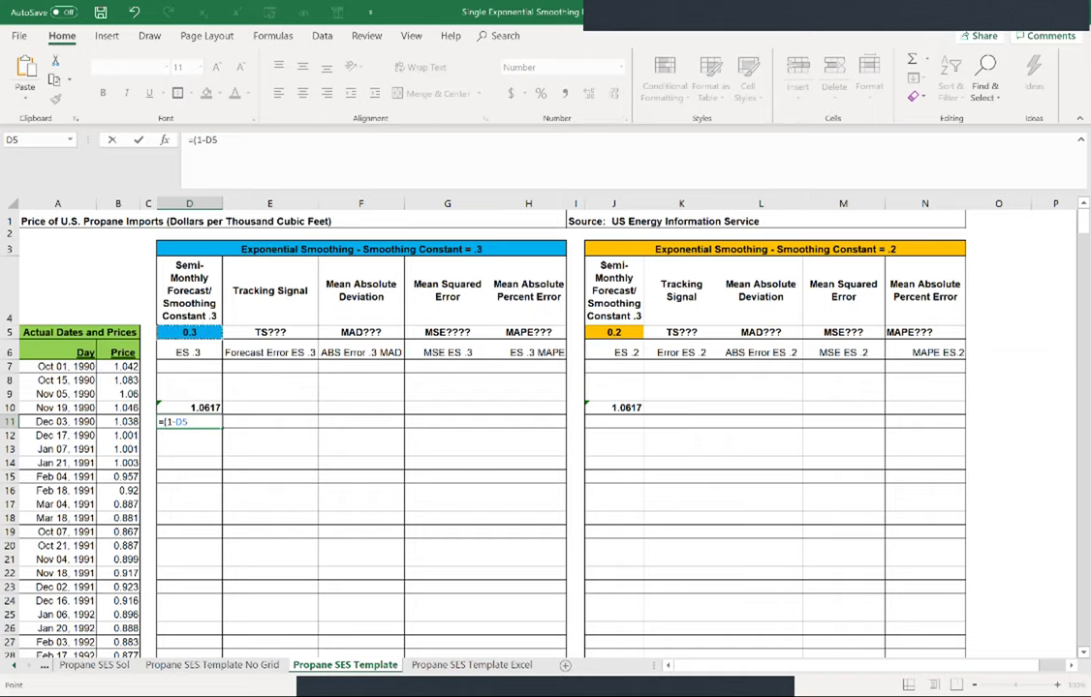
text()*)
click(118, 408)
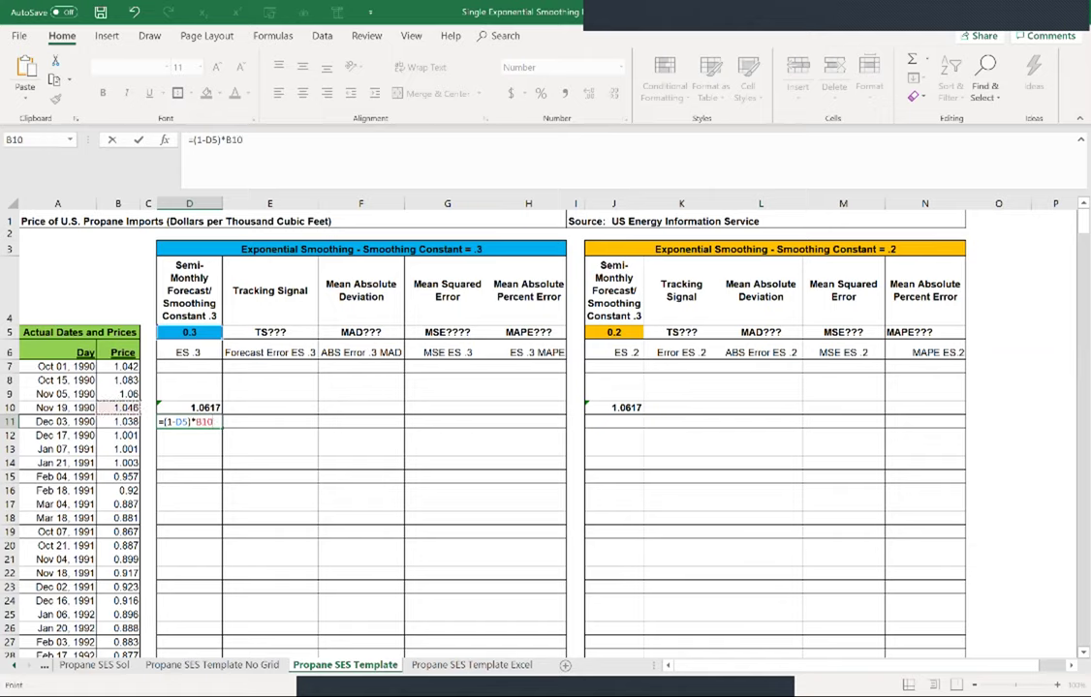
text(+)
click(188, 331)
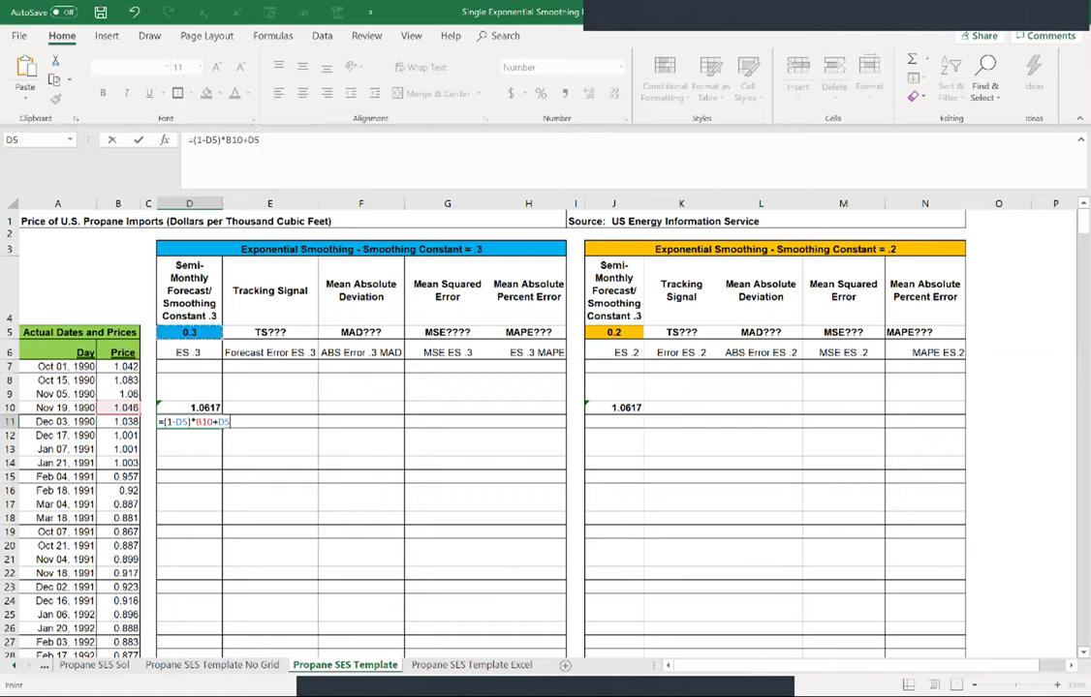
text(*)
key(Up)
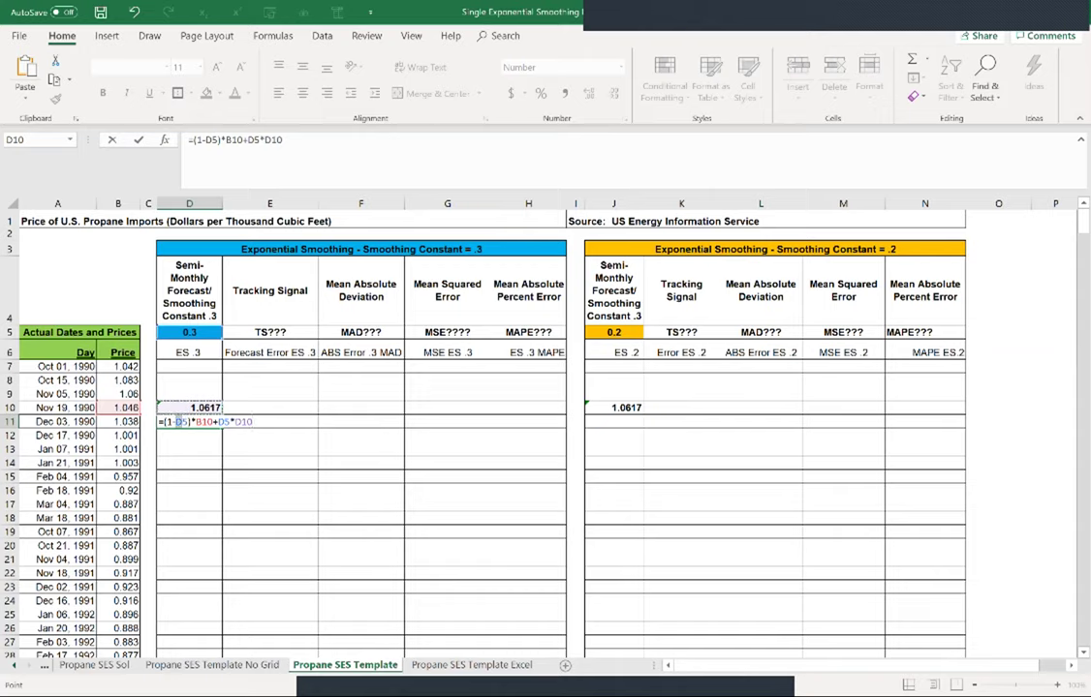
Step: Make both D5 references absolute in D11's formula and enter it as =(1-$D$5)*B10+$D$5*D10
key(F2)
key(F4)
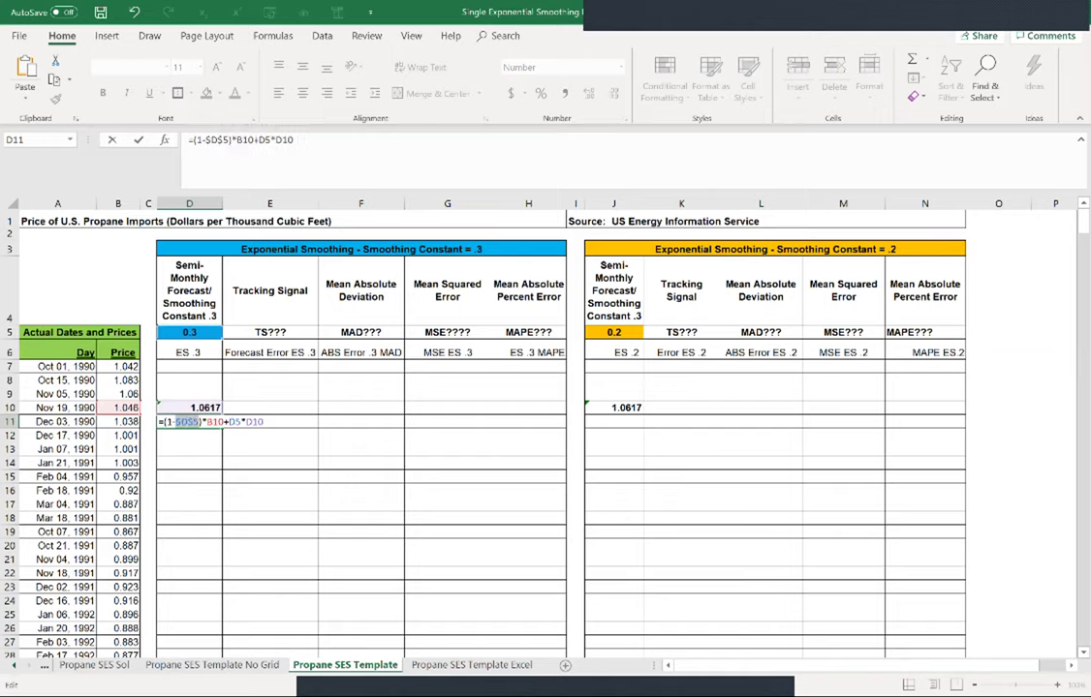
key(Right)
key(Right)
key(Right)
key(Right)
key(Right)
key(Right)
key(Right)
key(F4)
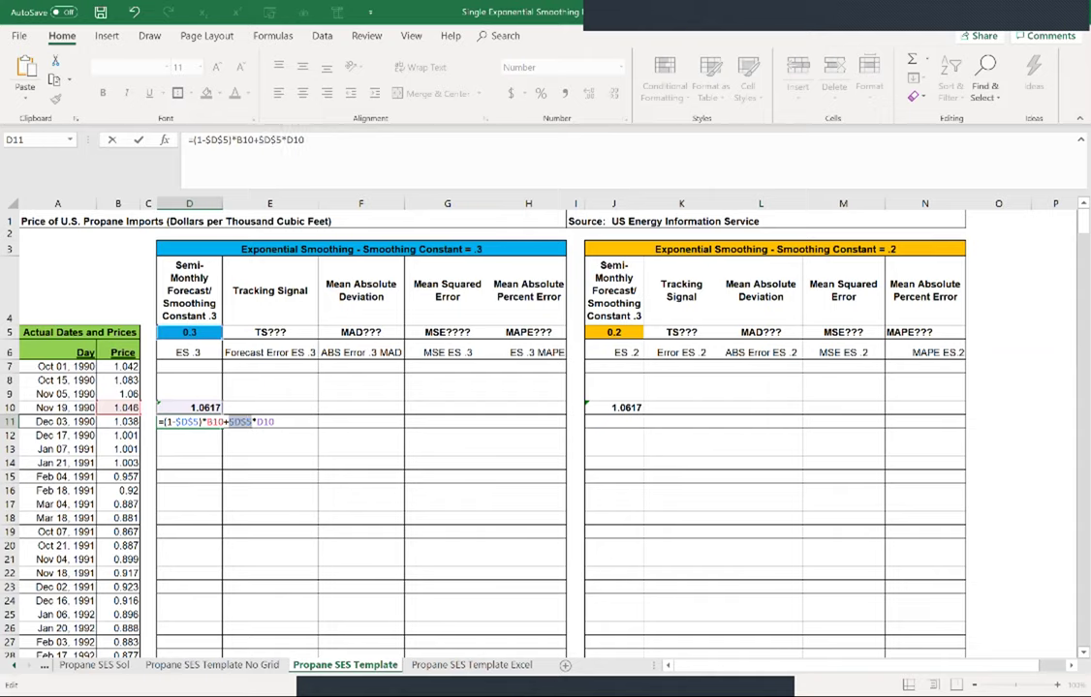
click(274, 421)
key(Return)
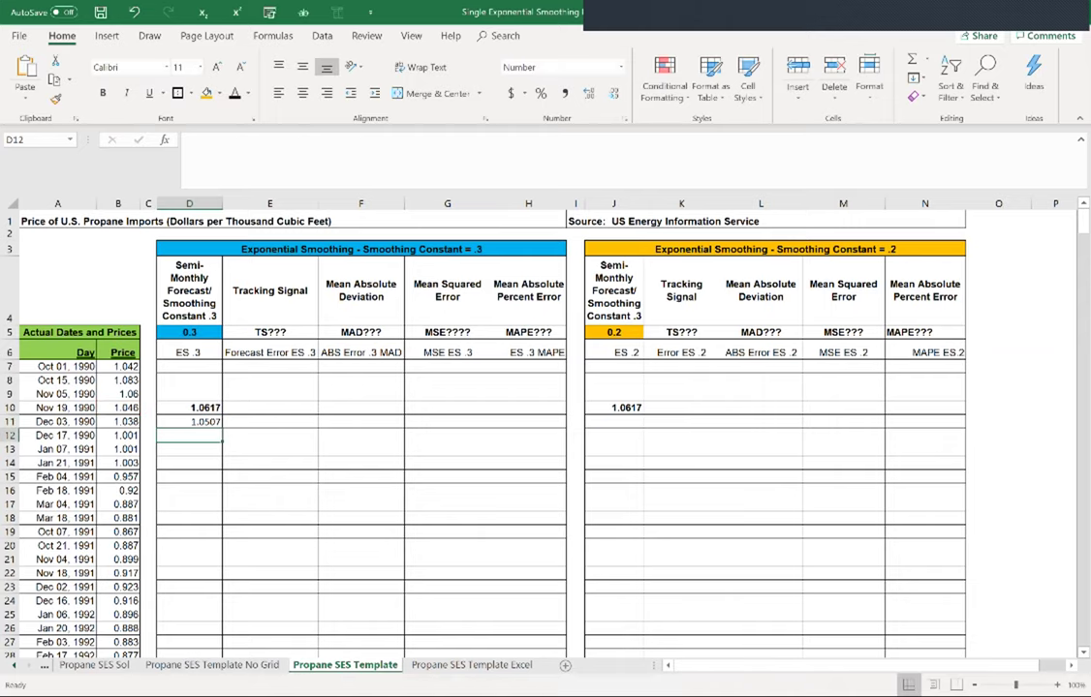
Step: Calculate the Dec 03, 1990 forecast error in E11 with =B11-D11
click(269, 421)
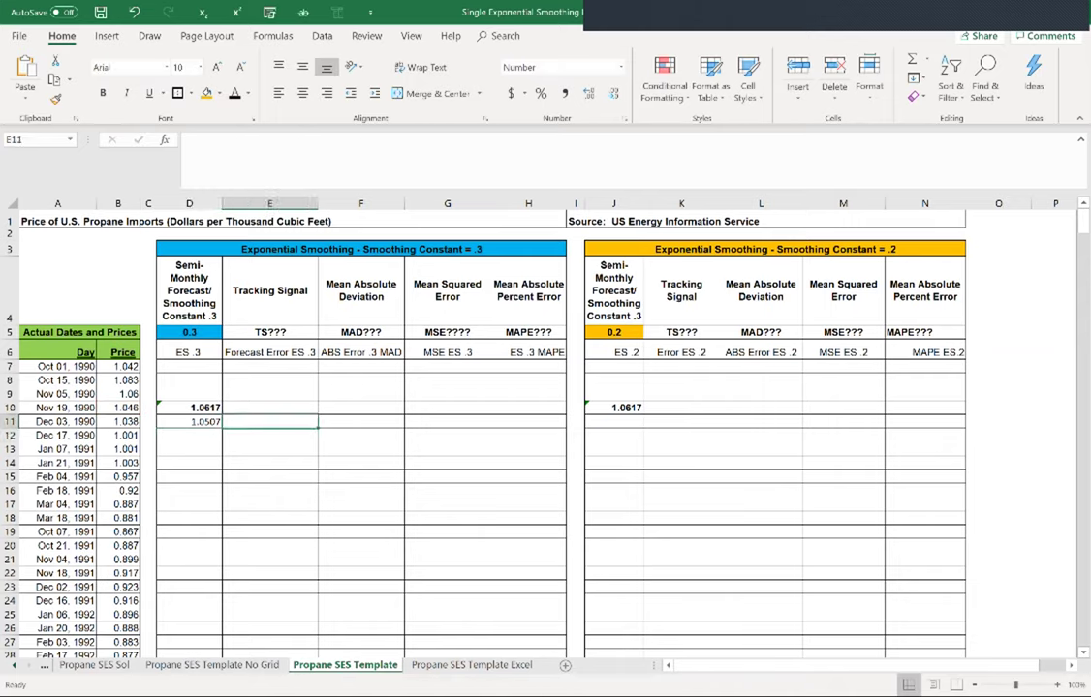
text(=)
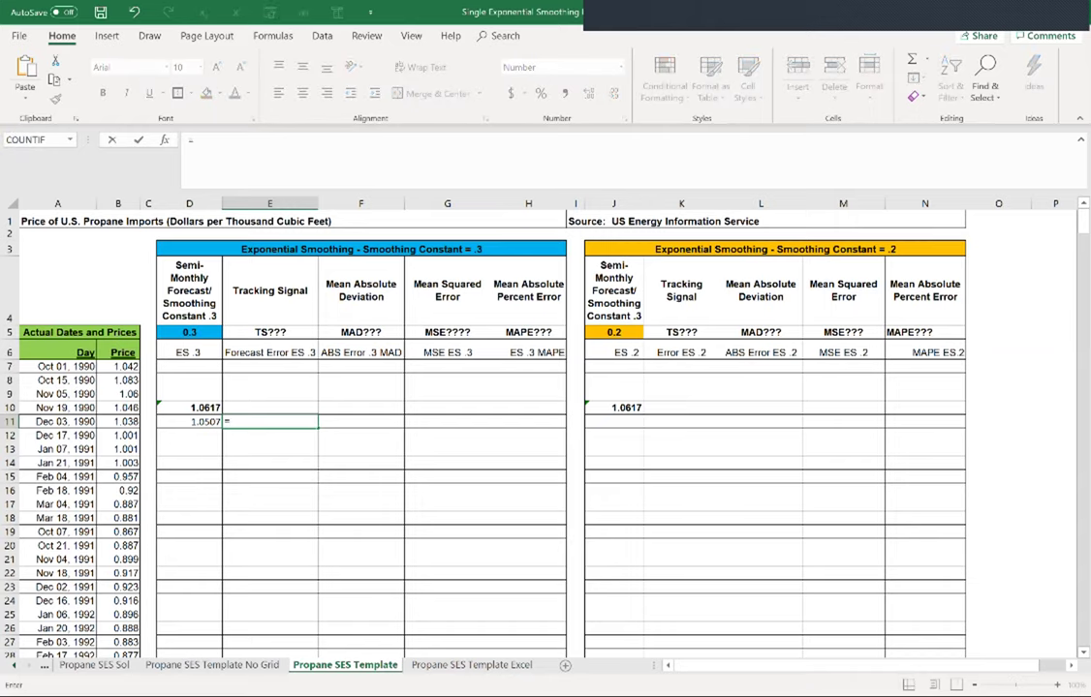
click(118, 422)
text(-)
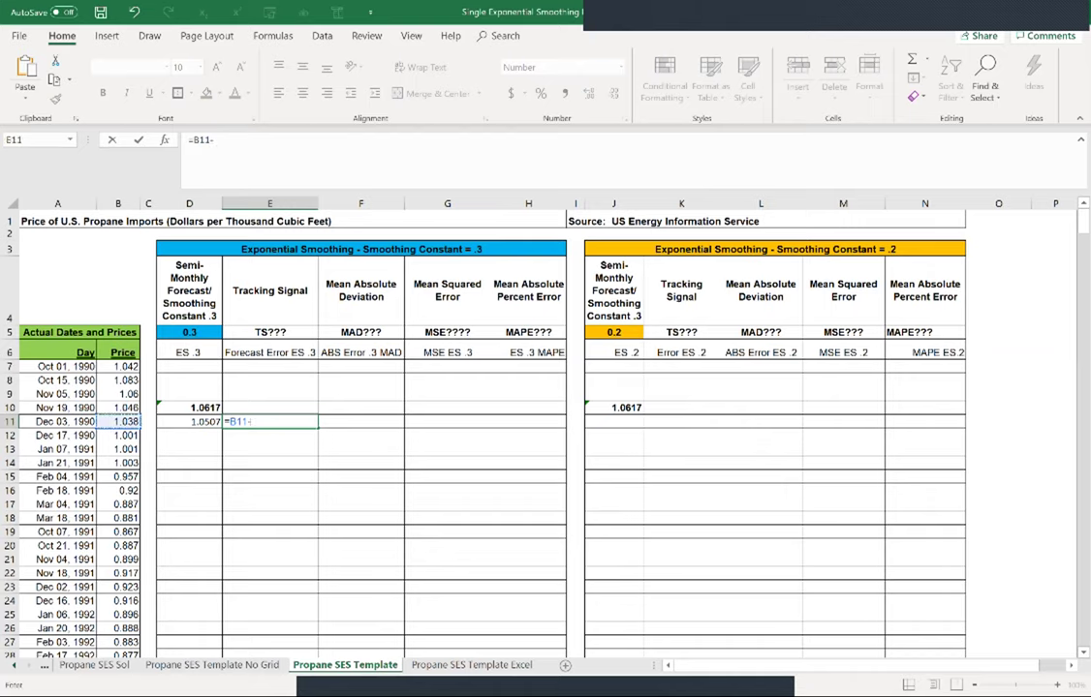
click(189, 421)
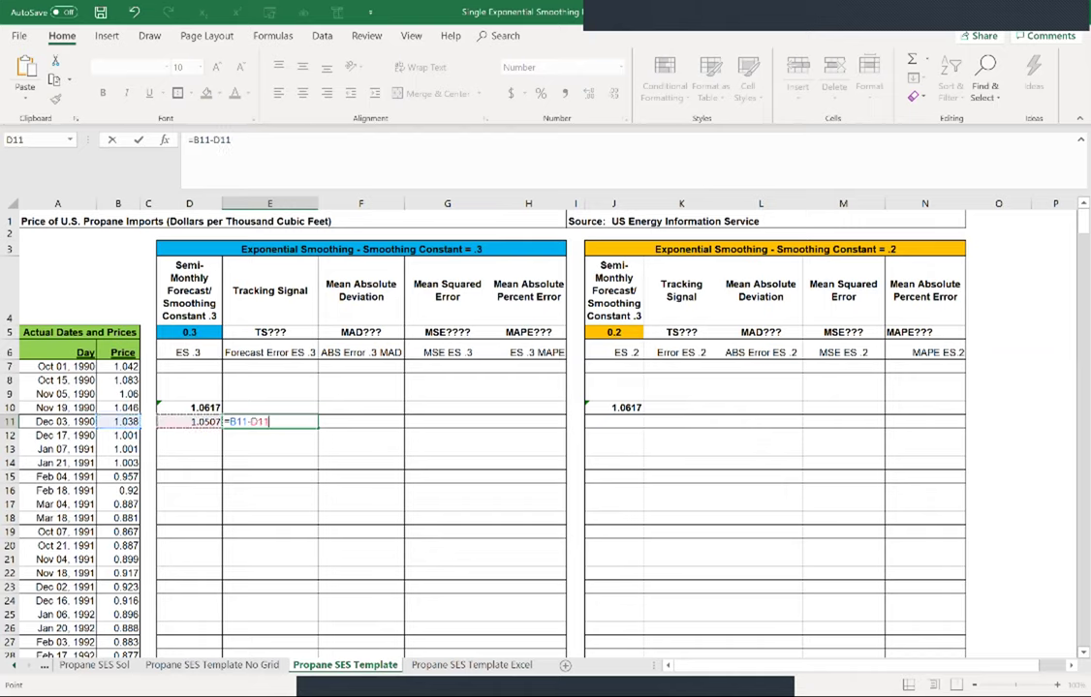
key(Return)
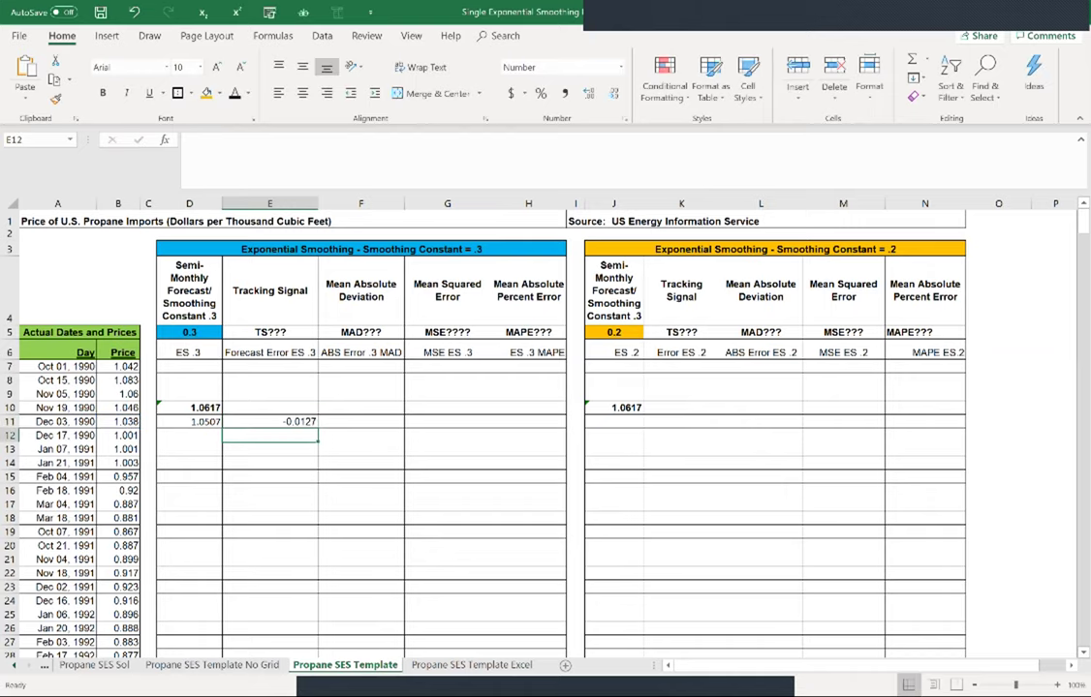
Step: Calculate the absolute value of the Dec 03, 1990 forecast error in F11 with =ABS(E11)
click(360, 422)
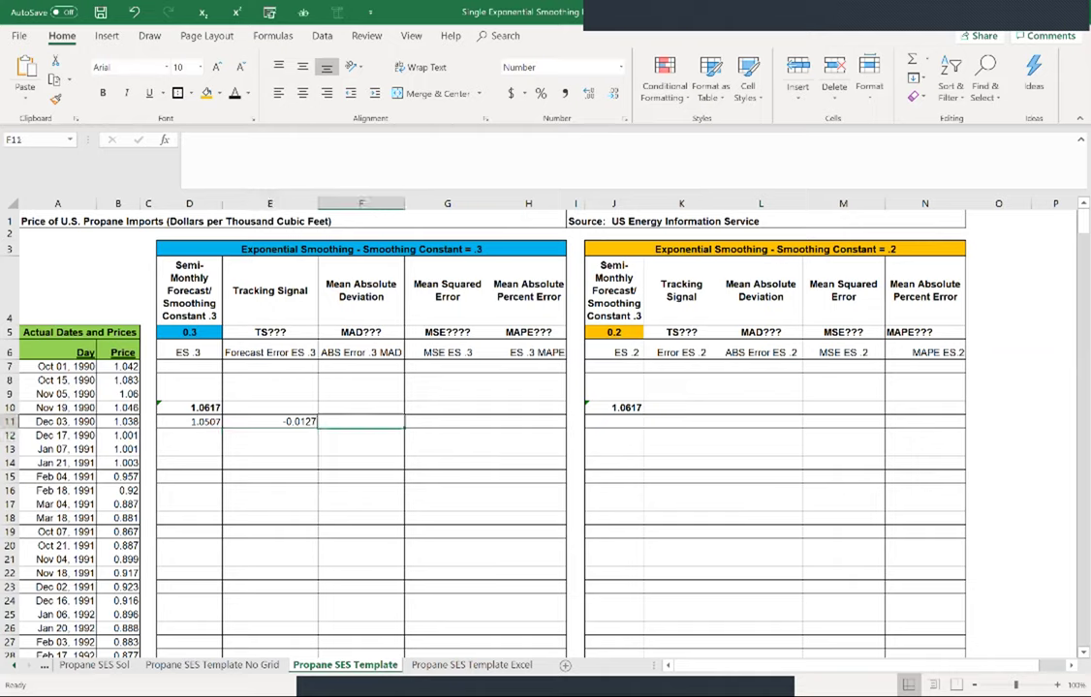
click(270, 421)
click(360, 422)
text(=)
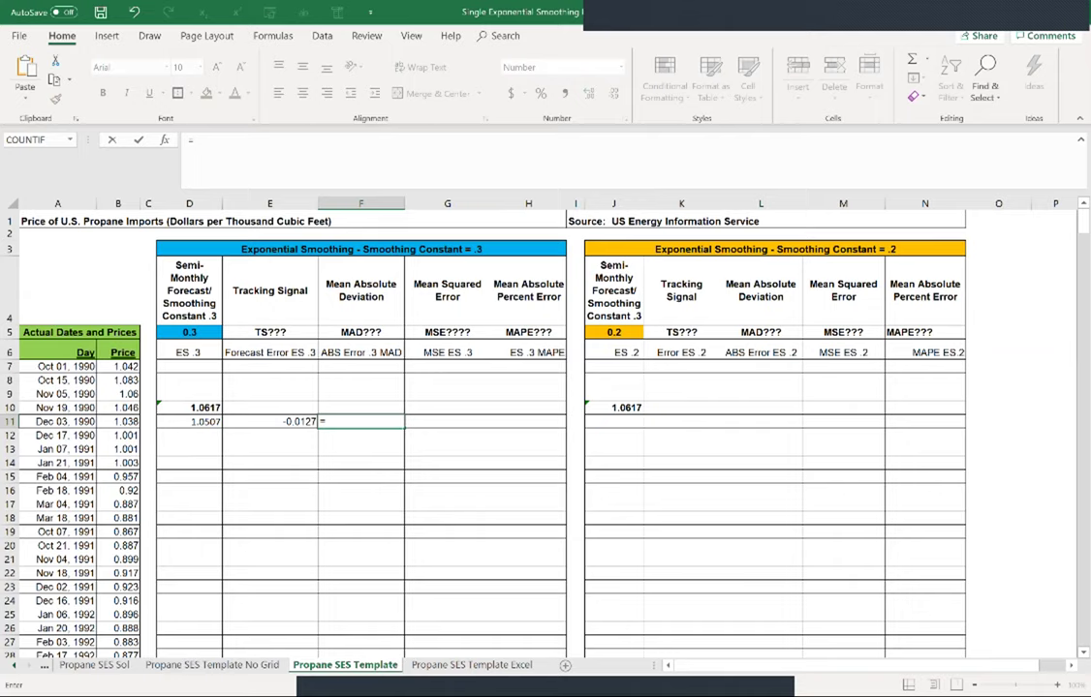
text(abs()
key(Left)
text())
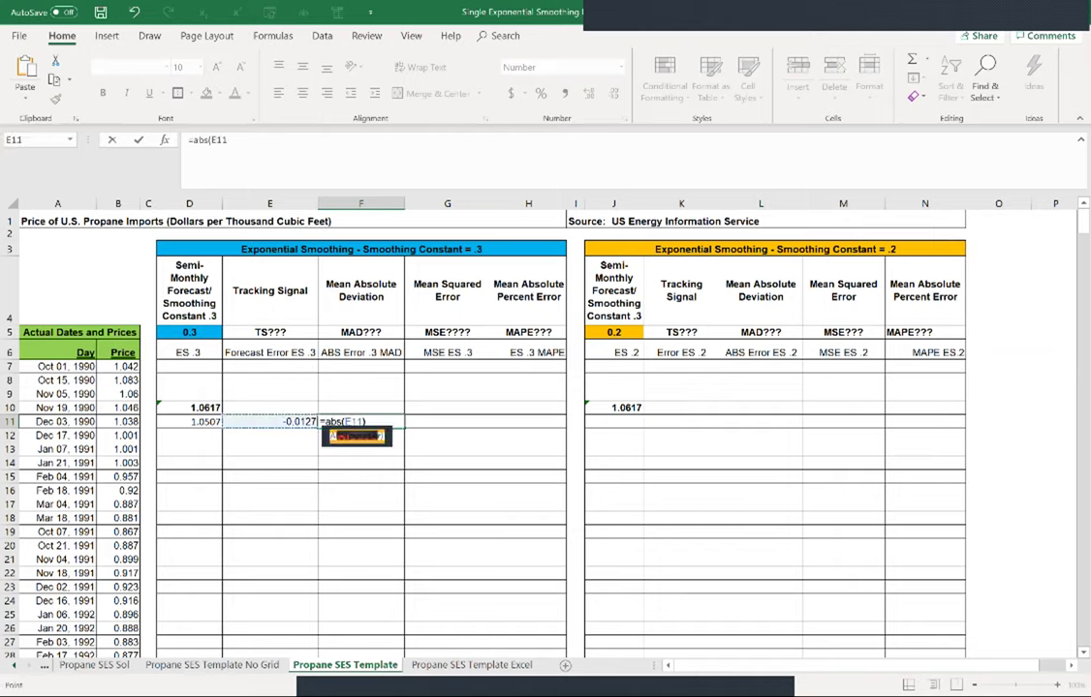
key(Return)
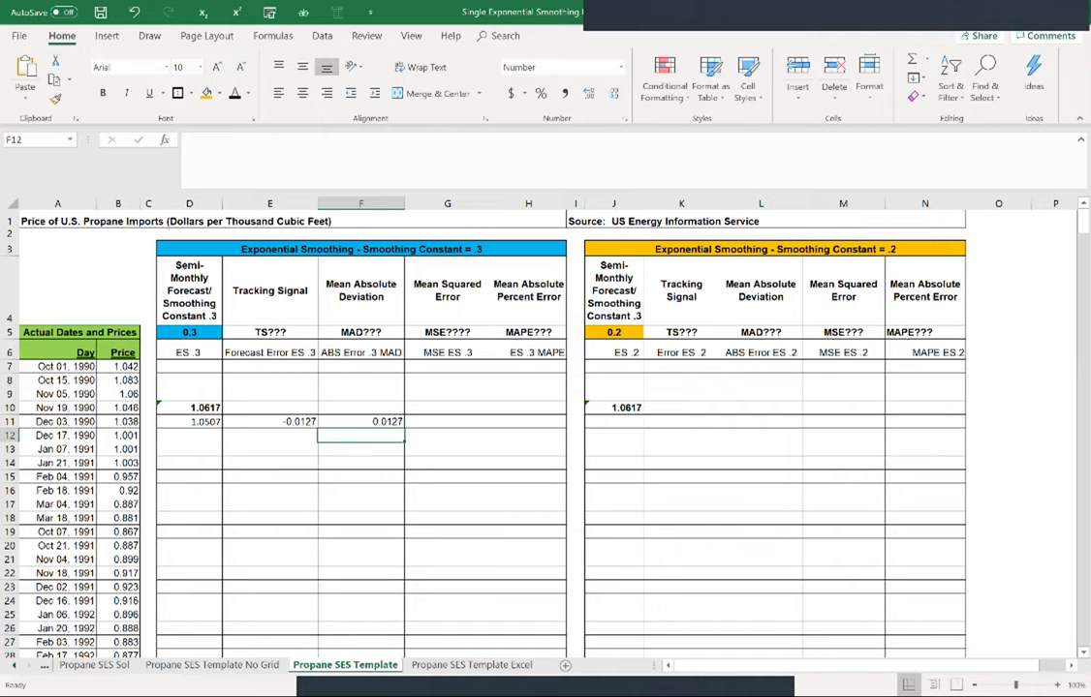
Step: Calculate the squared error for Dec 03, 1990 in G11 with =E11^2
click(448, 421)
text(=)
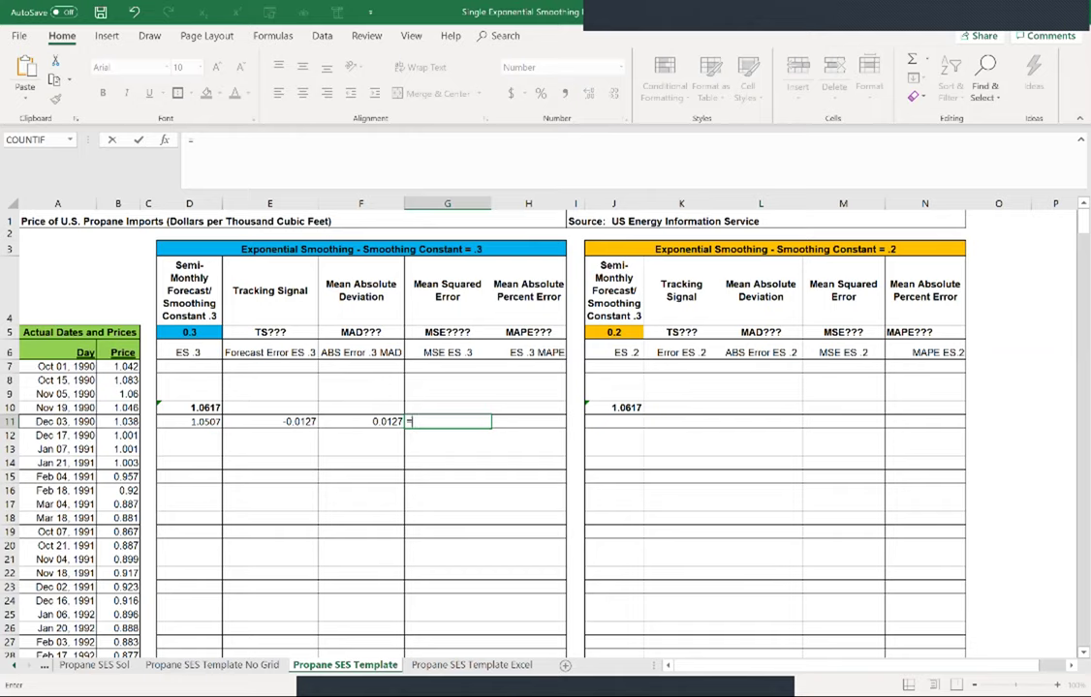
click(270, 422)
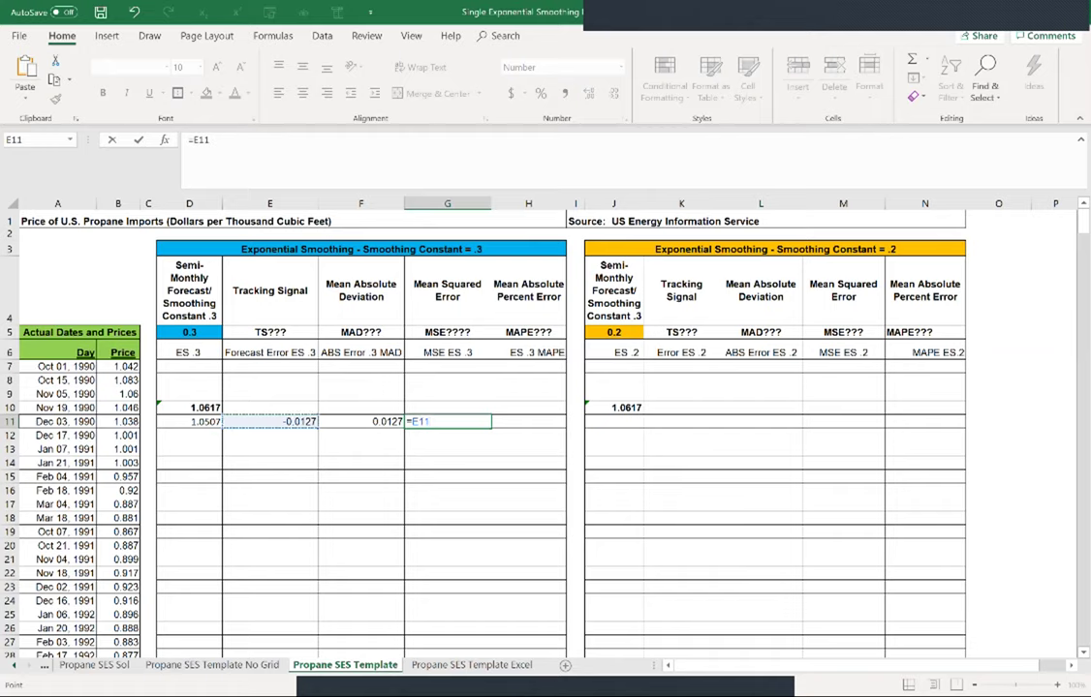
text(^)
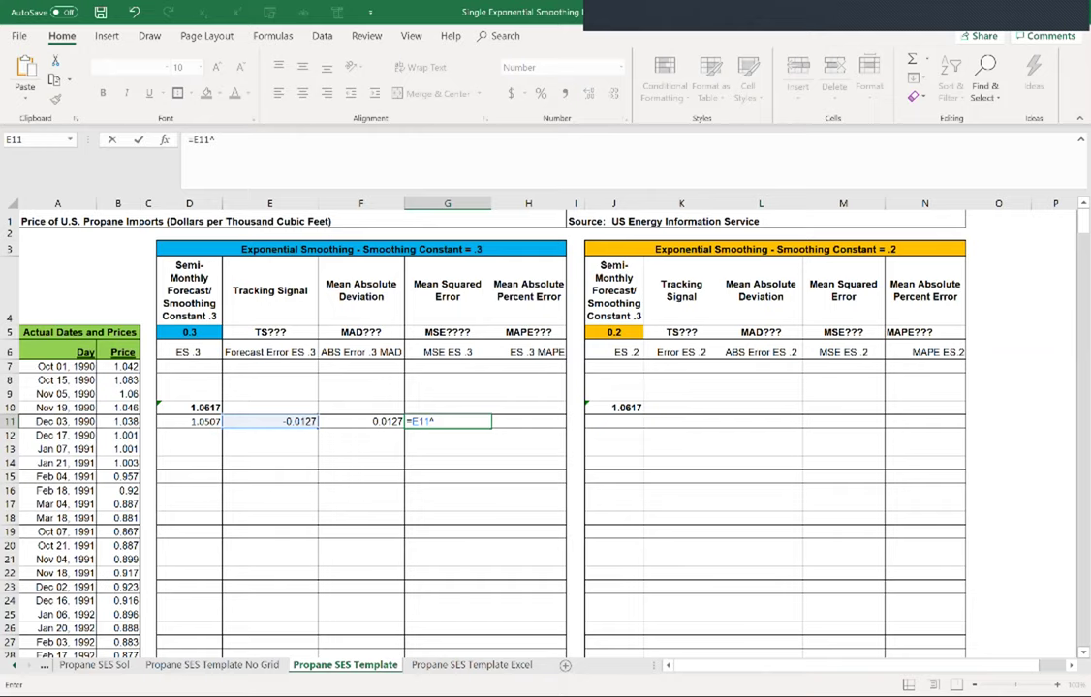
text(2)
key(Return)
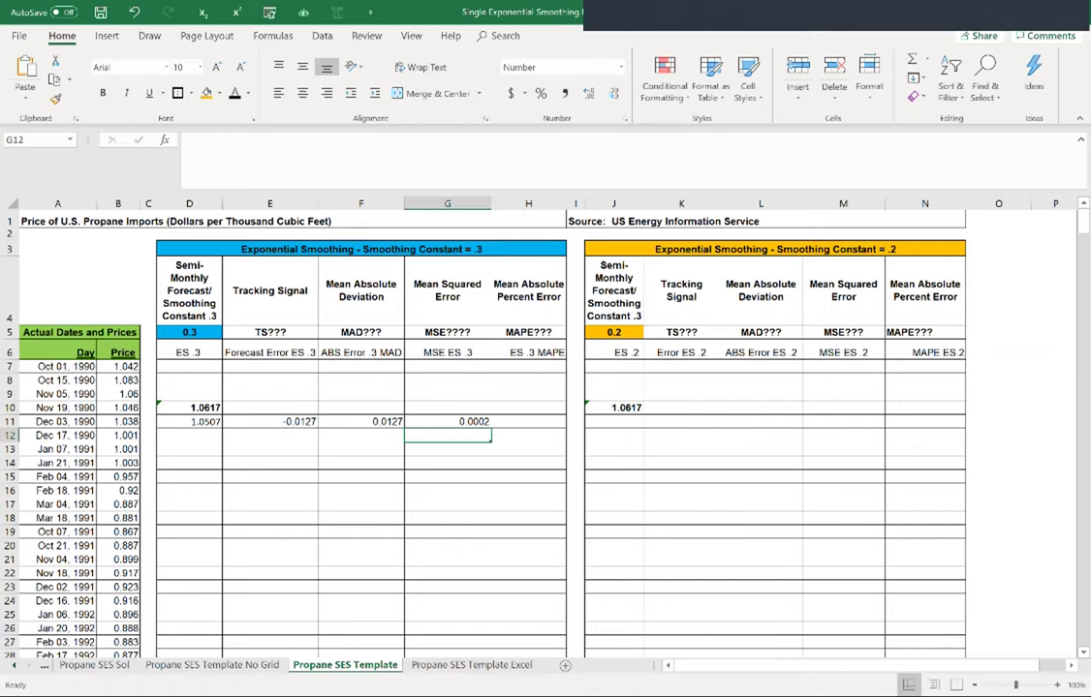
click(447, 408)
click(448, 421)
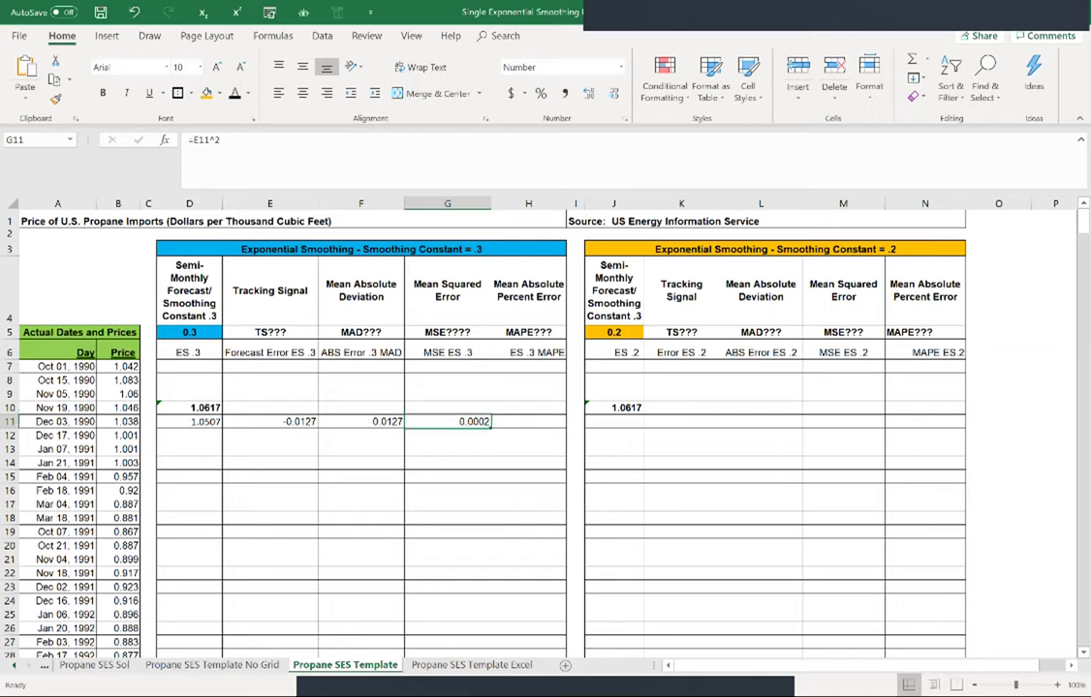
Step: Calculate the absolute percent error for Dec 03, 1990 in H11 with =F11/B11
click(528, 421)
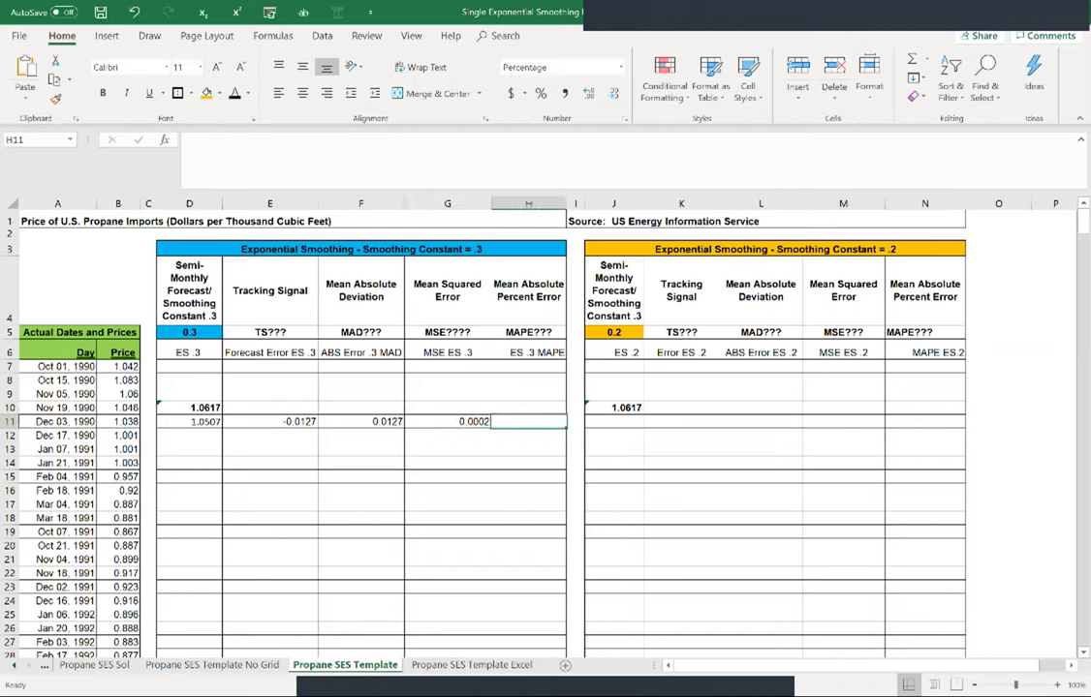
text(=)
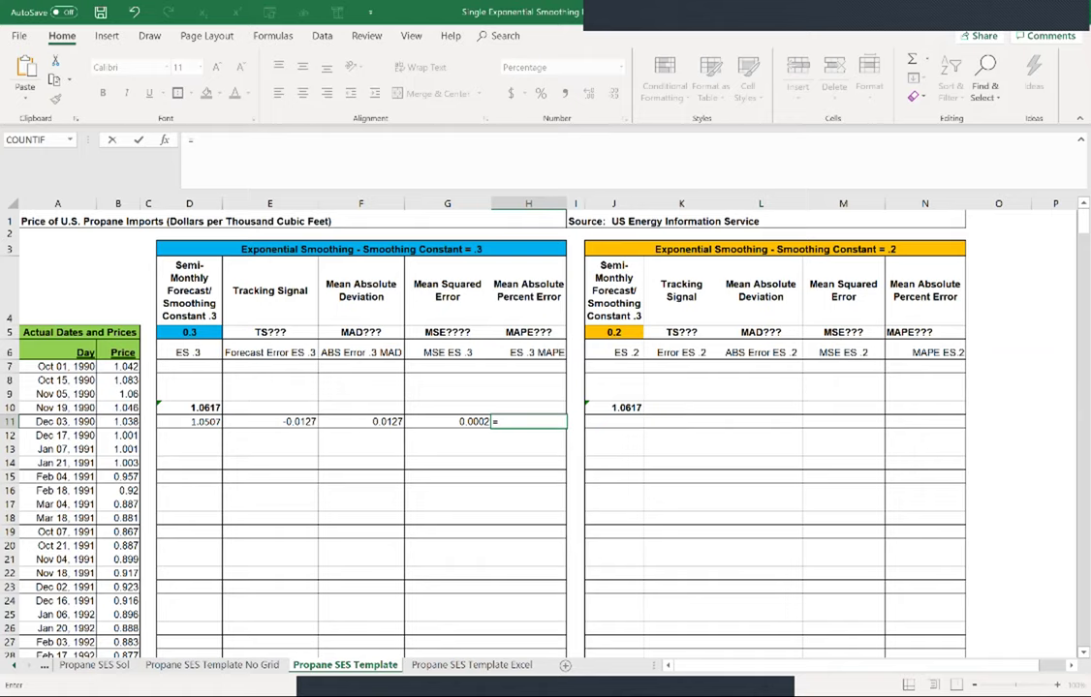
click(360, 422)
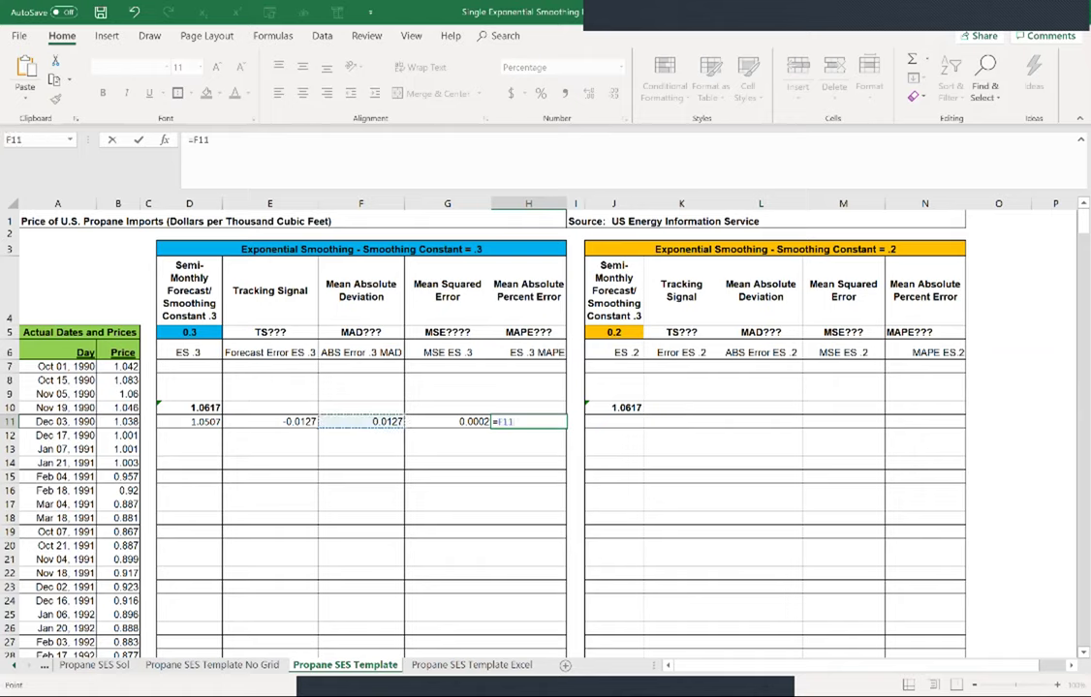
text(/)
click(118, 421)
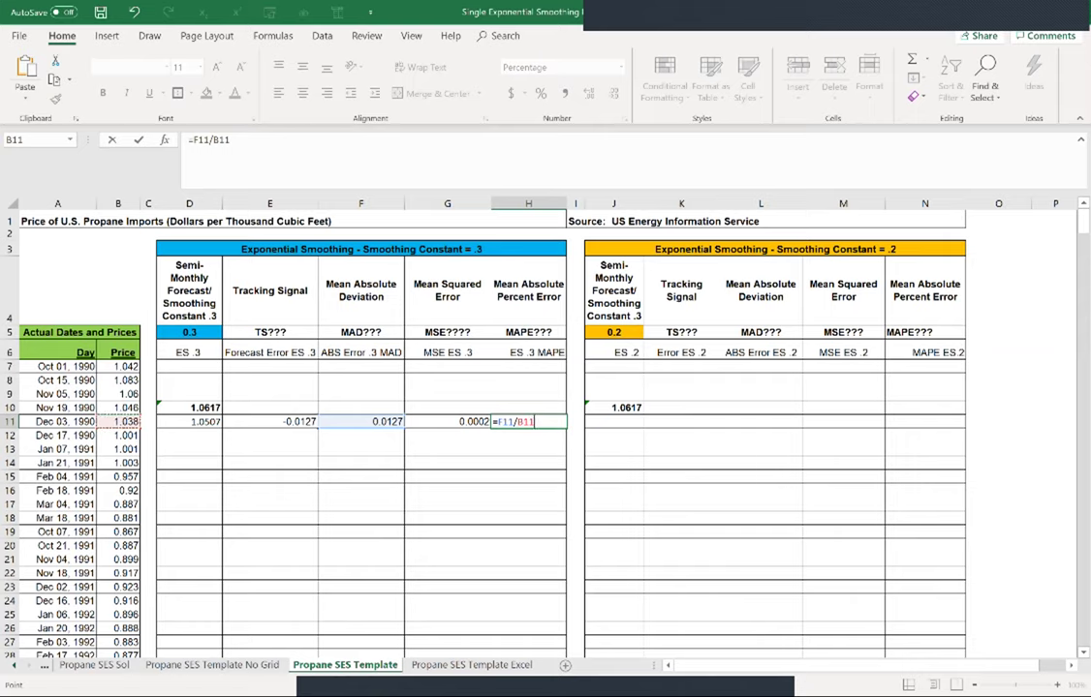
key(Return)
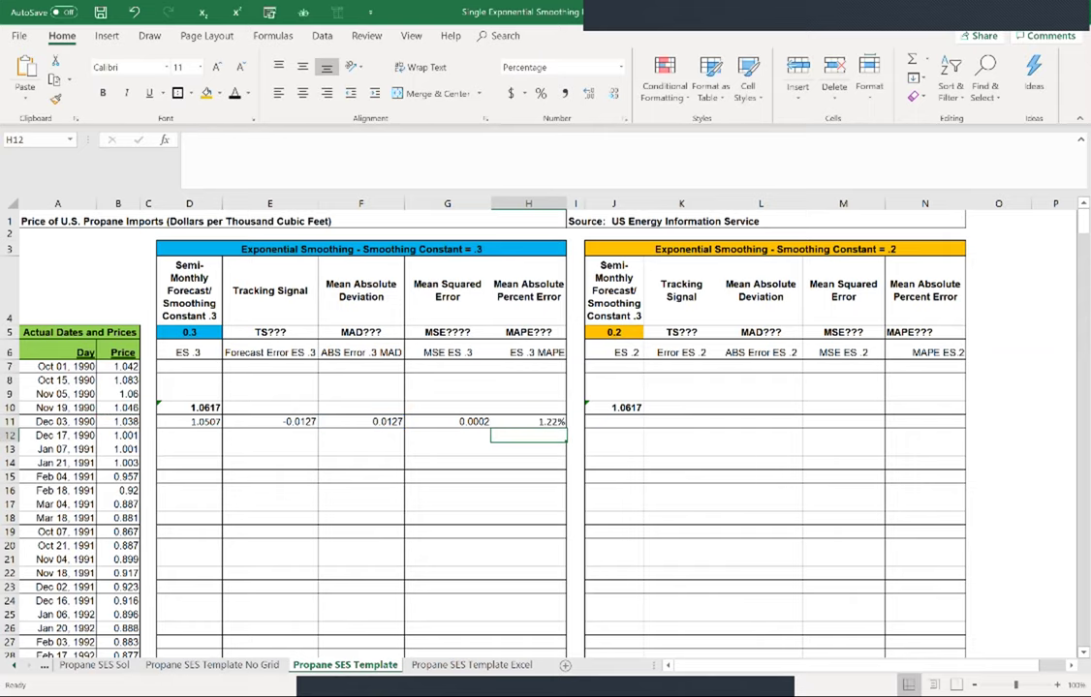
Step: Fill the formulas in D11:H11 down through row 492, the Nov 17, 2014 row
drag(188, 422, 528, 421)
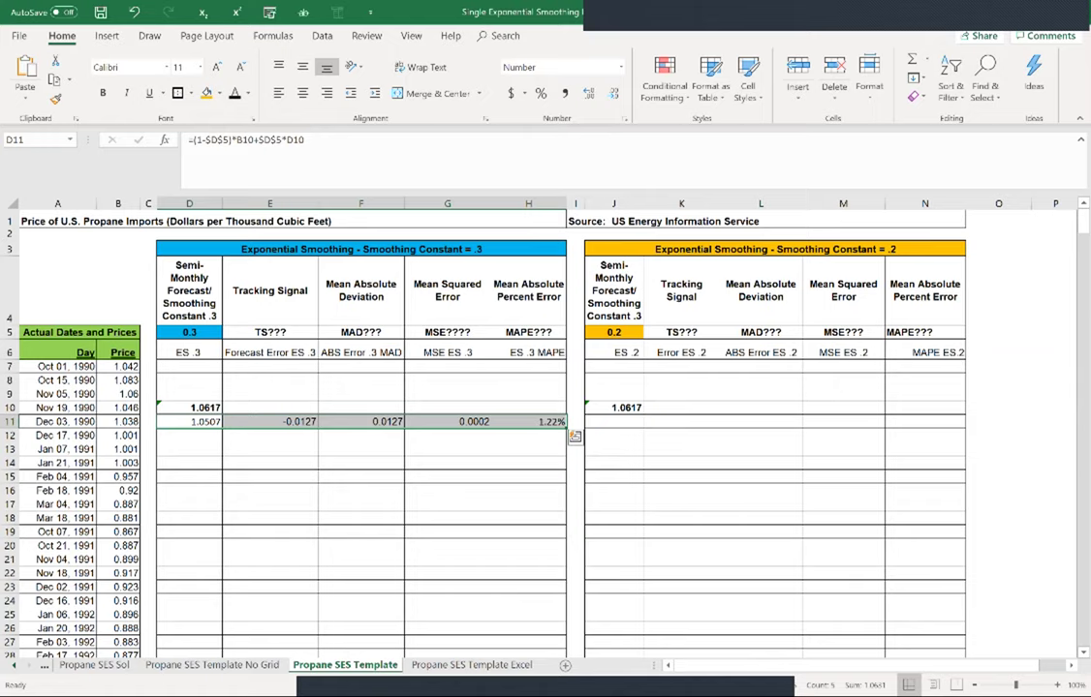
drag(566, 428, 567, 306)
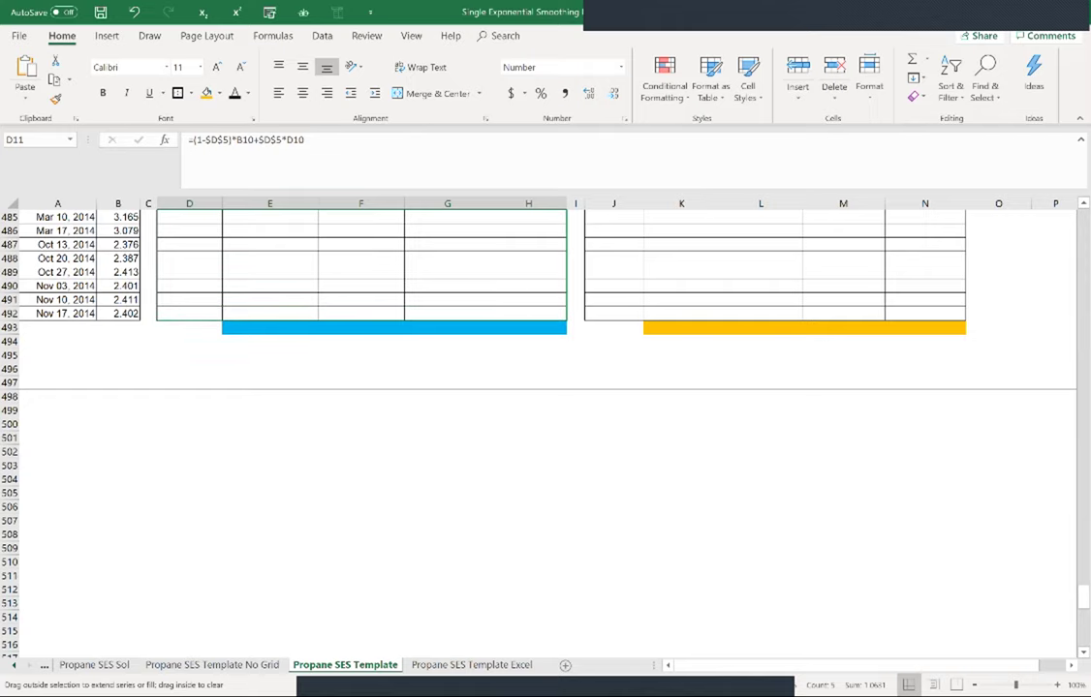
drag(566, 320, 566, 319)
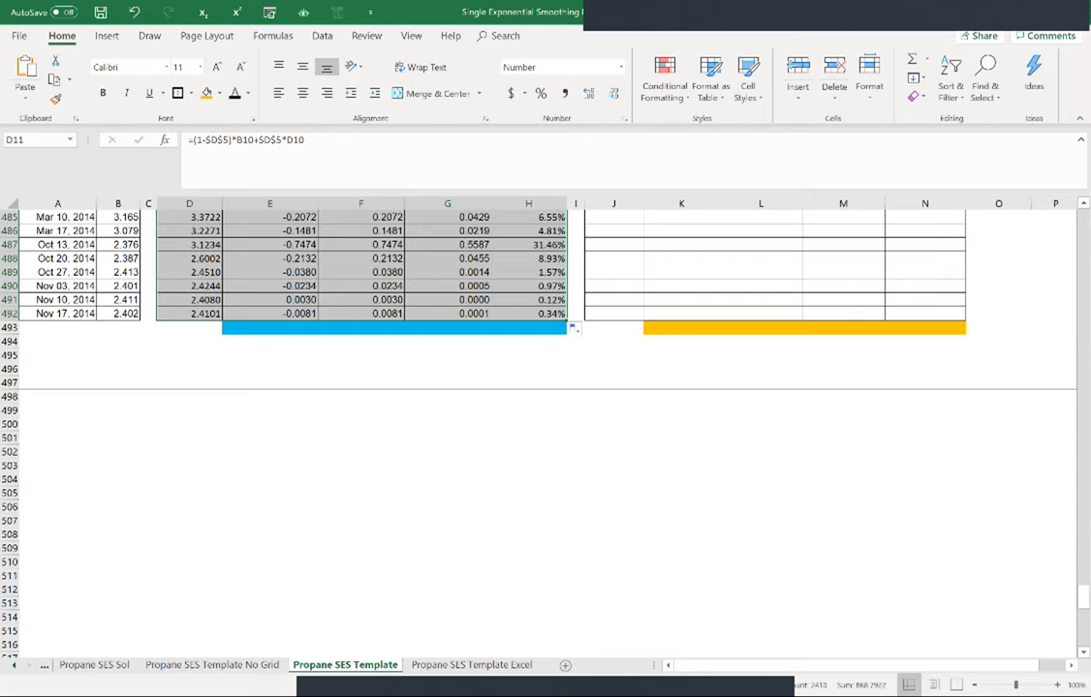
click(270, 369)
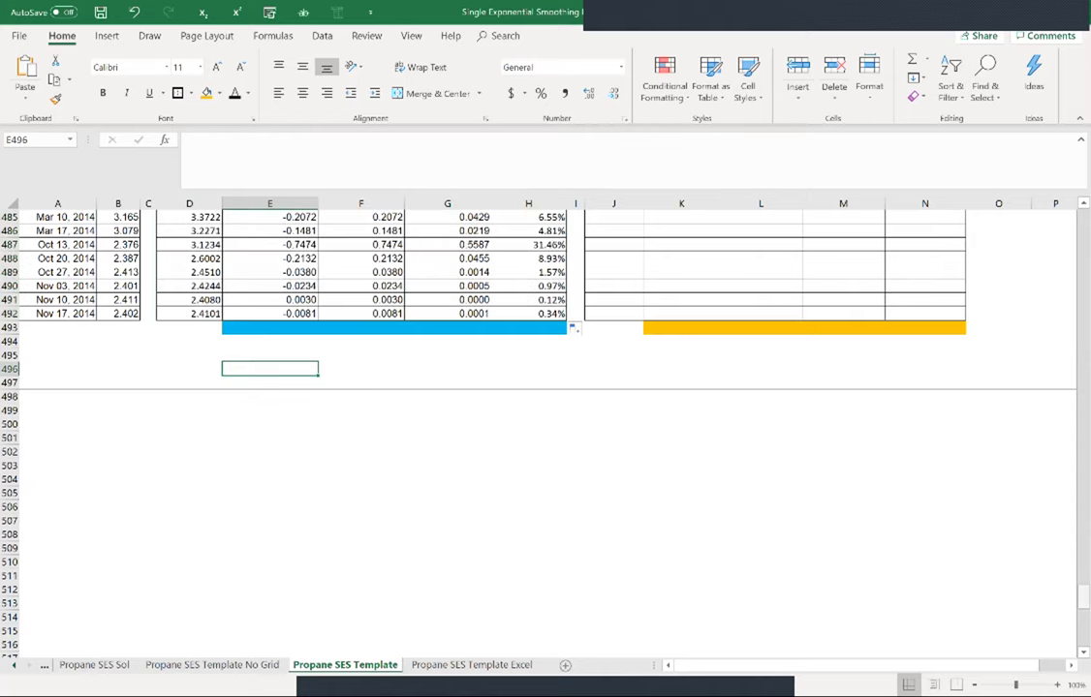
Step: Build the Dec 03, 1990 forecast formula =(1-J5)*B10+J5*J10 in J11 for the 0.2 smoothing constant
drag(1083, 598, 1083, 239)
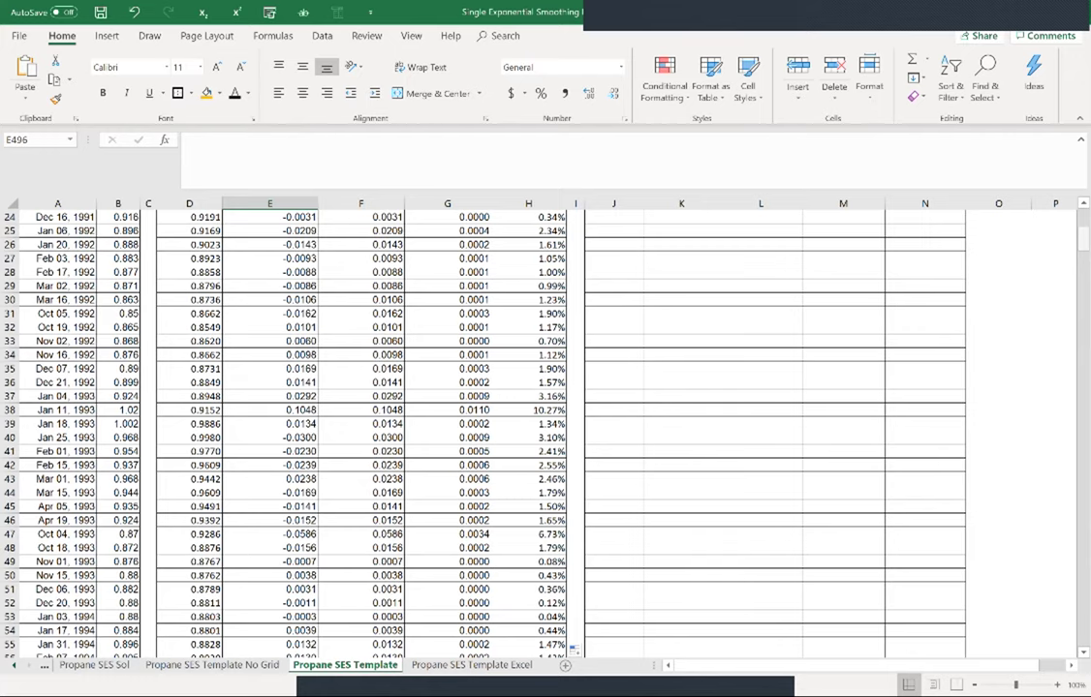
scroll(484, 436, up, 8)
click(613, 422)
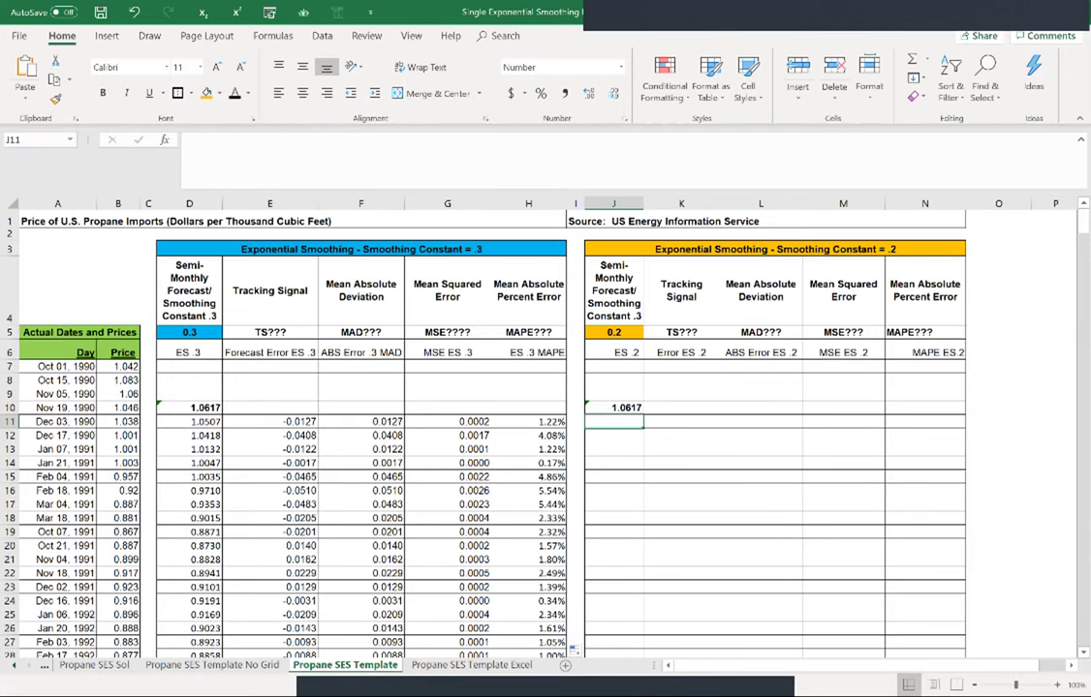
click(613, 407)
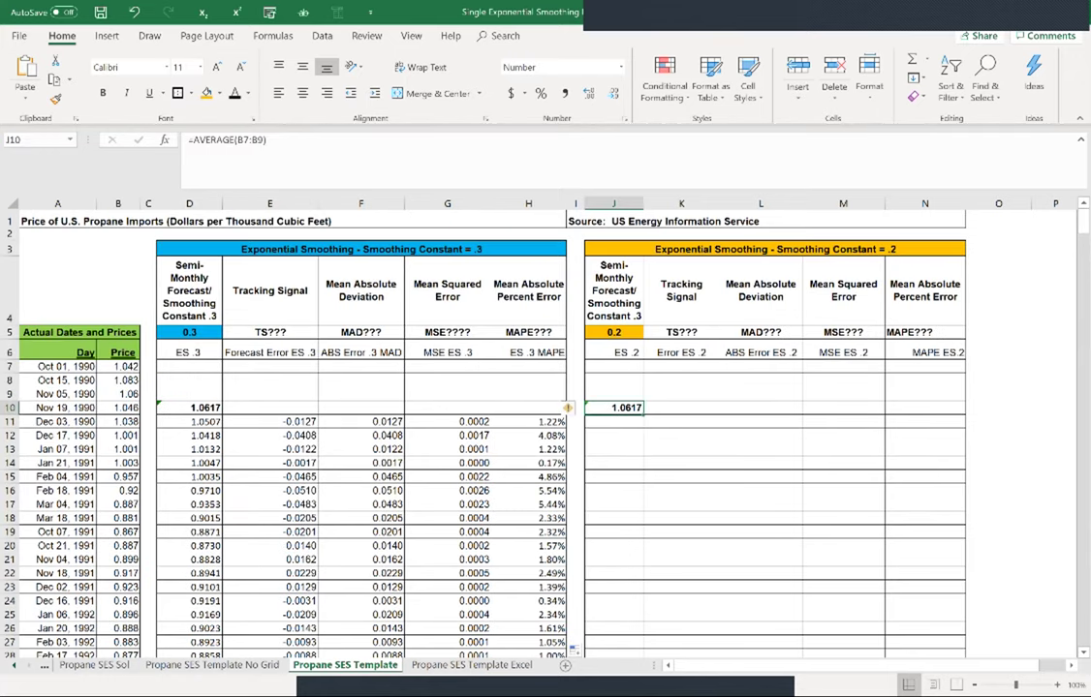
click(613, 421)
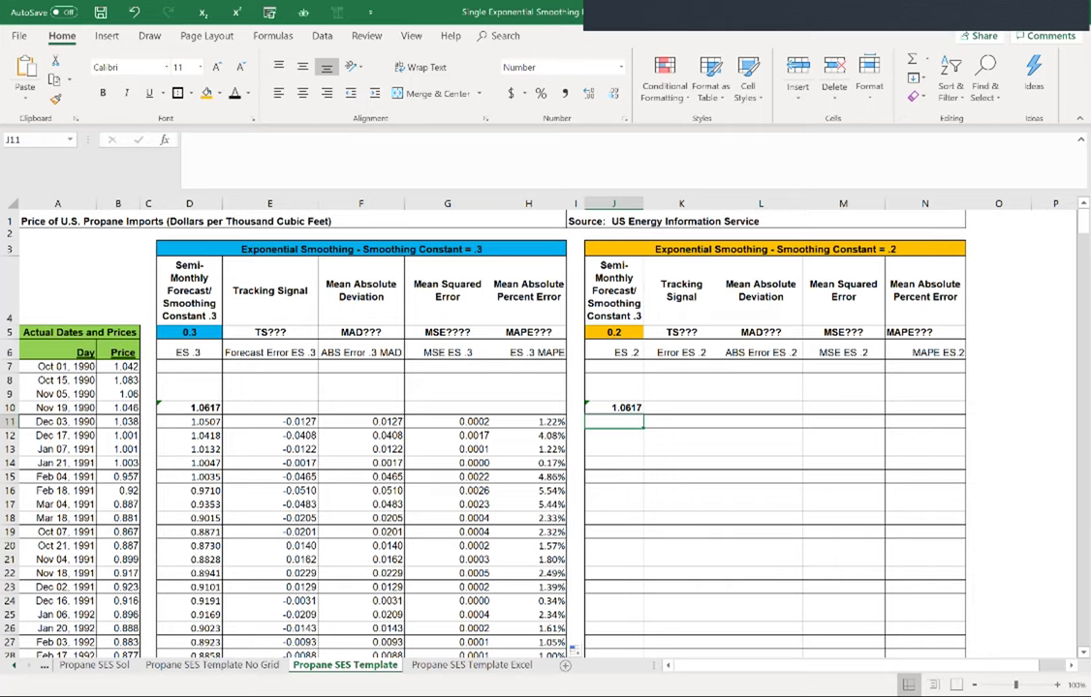
text(=)
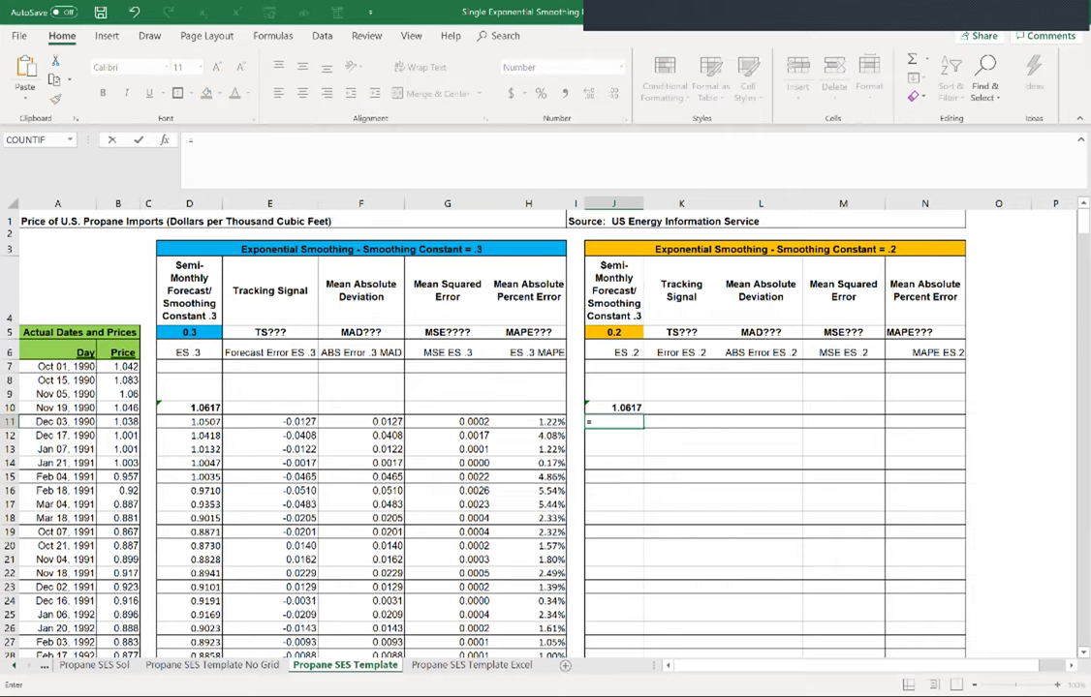
text(()
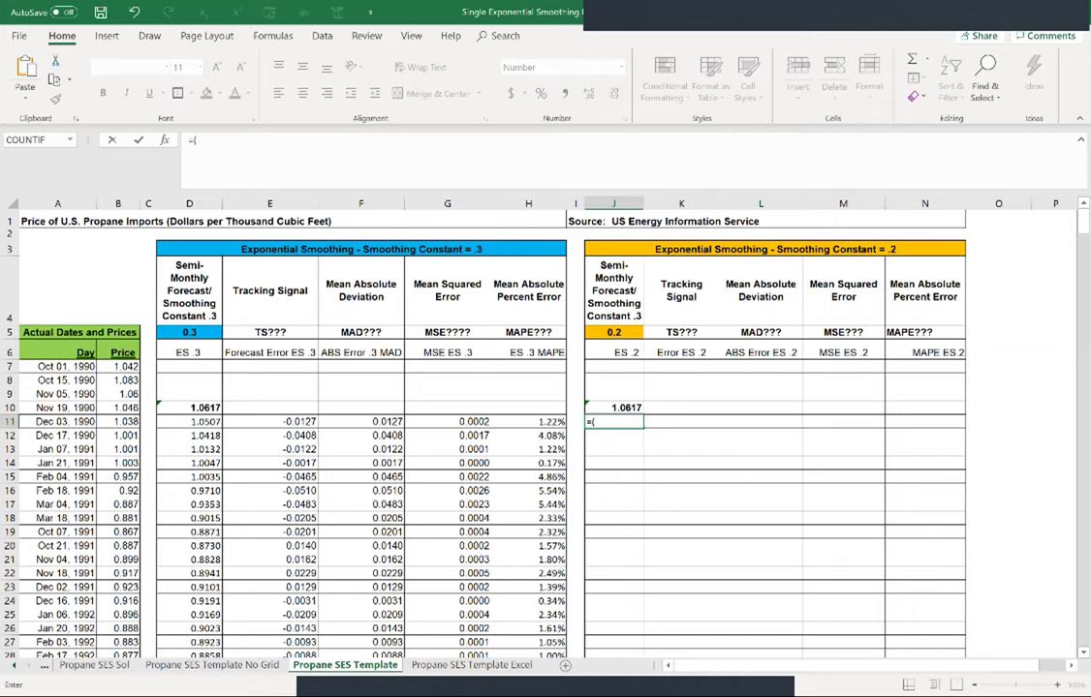
text(1-)
click(613, 332)
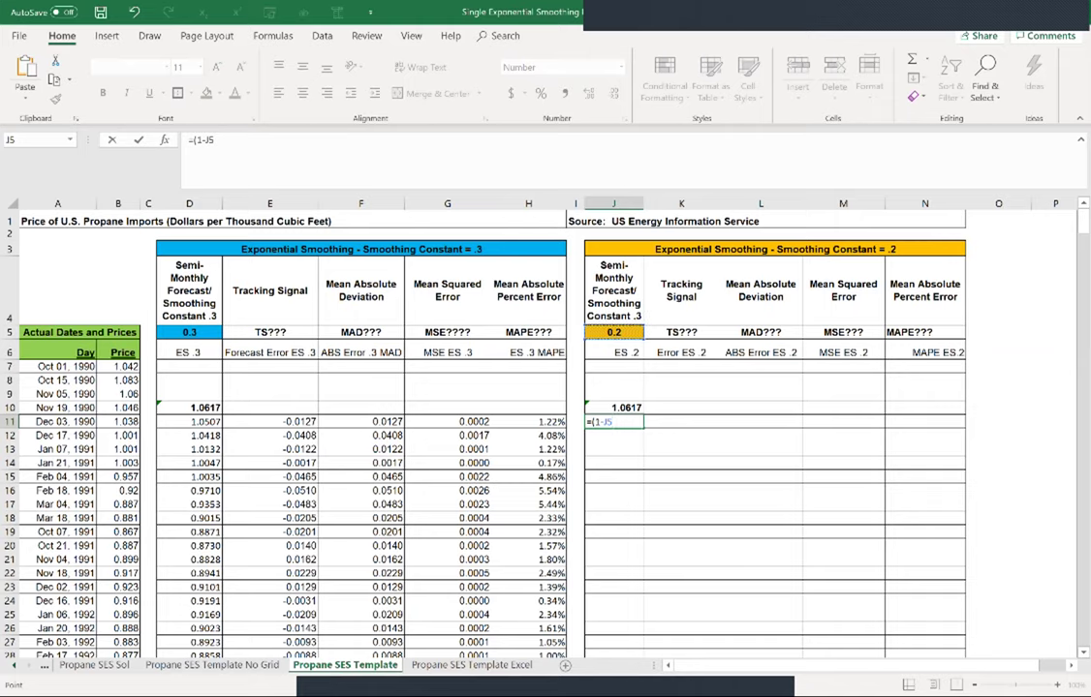
text()*)
click(118, 407)
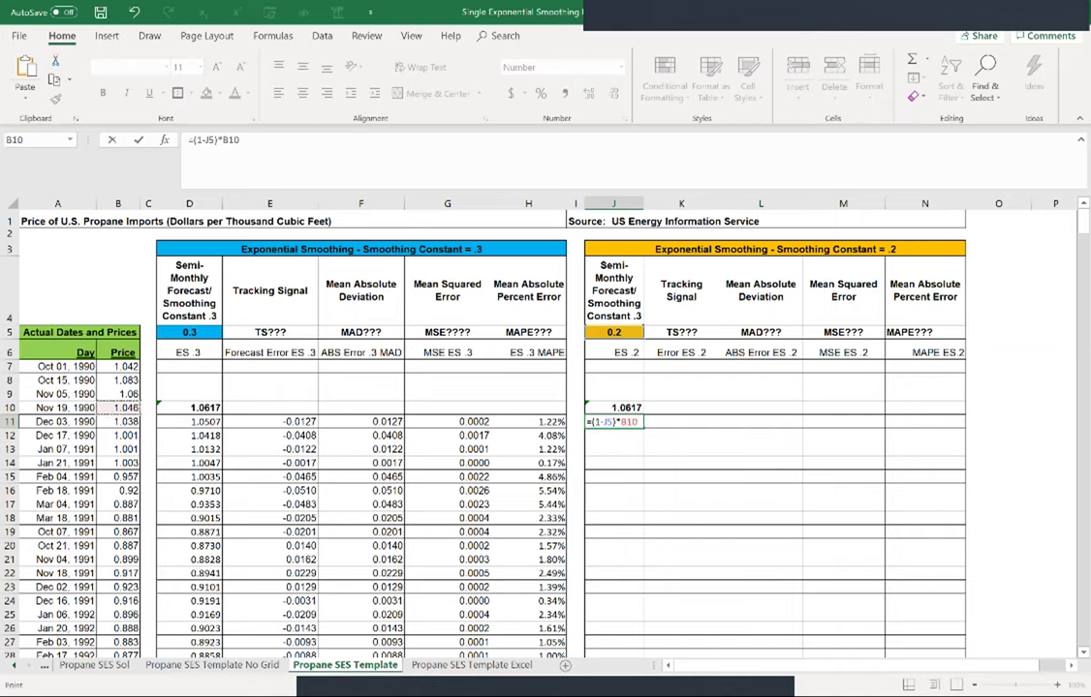
text(+)
click(613, 331)
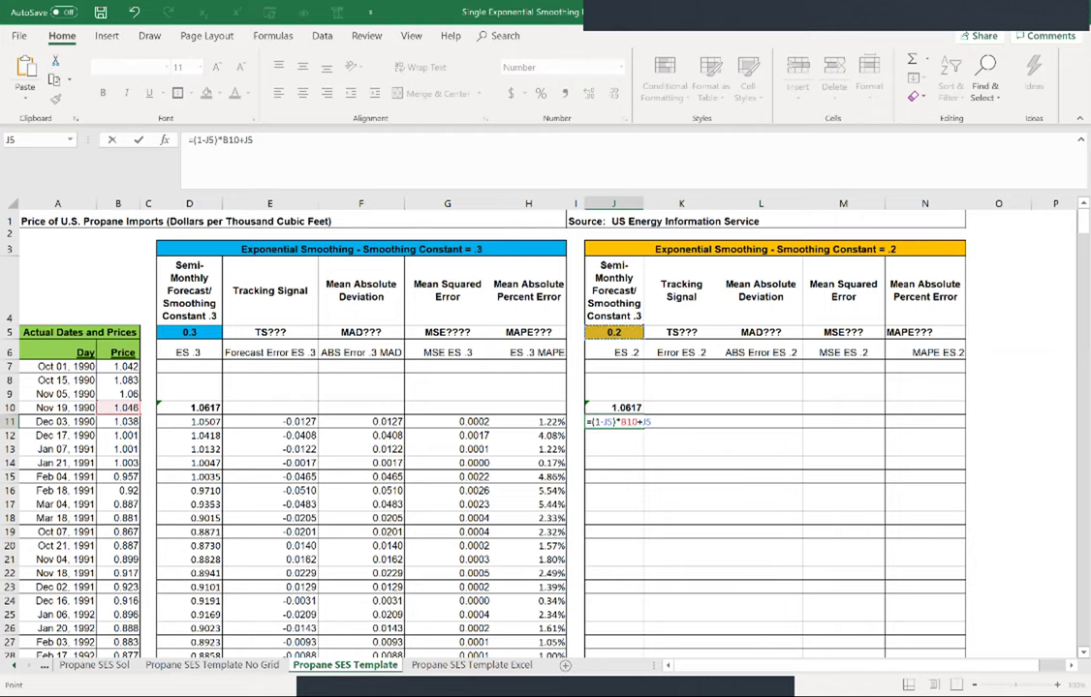
text(*)
key(Up)
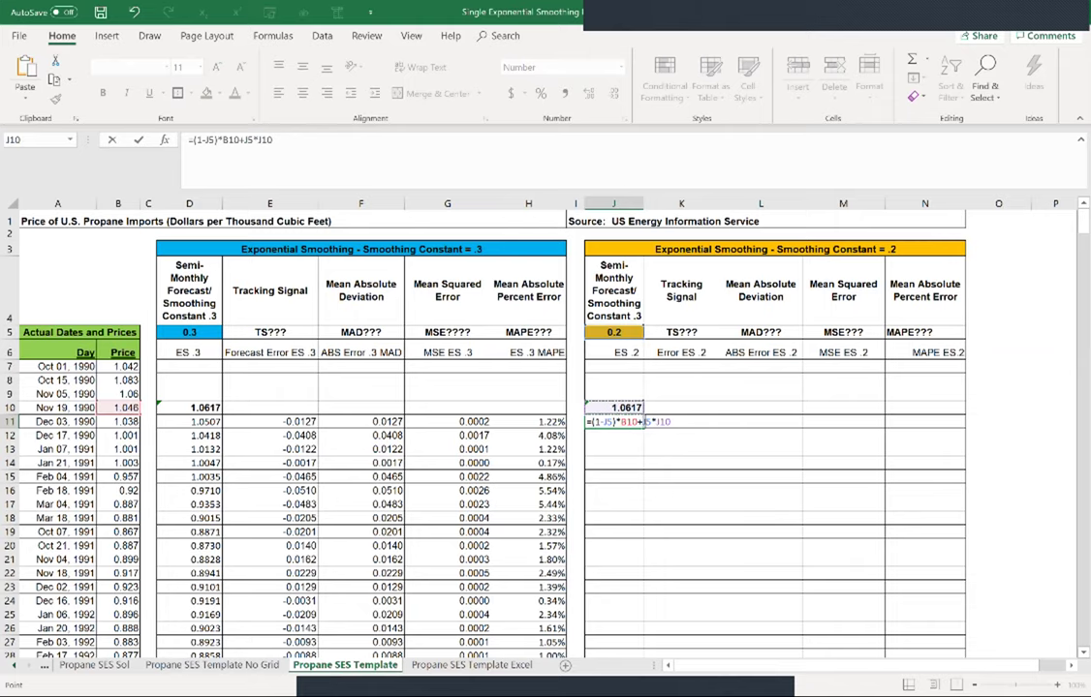
Step: Make both J5 references absolute in J11's formula and enter it as =(1-$J$5)*B10+$J$5*J10
drag(642, 422, 653, 422)
key(F4)
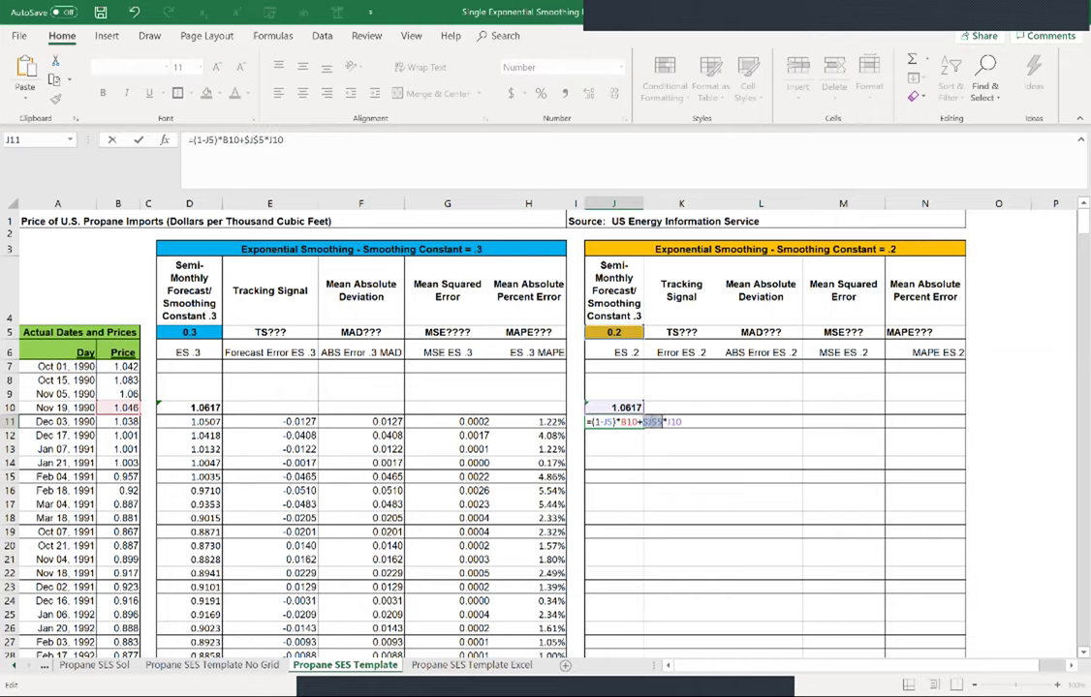
drag(602, 422, 613, 422)
text(4)
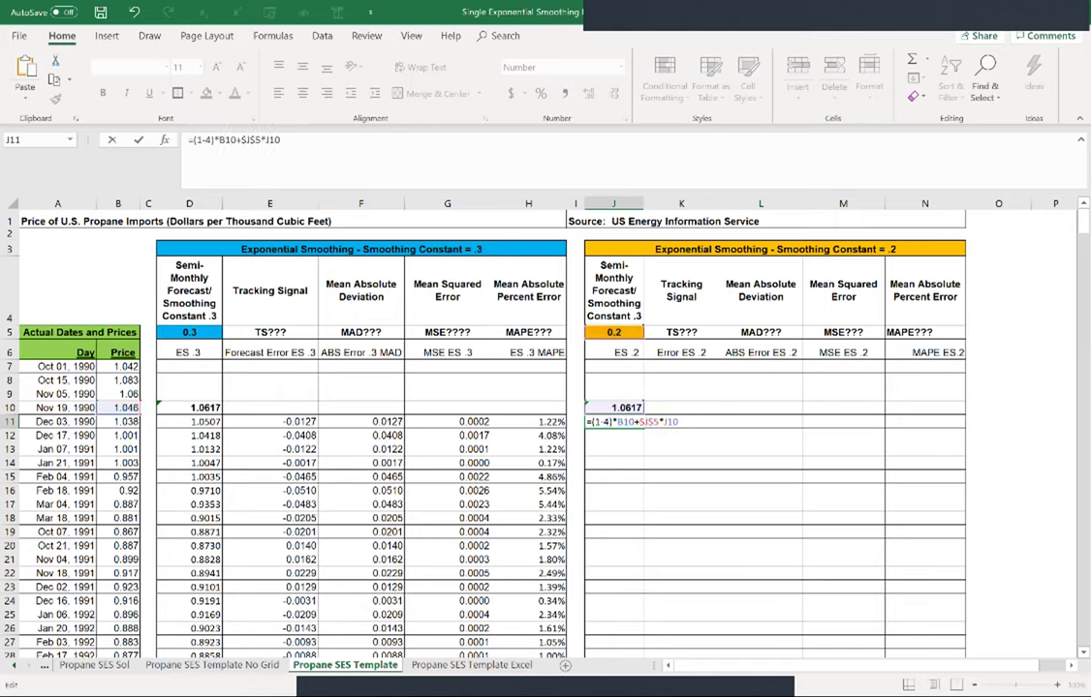
key(ctrl+z)
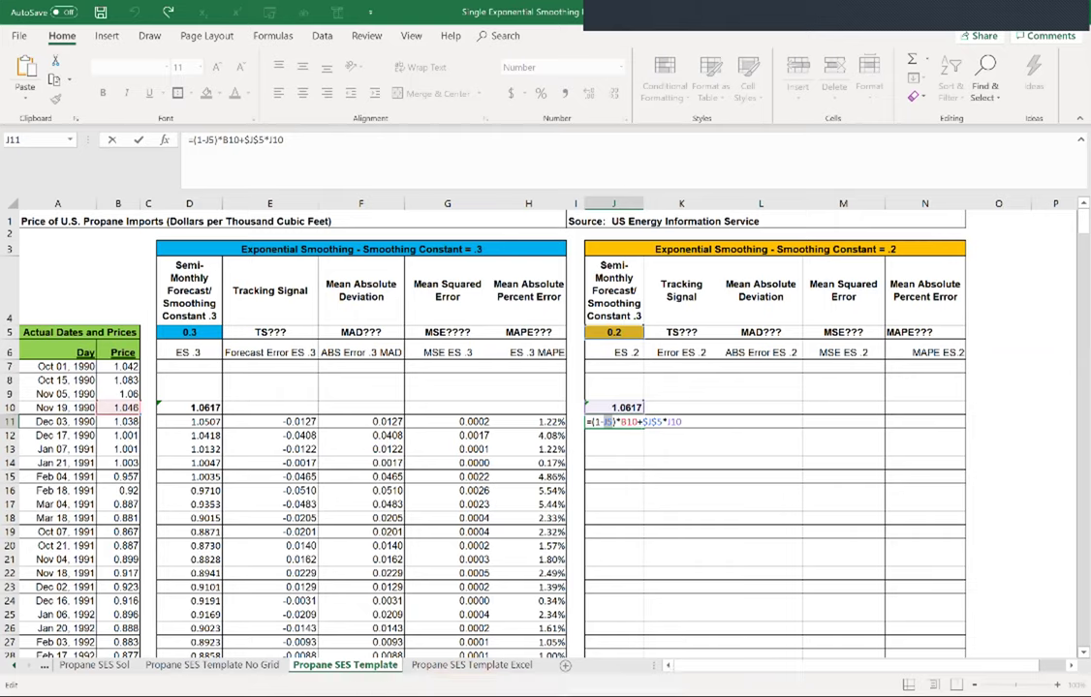
key(F4)
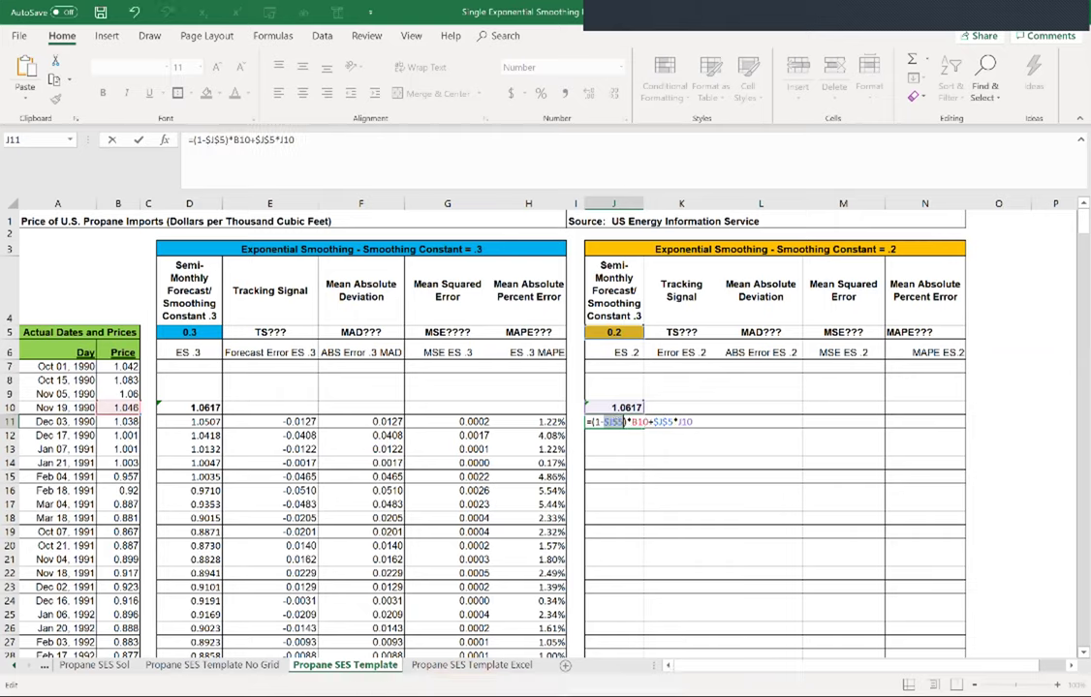
key(Return)
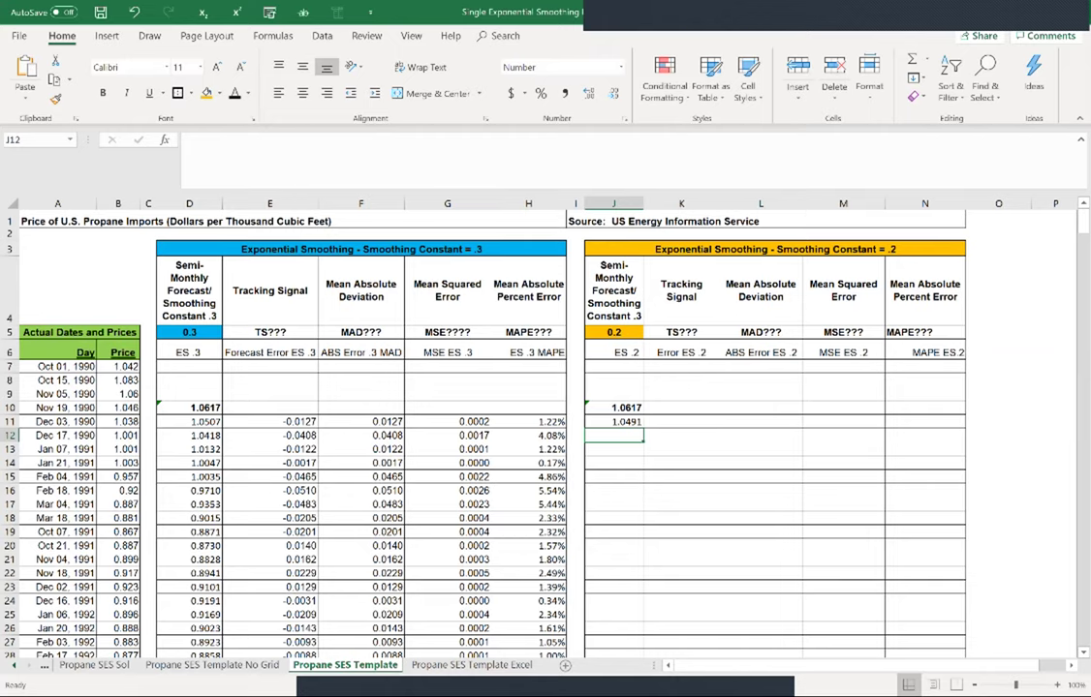
Step: Calculate the Dec 03, 1990 forecast error for the 0.2 constant in K11 with =B11-J11
click(613, 422)
click(681, 421)
text(=)
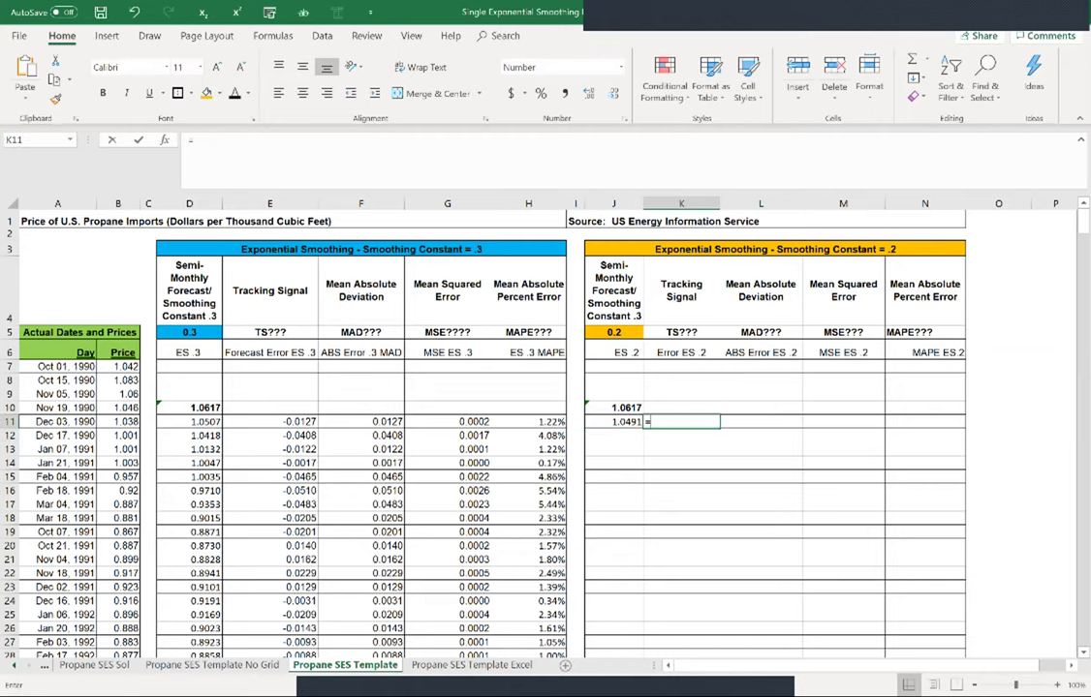
click(118, 421)
text(-)
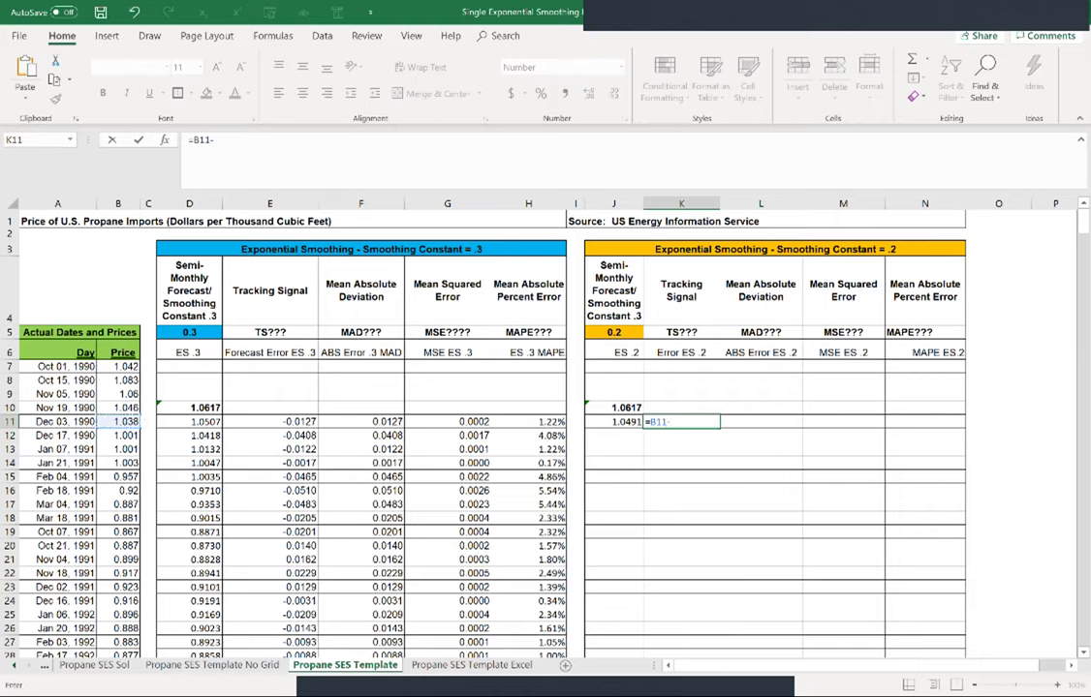
click(613, 421)
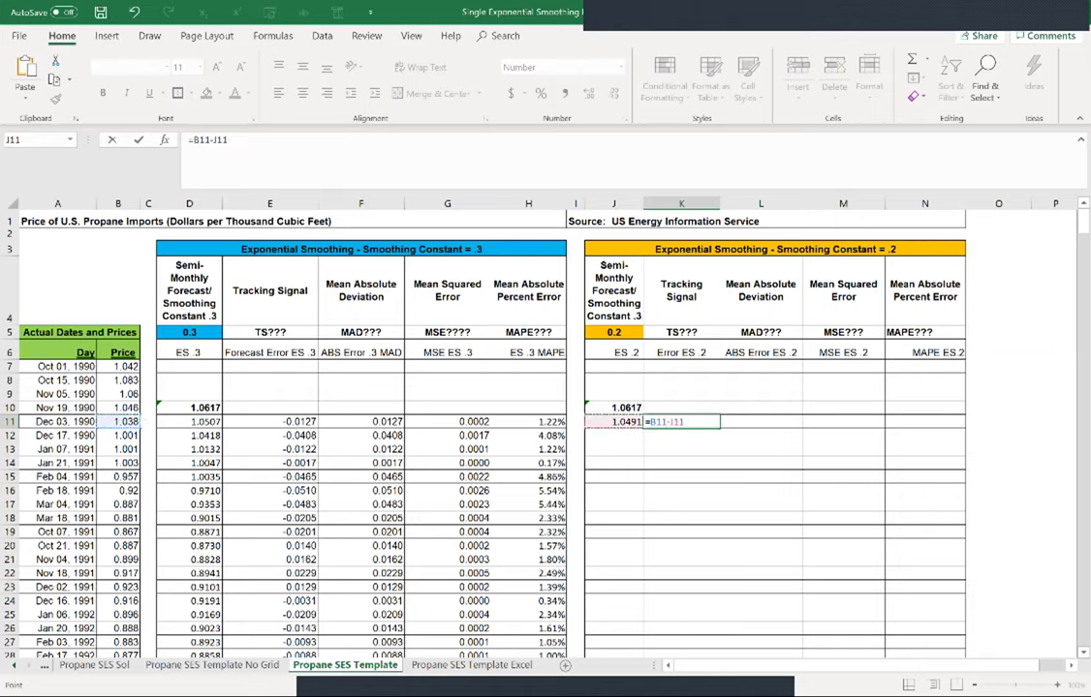
key(Return)
Step: Calculate the absolute value of the 0.2-constant forecast error in L11 with =ABS(K11)
click(761, 421)
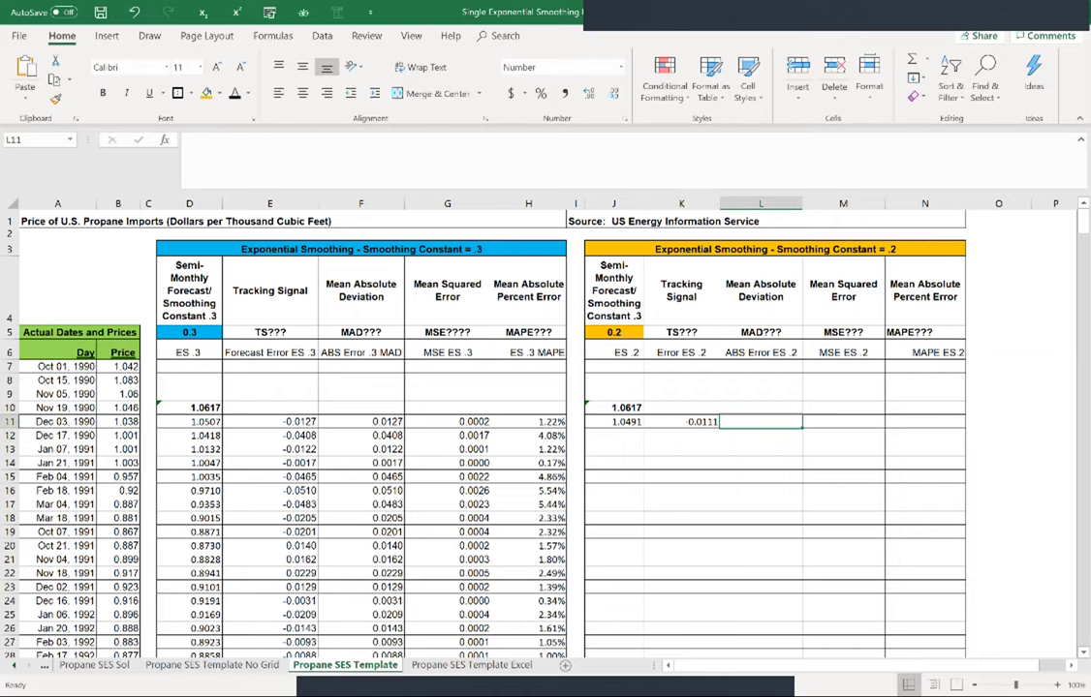
text(=)
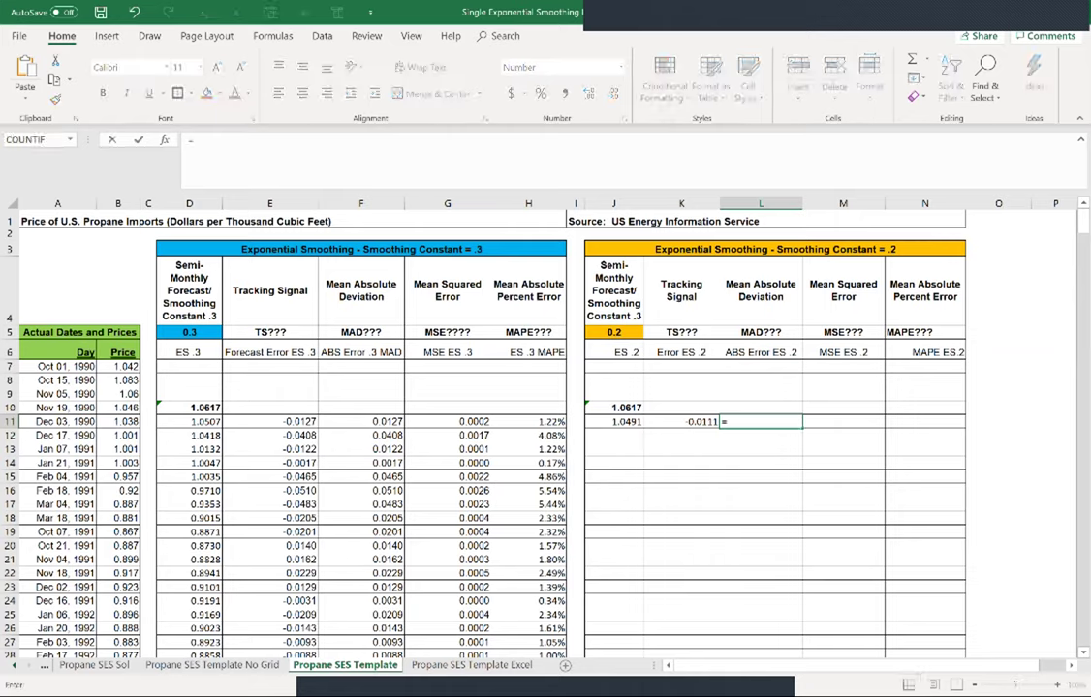
text(abs()
key(Left)
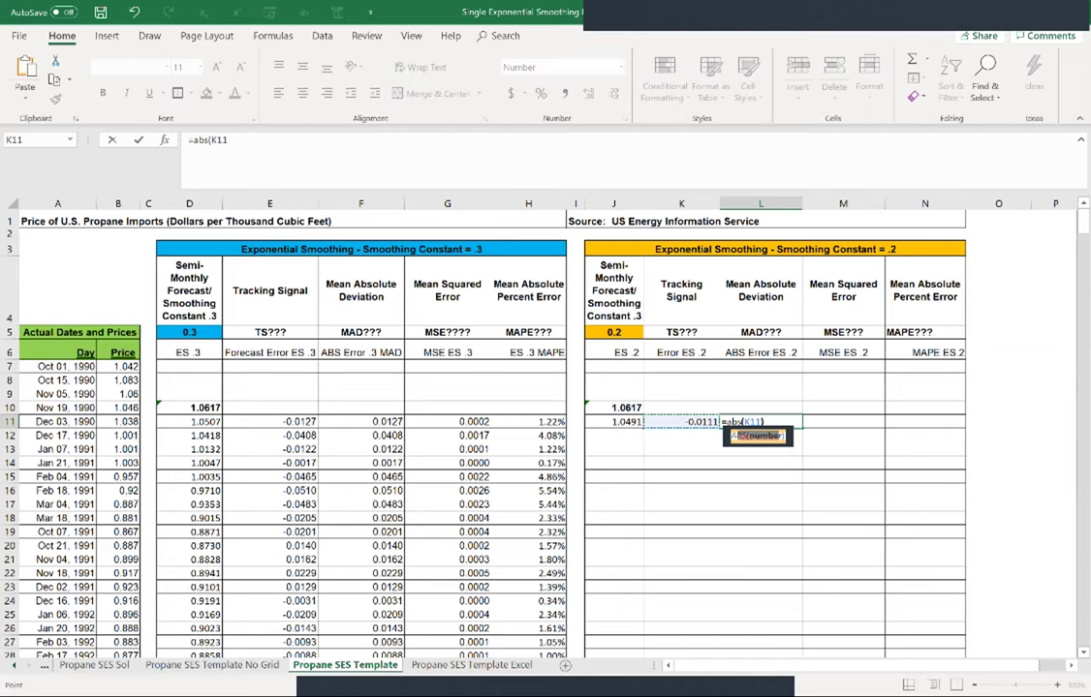
key(Return)
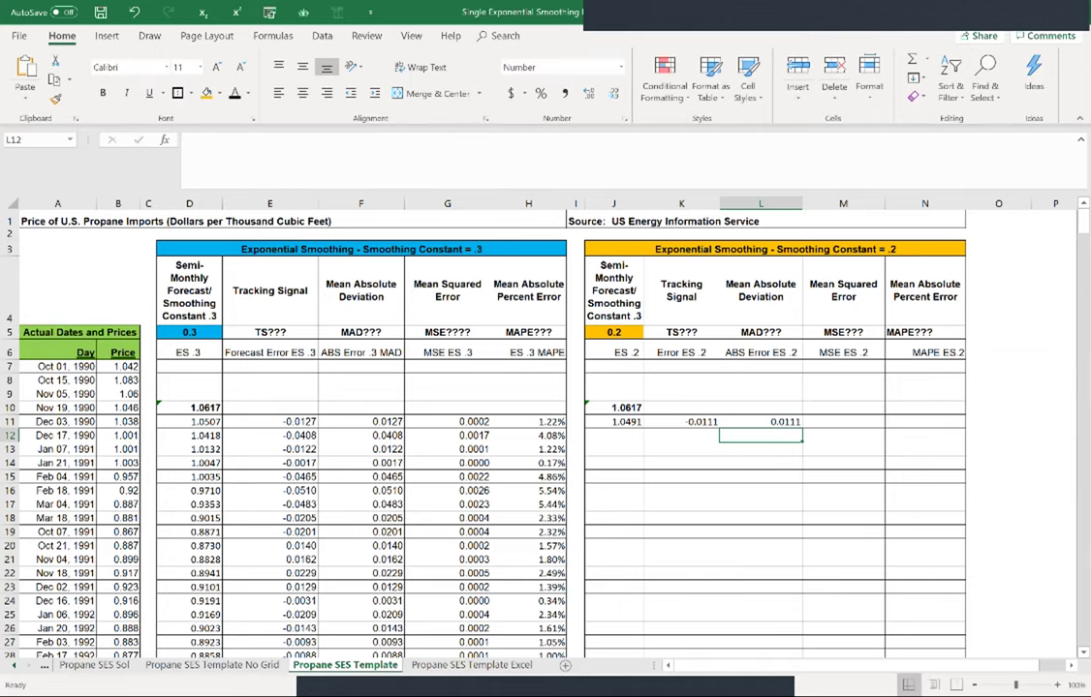
Step: Calculate the squared error for the 0.2 constant on Dec 03, 1990 in M11 with =L11^2
click(841, 421)
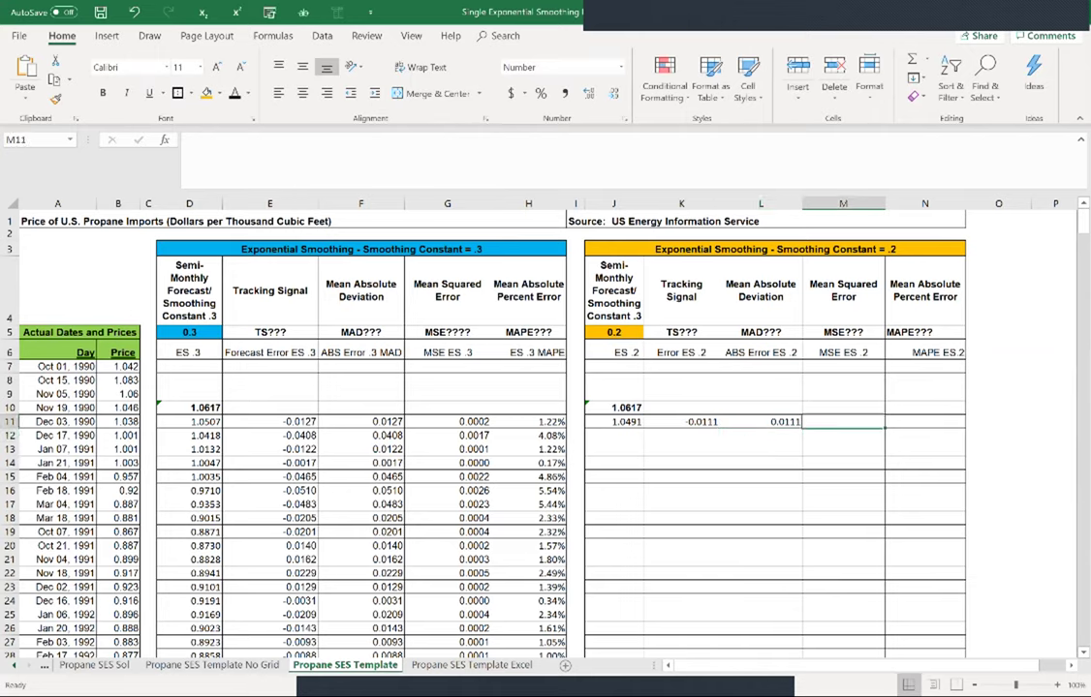
text(=)
key(Left)
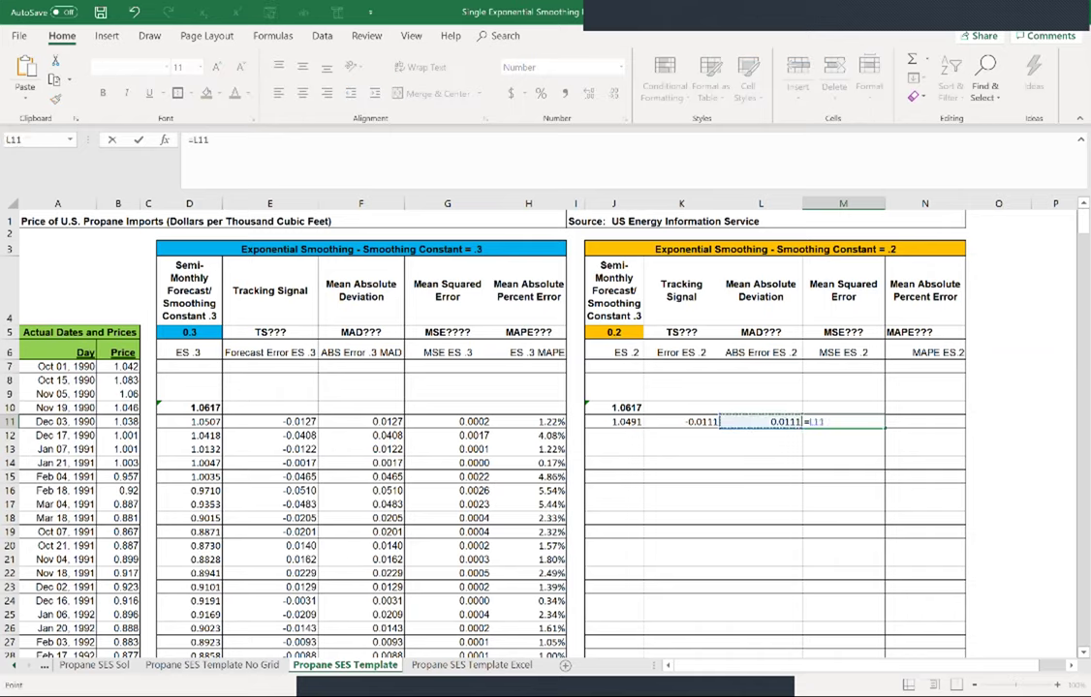
text(^2)
key(Return)
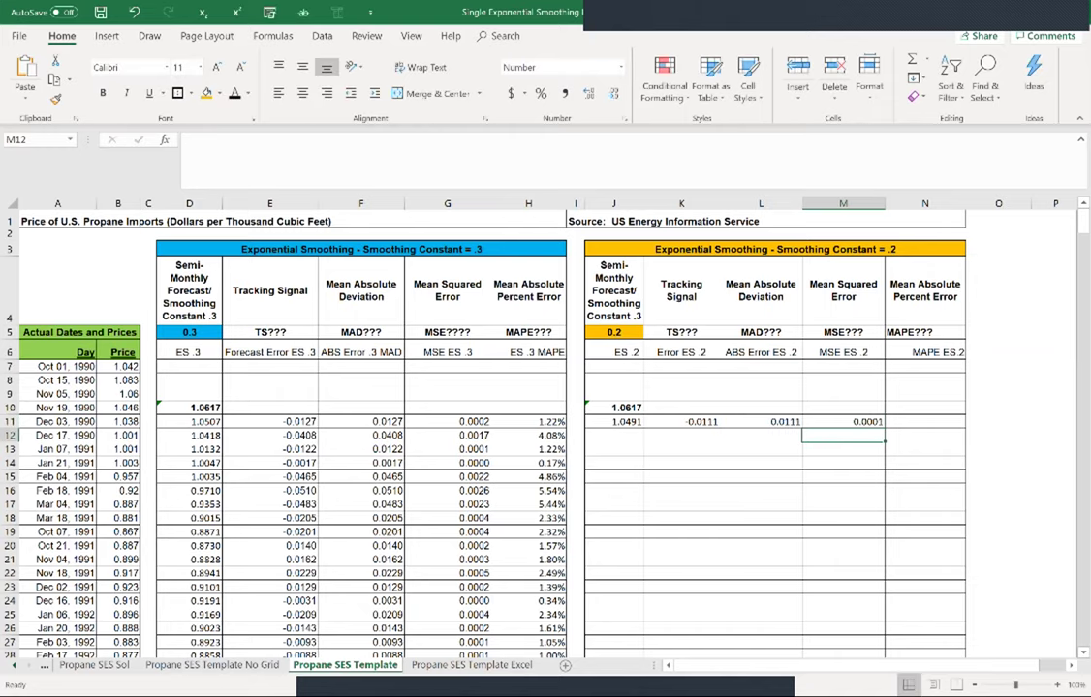
Step: Calculate the 0.2-constant absolute percent error for Dec 03, 1990 in N11 with =L11/B11
click(924, 421)
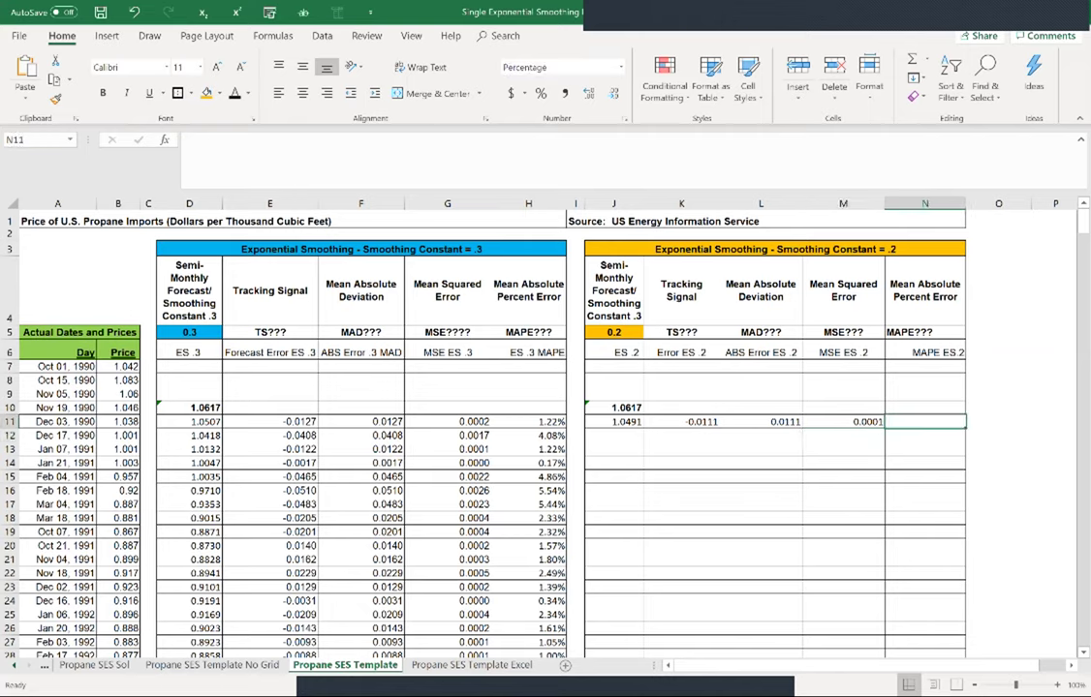
text(=)
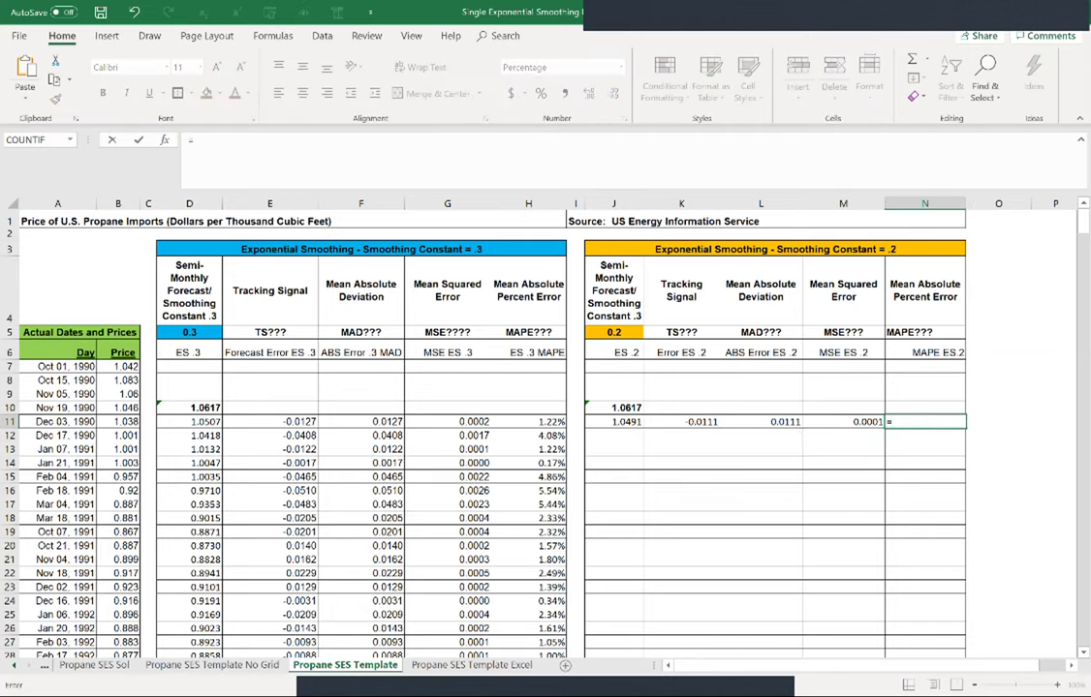
click(761, 422)
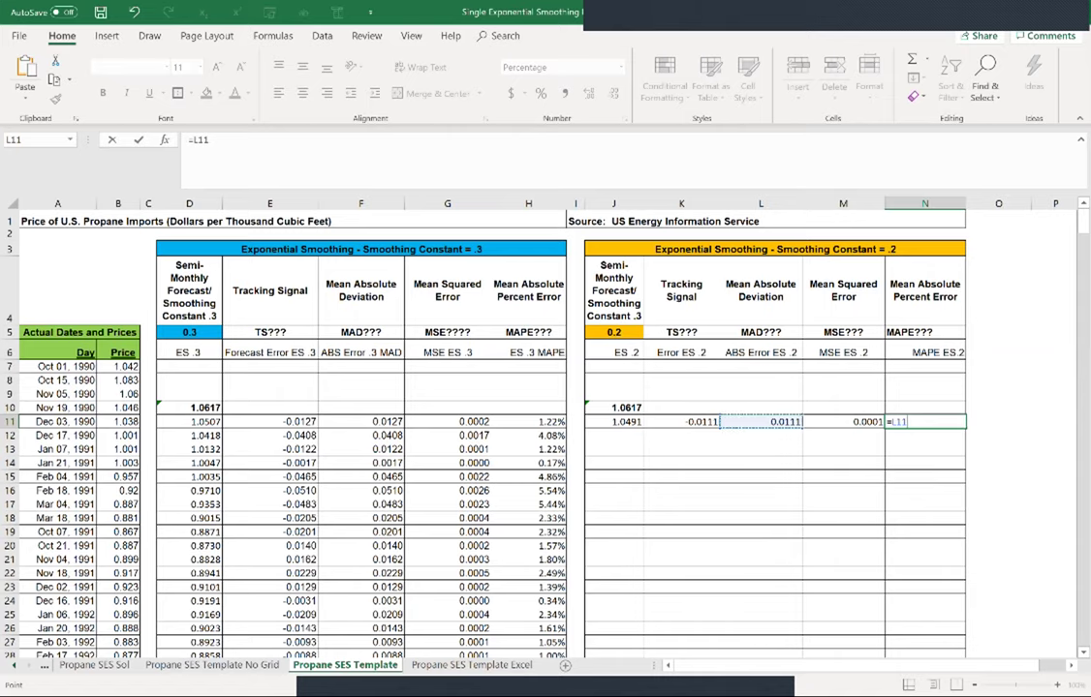
text(/)
click(118, 421)
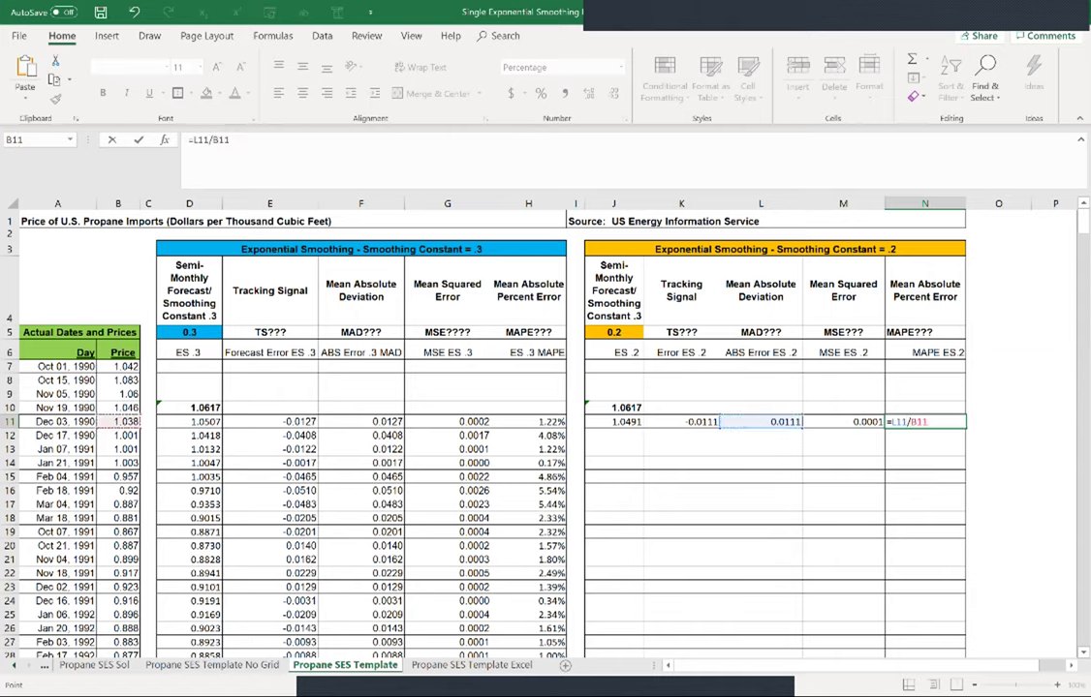
key(Return)
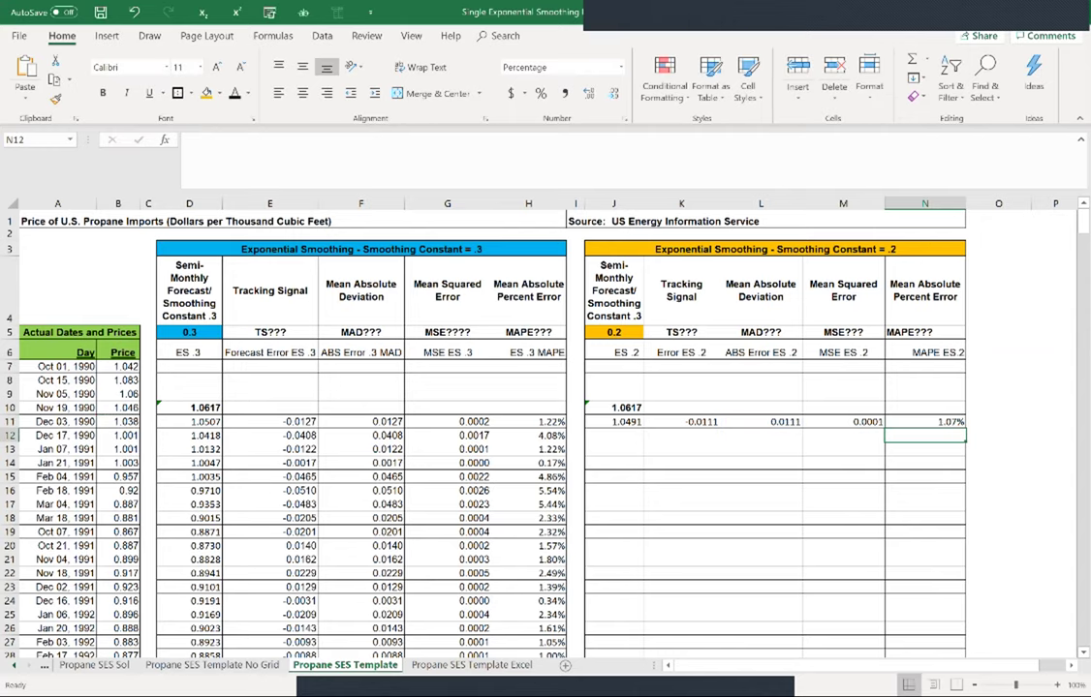
Step: Fill the 0.2-constant formulas in J11:N11 down through the last data row, 492
drag(613, 421, 926, 421)
double_click(966, 427)
drag(966, 431, 966, 555)
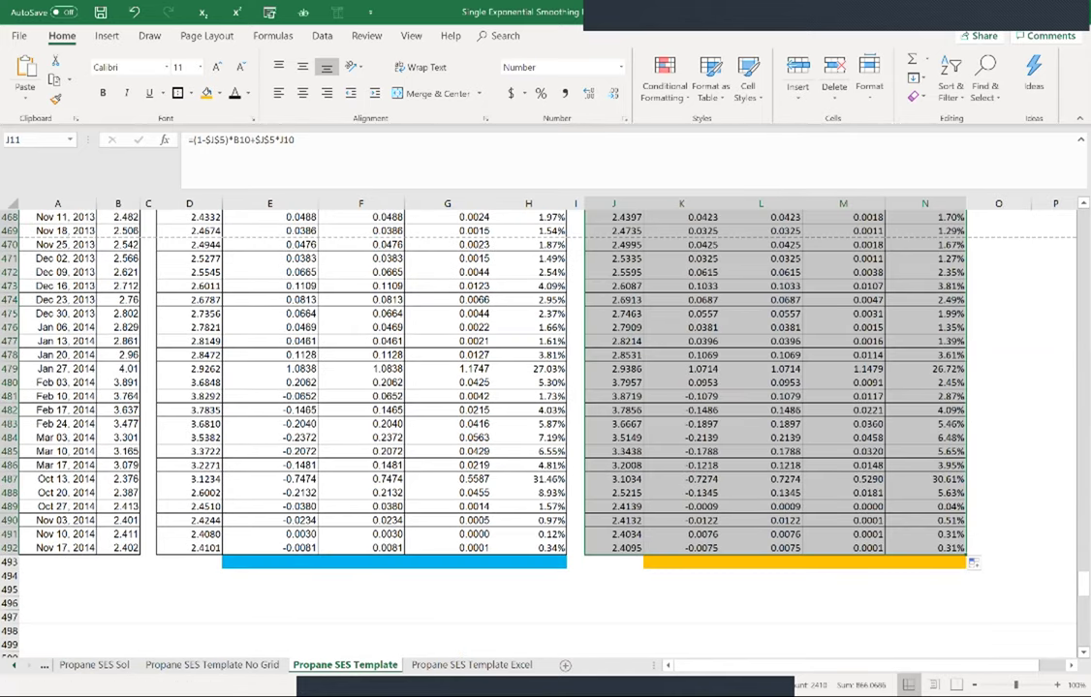
click(998, 589)
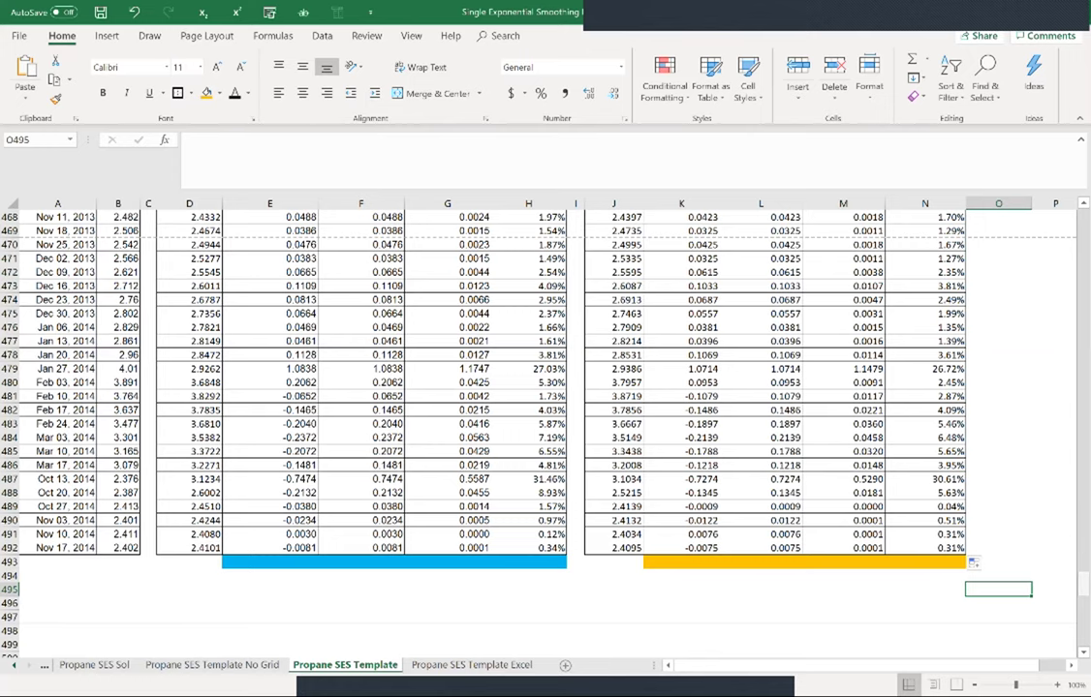
Step: Freeze panes at cell C12 so rows 1 to 11 and columns A and B stay fixed
drag(1083, 585, 1083, 221)
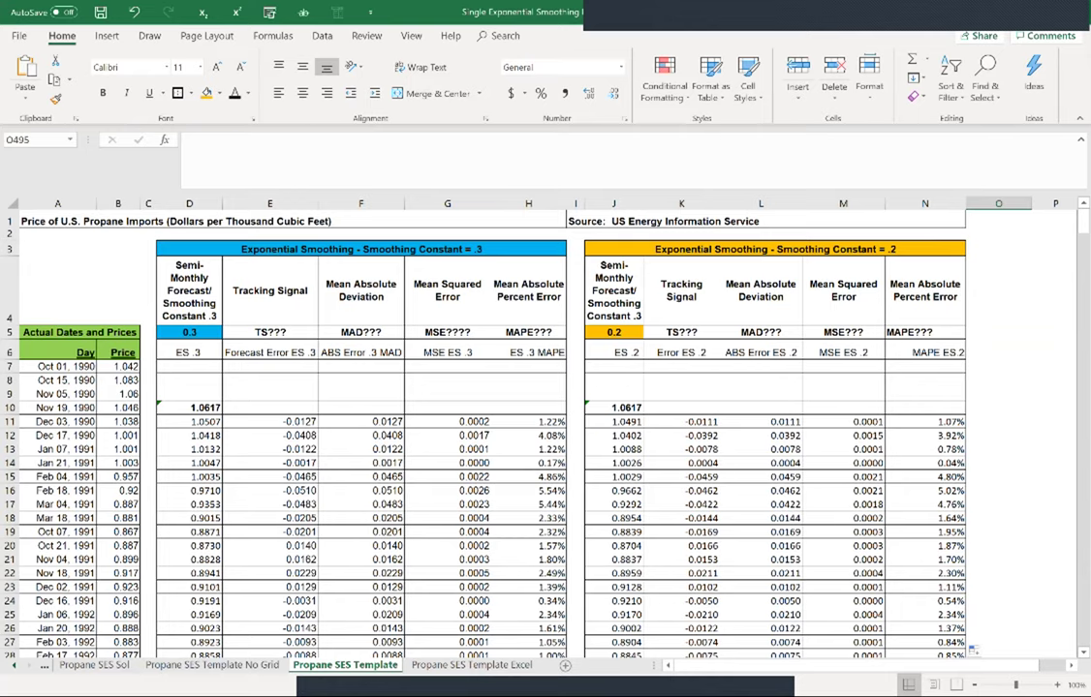
click(148, 435)
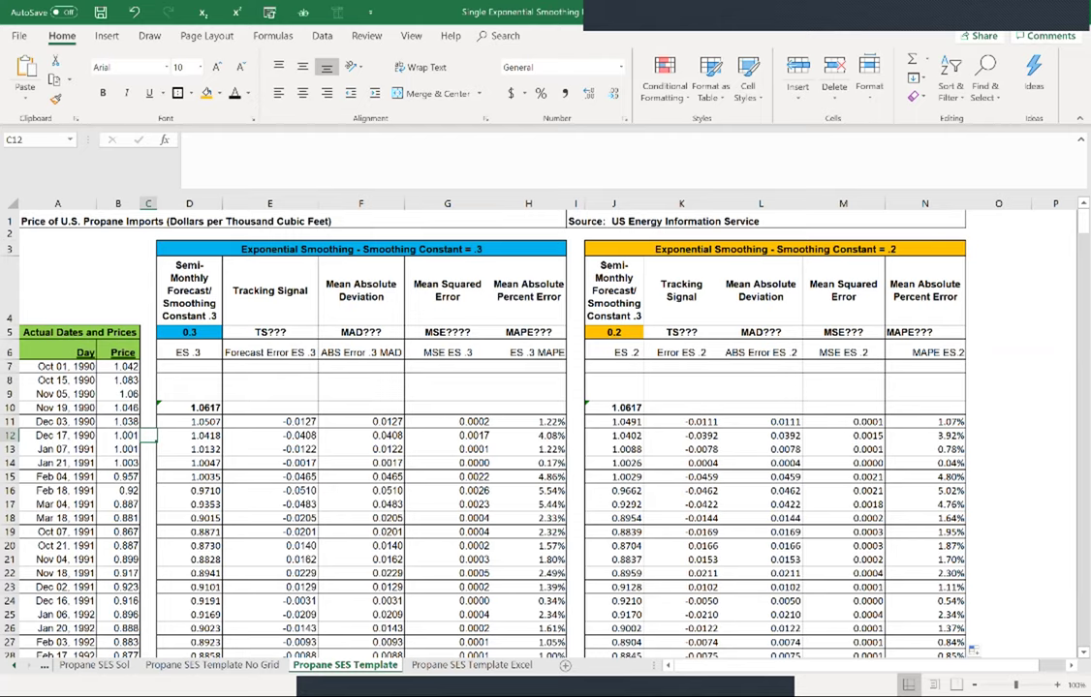
click(411, 35)
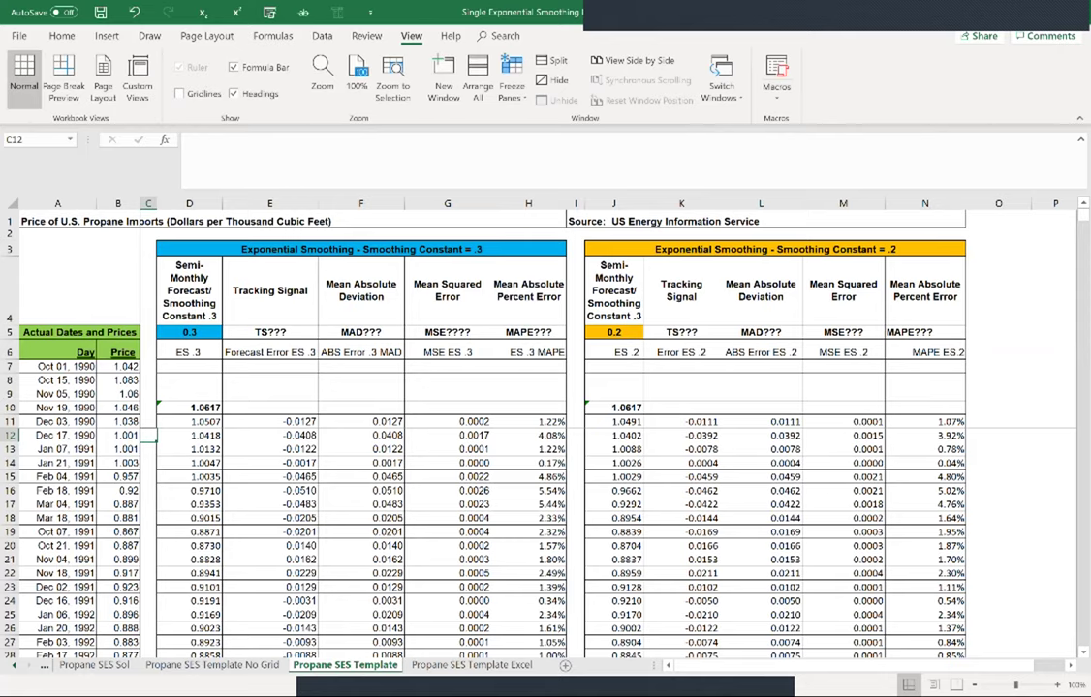
click(188, 490)
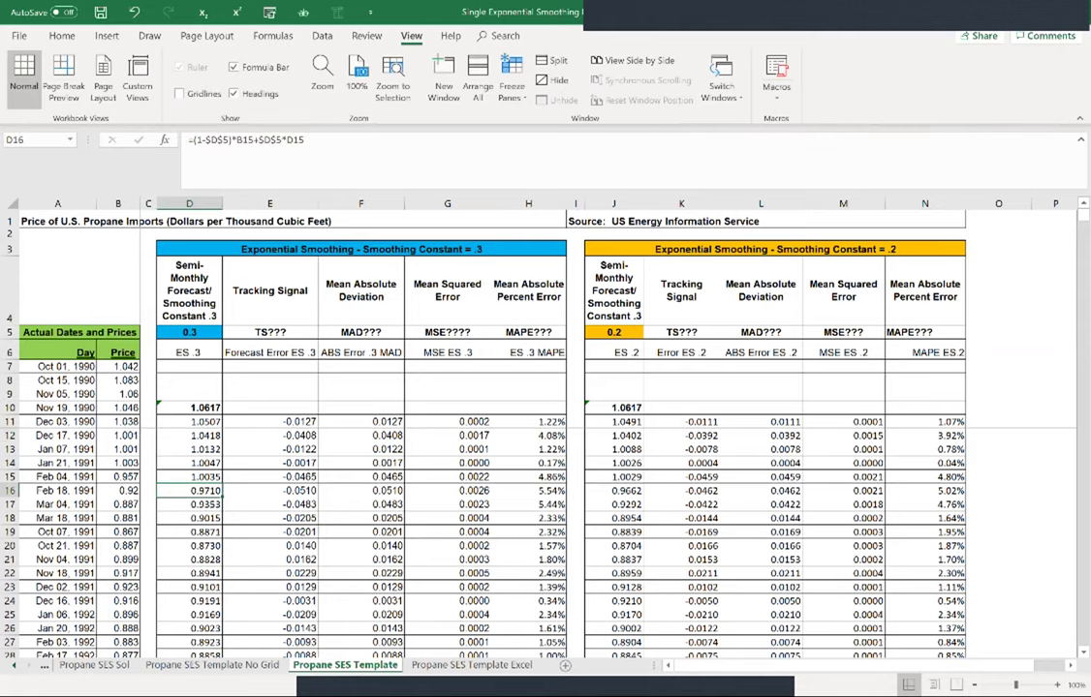
Step: Check the frozen headers and date and price columns across the sheet's width and down to the last data rows
scroll(485, 542, down, 1)
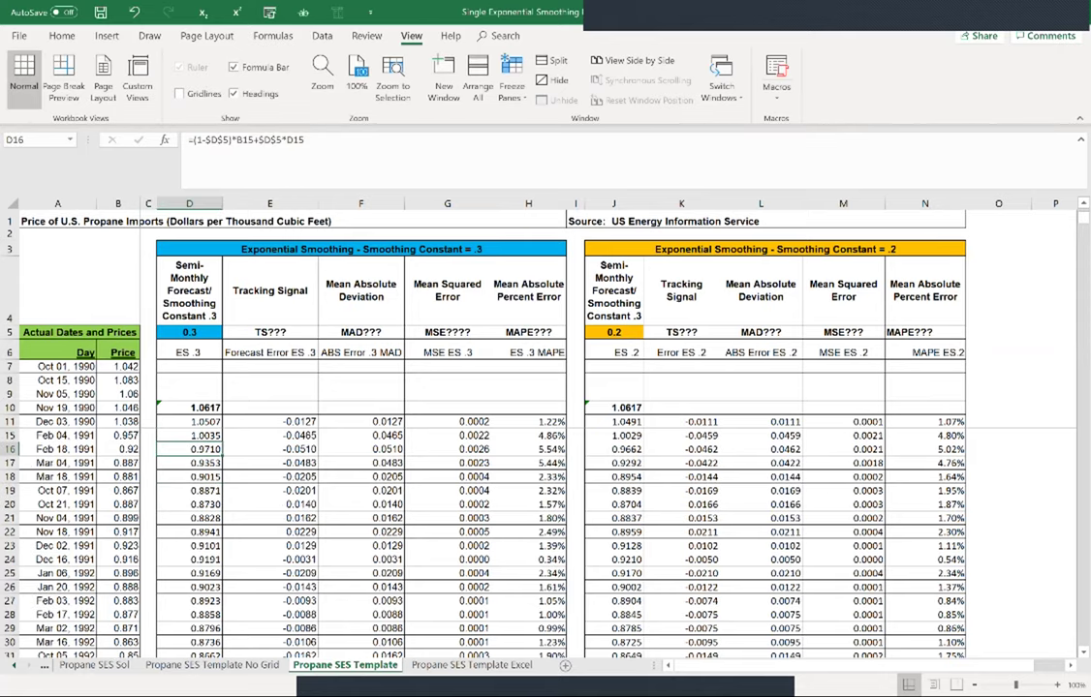
scroll(484, 542, up, 1)
scroll(542, 542, down, 4)
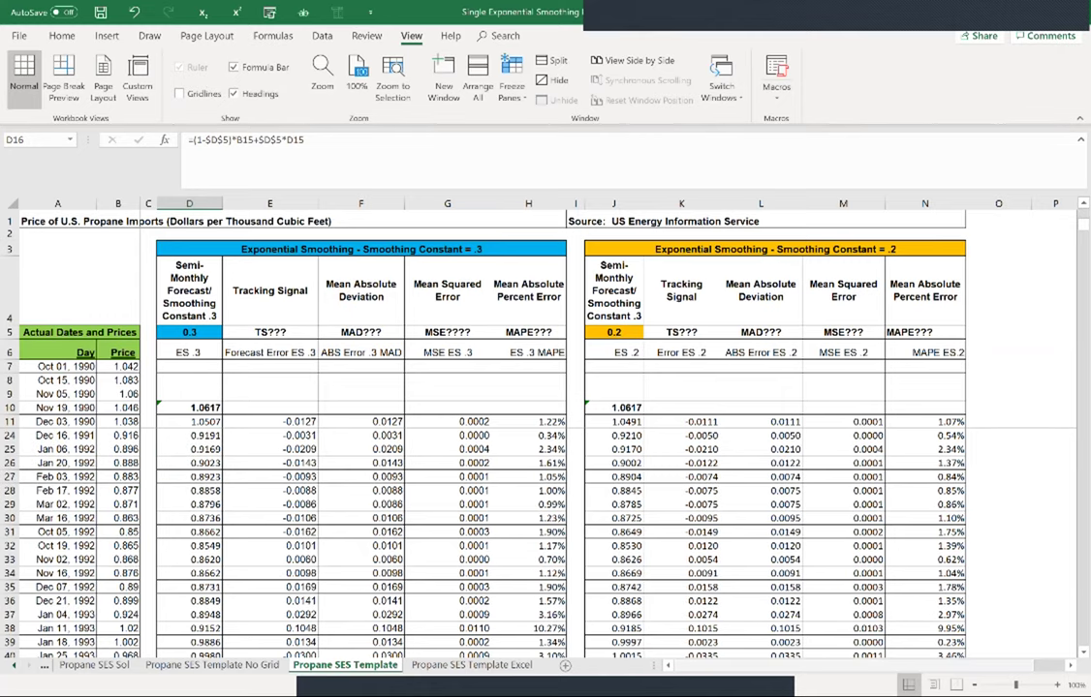
drag(734, 666, 753, 666)
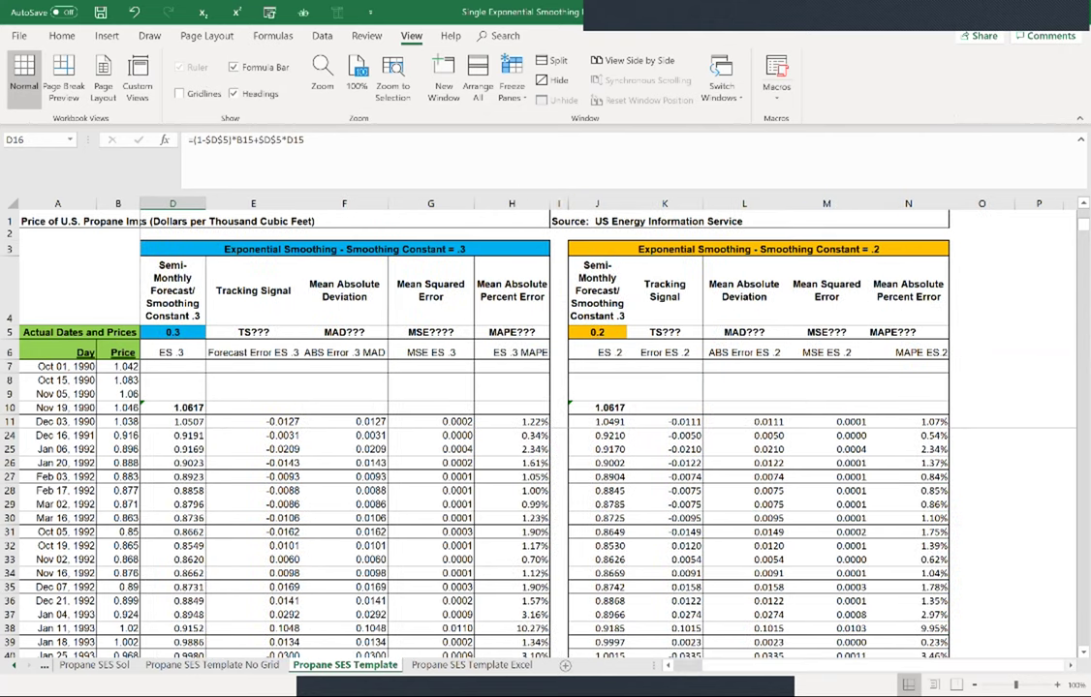
scroll(582, 436, right, 7)
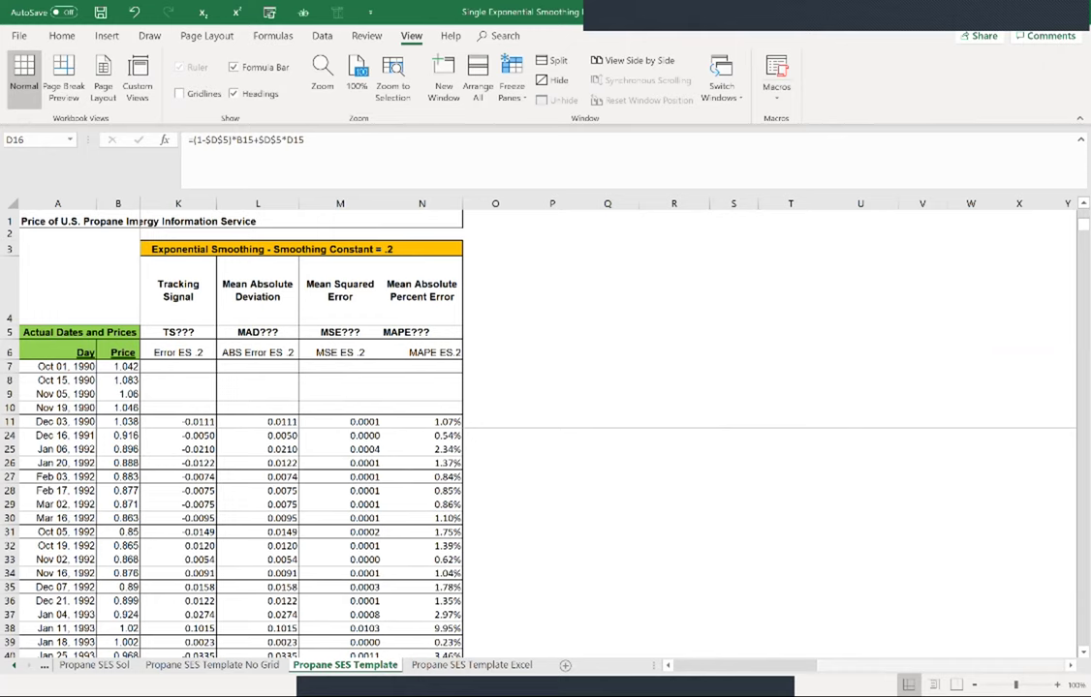
scroll(581, 436, left, 7)
scroll(581, 436, down, 20)
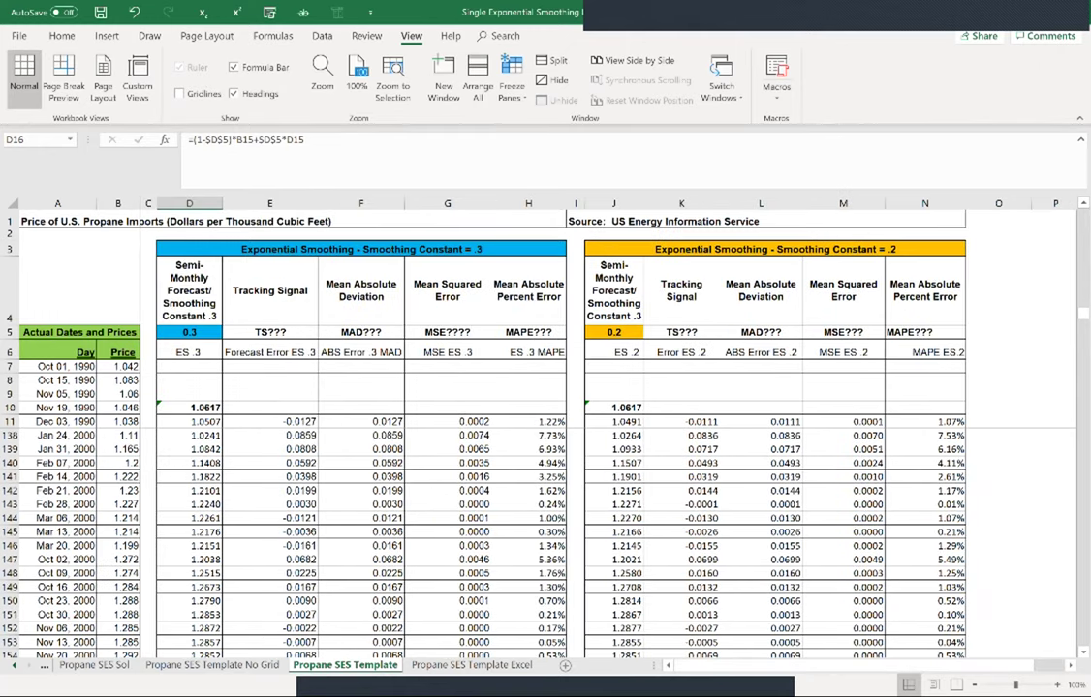
scroll(542, 542, down, 20)
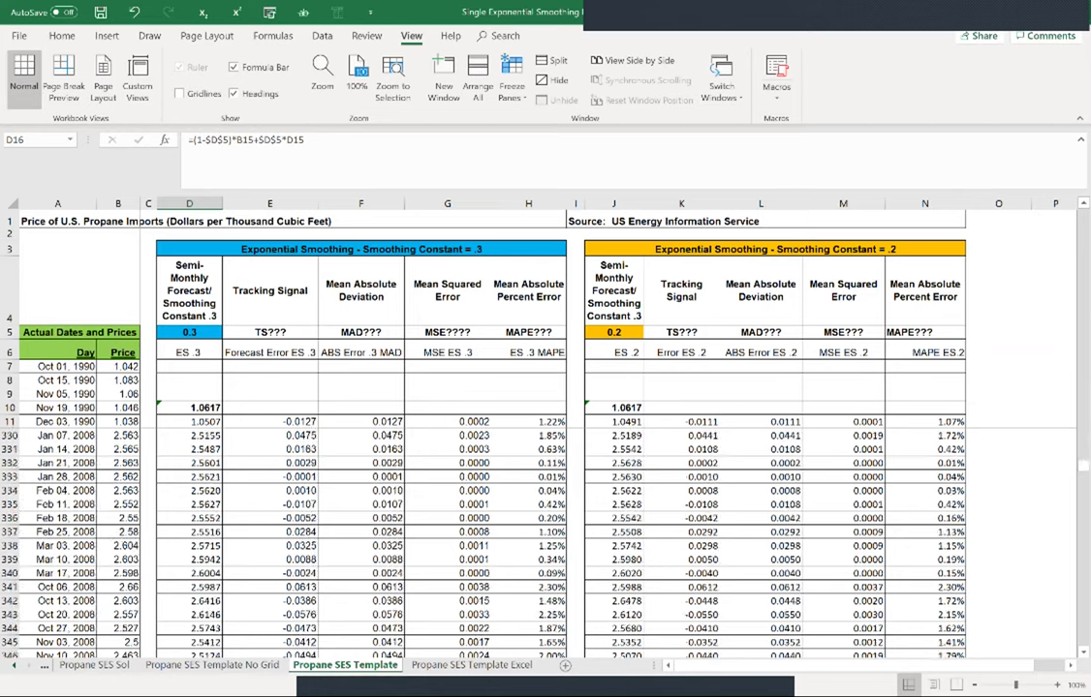
scroll(543, 524, down, 20)
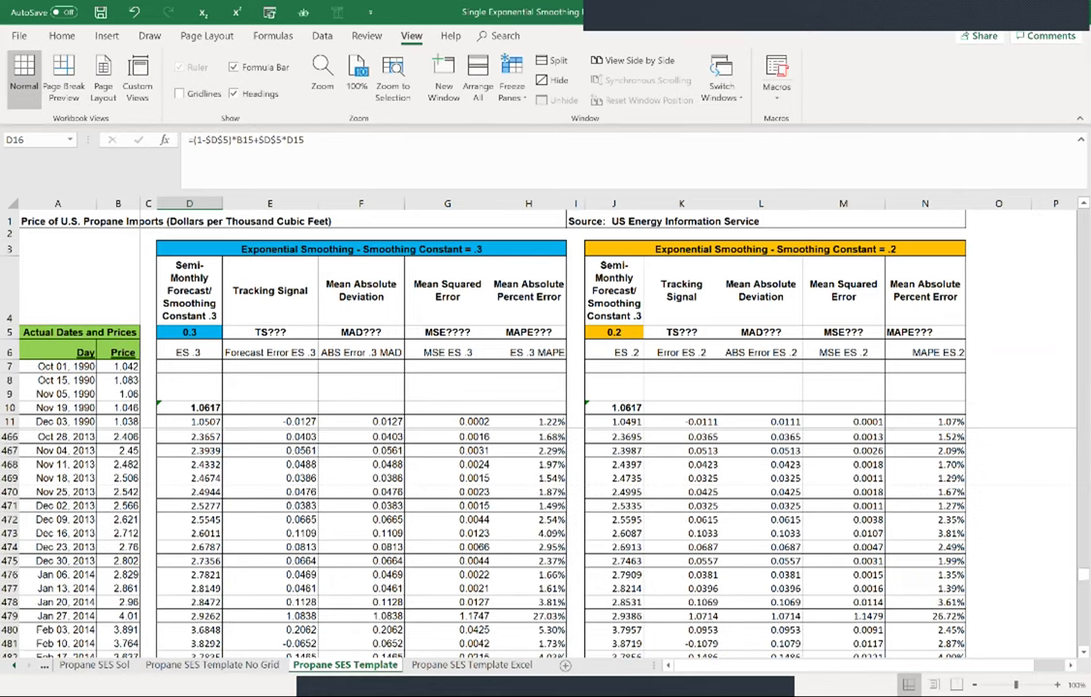
scroll(543, 475, up, 2)
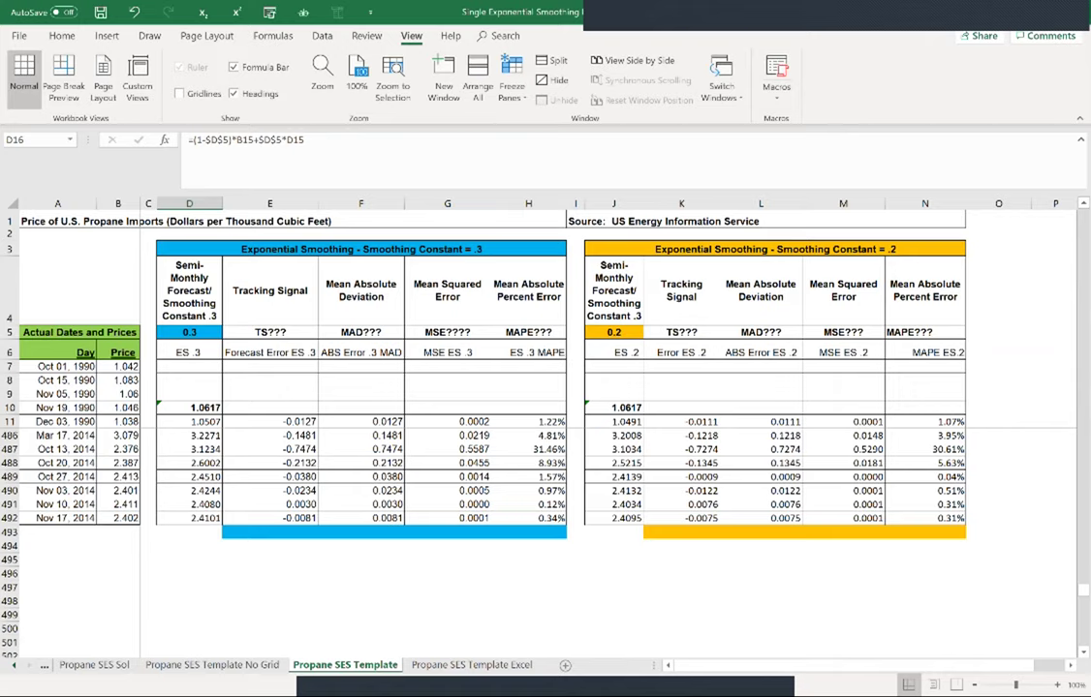
Step: Examine the TS, MAD, MSE and MAPE placeholders in row 5 and the blank blue row beneath the 0.3-constant data
click(269, 331)
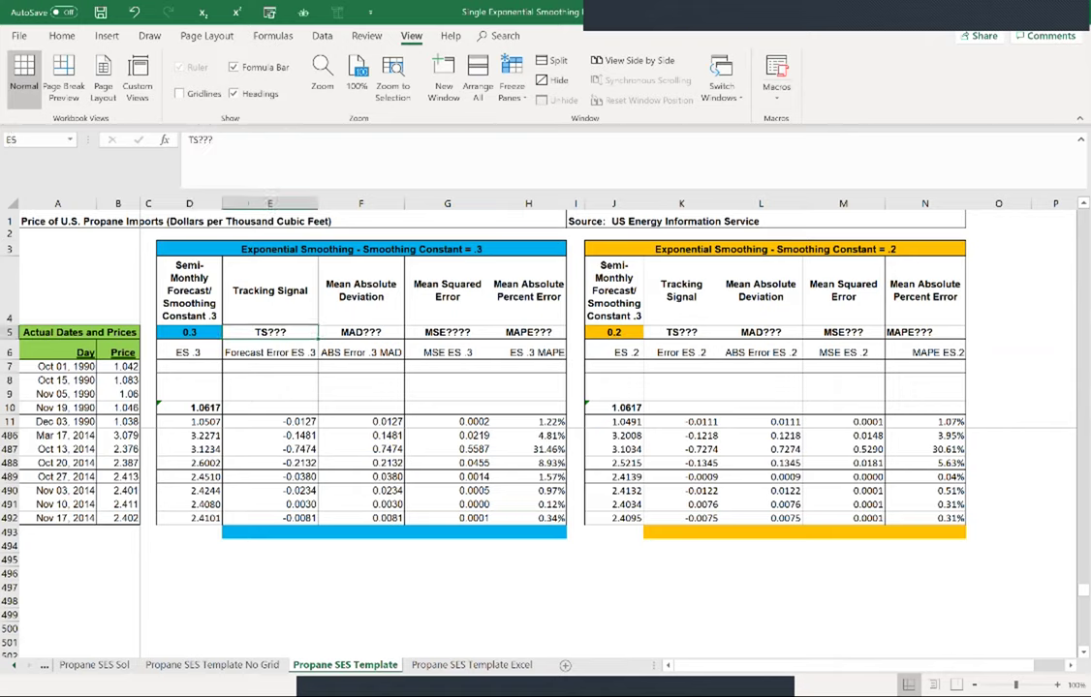
click(361, 331)
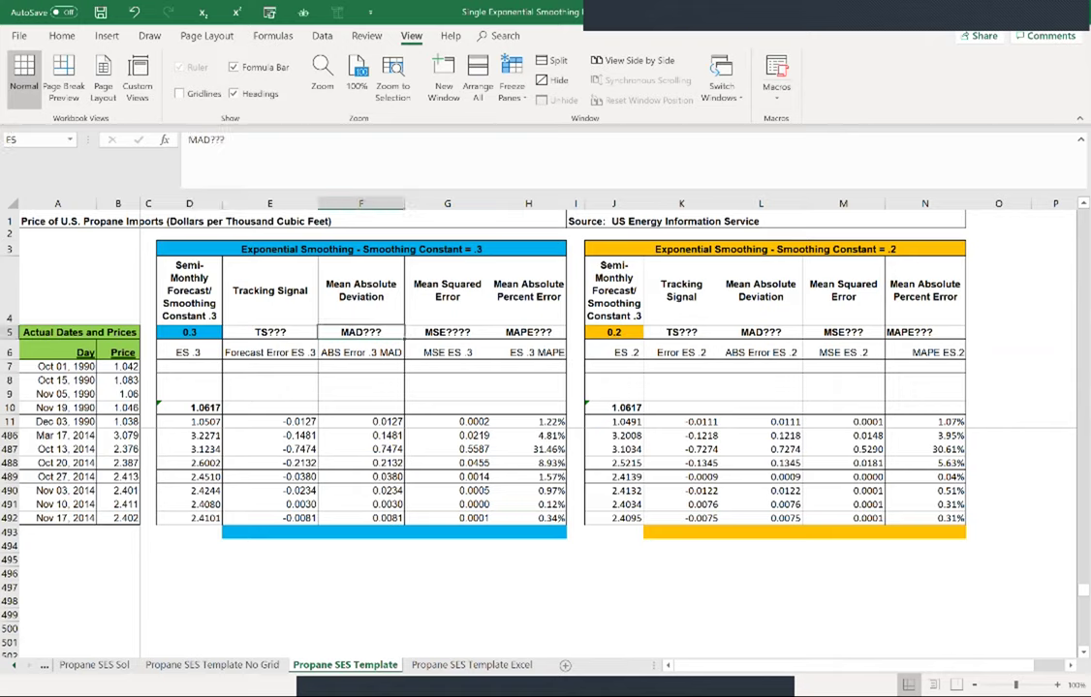
click(446, 331)
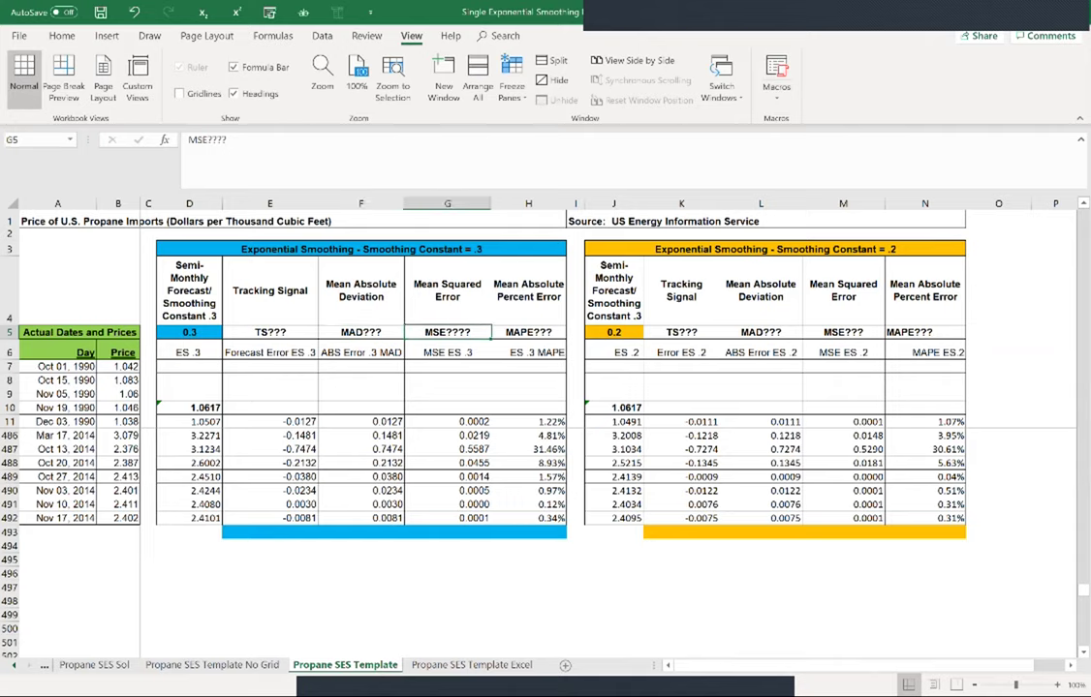
click(528, 332)
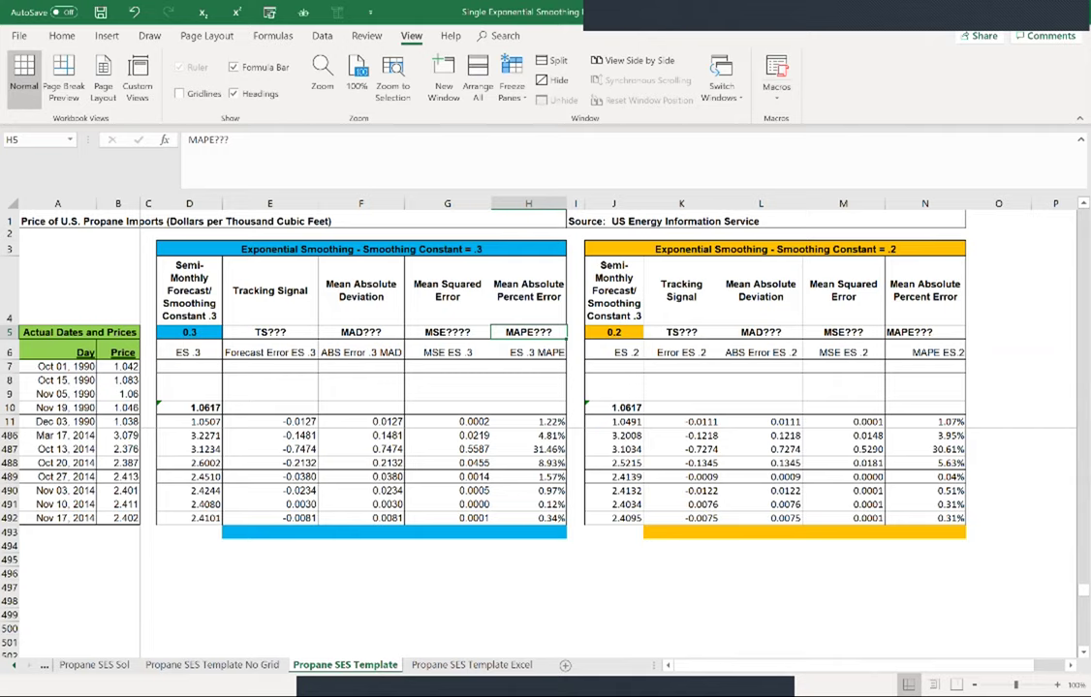
click(269, 532)
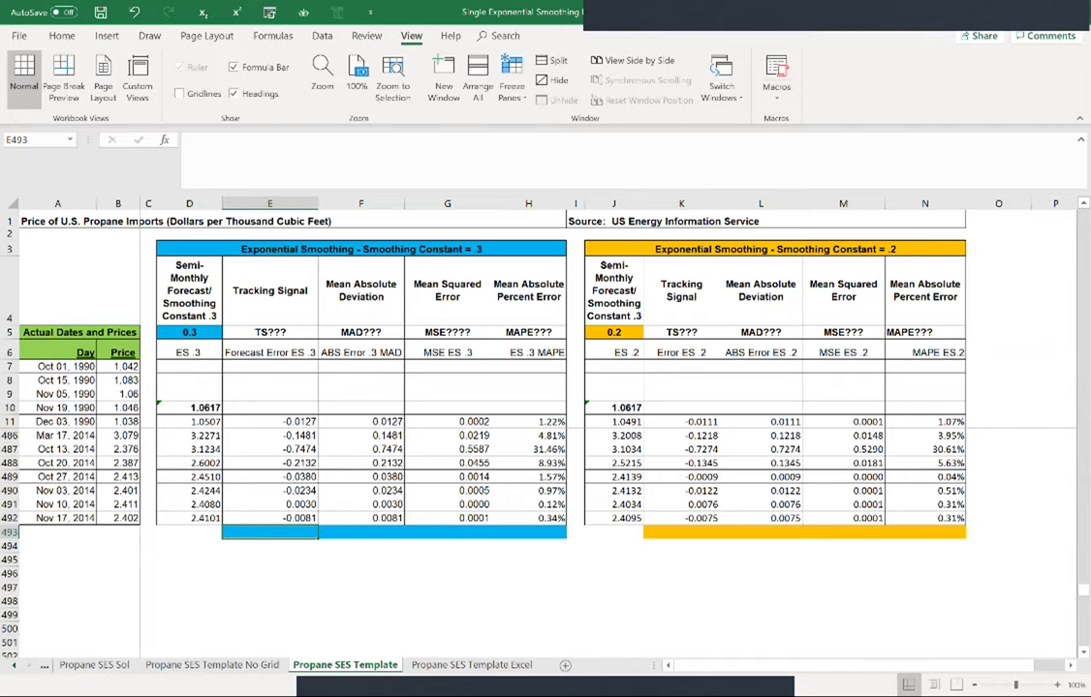
click(269, 332)
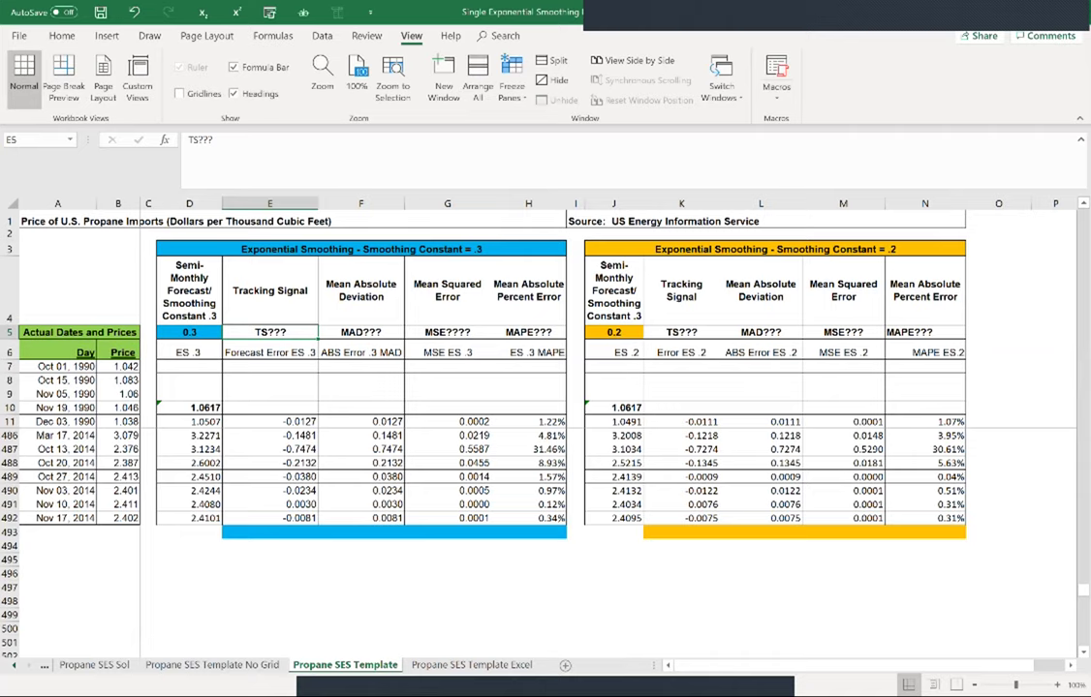
click(189, 449)
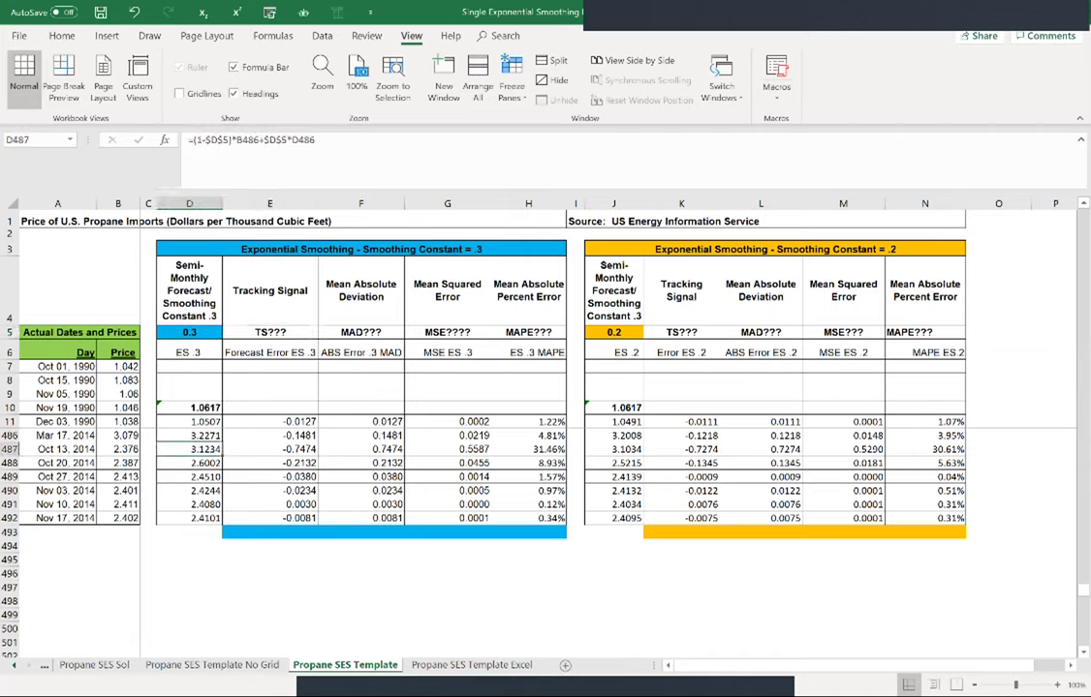
Step: Label the row beneath the 0.3-constant data with SUM in E493 and MEAN in F493
click(270, 532)
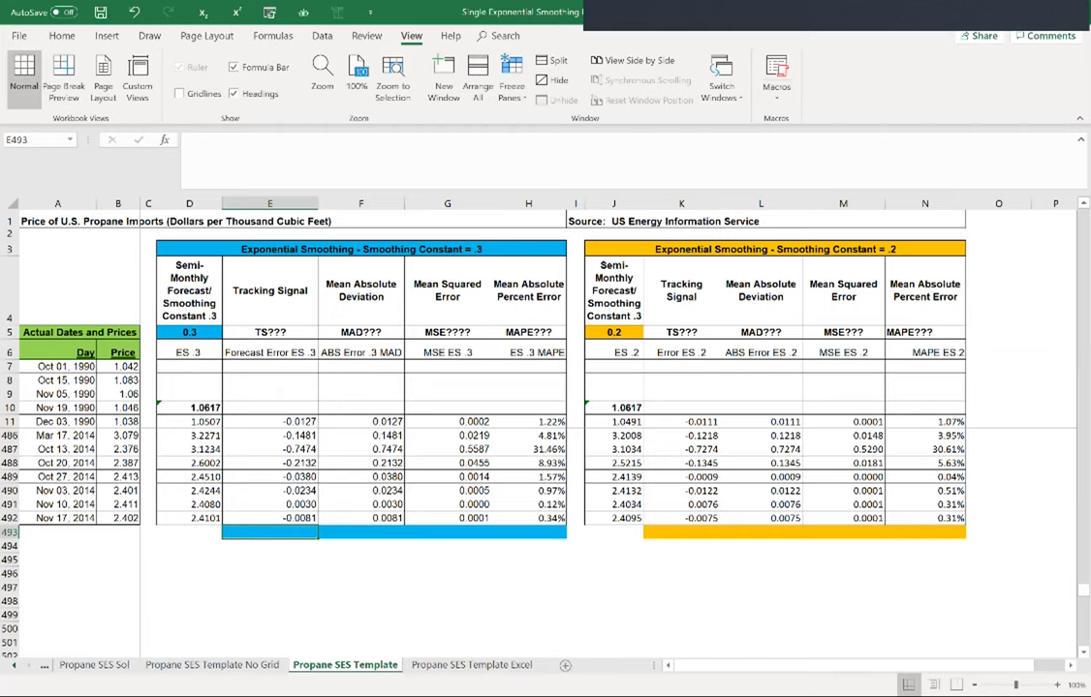
text(SUM)
key(Tab)
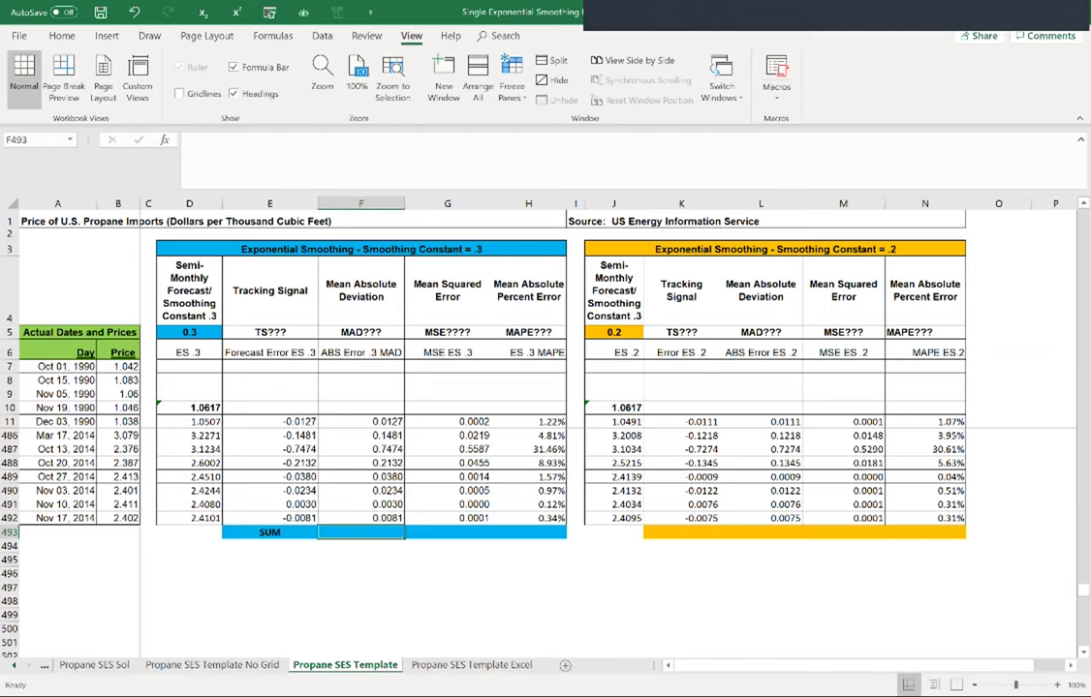
text(M)
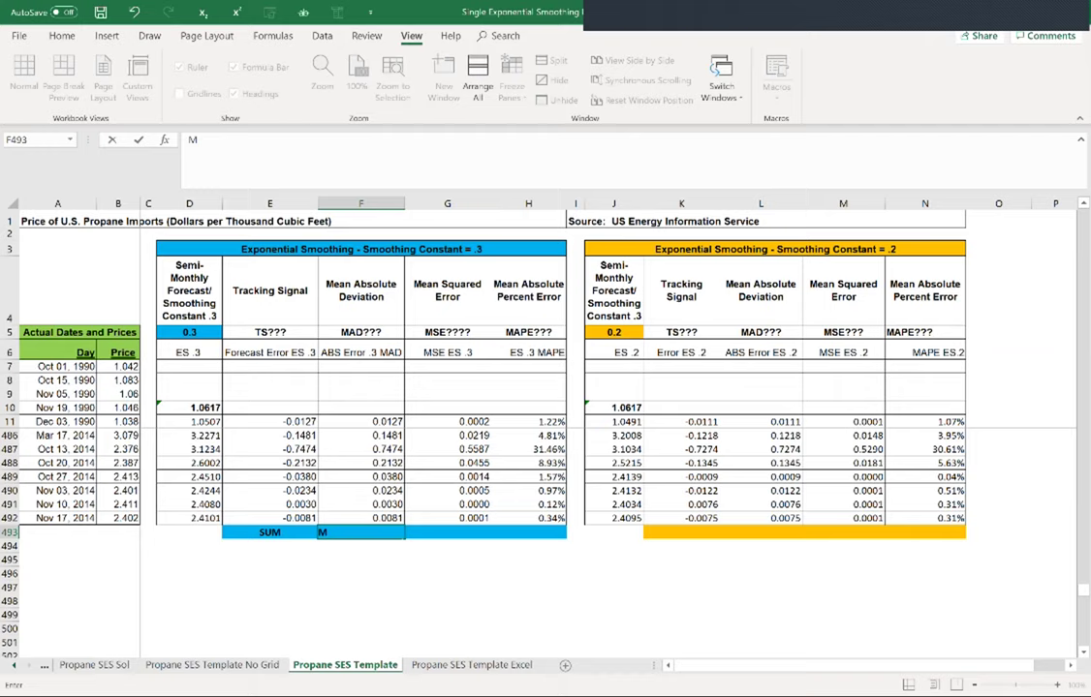
text(EAN)
key(Tab)
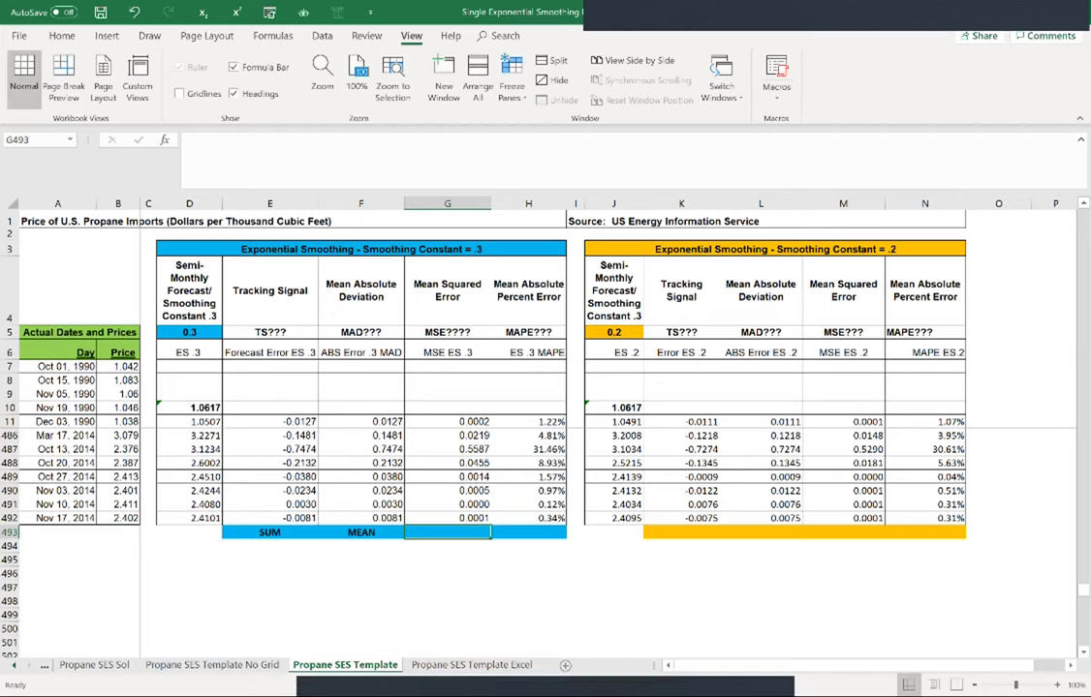
Step: Copy the MEAN label from F493 across to G493 and H493
click(360, 532)
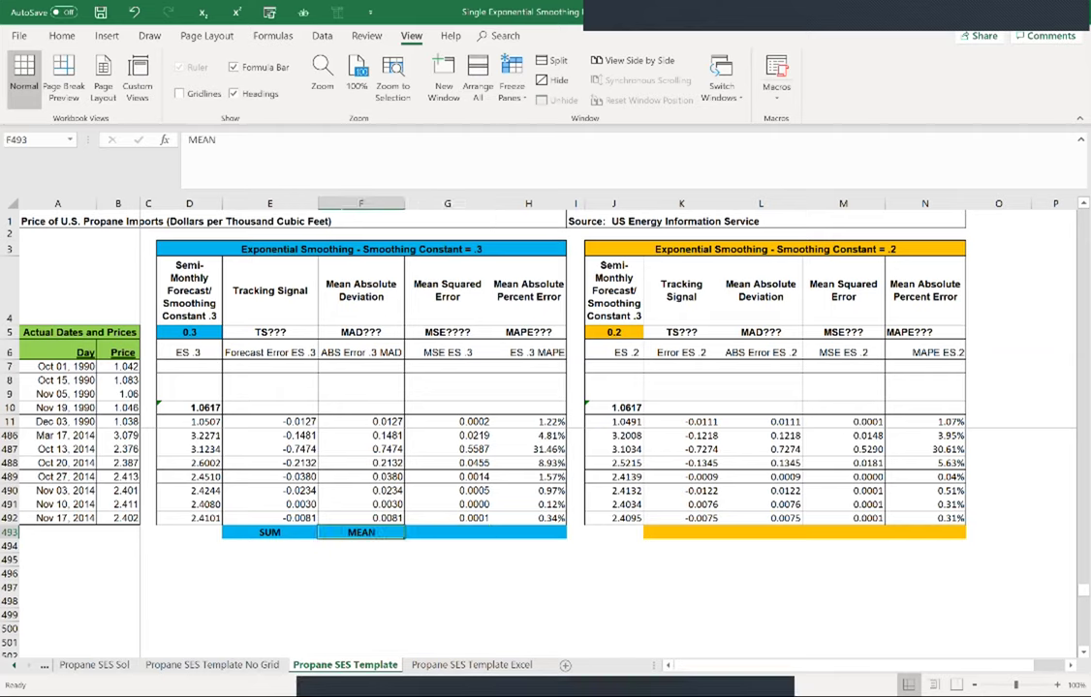
click(446, 532)
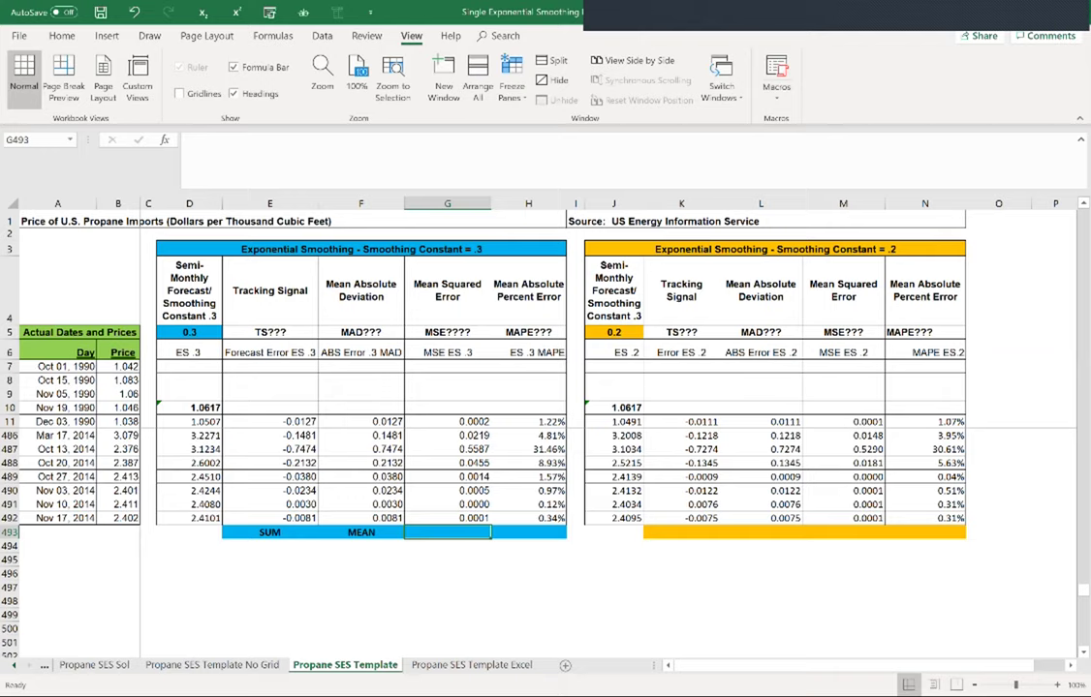
click(377, 532)
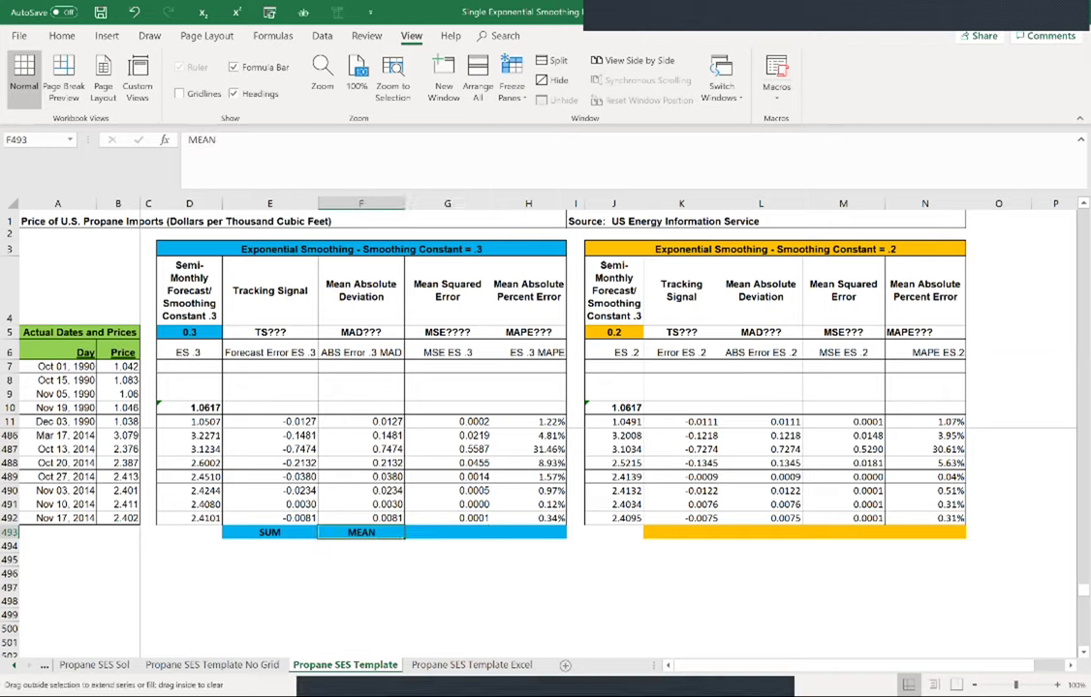
drag(404, 538, 566, 539)
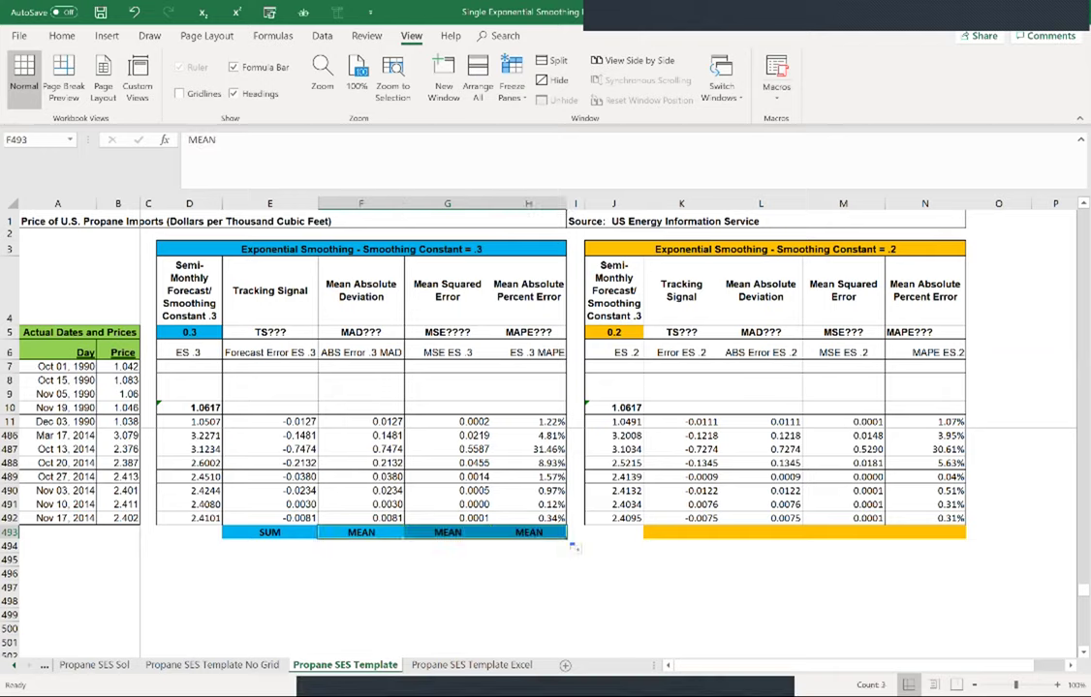
click(528, 532)
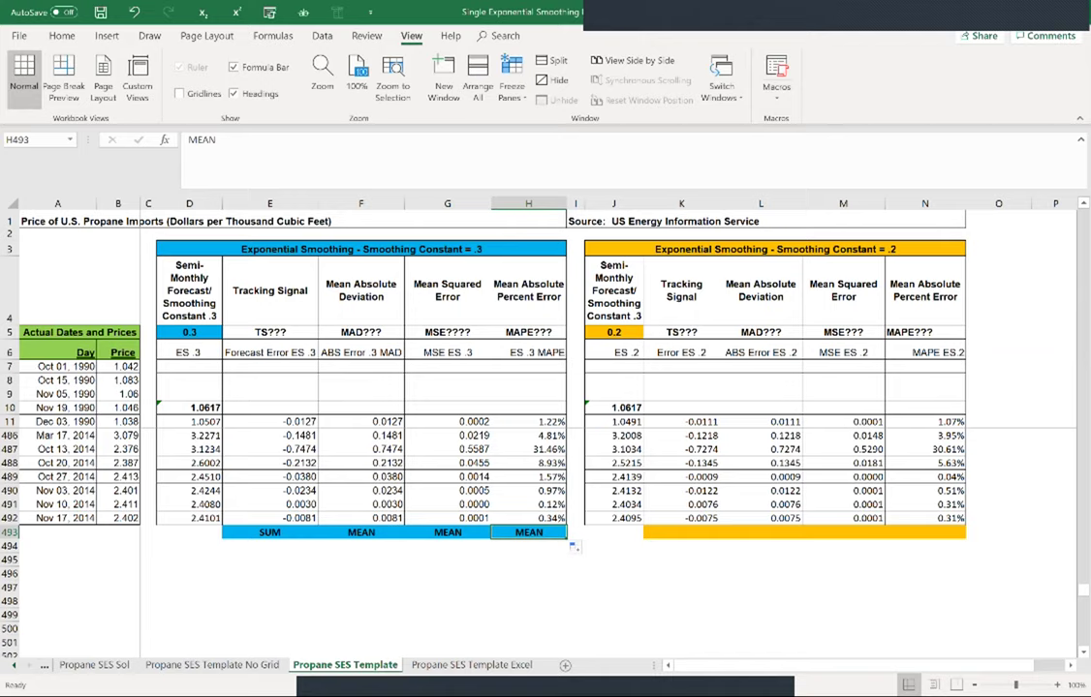
Step: Examine the squared-error and percent-error formulas in columns G and H, the price in B11, and the SUM and MEAN labels in E493:H493
click(448, 421)
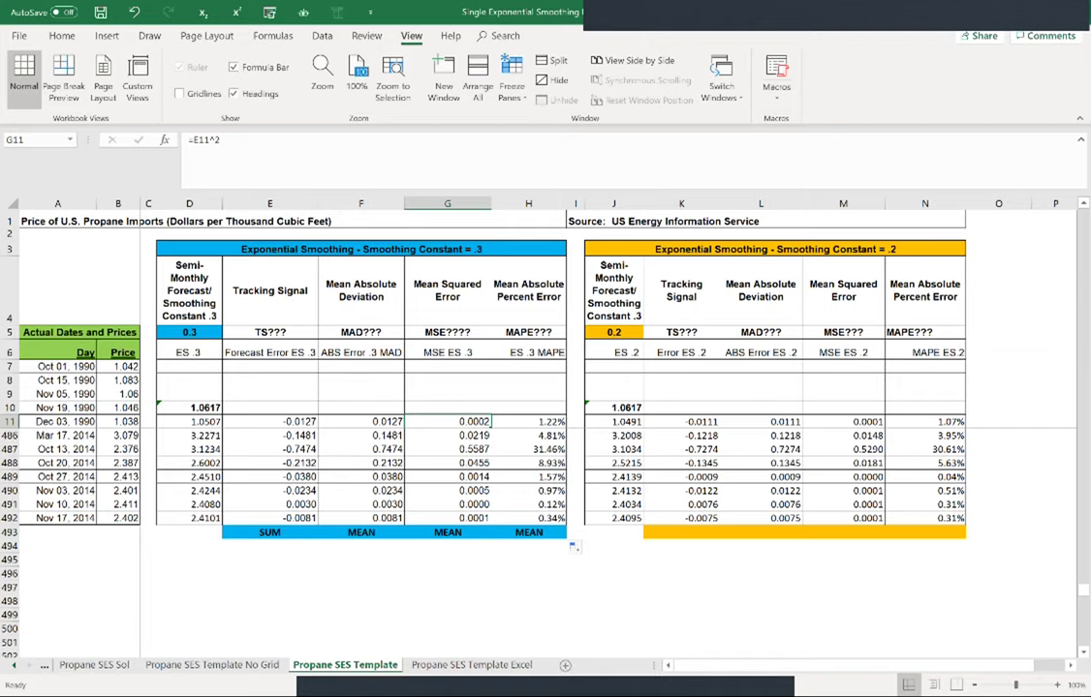
click(148, 422)
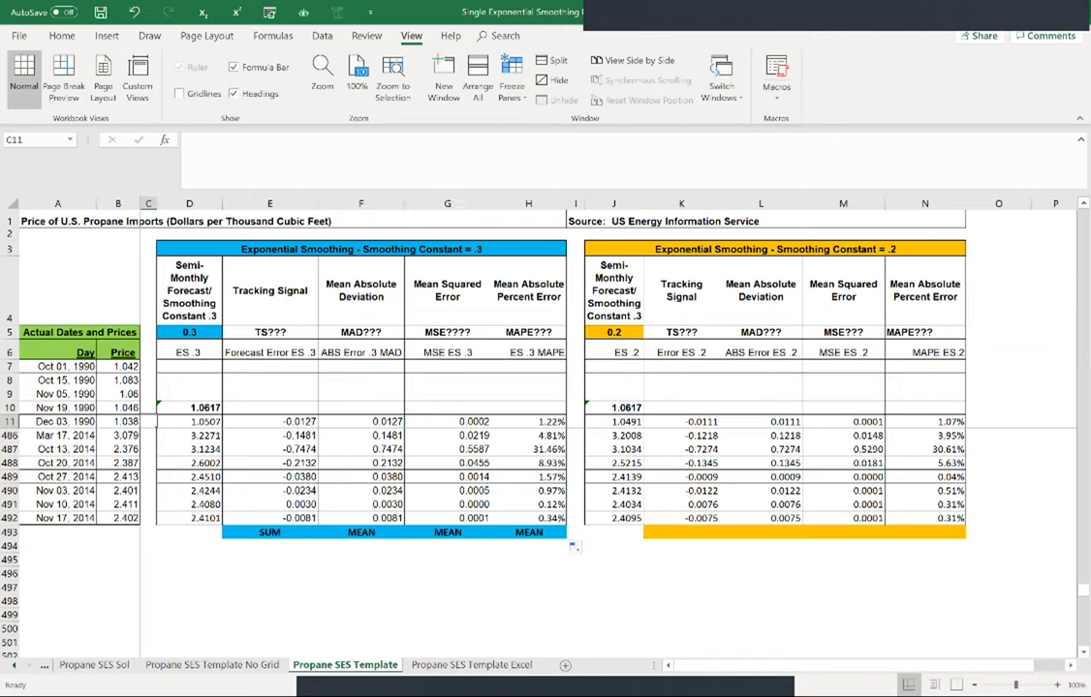
click(119, 421)
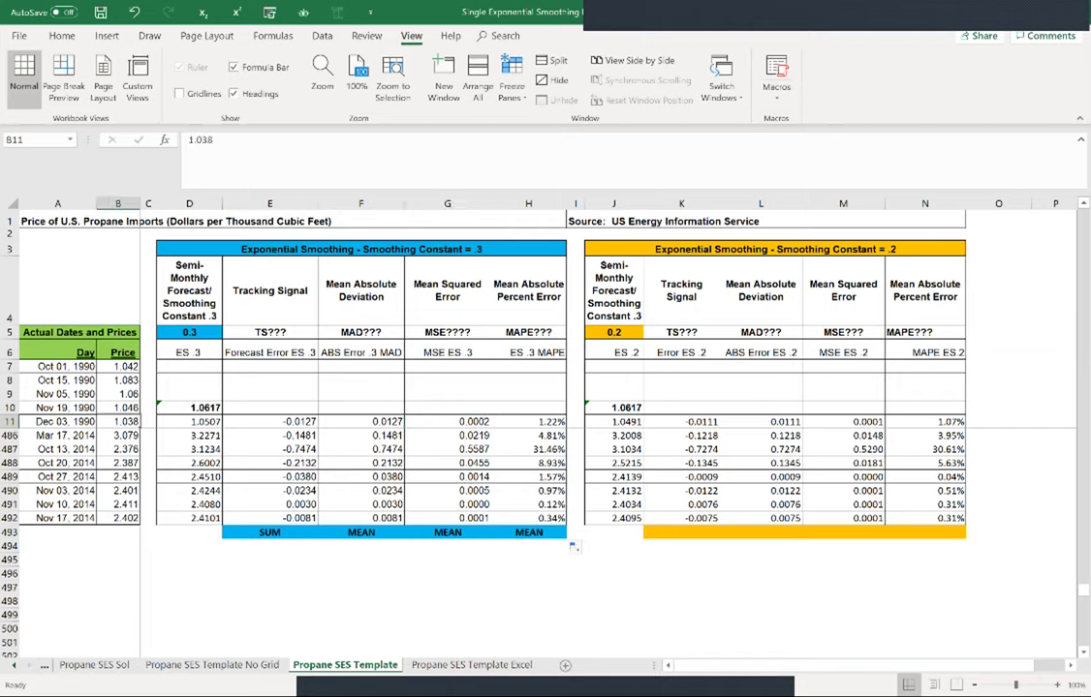
click(528, 422)
click(528, 448)
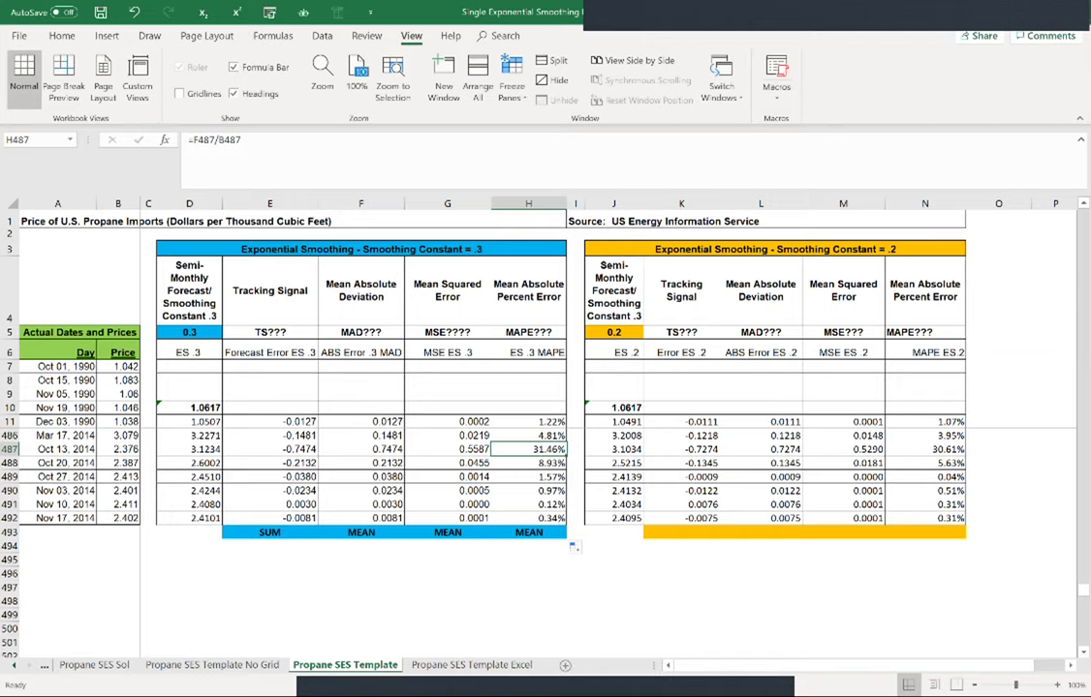
click(528, 559)
drag(269, 533, 542, 532)
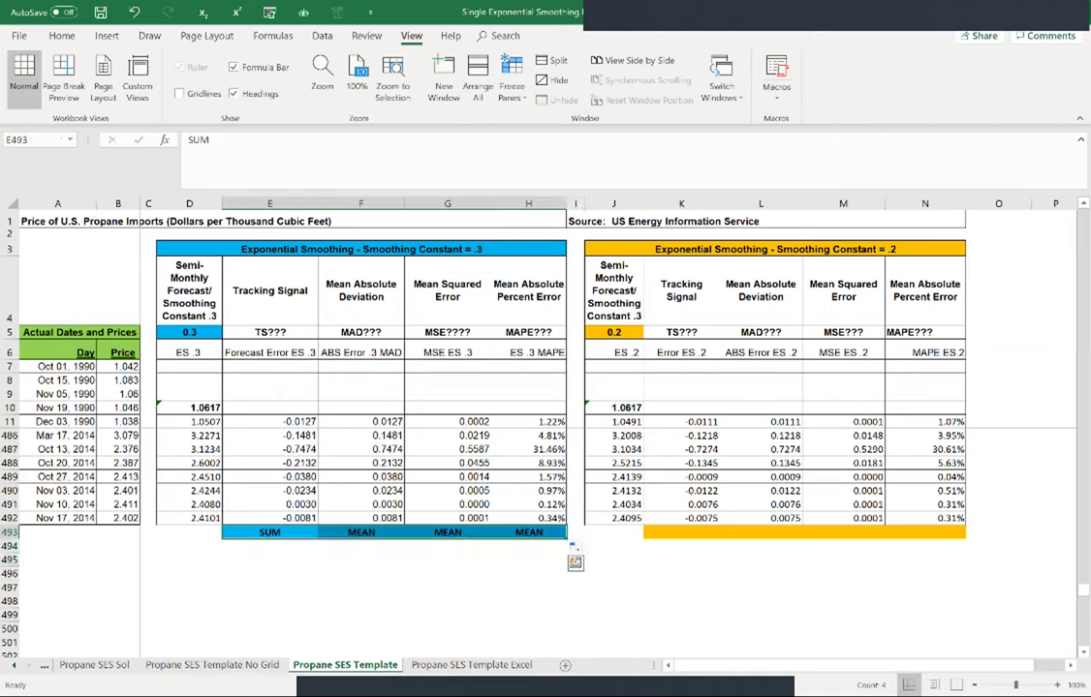
click(528, 601)
Step: Label the orange row beneath the 0.2-constant data with SUM in K493 and MEAN in L493
click(681, 533)
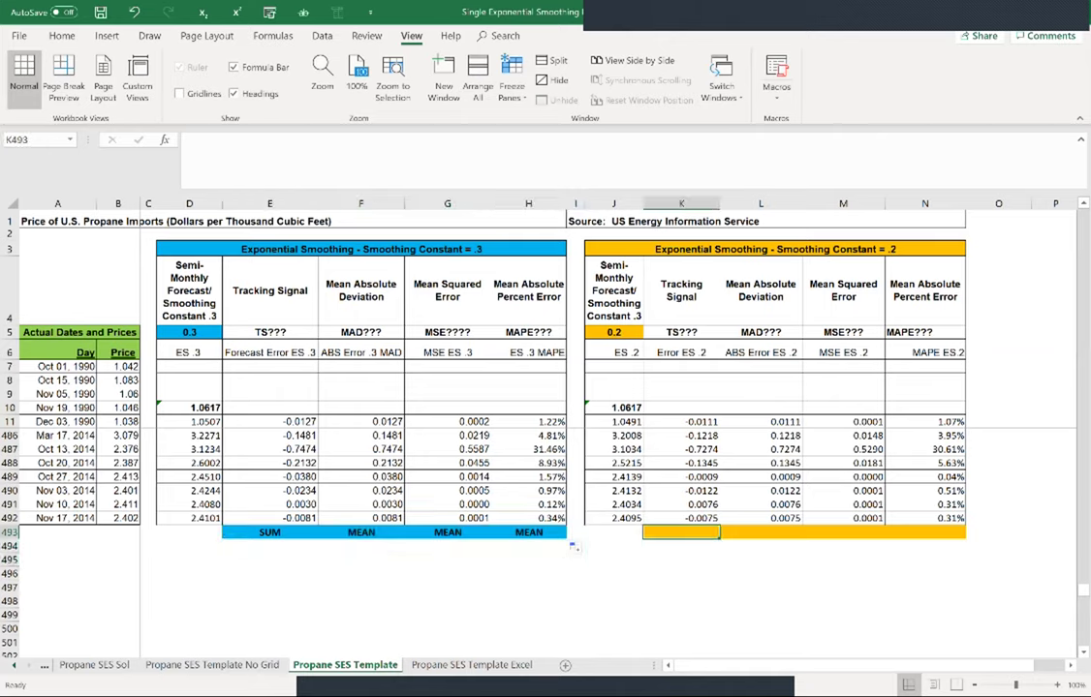
text(SUM)
key(Tab)
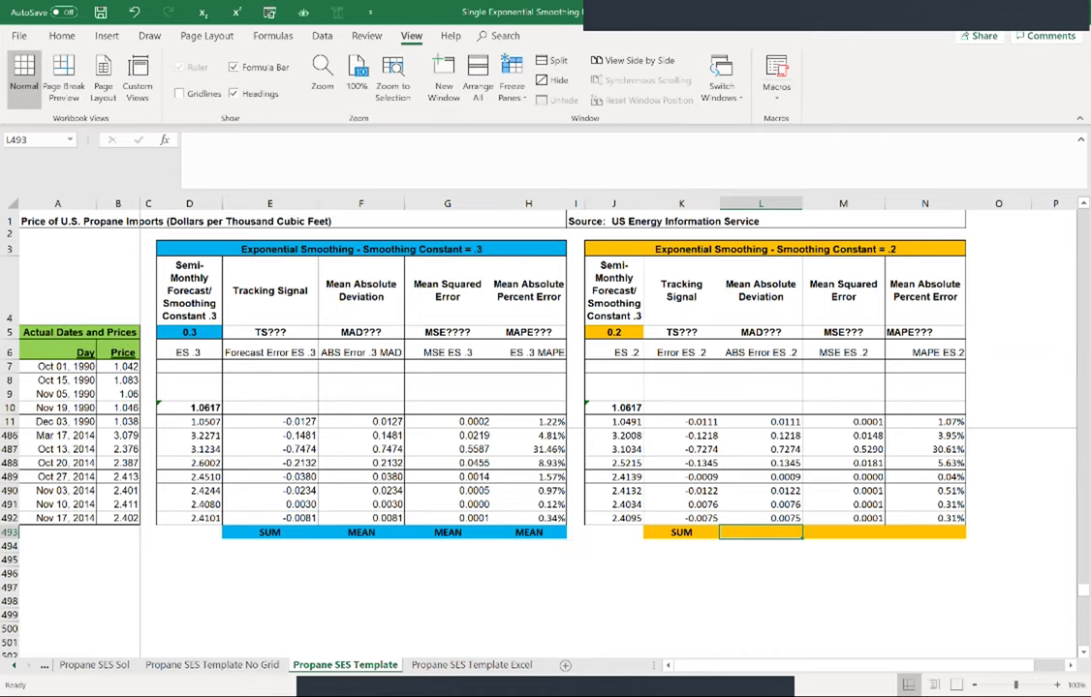
text(MEAN)
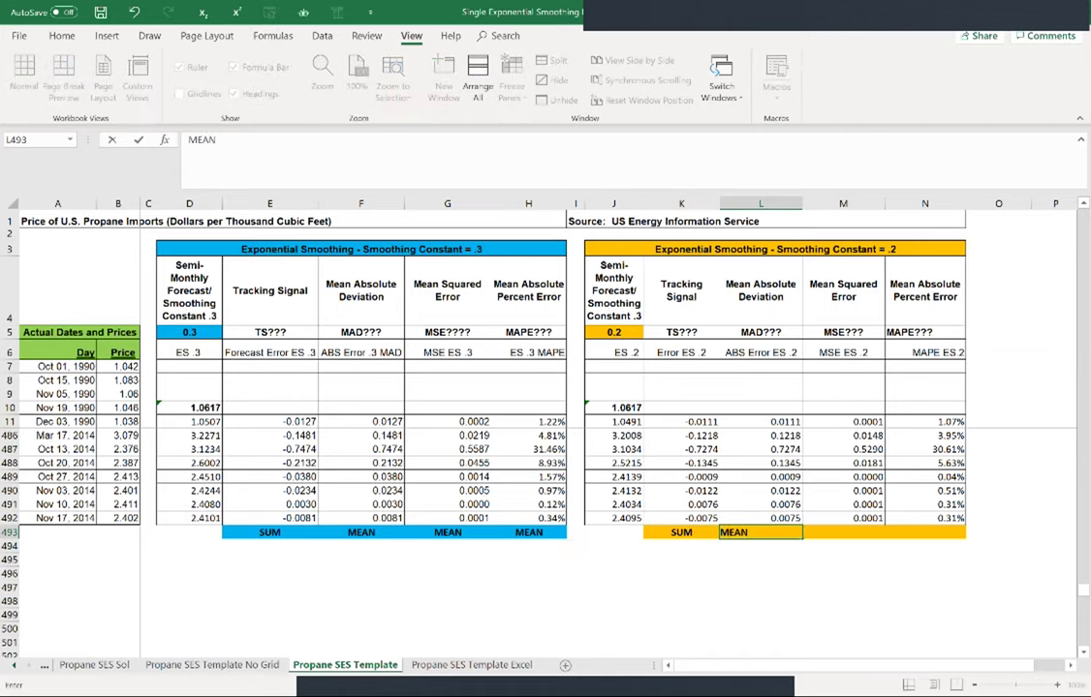
key(ctrl+Return)
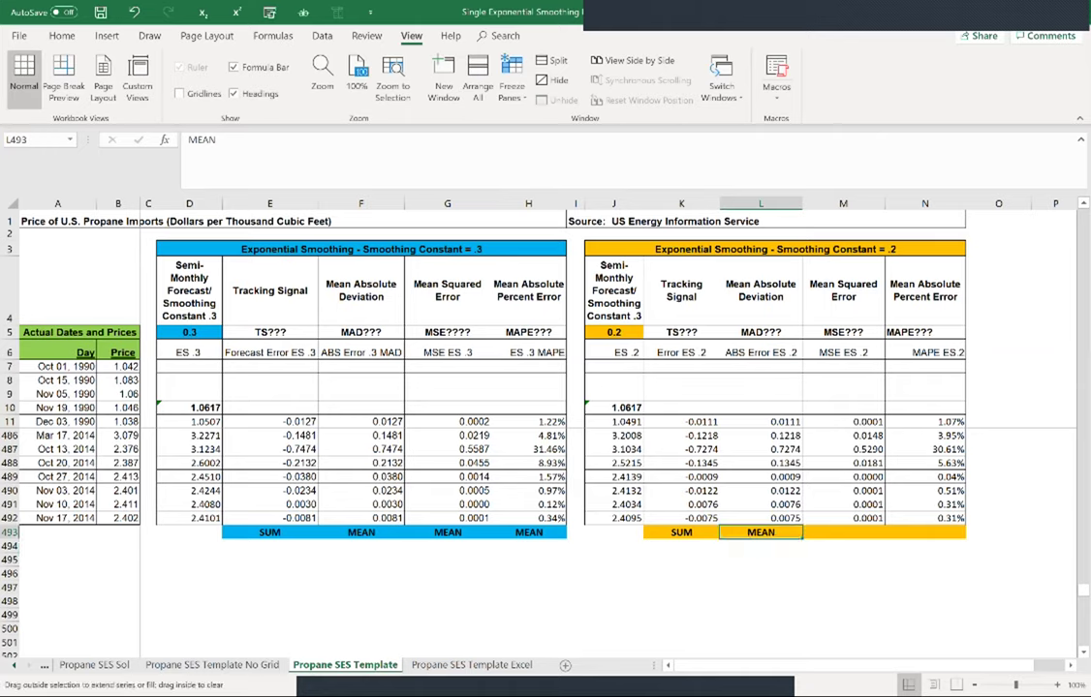
Step: Copy the MEAN label from L493 across to M493 and N493
drag(802, 539, 925, 534)
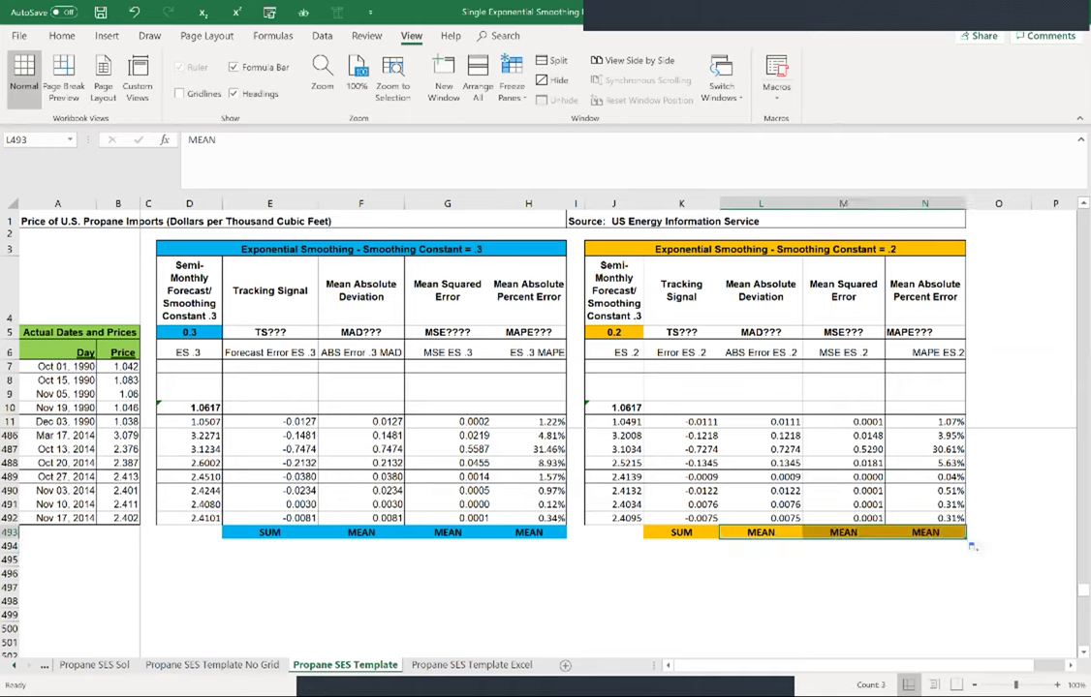
click(843, 559)
click(760, 531)
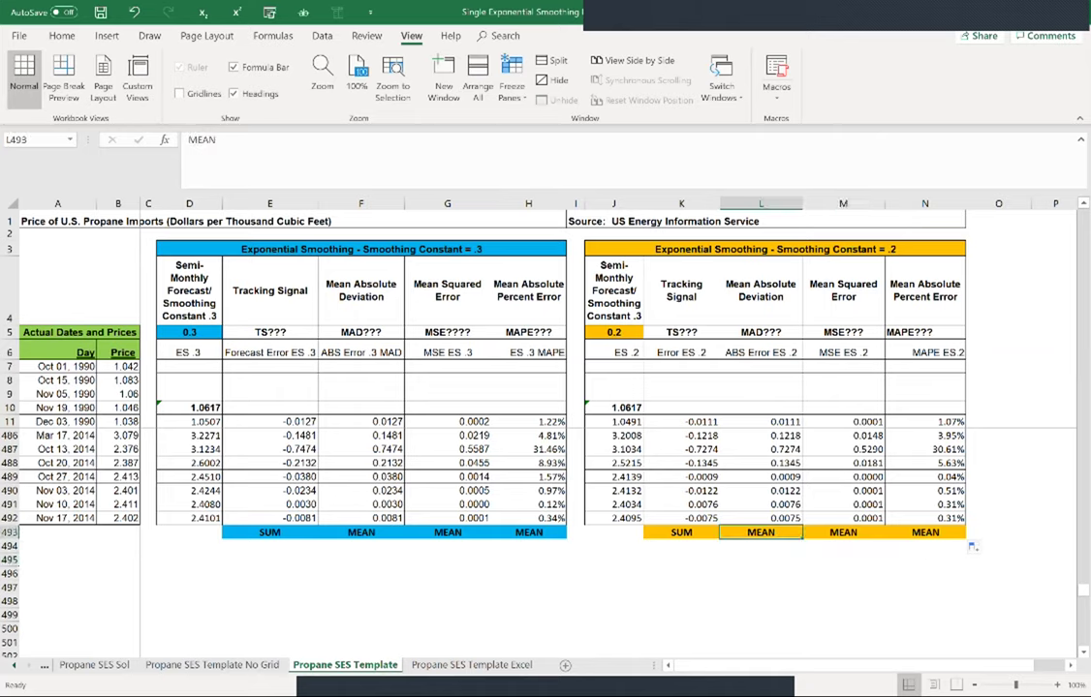
click(842, 532)
click(925, 532)
Step: Total the 0.3-constant forecast errors in E494 with the formula =SUM(E11:E492)
click(269, 545)
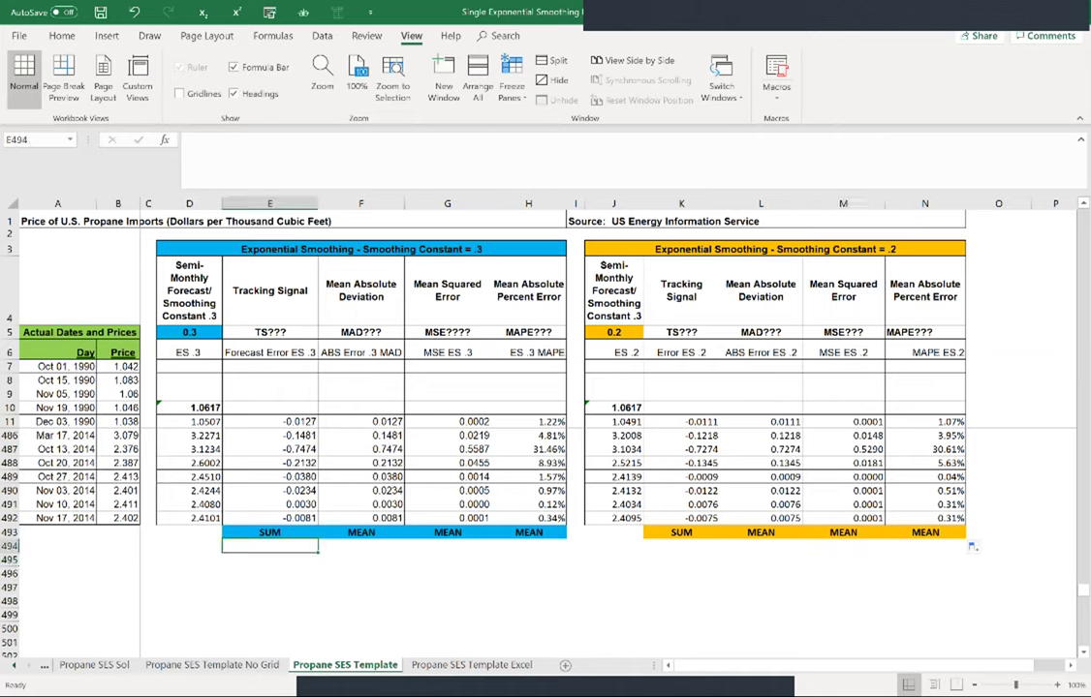
text(=)
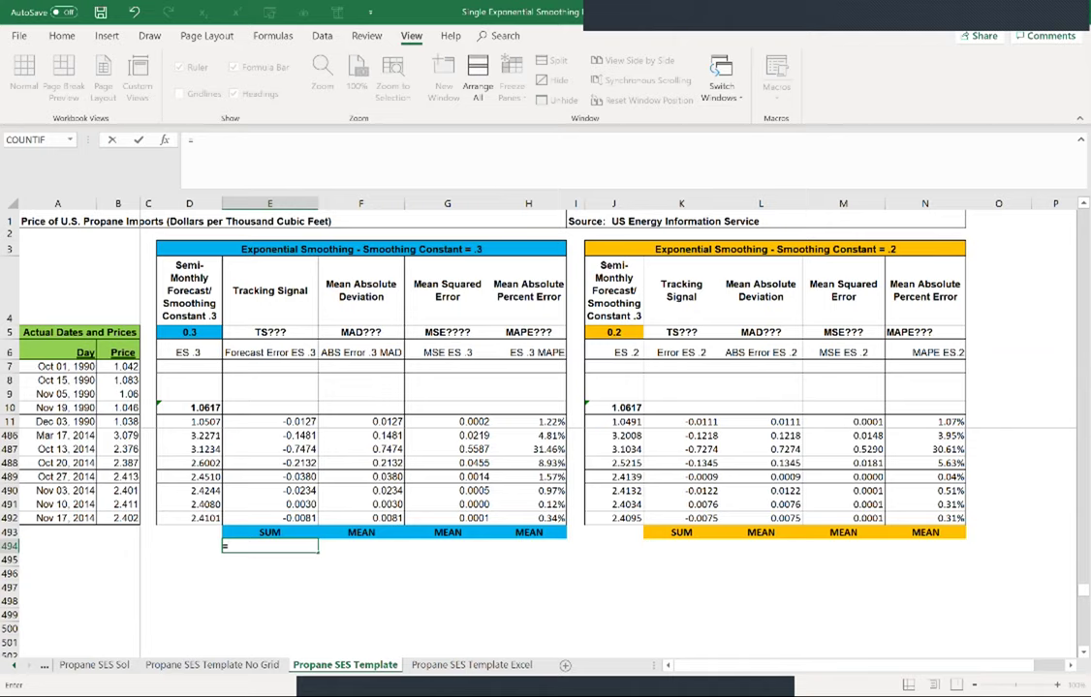
text(sum)
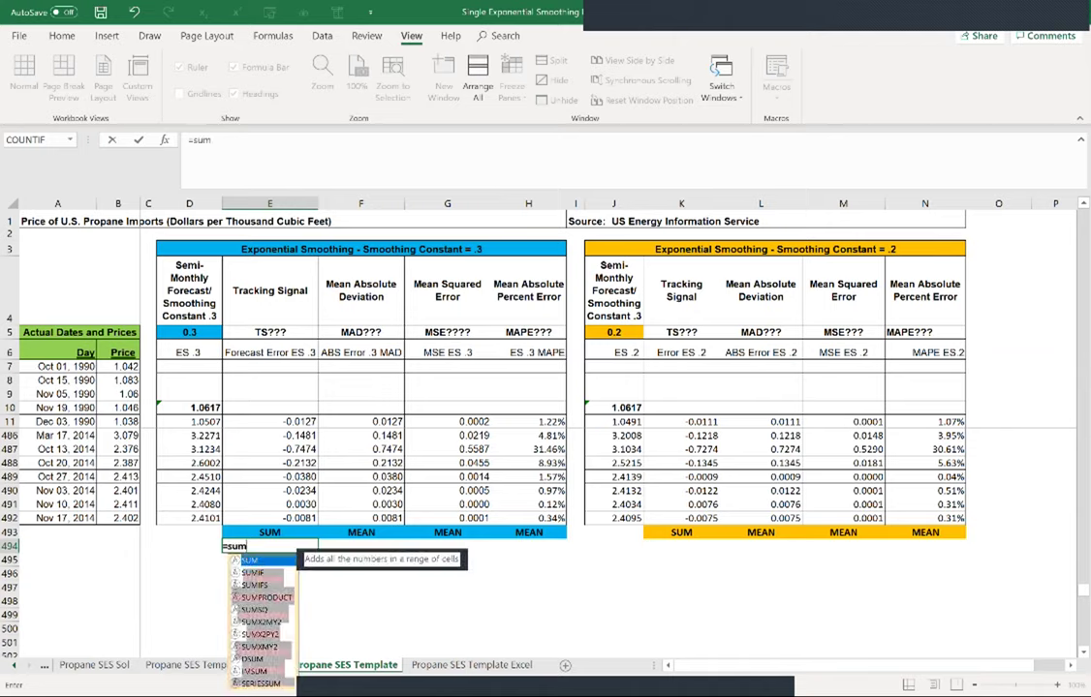
text(()
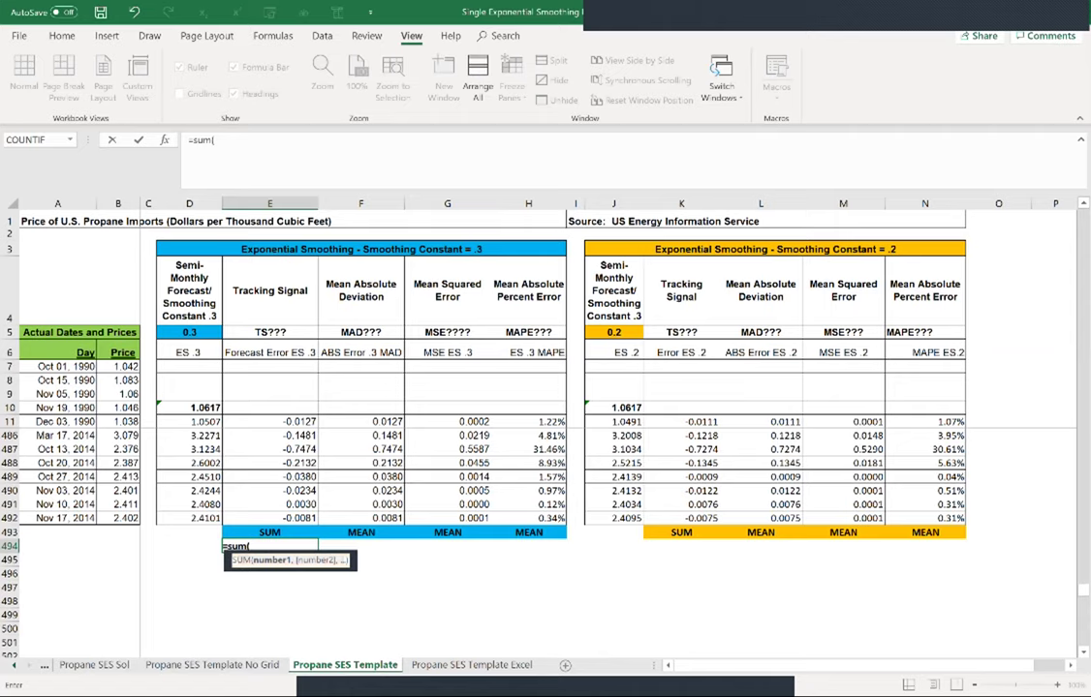
text(e)
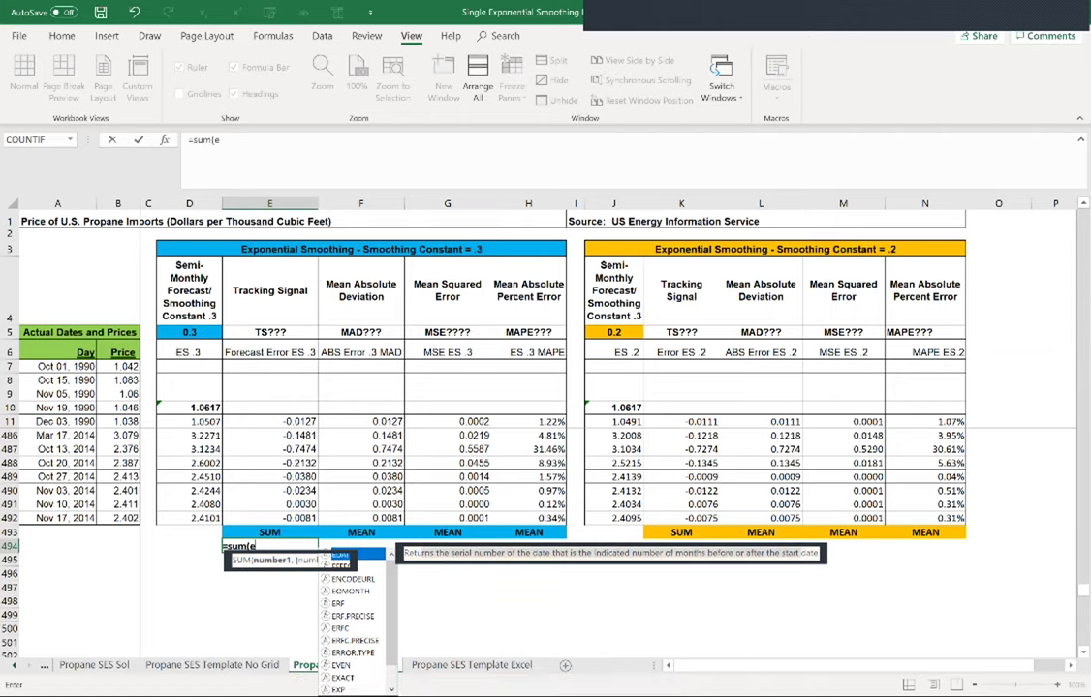
text(11)
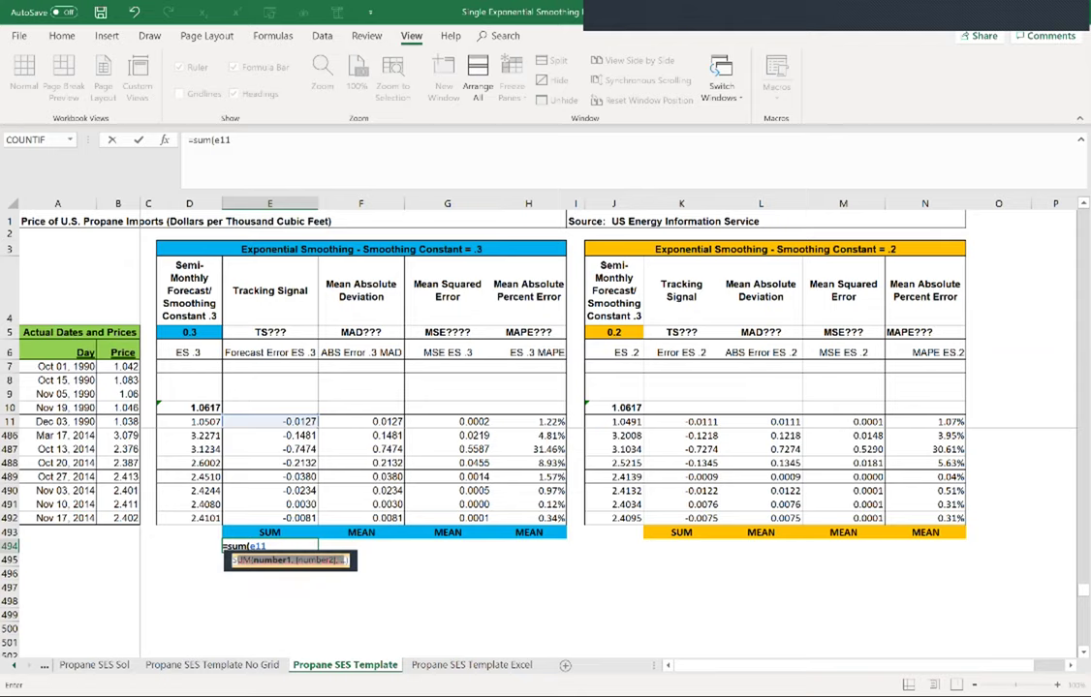
text(:)
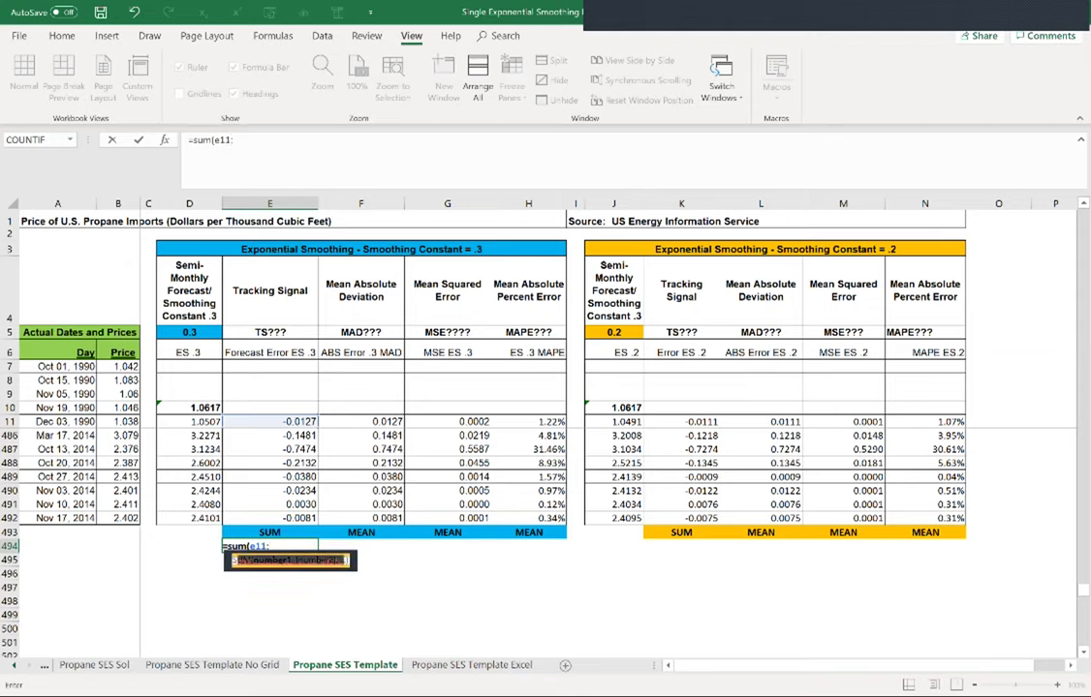
text(e492)
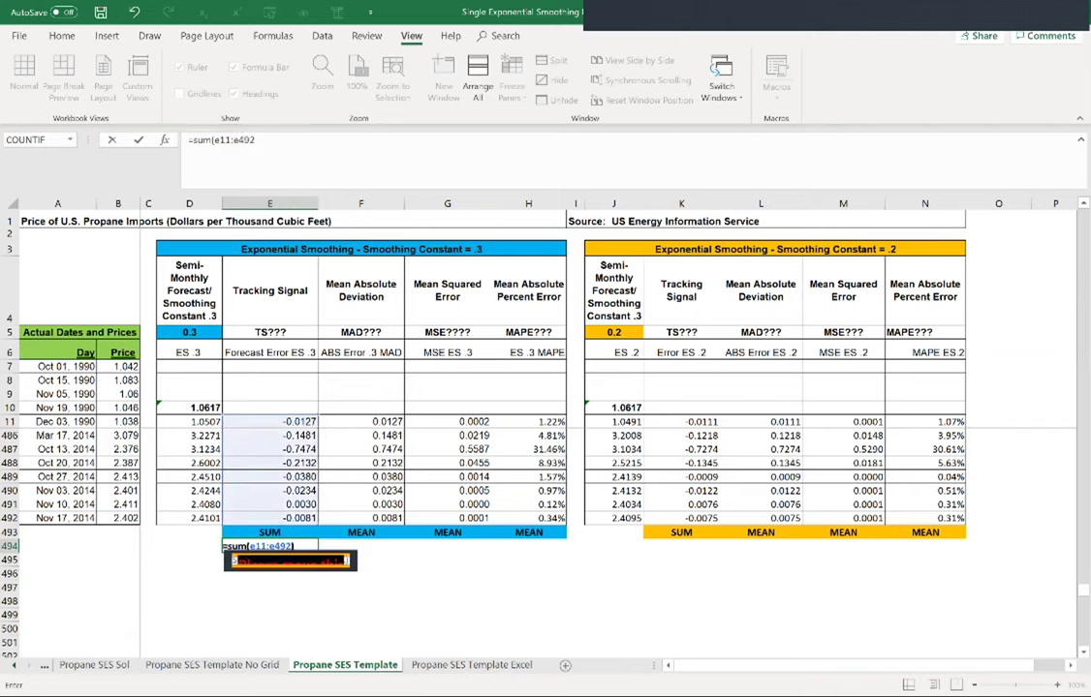
text())
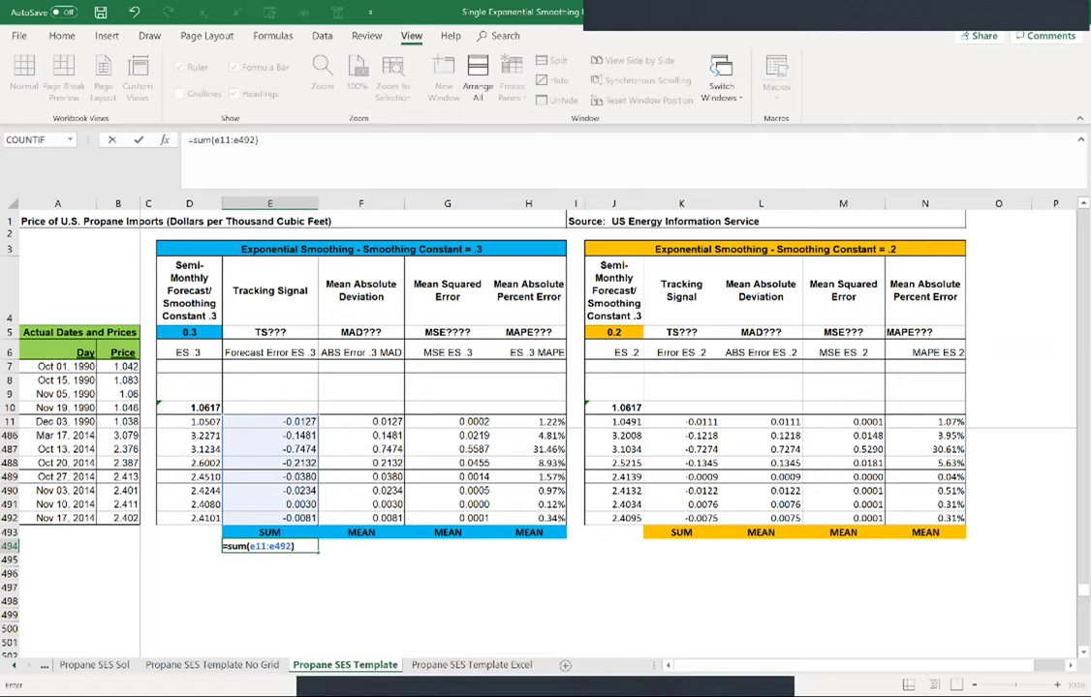
key(Return)
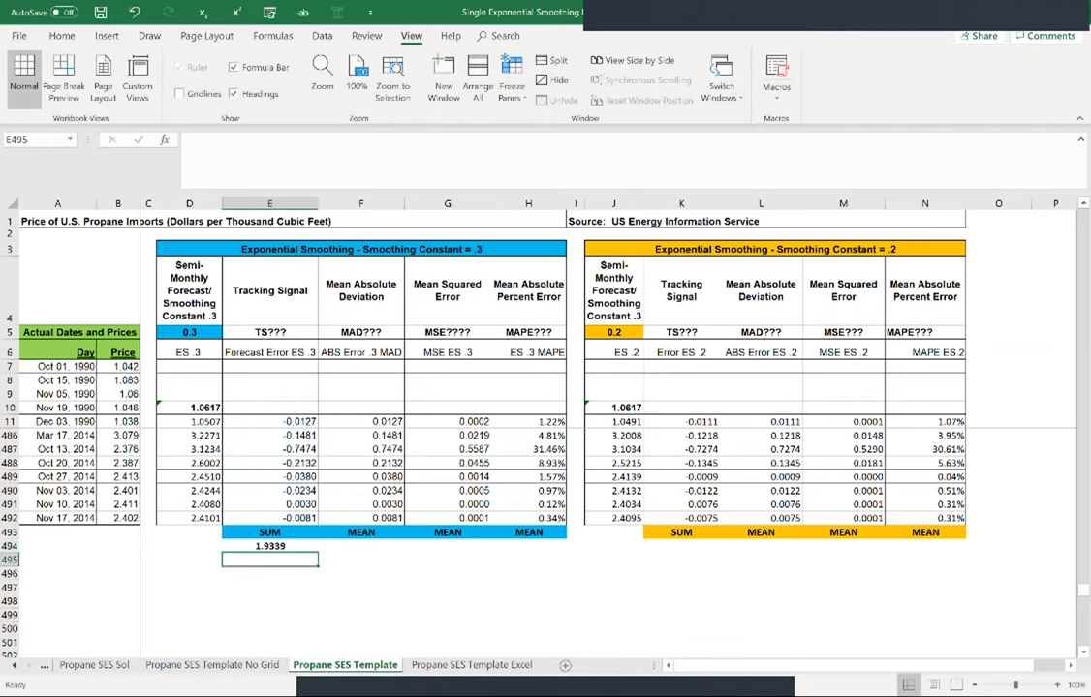
click(361, 559)
click(269, 545)
Step: Average the 0.3-constant absolute errors in F494 with the formula =AVERAGE(F11:F492)
click(360, 545)
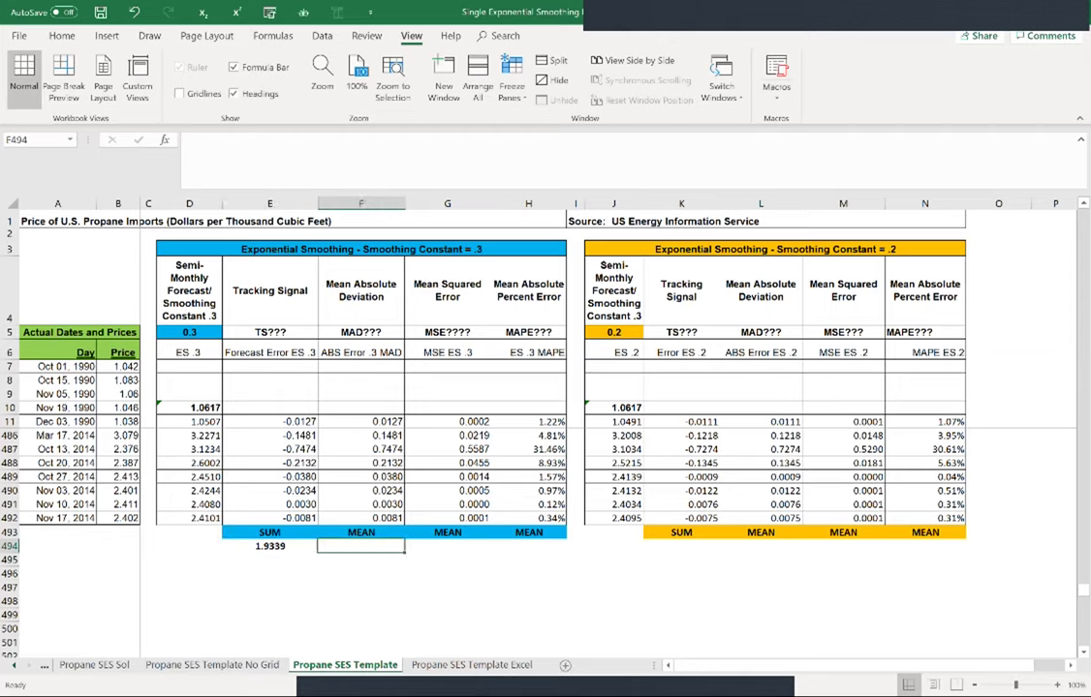
text(=)
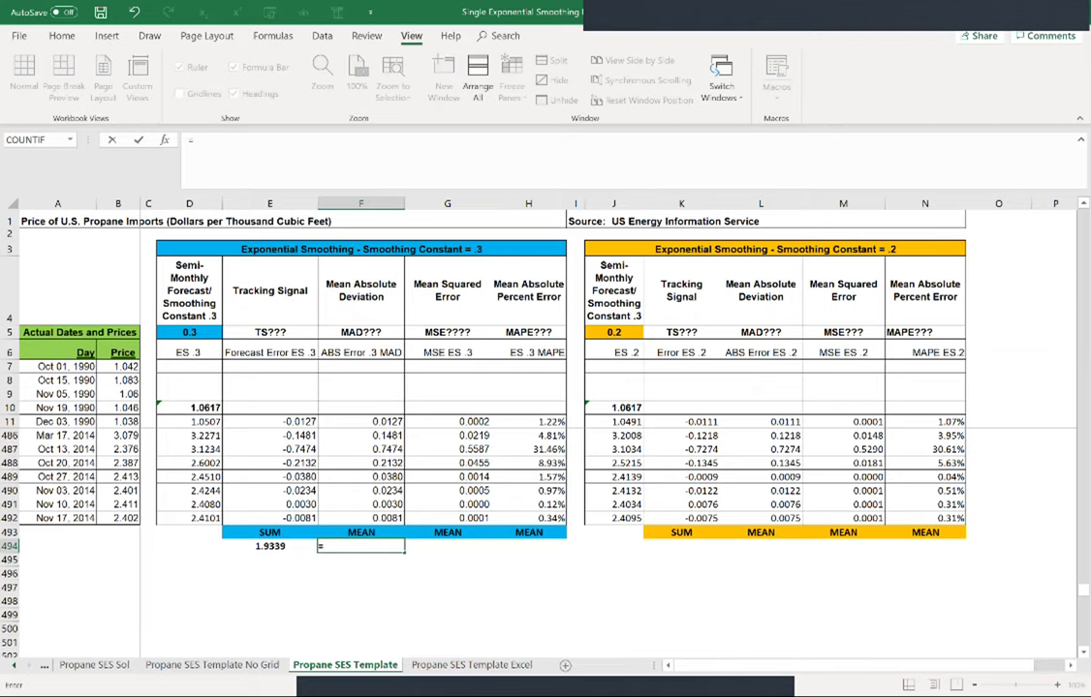
text(average()
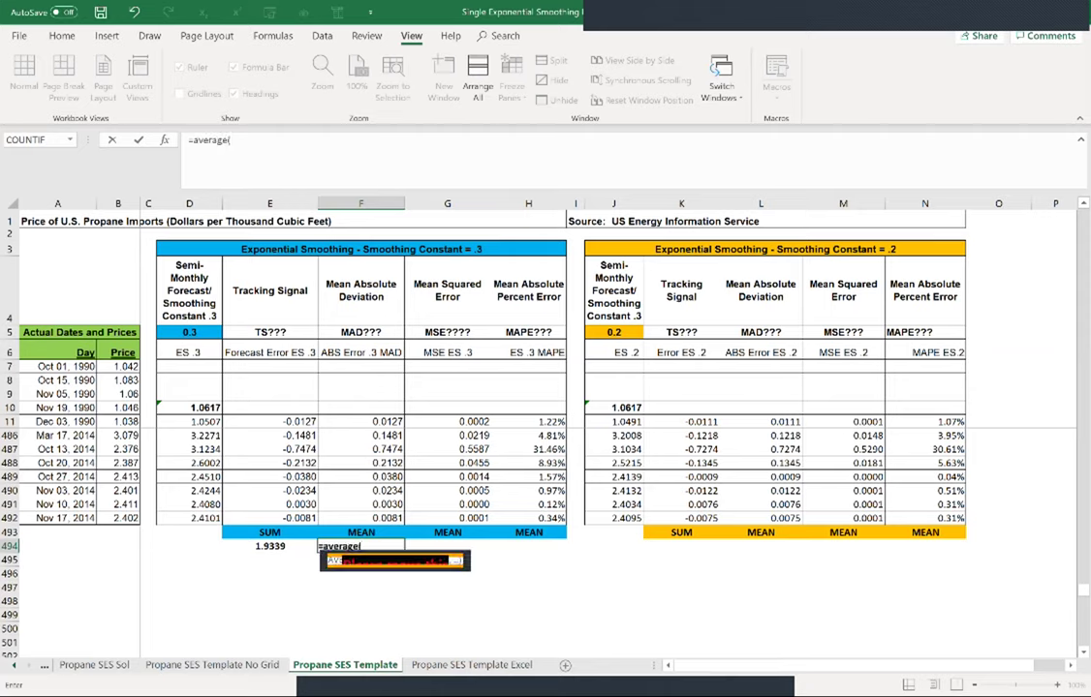
text(f11:)
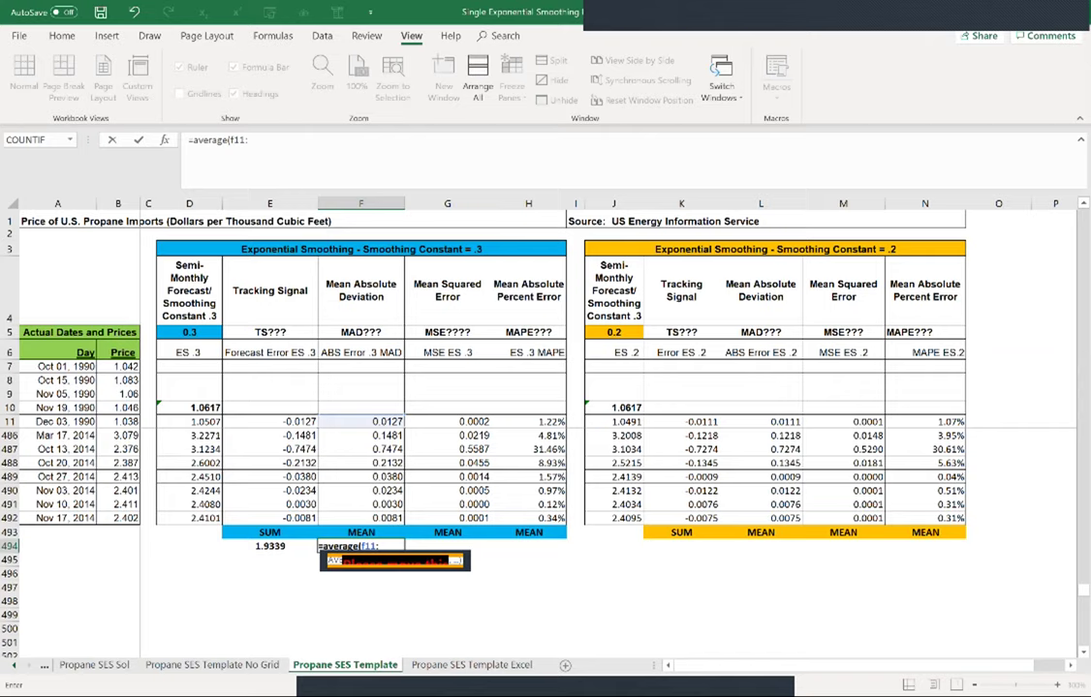
text(f492)
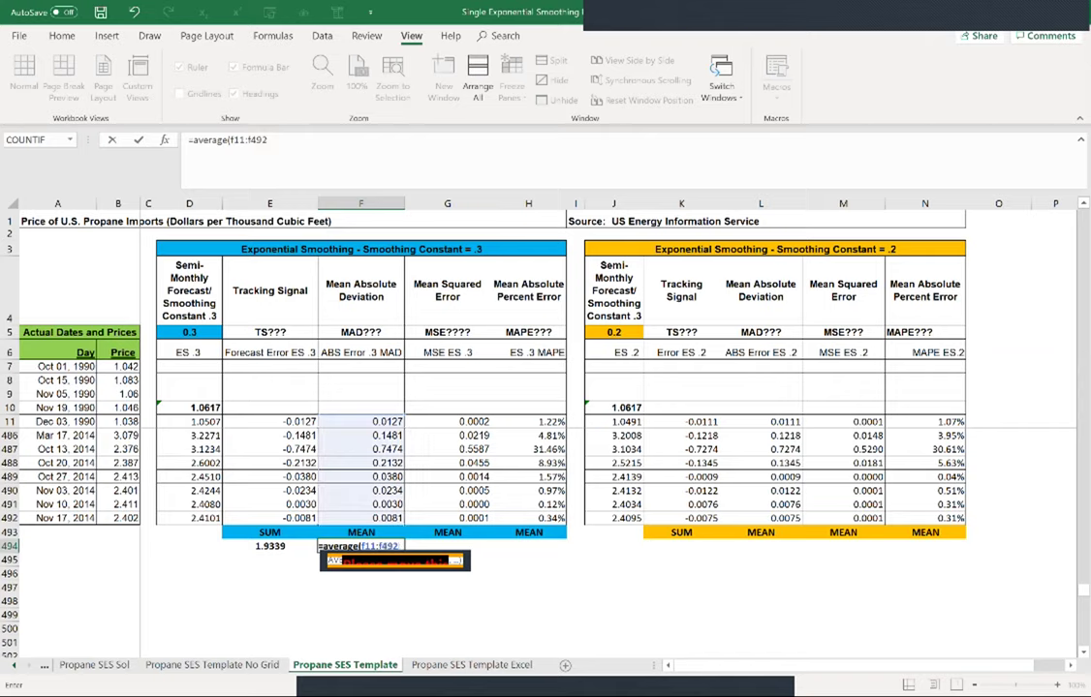
text())
key(Return)
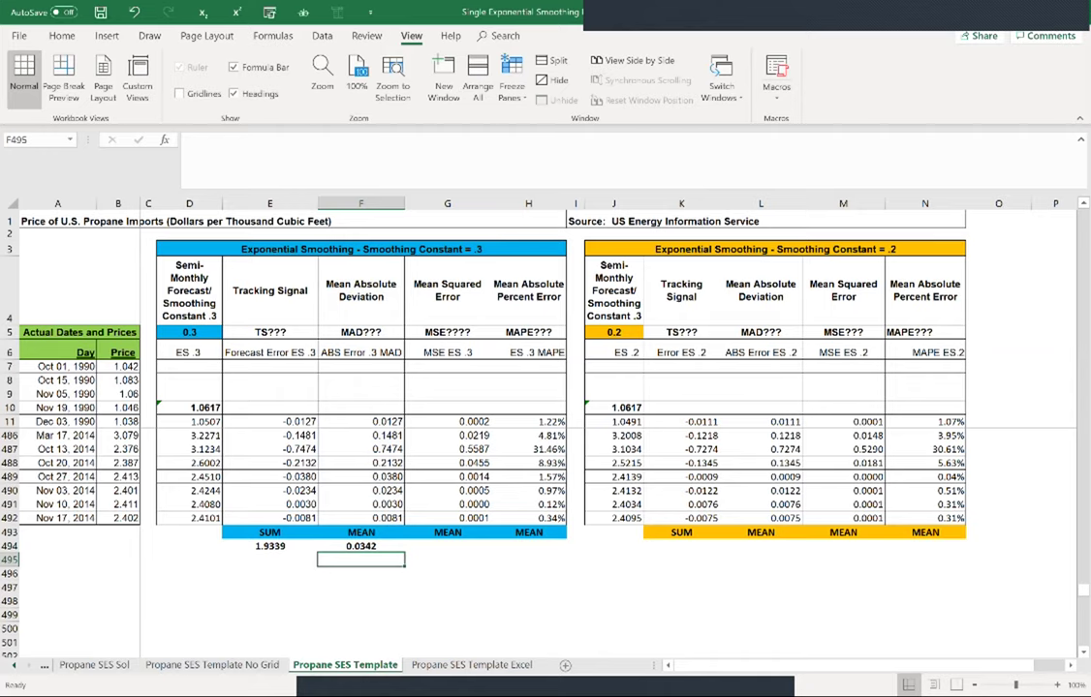
Step: Copy the average formula from F494 across to G494 and H494
click(361, 546)
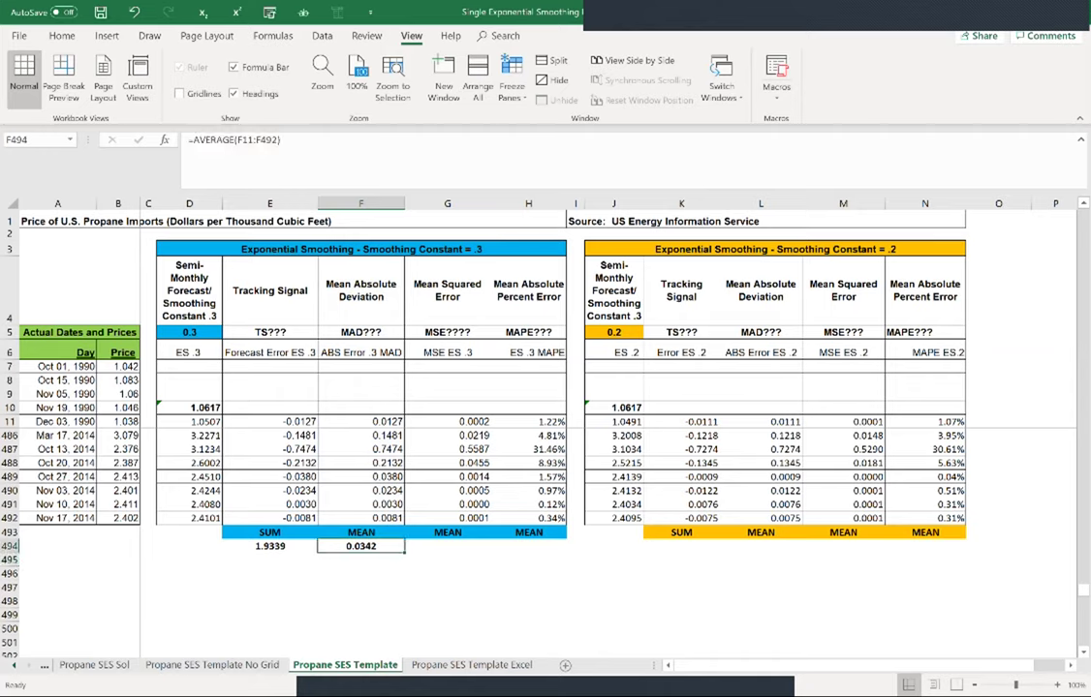
drag(404, 552, 572, 558)
click(528, 546)
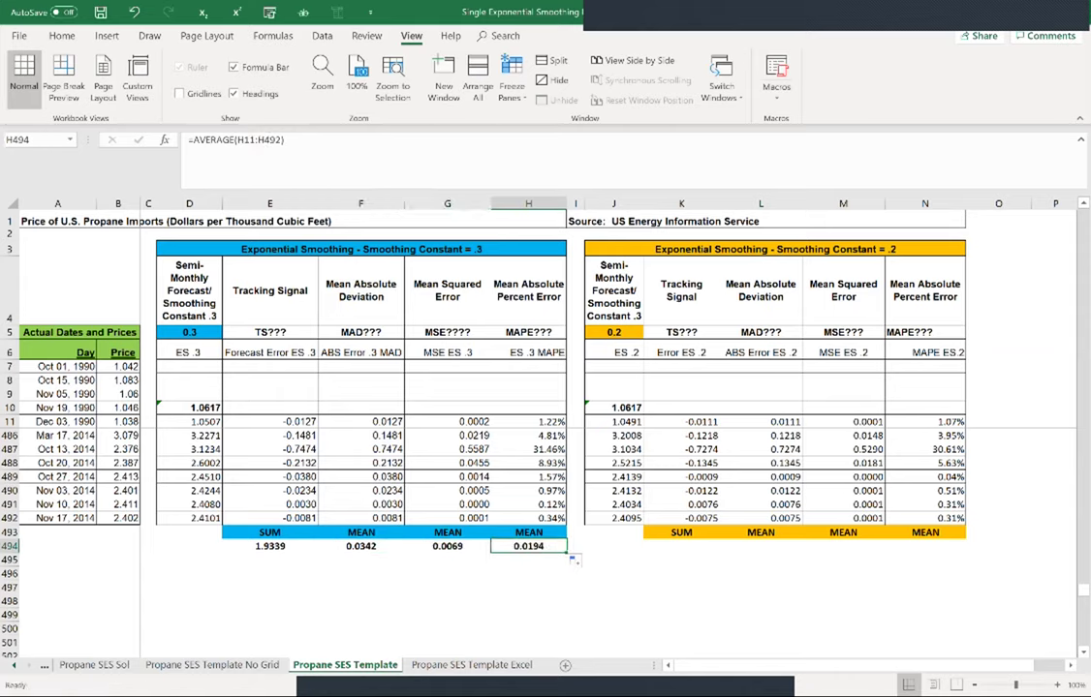
Step: Format the mean absolute percent error in H494 as a percentage with two decimal places
key(alt+h)
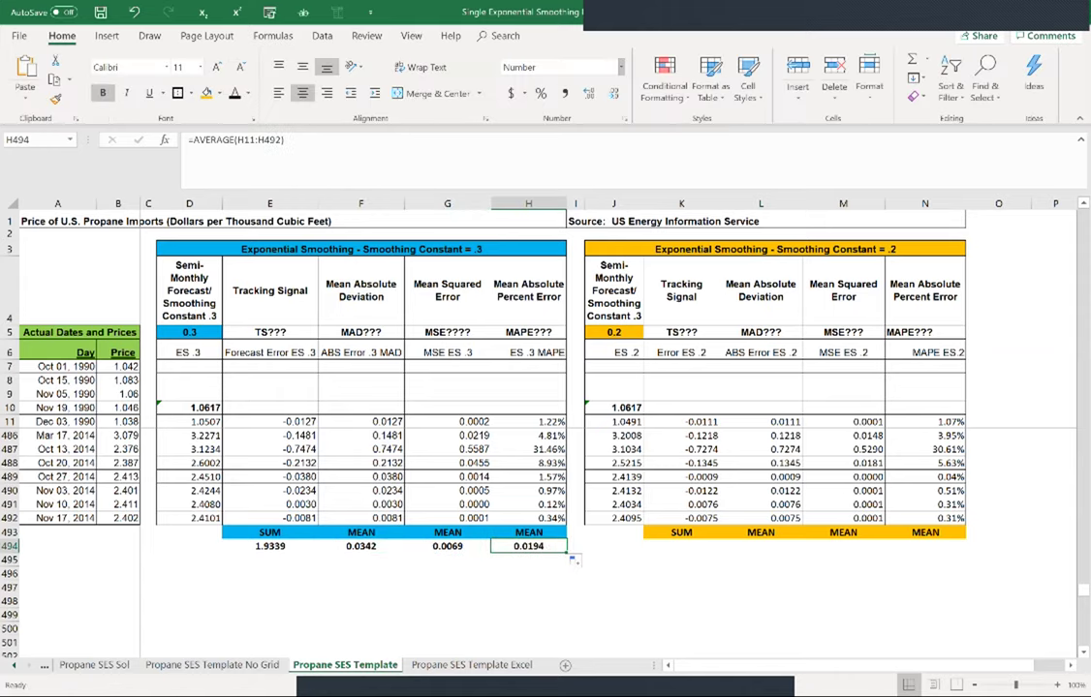
click(540, 93)
click(588, 93)
click(588, 93)
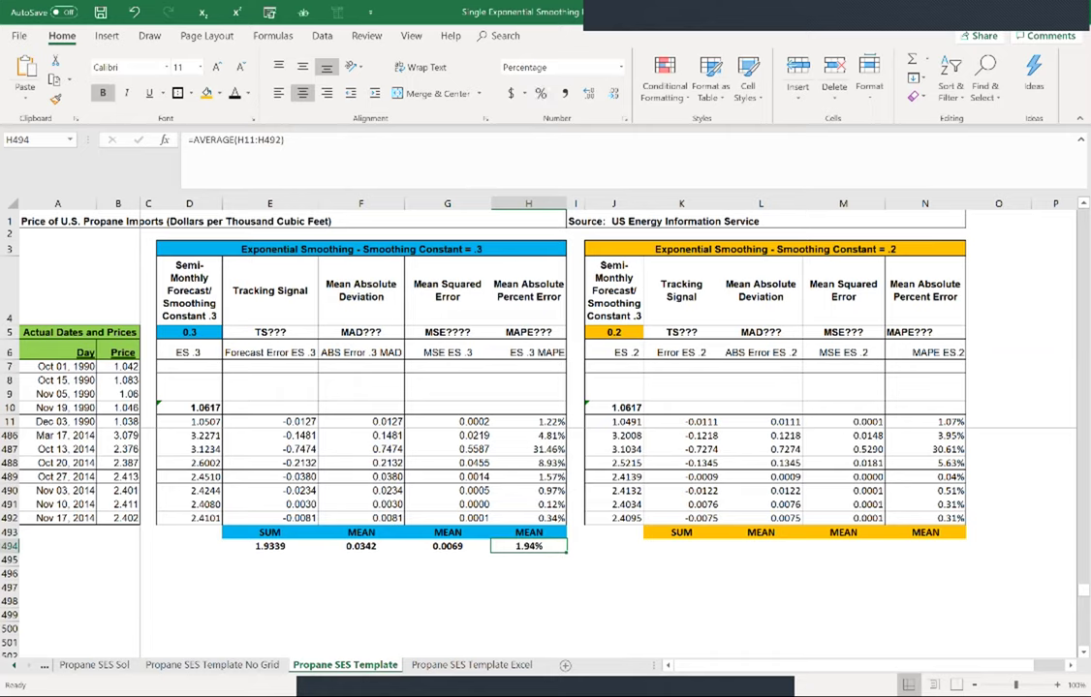
Step: Calculate the 0.3-constant tracking signal in E5 with the formula =E494/F494
click(269, 546)
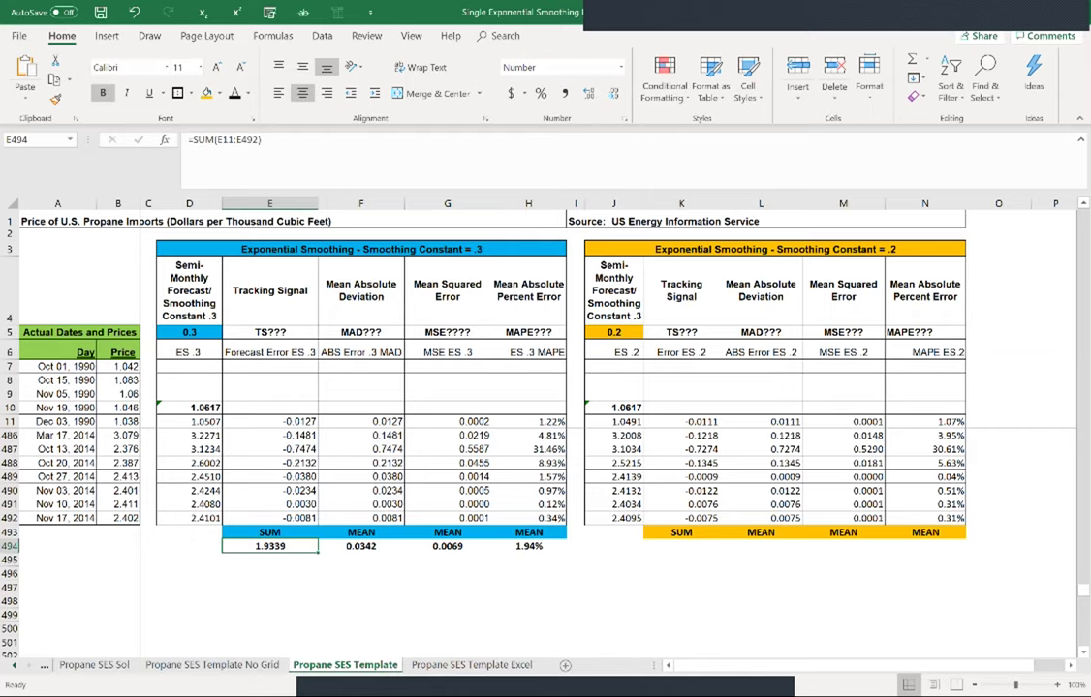
click(269, 332)
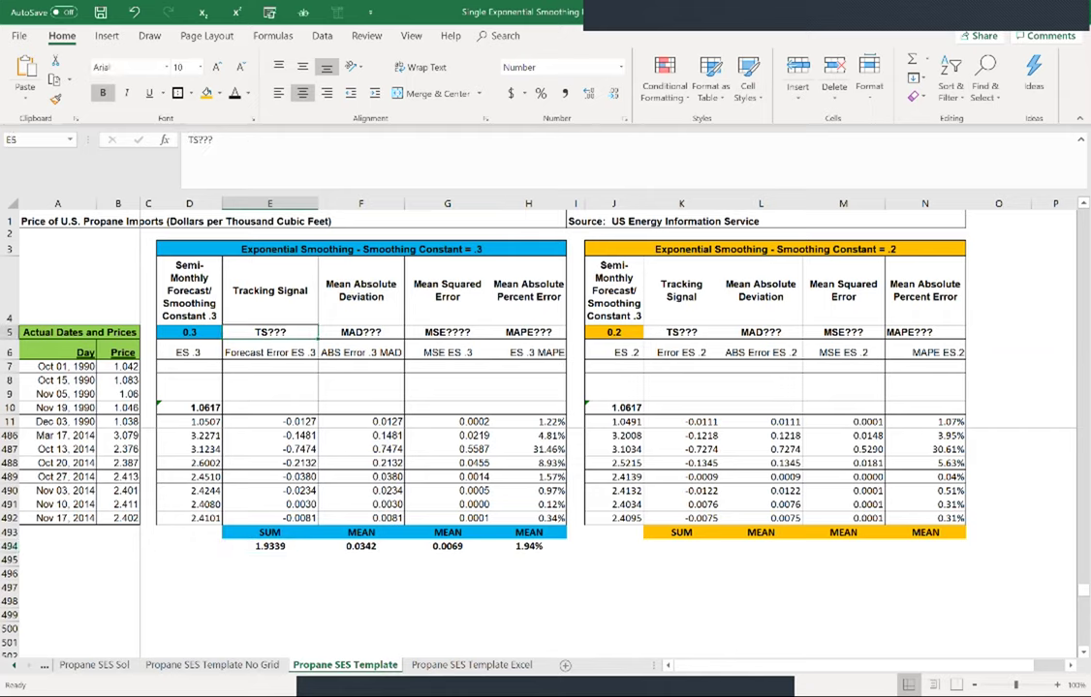
text(=)
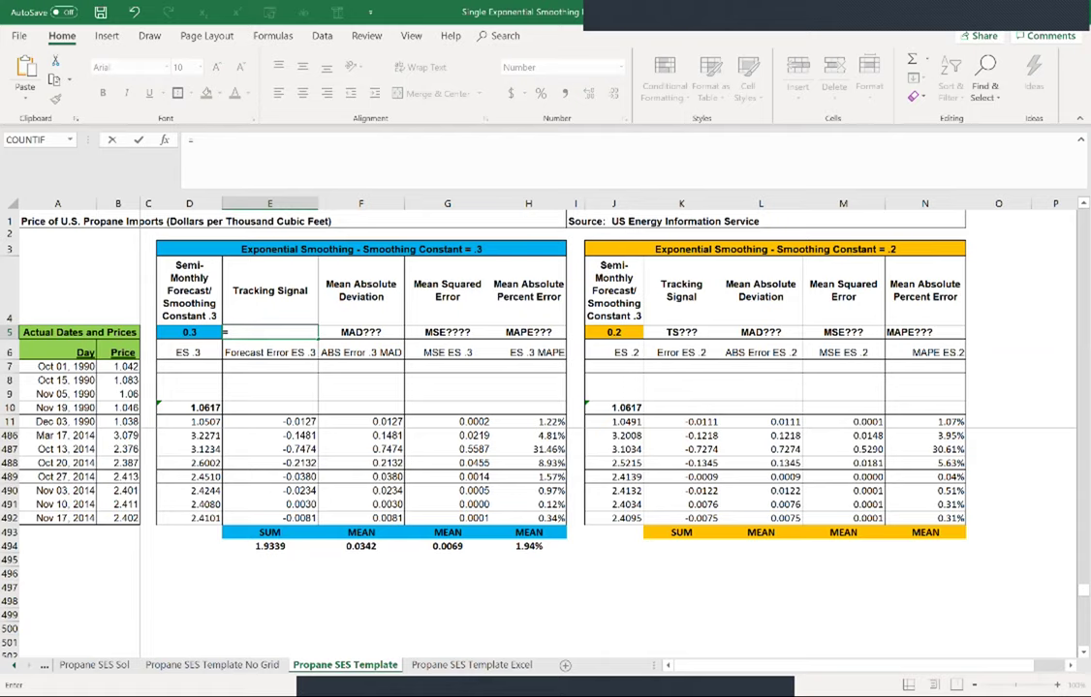
click(269, 546)
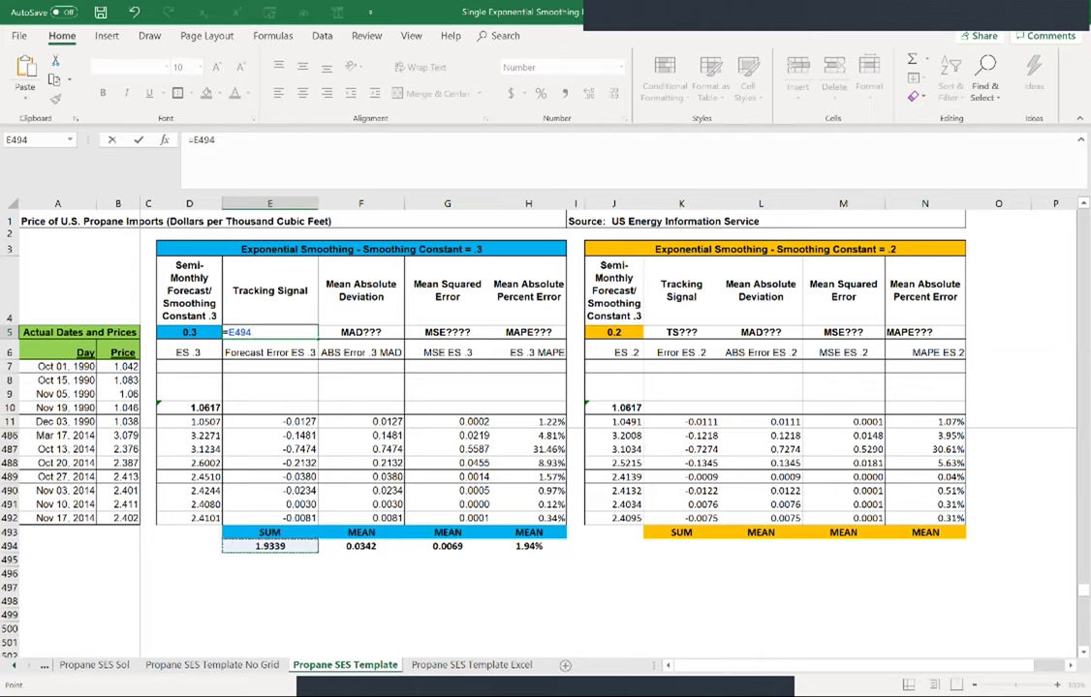
text(/)
click(360, 546)
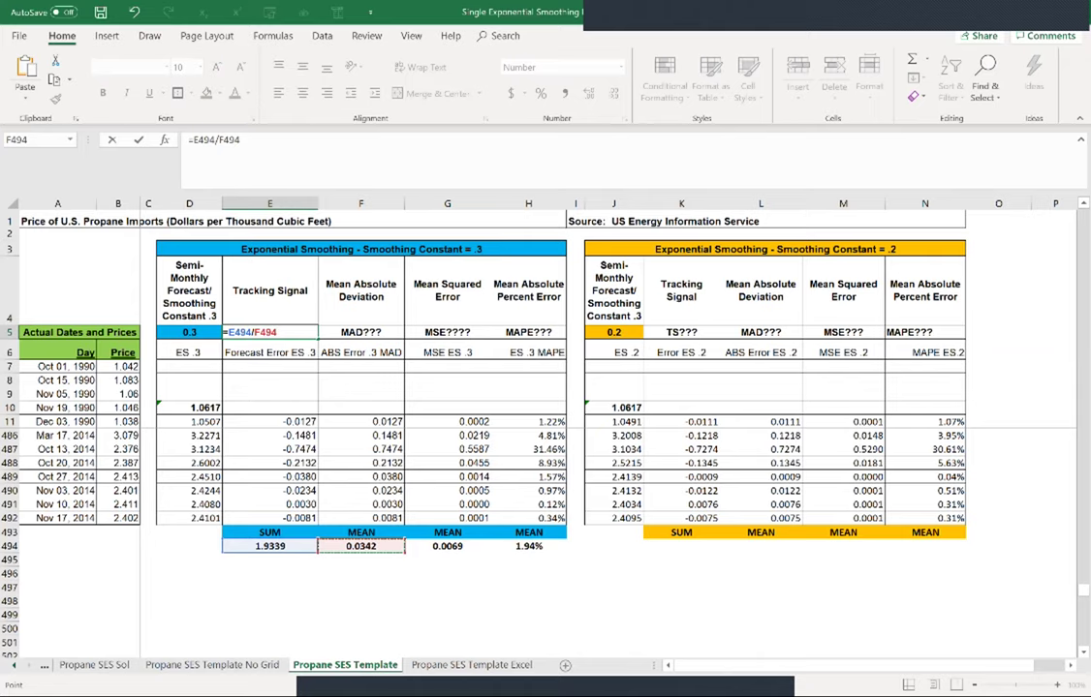
key(Return)
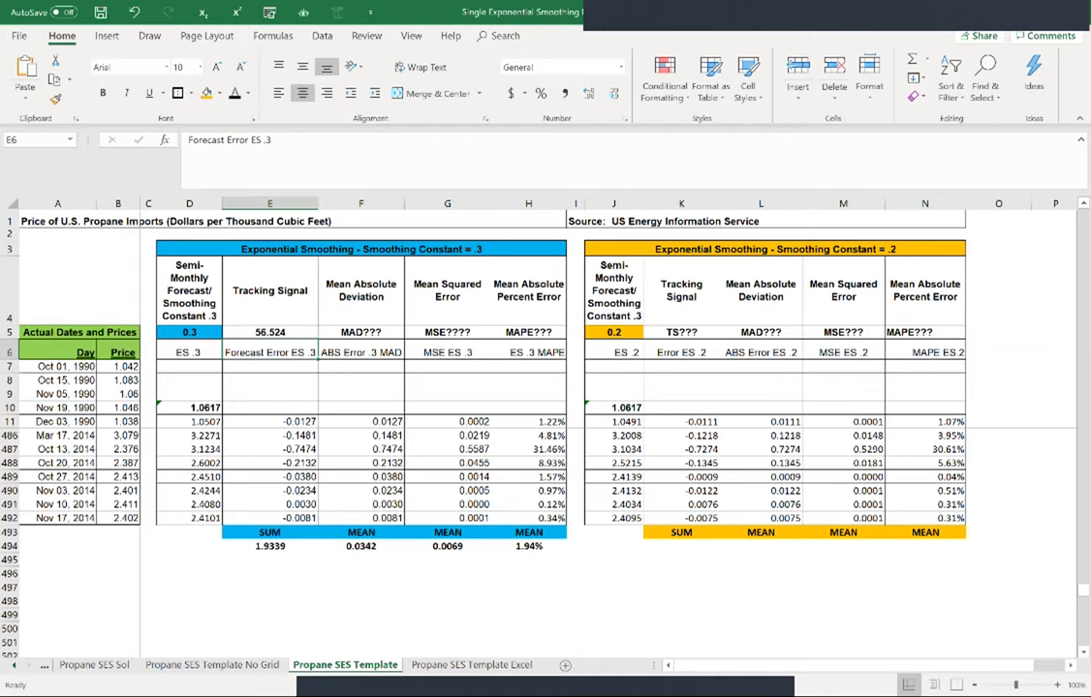
Step: Link the 0.3-constant MAD in F5 to =F494 and the MSE in G5 to =G494
click(360, 331)
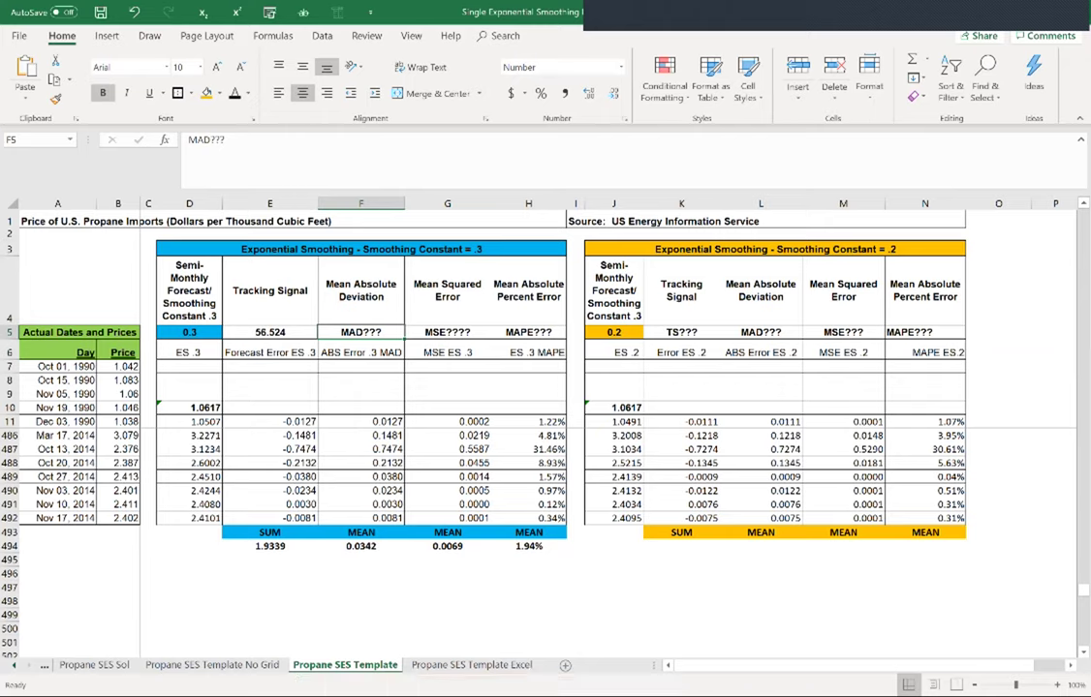
text(=)
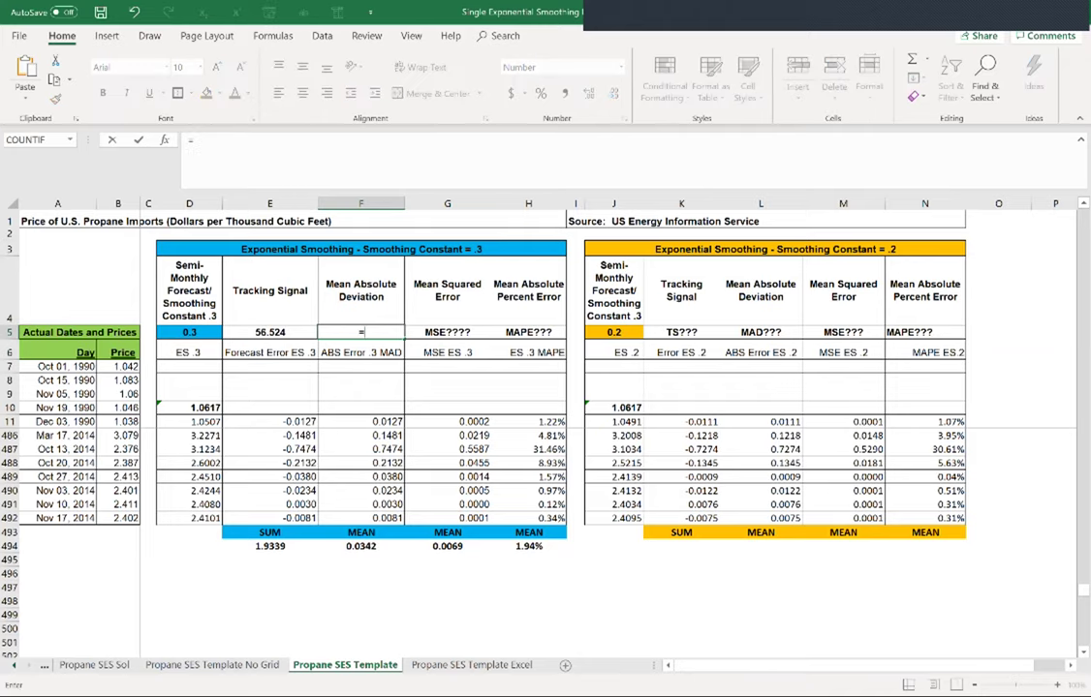
click(360, 545)
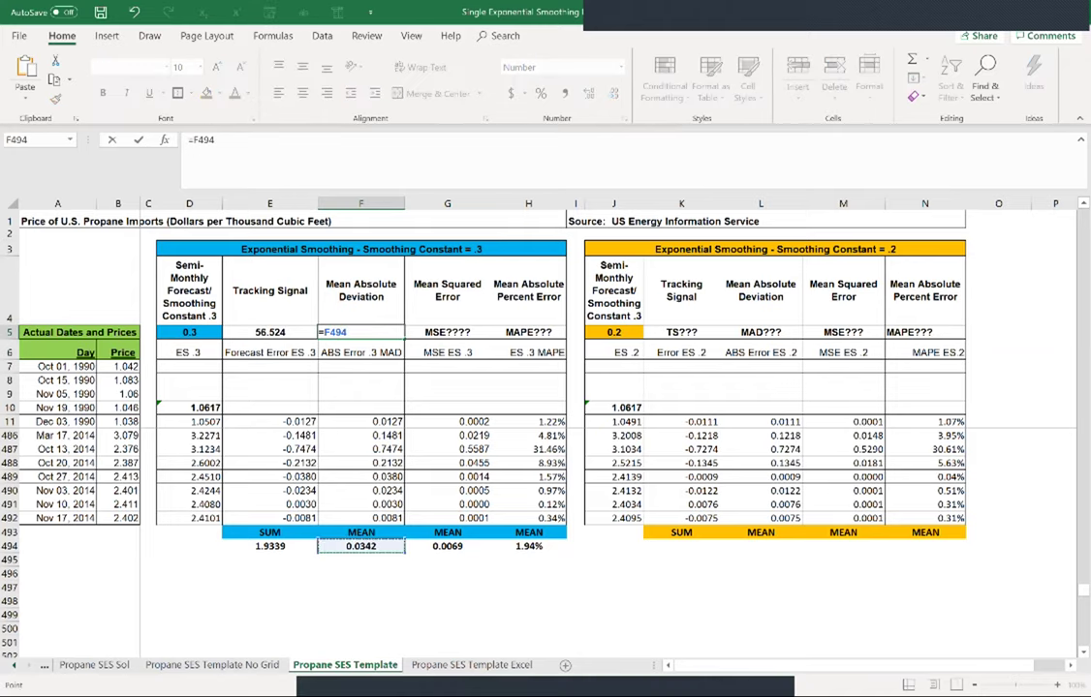
key(Return)
click(446, 333)
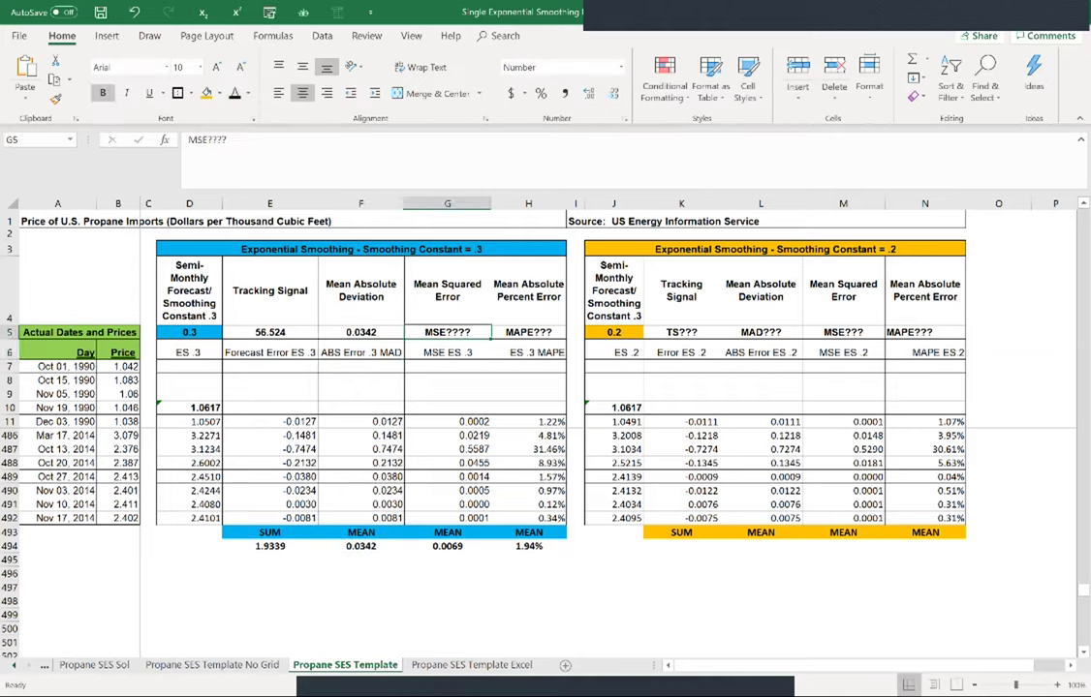
text(=)
click(446, 546)
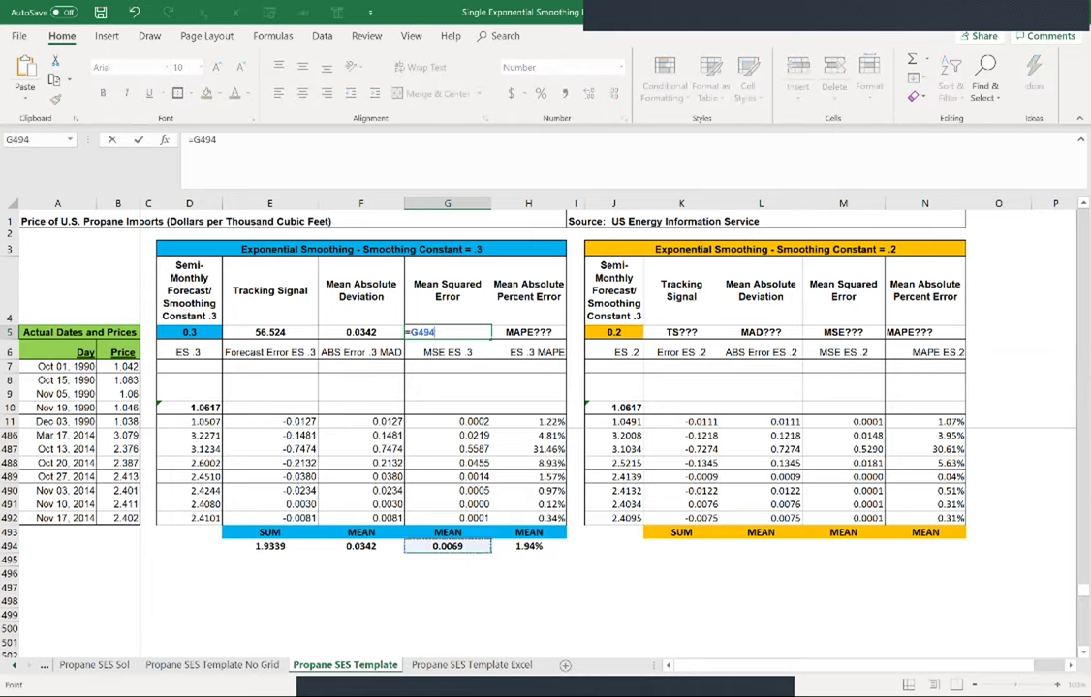
key(Return)
Step: Link the 0.3-constant mean absolute percent error in H5 to its column average with =H494
click(528, 332)
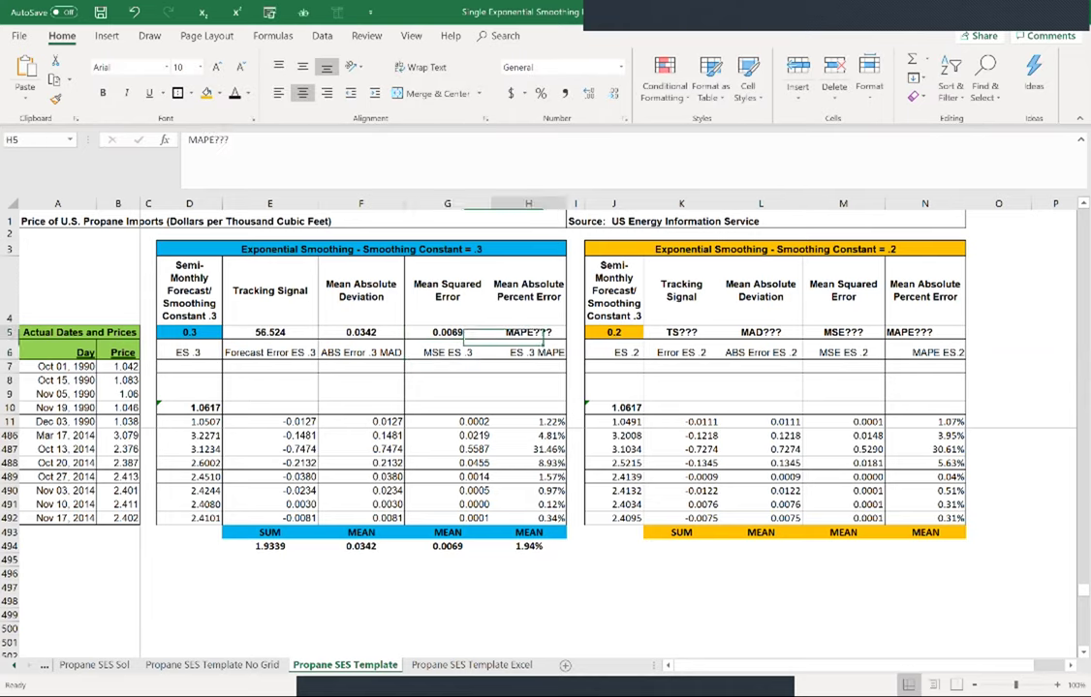
text(=)
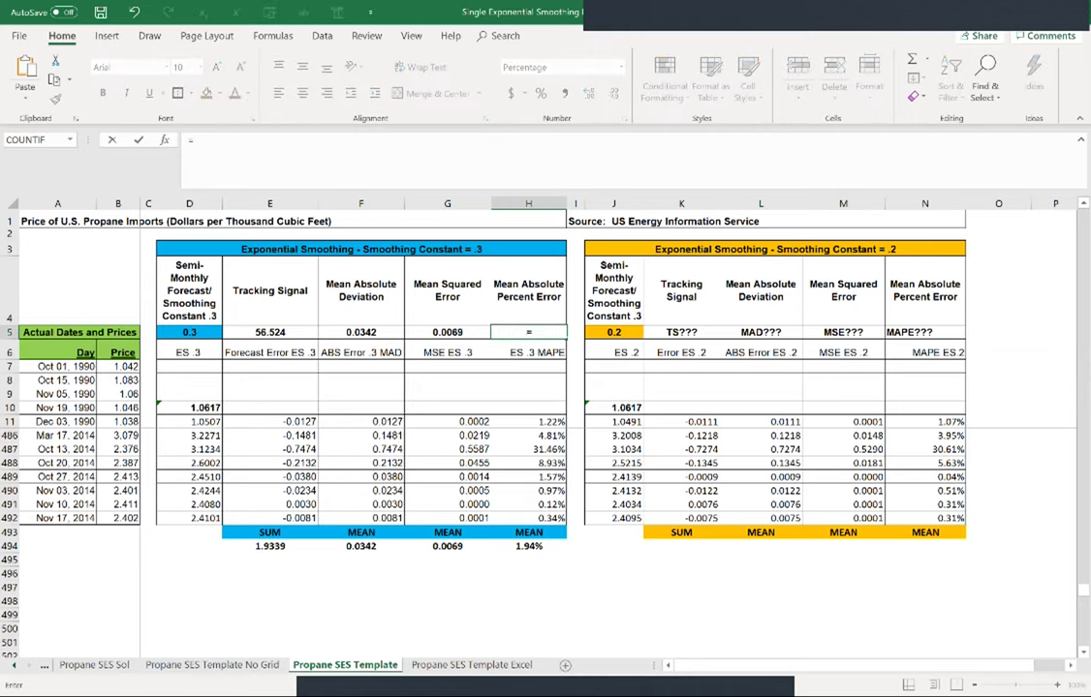
click(528, 545)
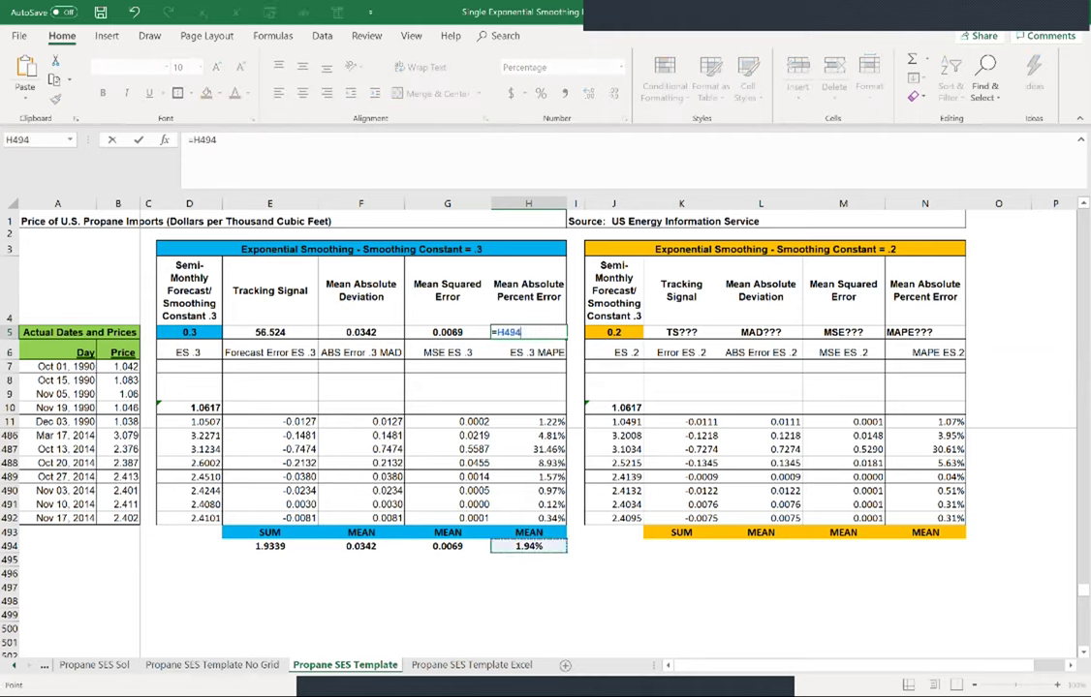
key(Return)
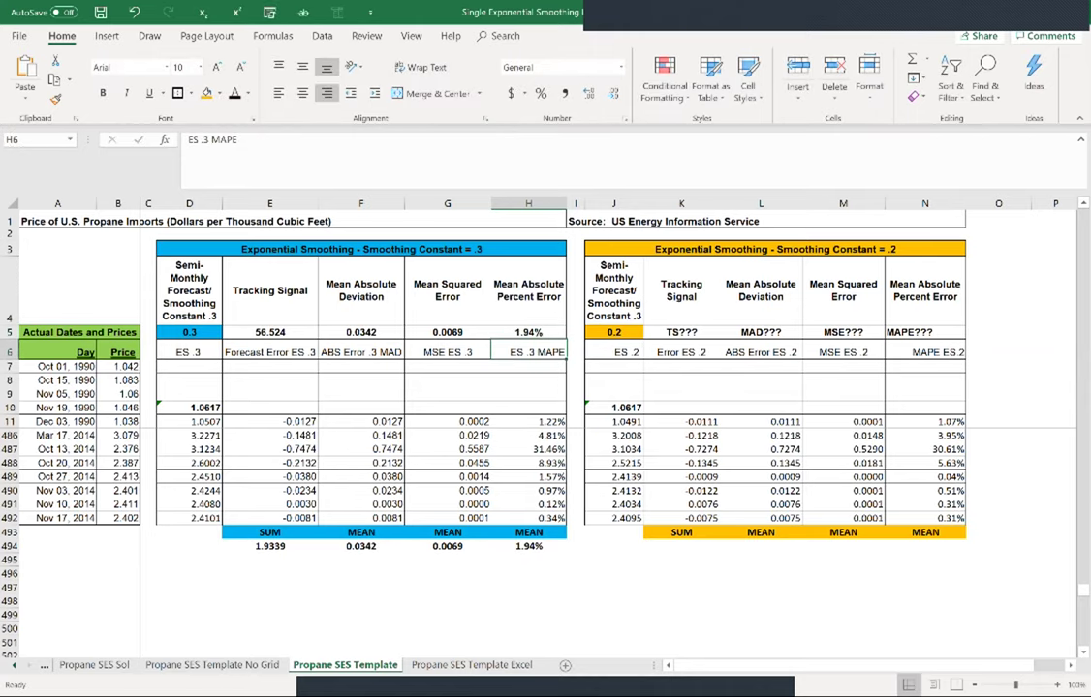
Step: Total the 0.2-constant forecast errors in K494 with the formula =SUM(K11:K492)
click(681, 545)
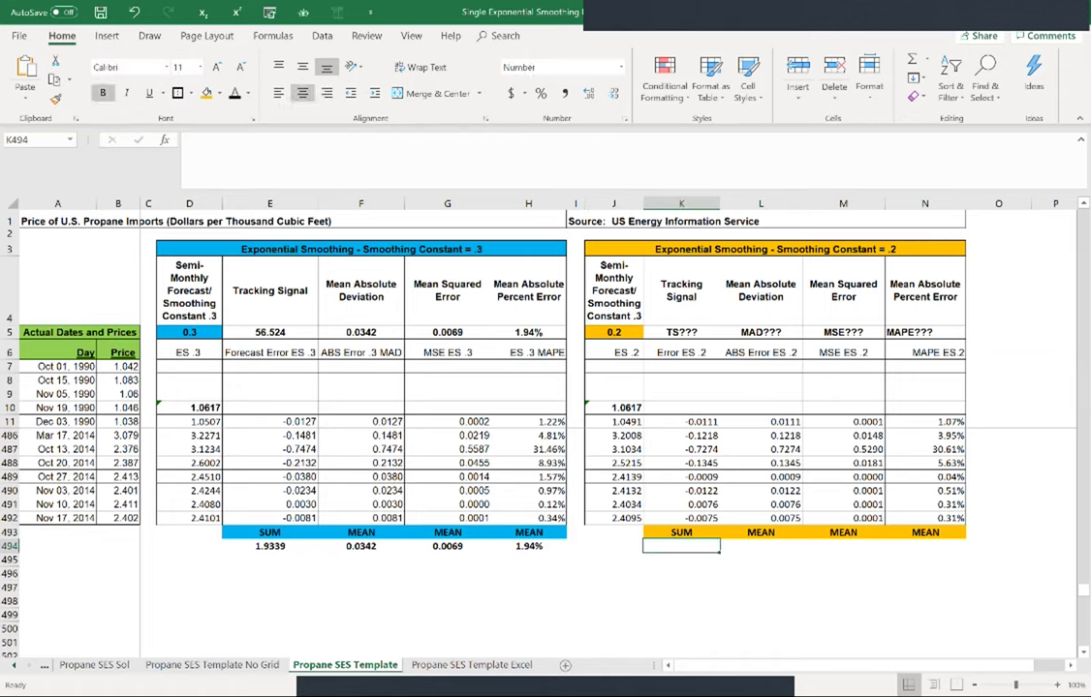
text(=sume)
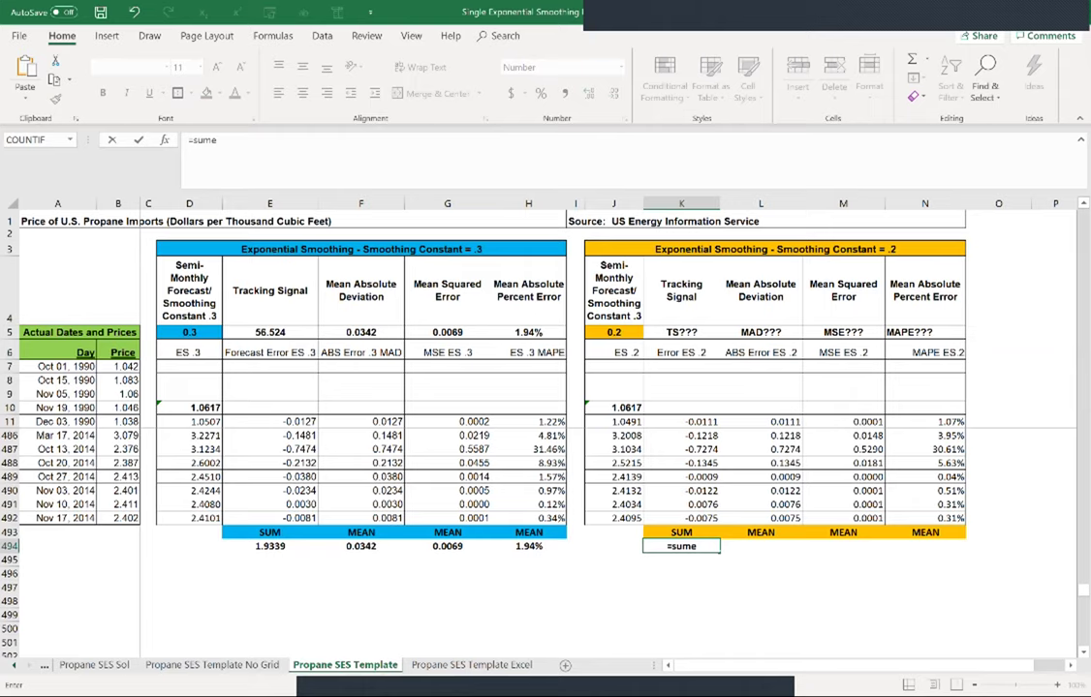
key(BackSpace)
text(()
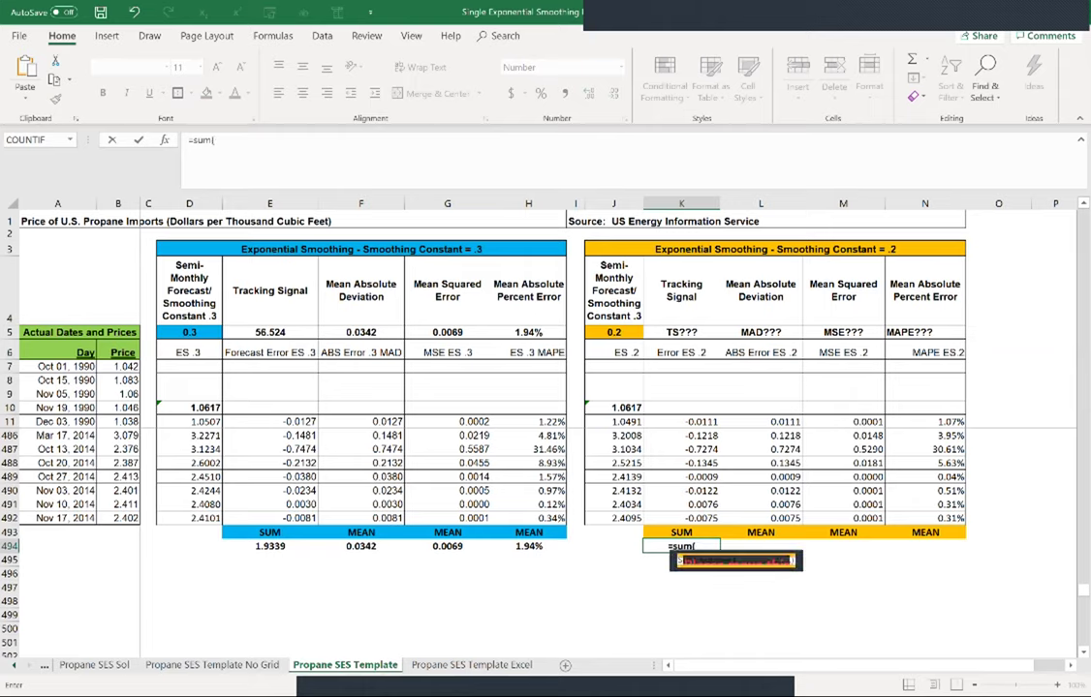
text(k11:)
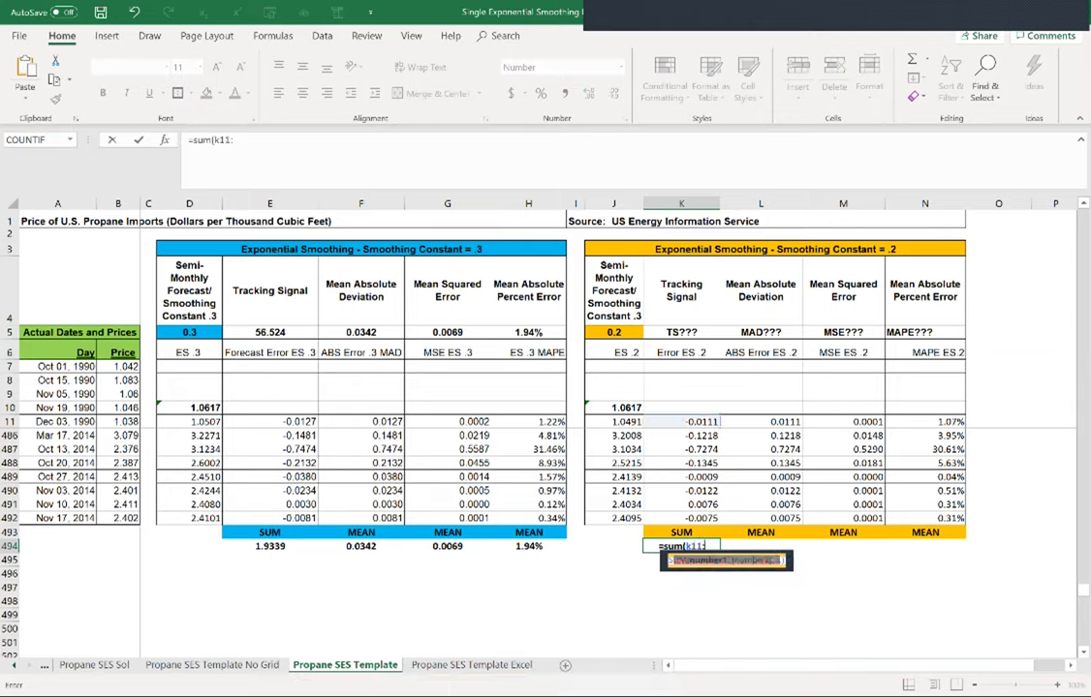
text(k492)
key(Return)
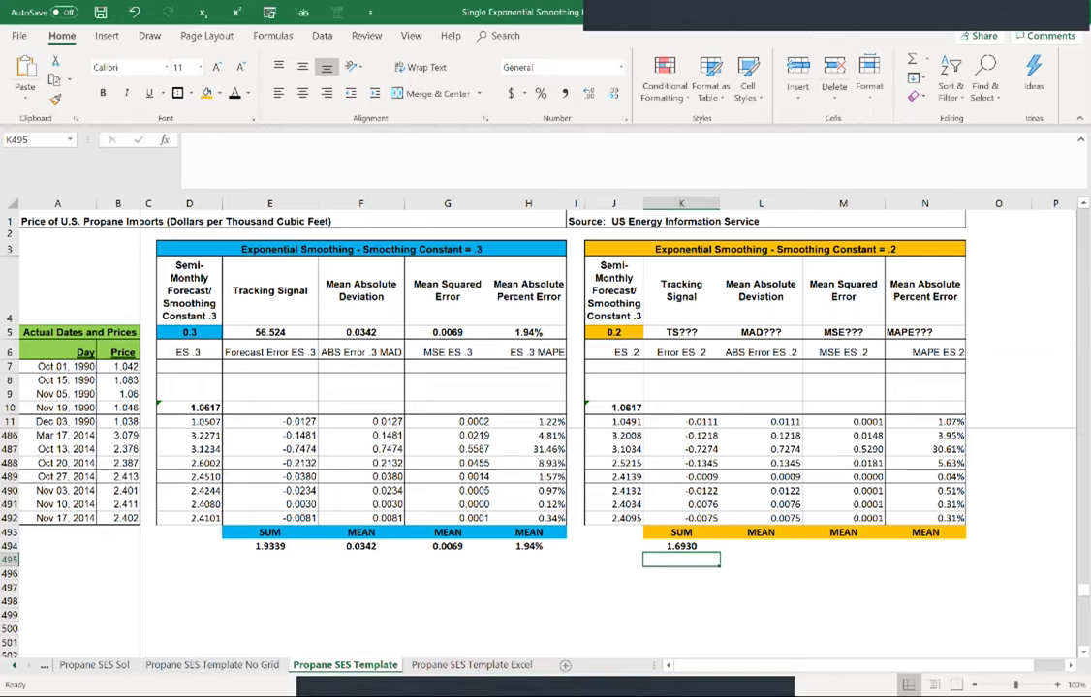
Step: Copy the K494 sum formula into L494 and change its function so it reads =AVERAGE(L11:L492)
click(681, 546)
drag(720, 552, 808, 560)
key(Right)
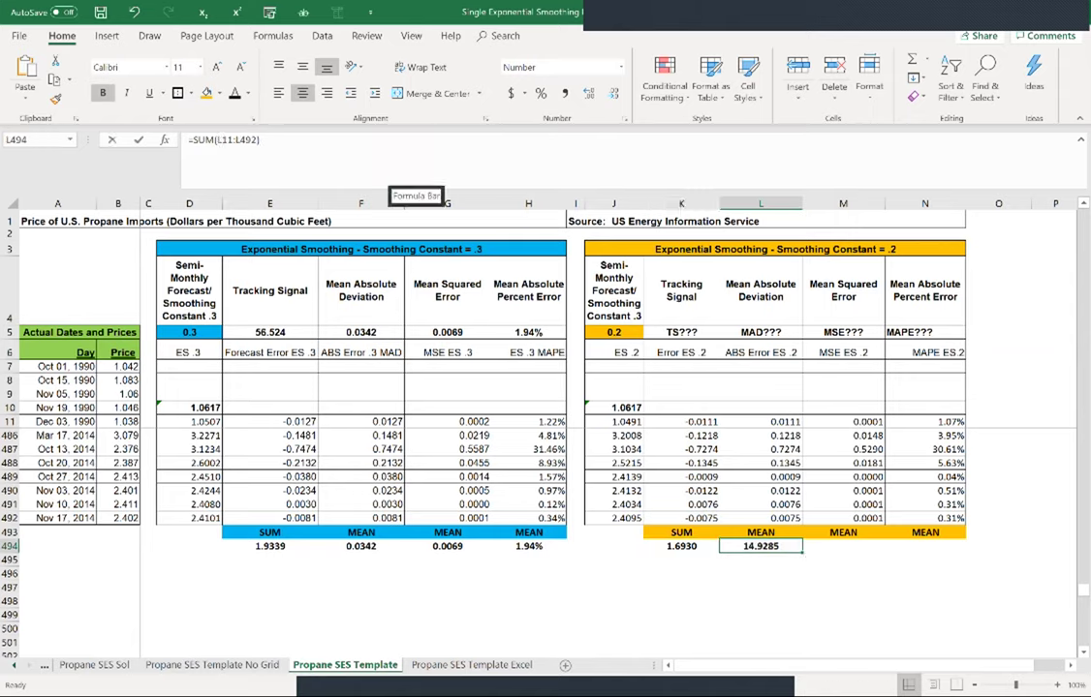
click(405, 178)
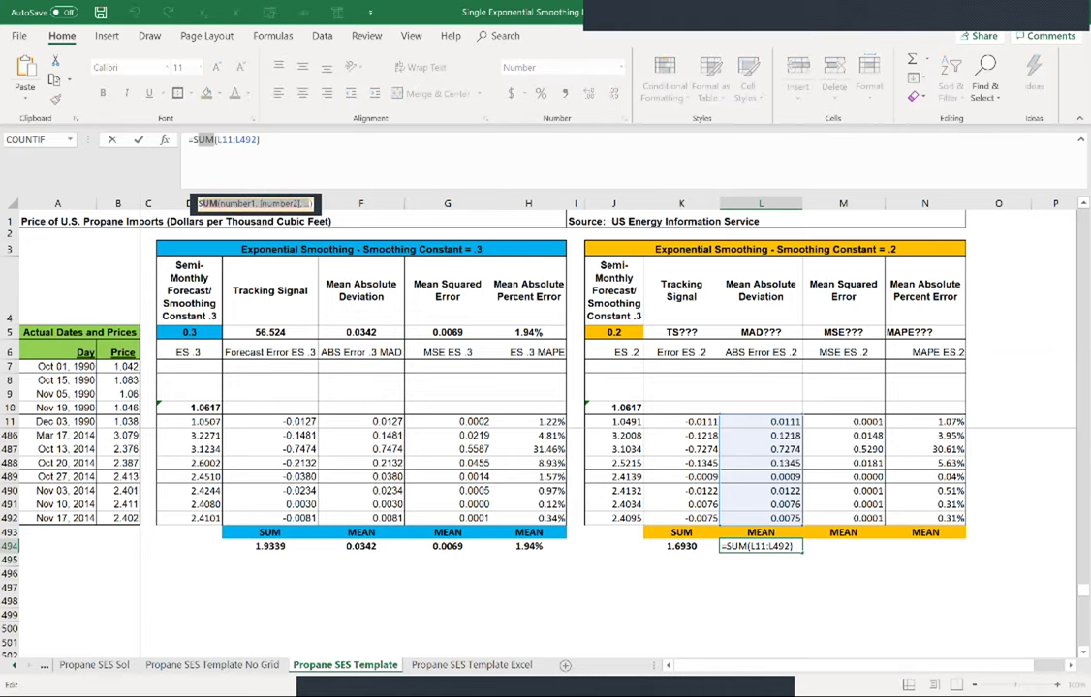
key(Return)
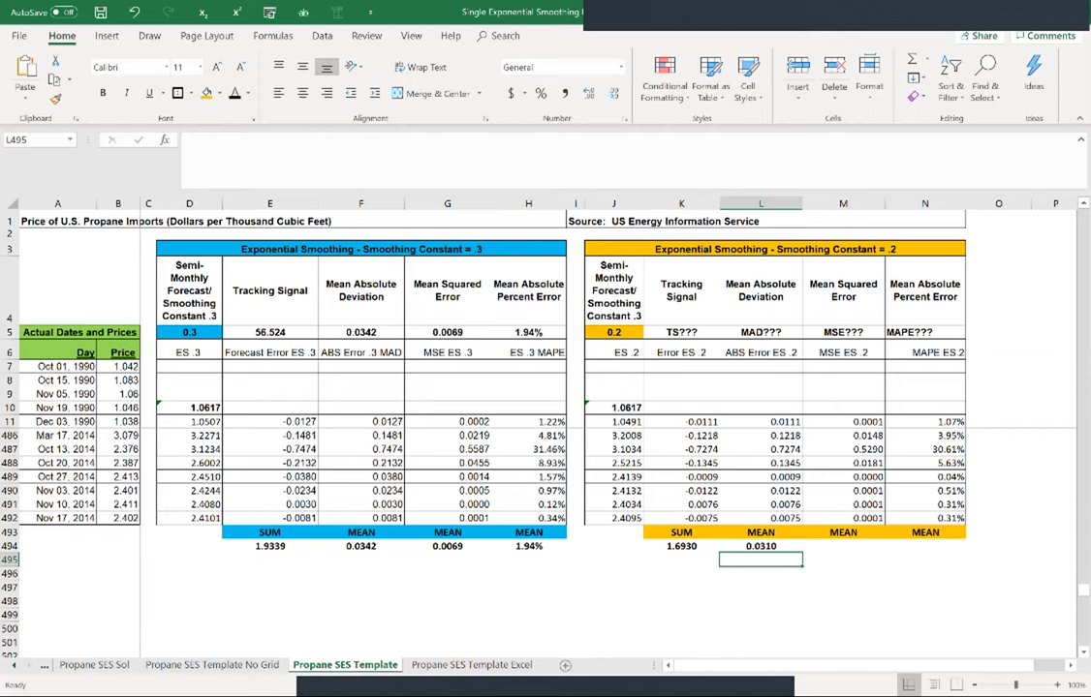
Step: Copy the average formula from L494 across to M494 and N494, and format N494 as a percentage with two decimal places
click(760, 546)
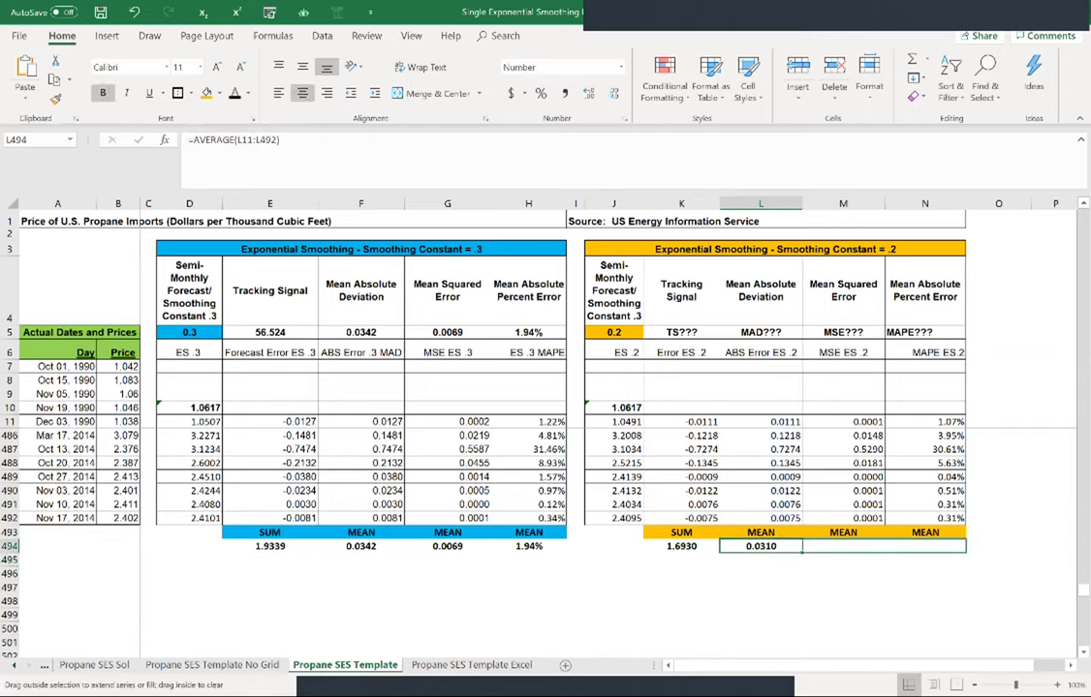
drag(803, 553, 970, 557)
click(925, 546)
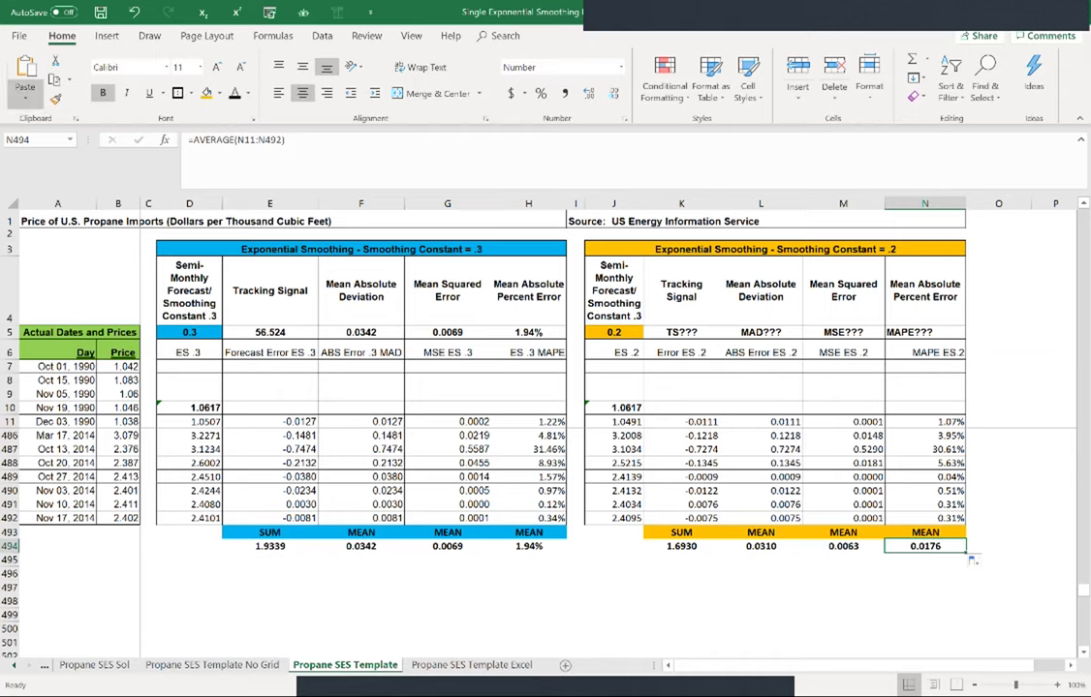
key(ctrl+shift+5)
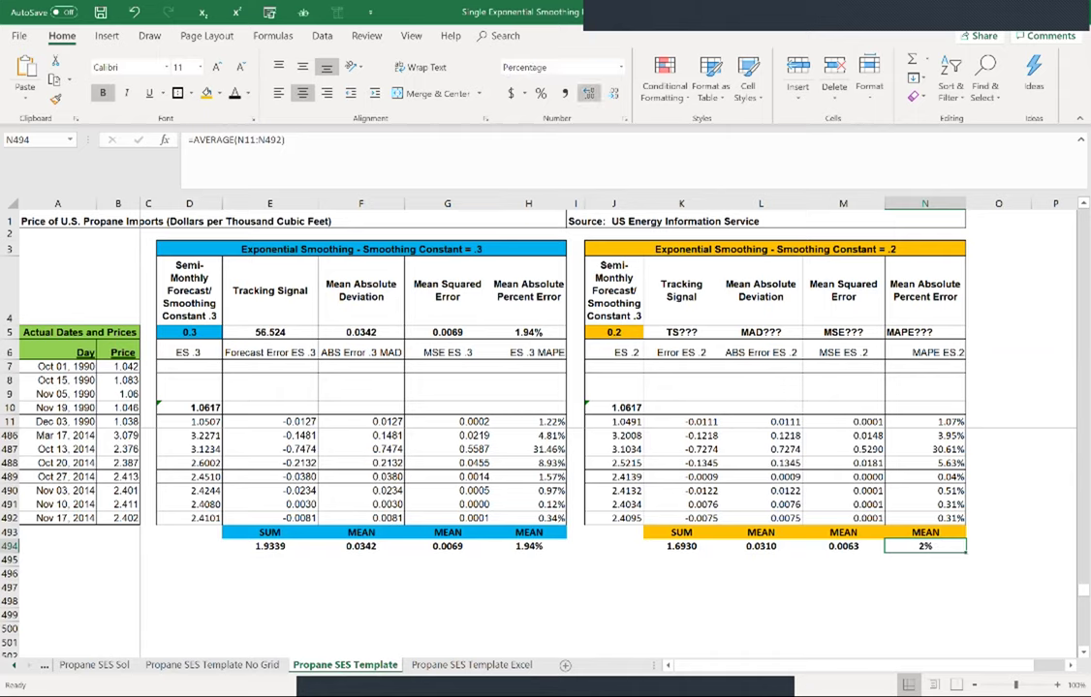
click(589, 93)
click(589, 93)
Step: Calculate the 0.2-constant tracking signal in K5 with the formula =K494/L494
click(681, 333)
text(=)
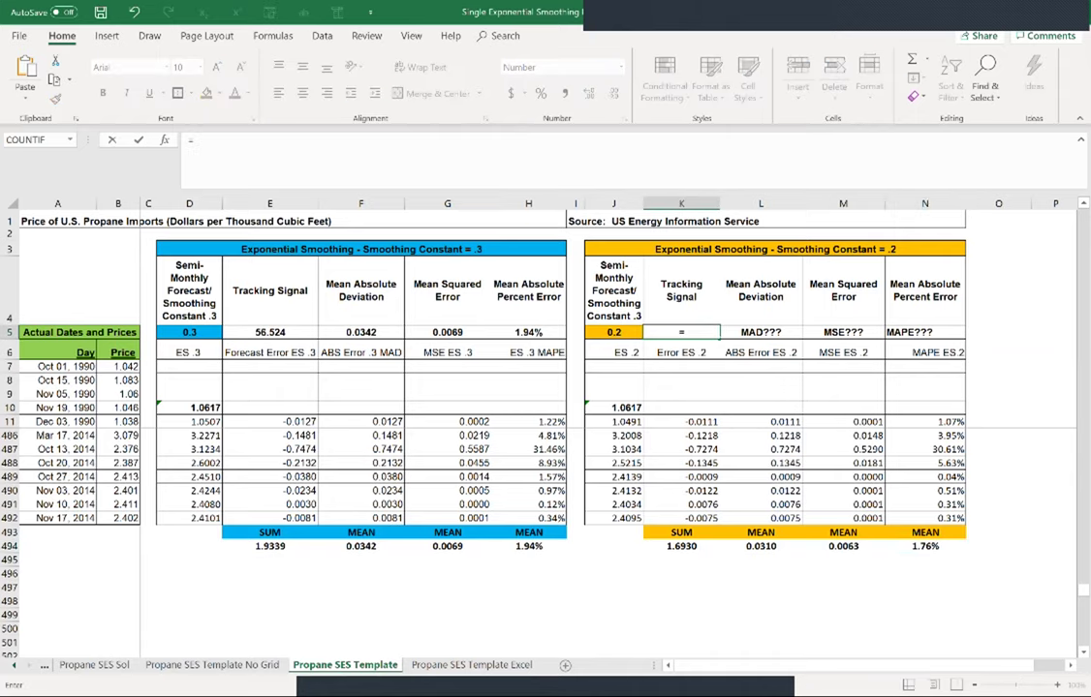
click(681, 545)
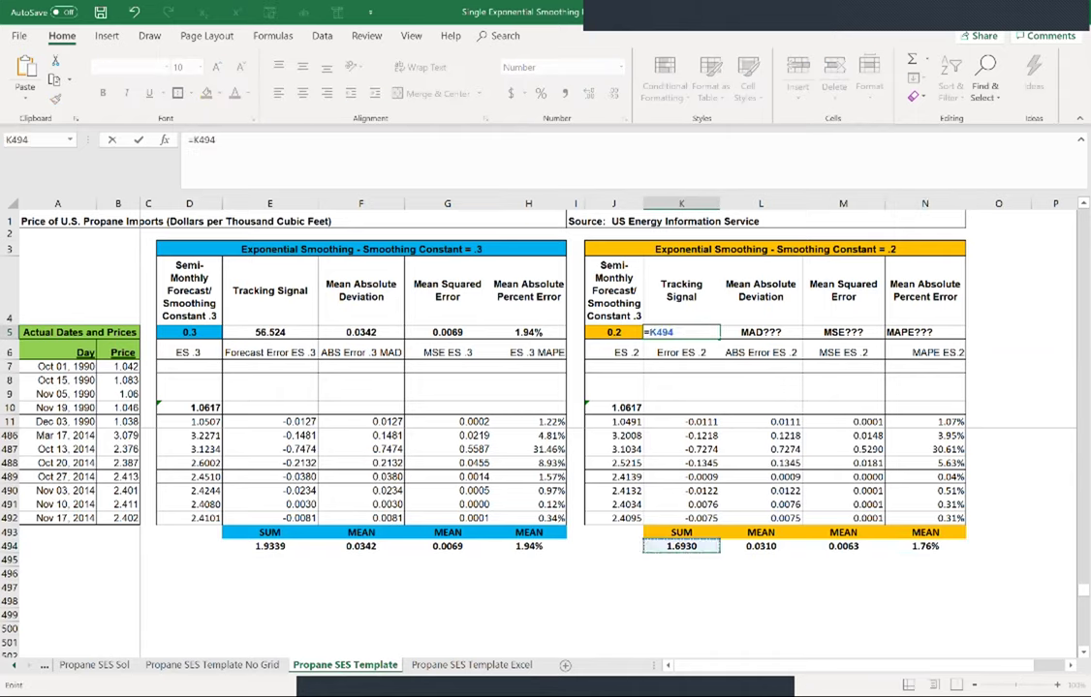
text(/)
click(761, 546)
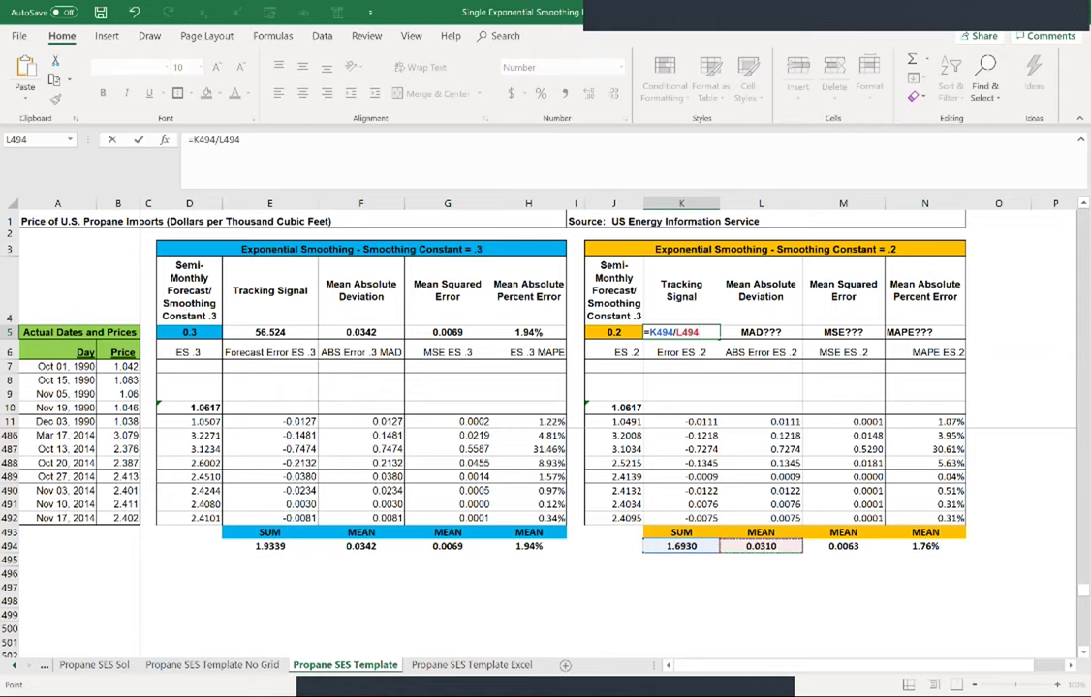
key(Return)
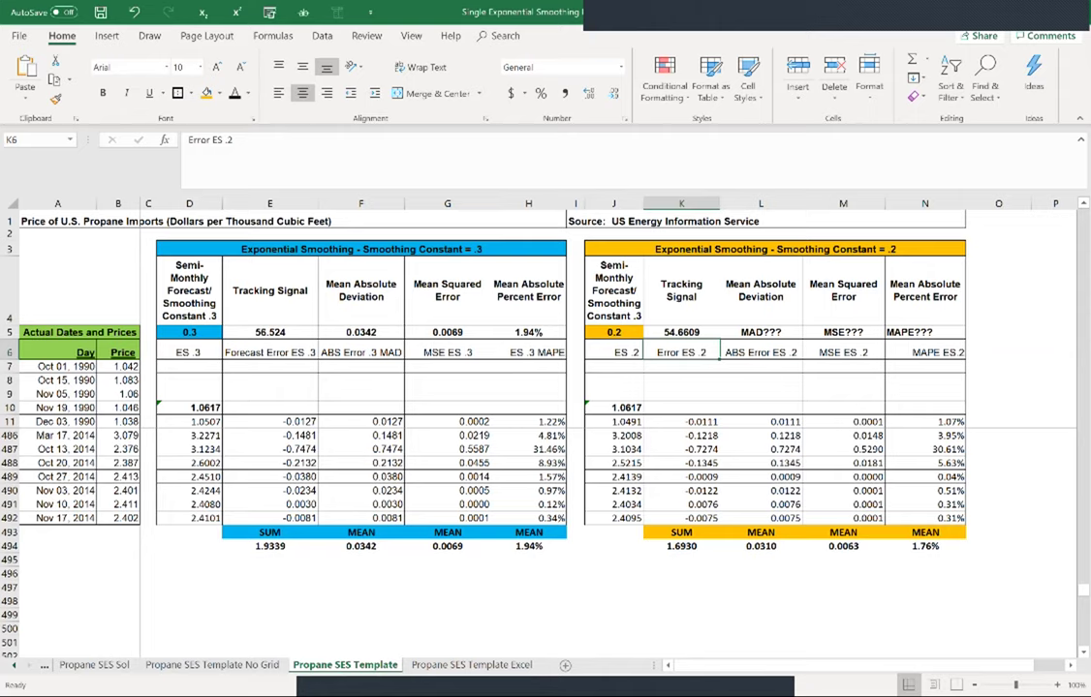
Step: Link the 0.2-constant MAD in L5 to =L494 and copy that formula to M5 for the MSE
click(760, 331)
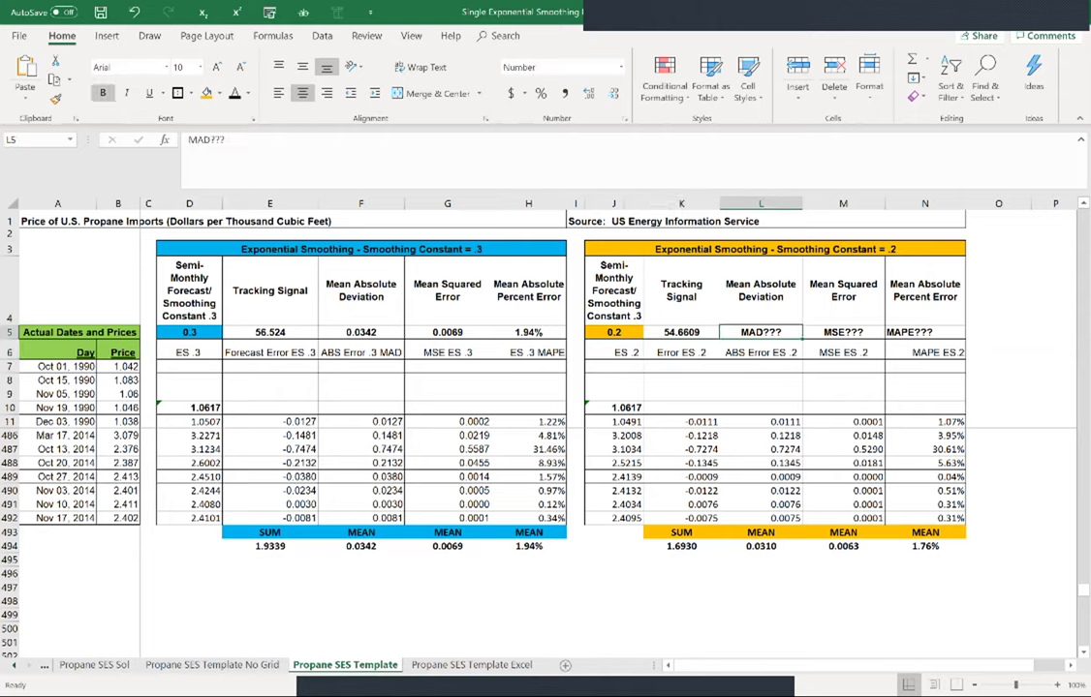
text(=L494)
key(Return)
click(760, 332)
drag(803, 338, 876, 338)
Step: Link the 0.2-constant mean absolute percent error in N5 to its column average with =N494
click(924, 331)
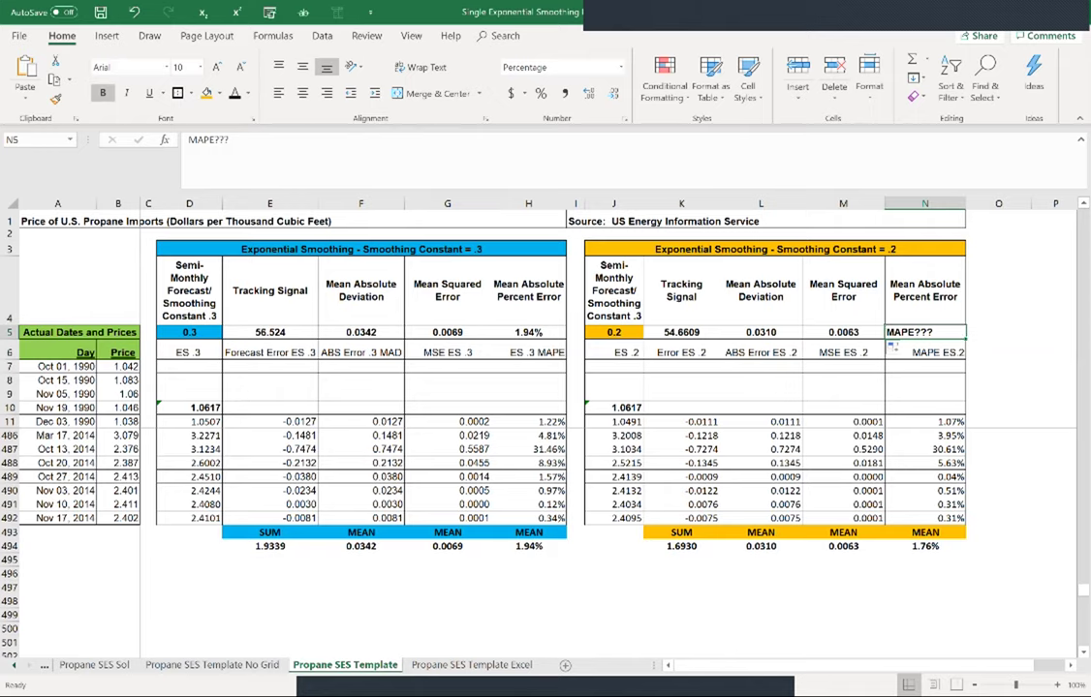
text(=)
click(924, 545)
key(Return)
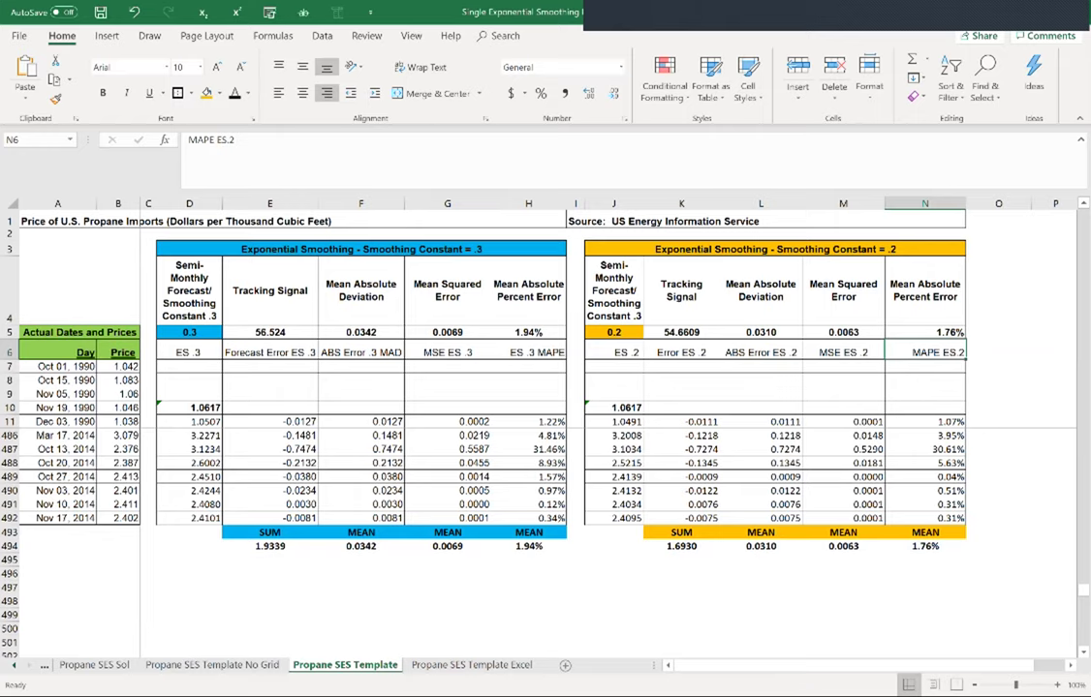
click(998, 421)
click(997, 545)
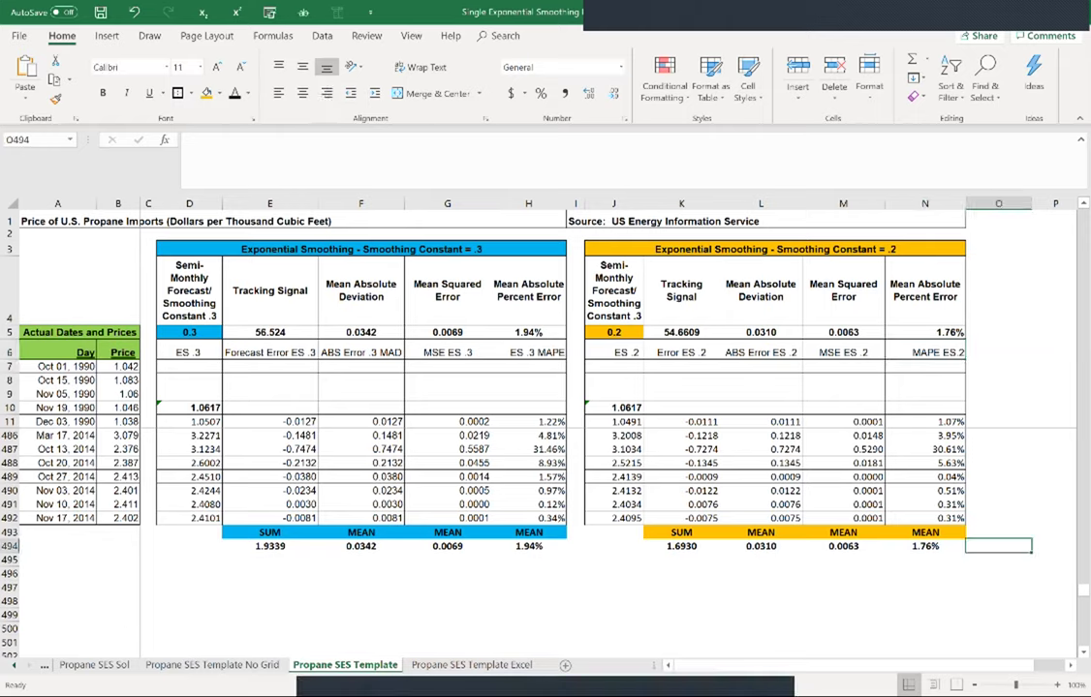
click(189, 332)
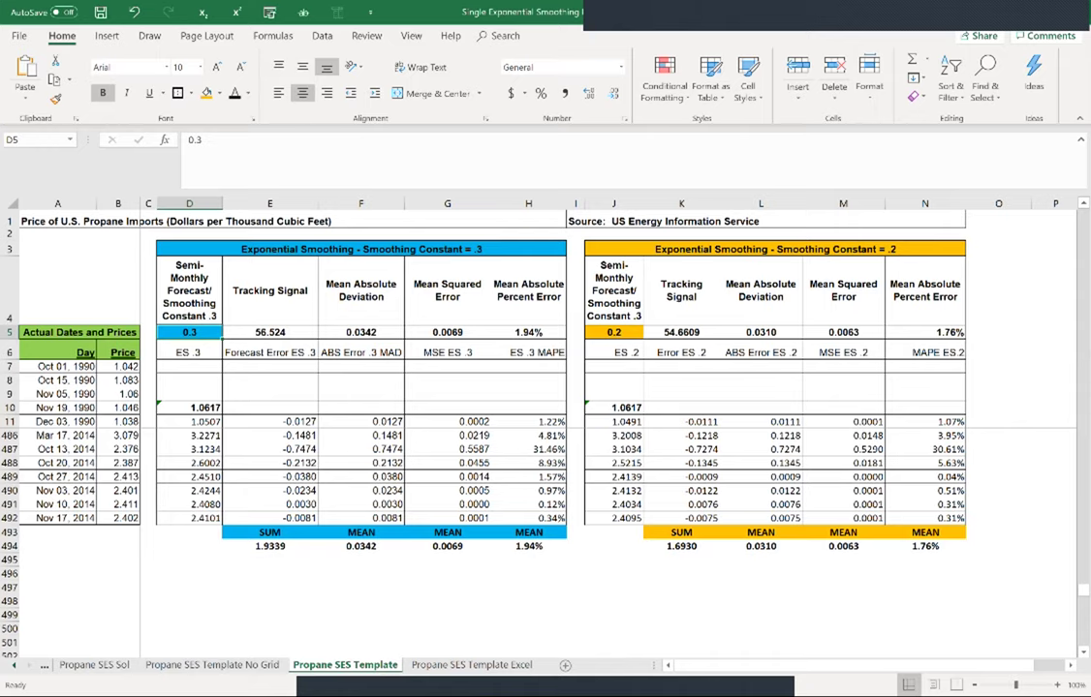
Step: Open the Excel add-ins options and check the Analysis ToolPak and Solver Add-in entries in the active application add-ins
click(269, 421)
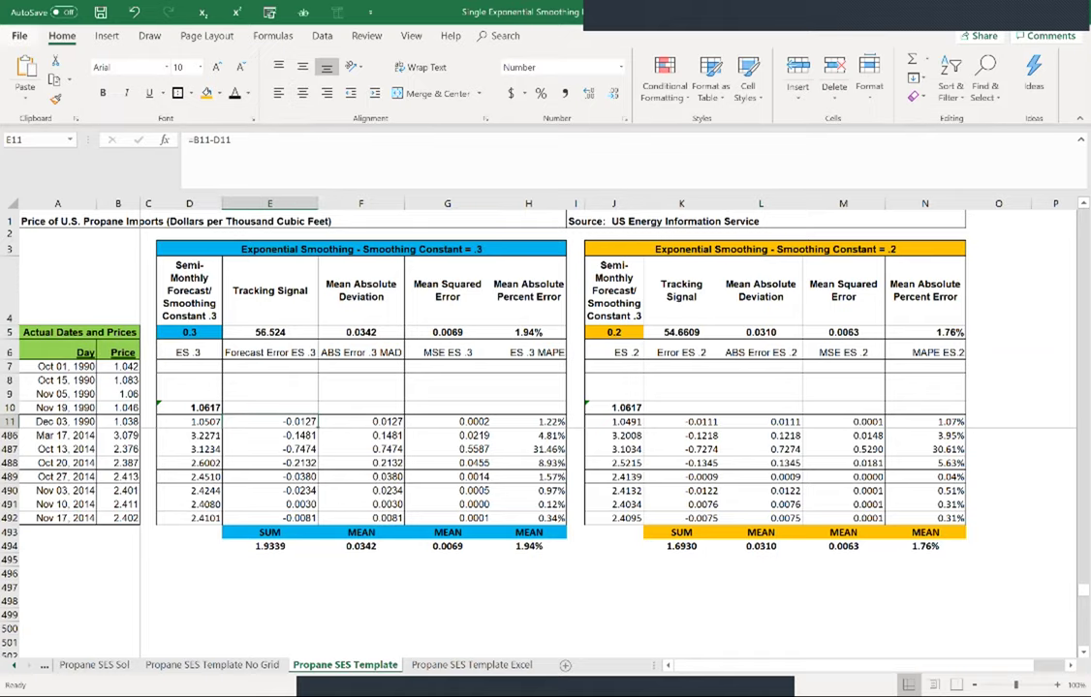
click(19, 35)
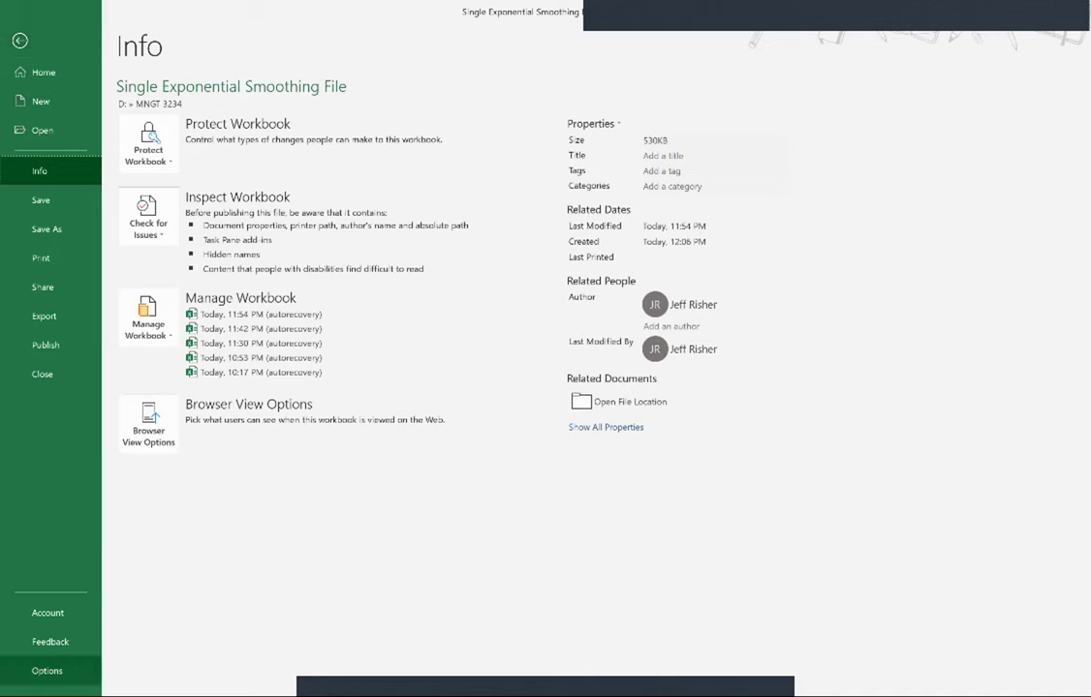
click(47, 671)
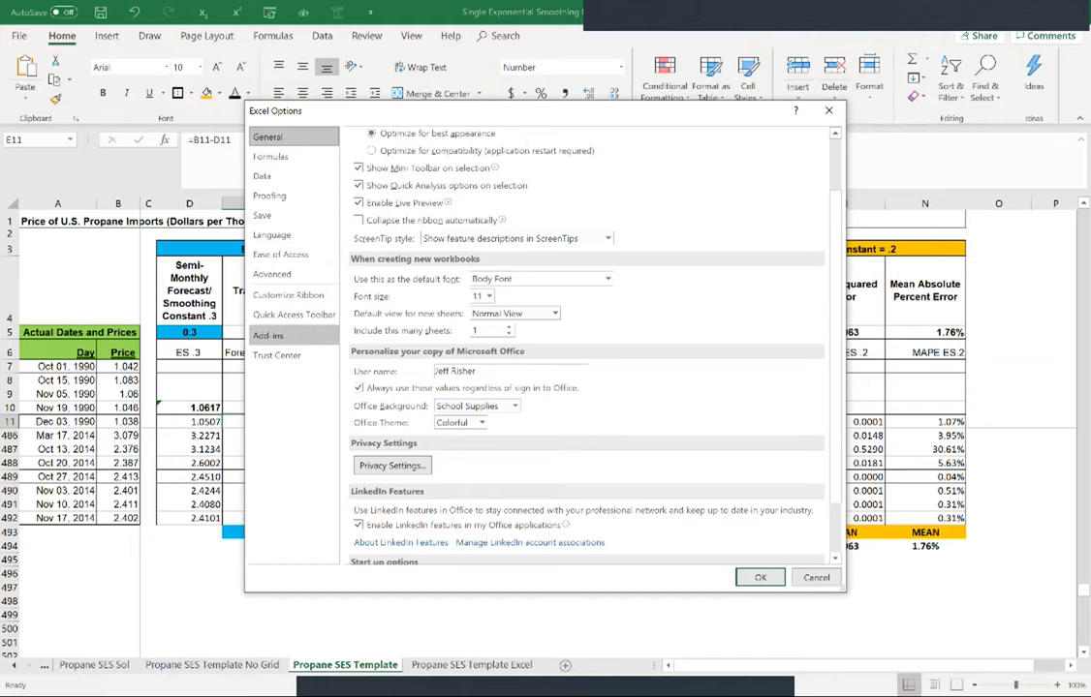
click(269, 335)
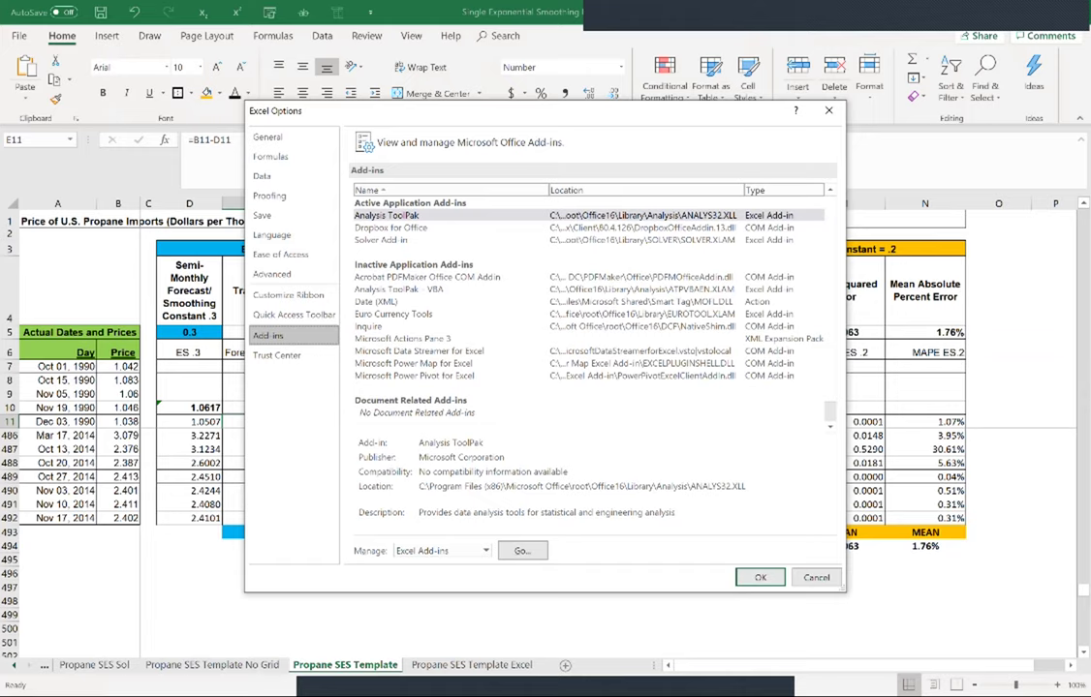
click(386, 215)
click(380, 240)
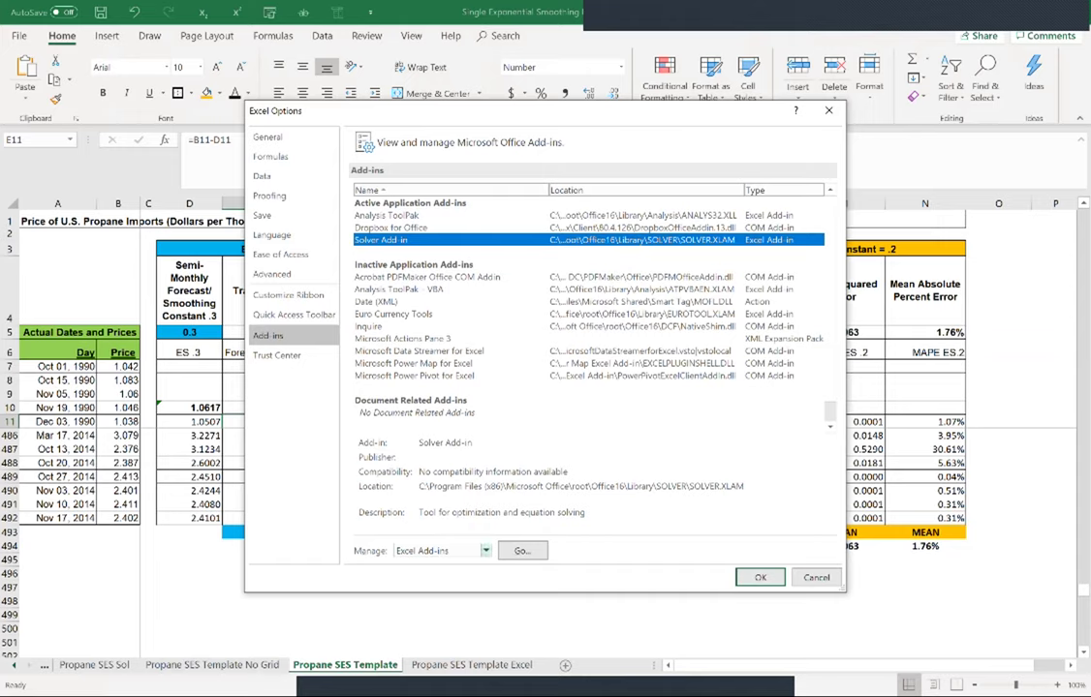
Step: Open the manager for Excel Add-ins and accept it with Analysis ToolPak and Solver Add-in enabled
click(485, 550)
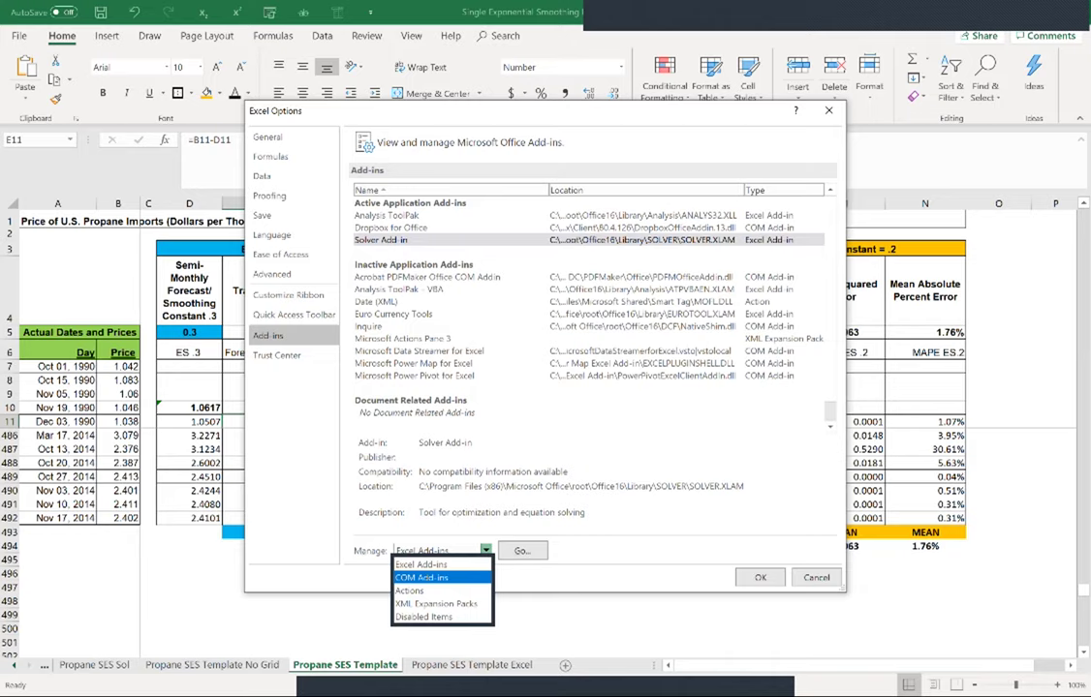
click(421, 577)
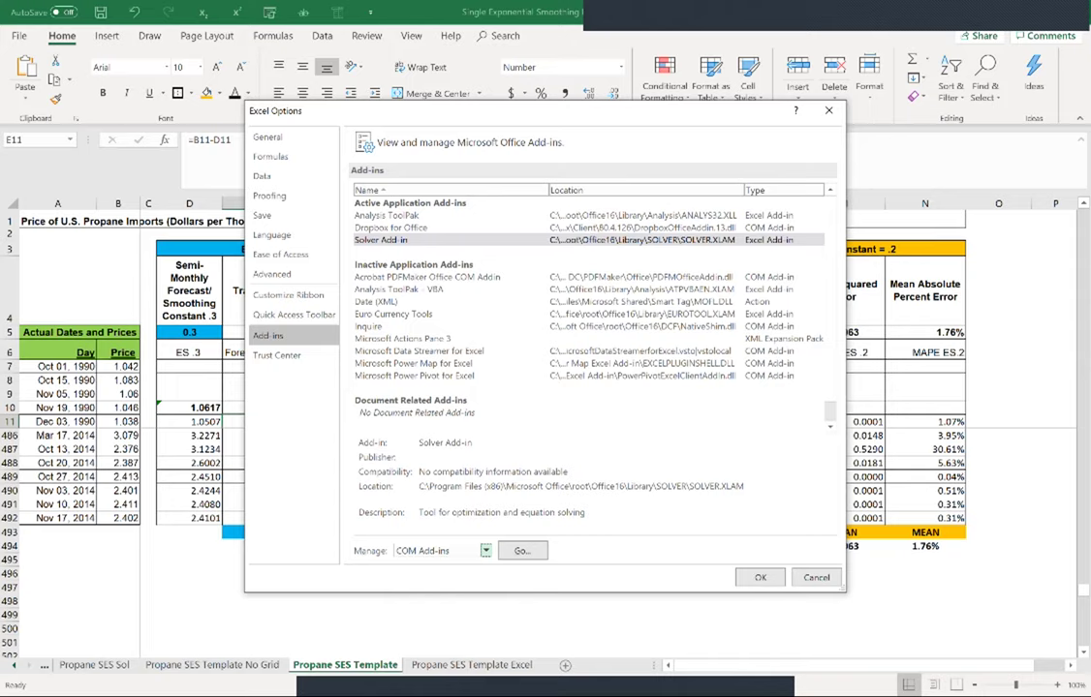
click(486, 550)
key(Return)
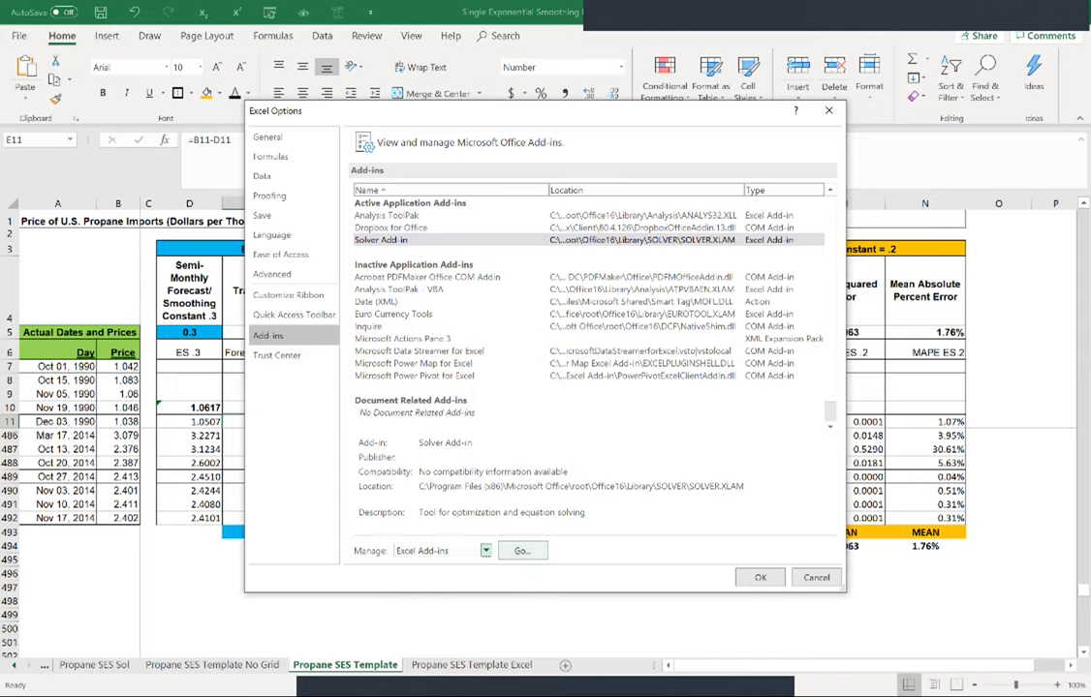
click(522, 550)
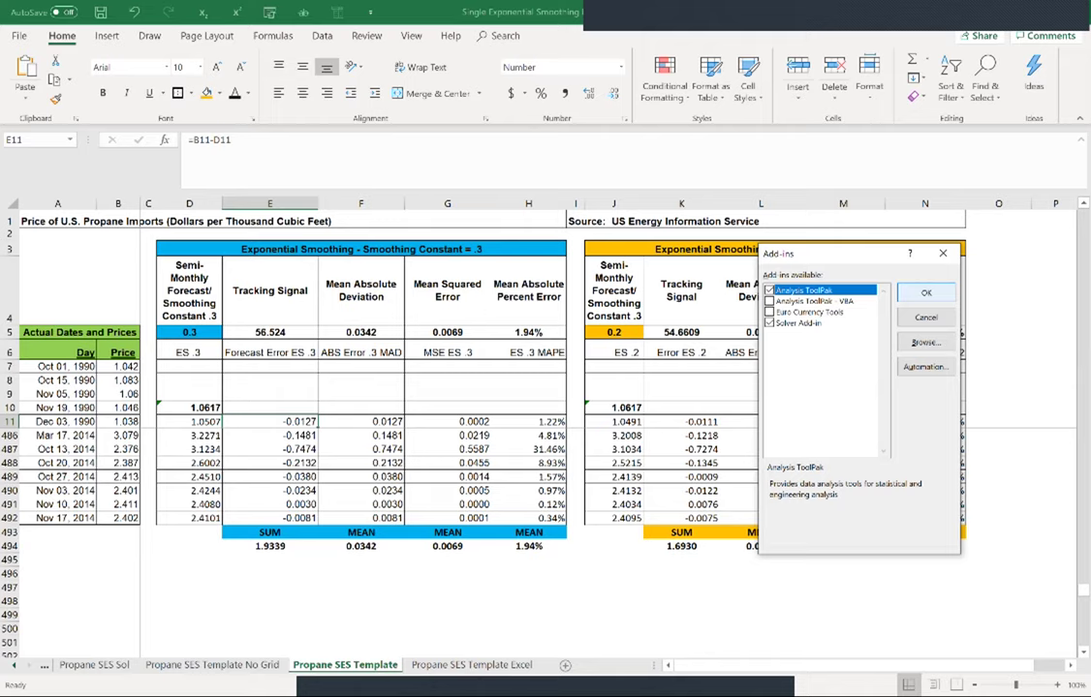
click(925, 293)
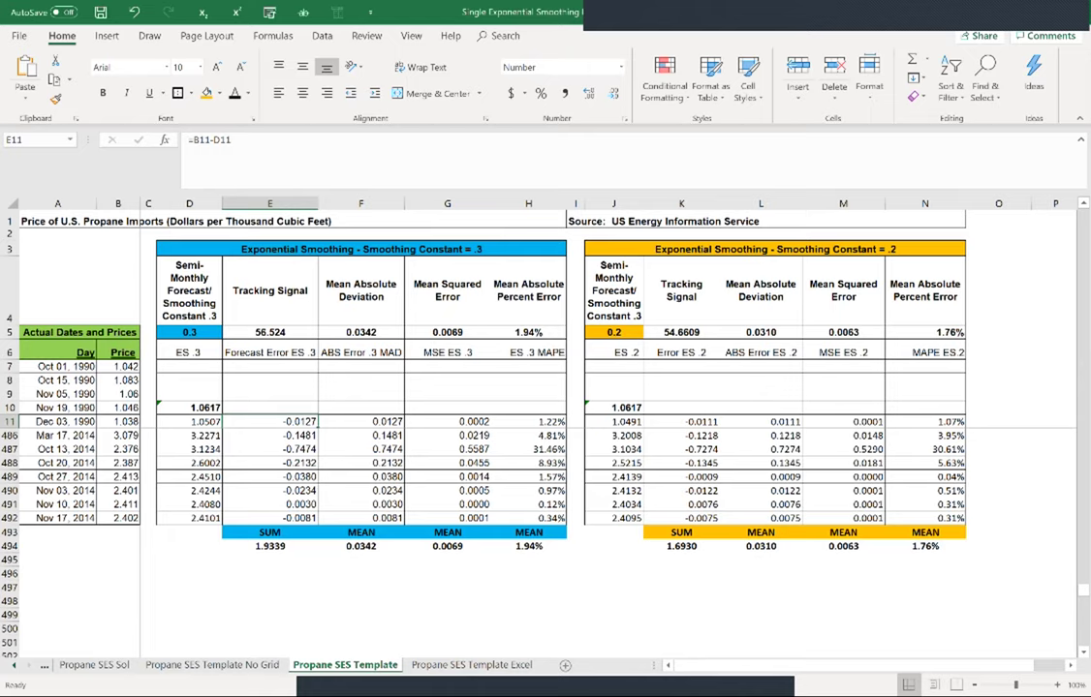
Step: Open Solver on the template sheet with the 0.3-constant MAPE in H5 as the objective to minimize
scroll(543, 533, up, 15)
scroll(543, 533, down, 16)
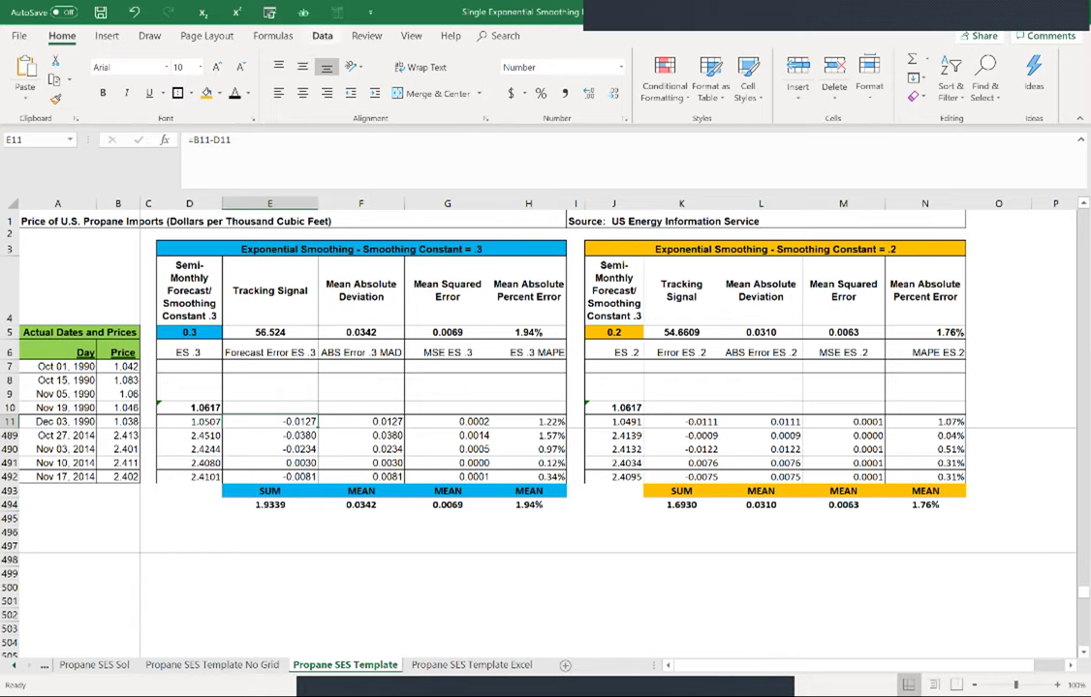
click(322, 35)
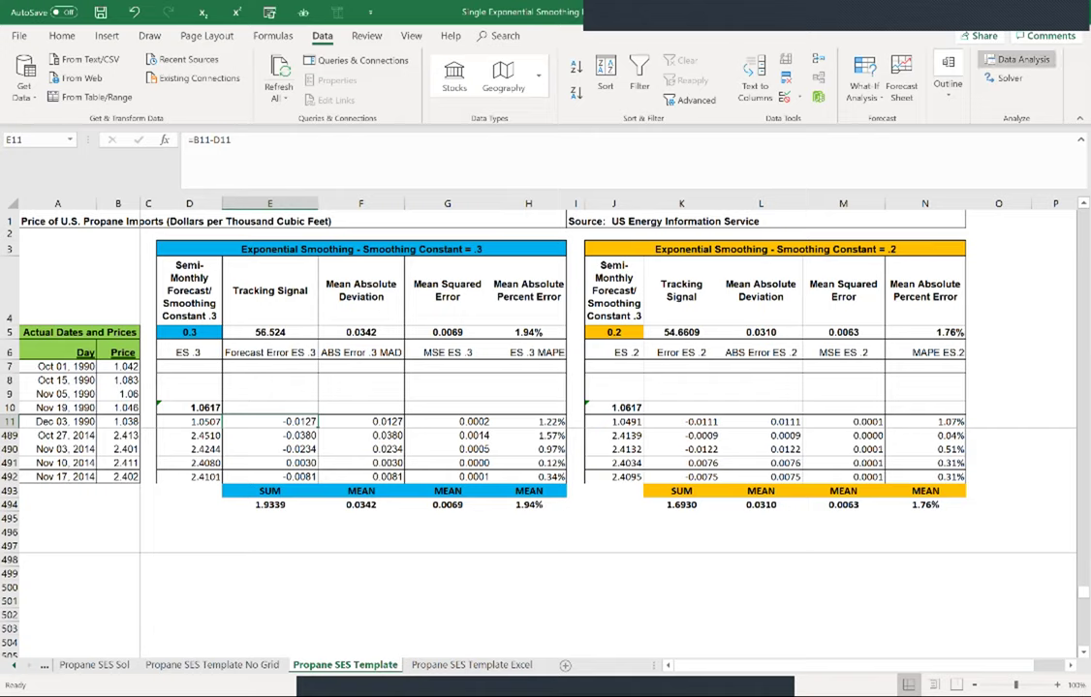
click(1006, 78)
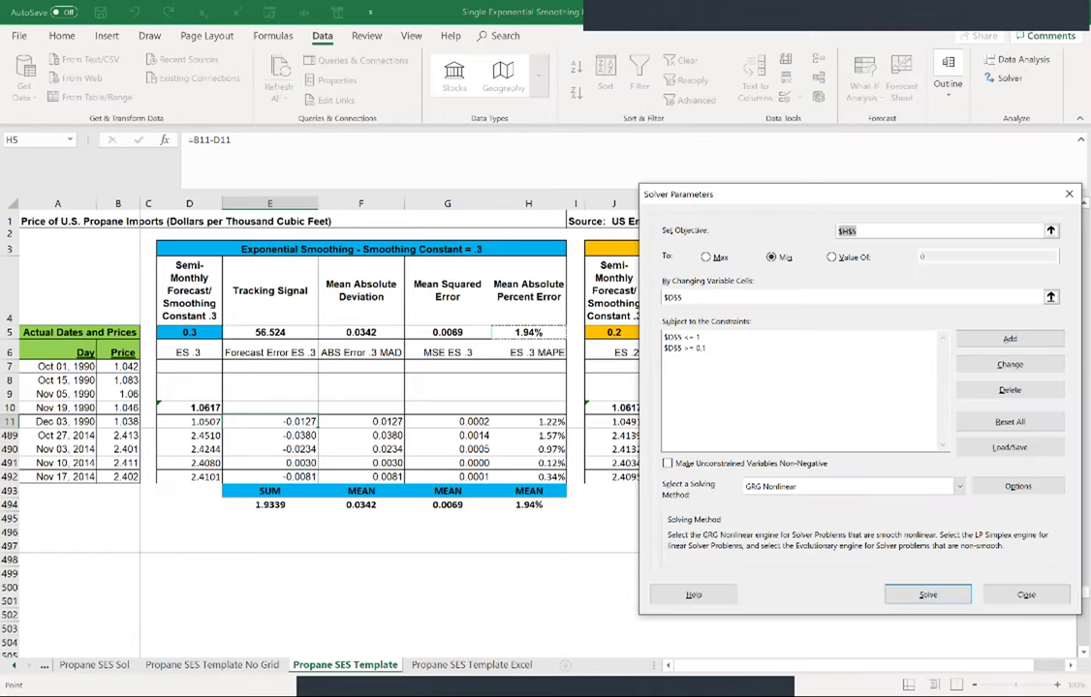
drag(853, 194, 787, 157)
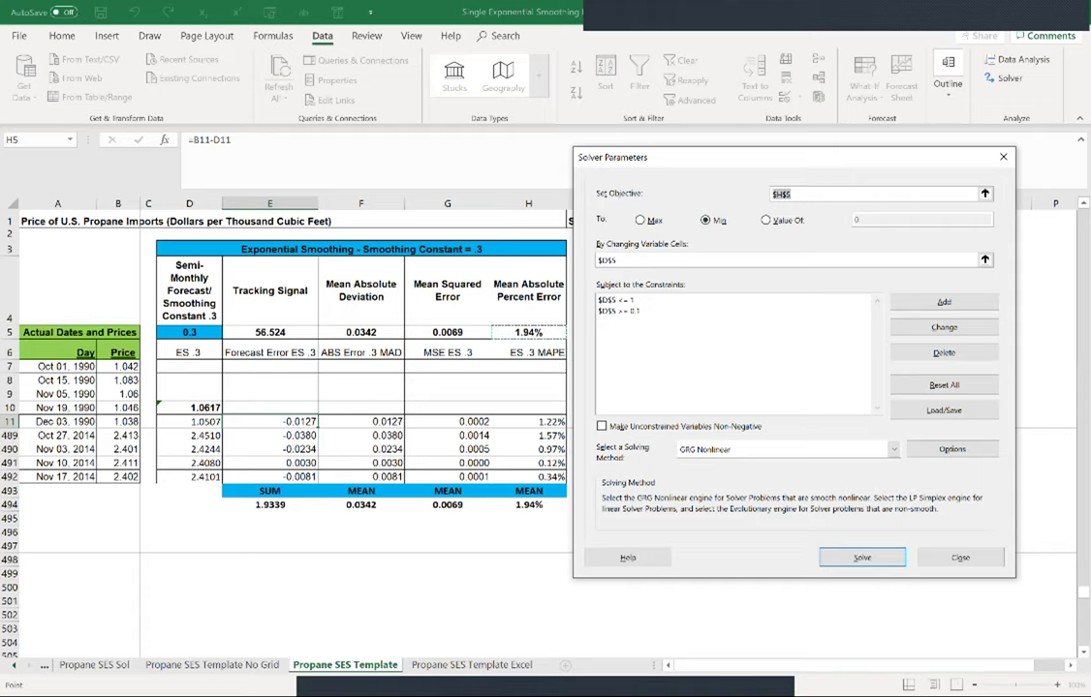
drag(762, 157, 784, 161)
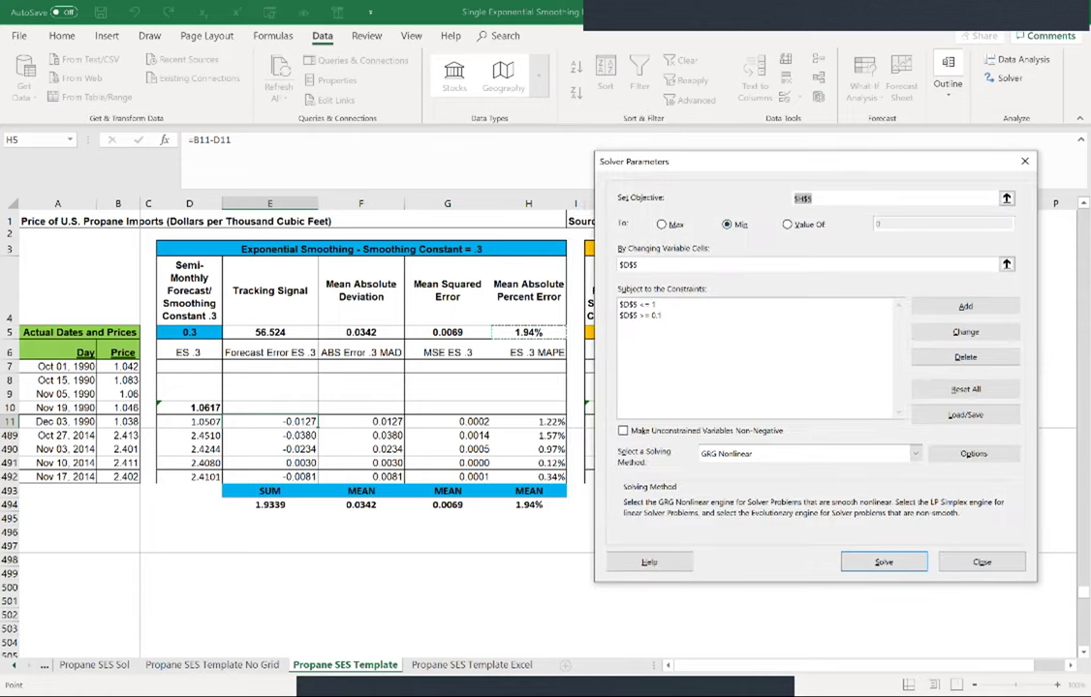
click(808, 199)
click(1006, 198)
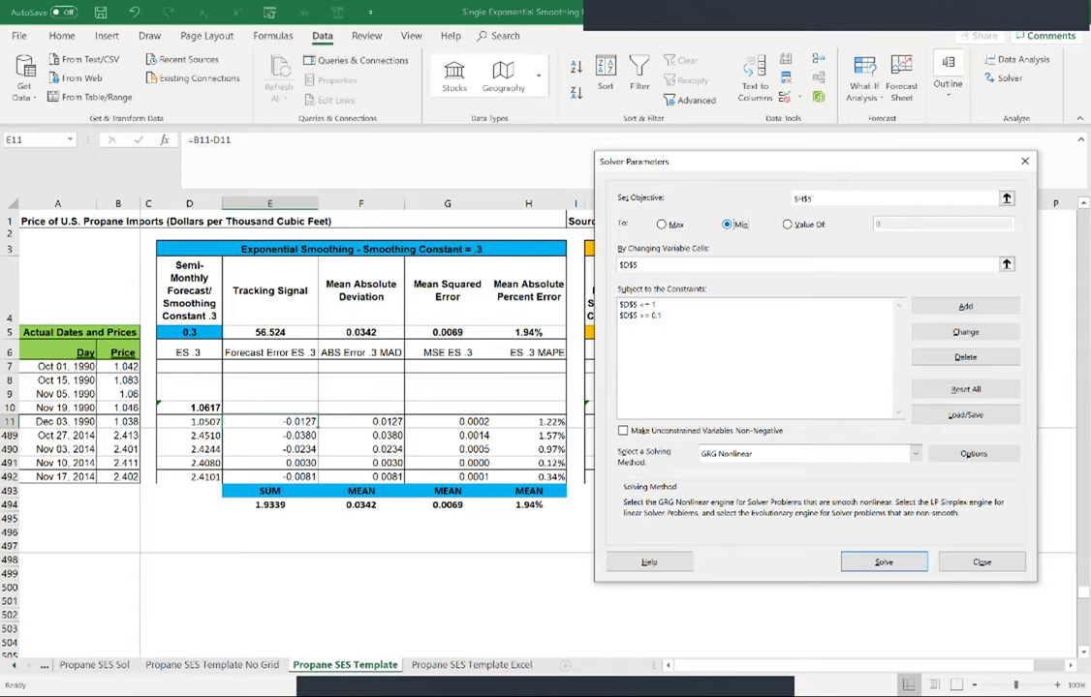
Step: Delete both existing Solver constraints on D5, the >= 0.1 one and the <= 1 one
click(754, 304)
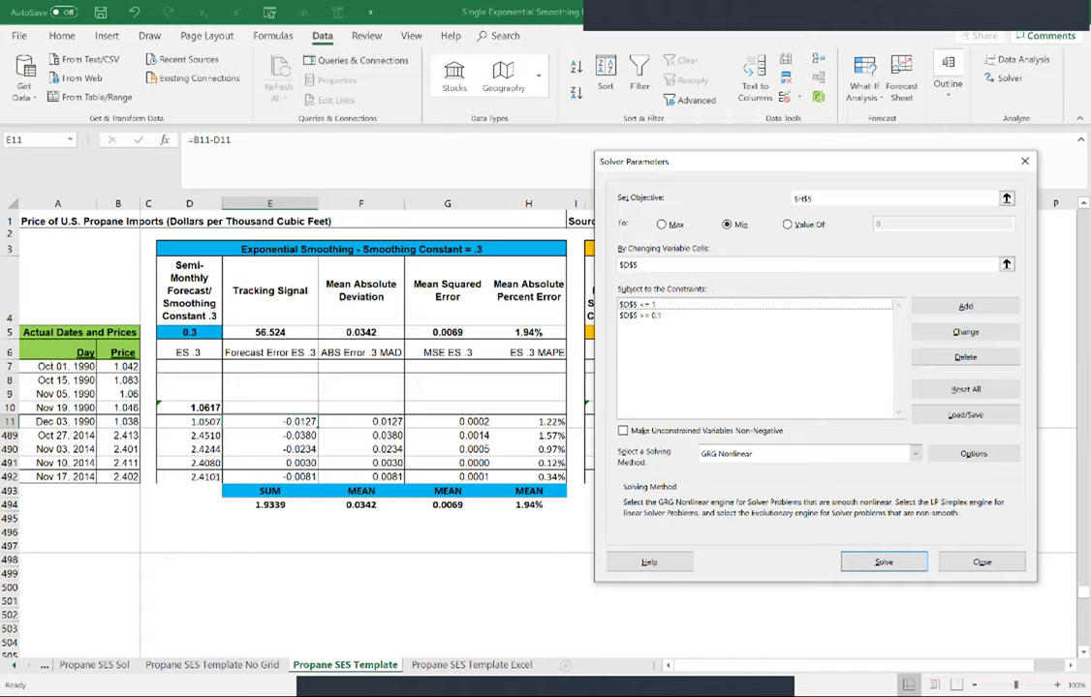
key(Down)
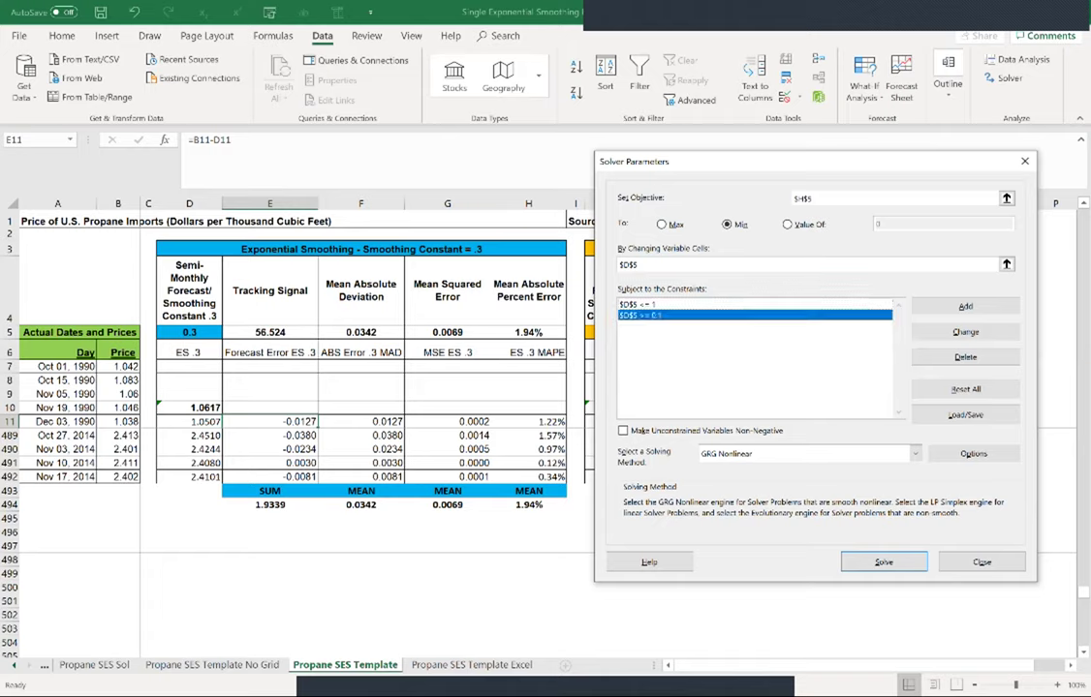
key(Tab)
key(Tab)
key(Tab)
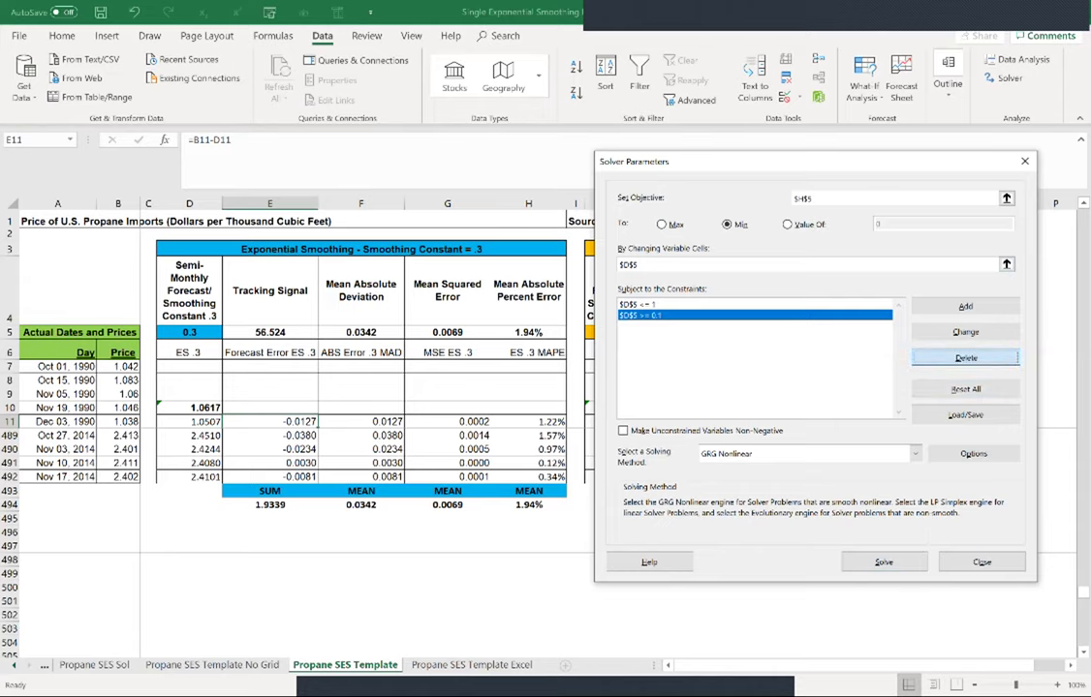
key(Return)
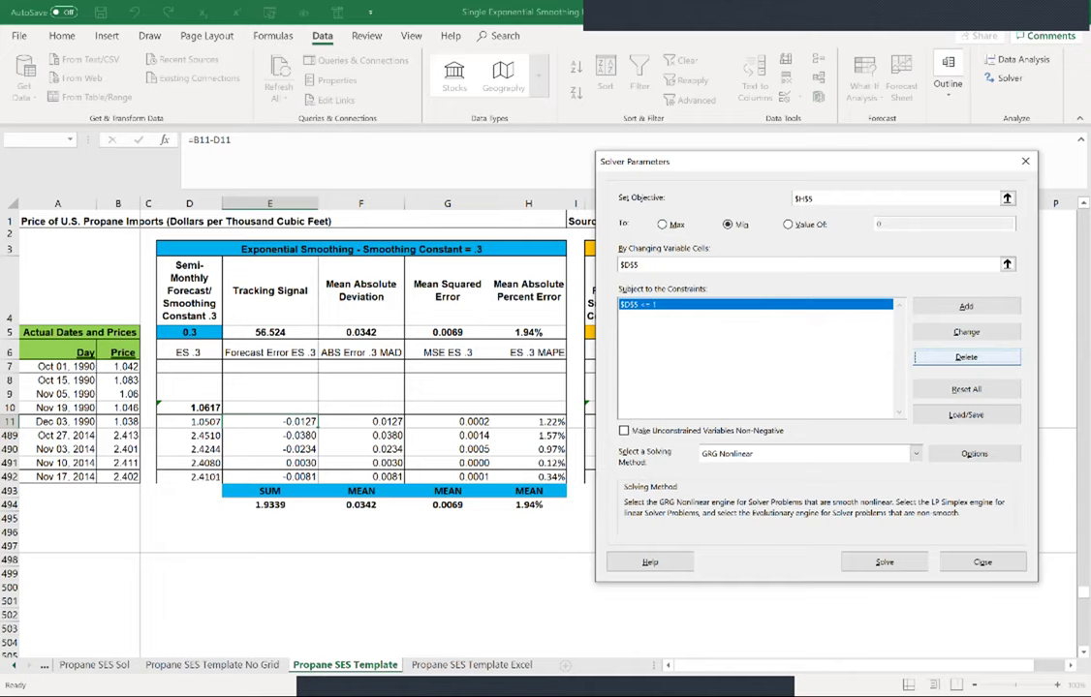
key(Return)
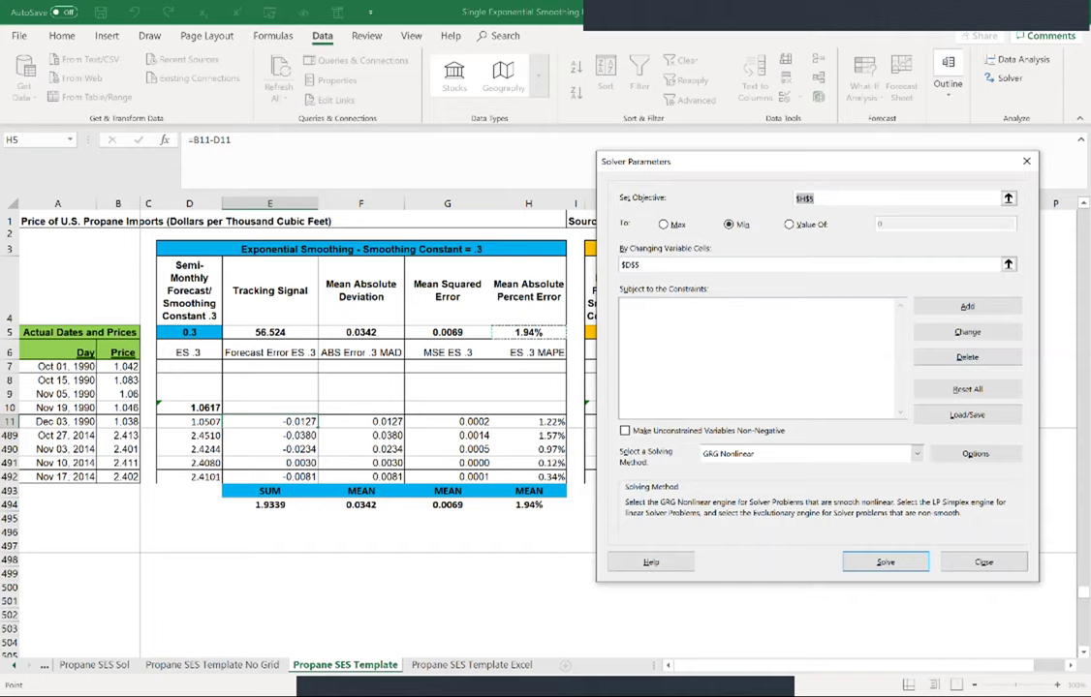
Step: Keep D5 as Solver's changing variable cell and add the constraint D5 <= 1
click(639, 265)
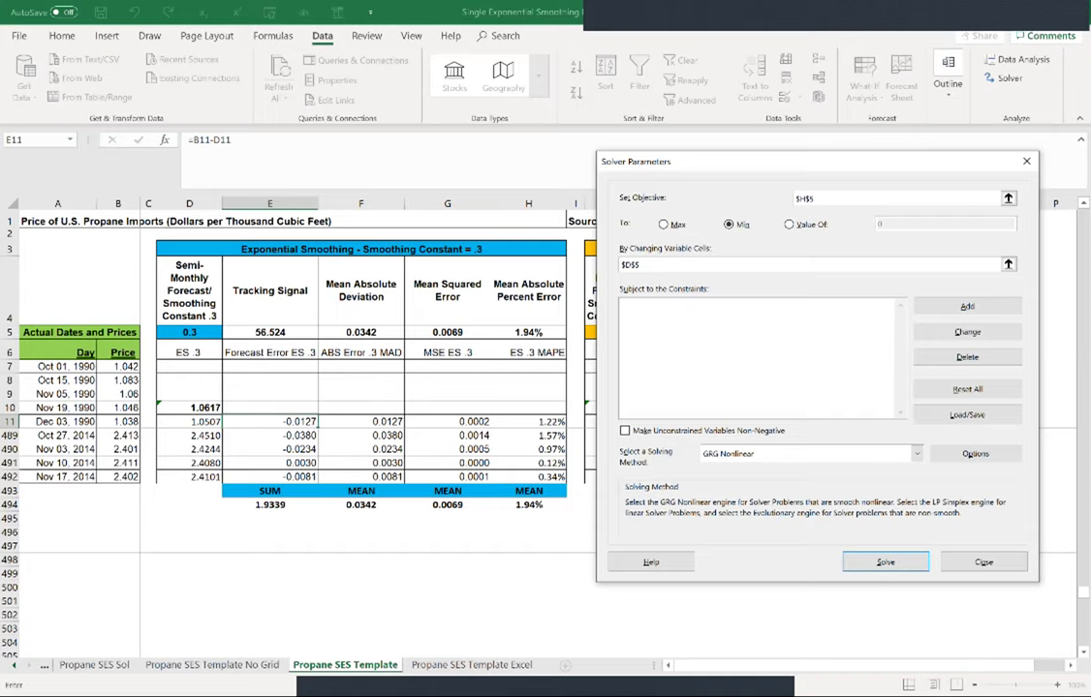
click(758, 306)
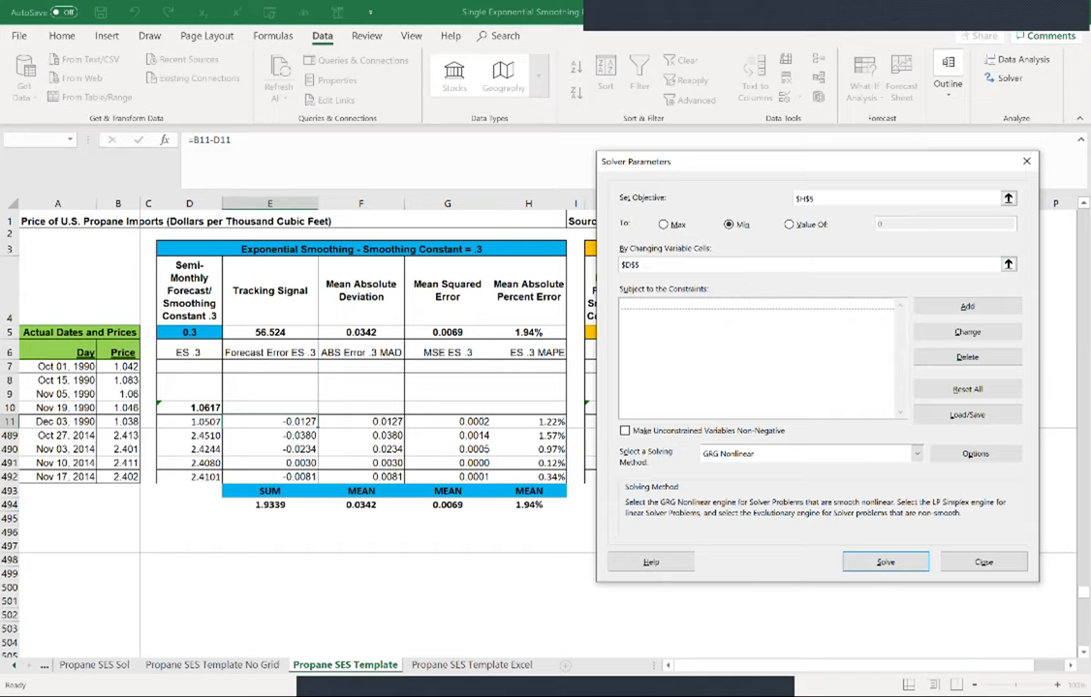
click(1008, 264)
click(757, 309)
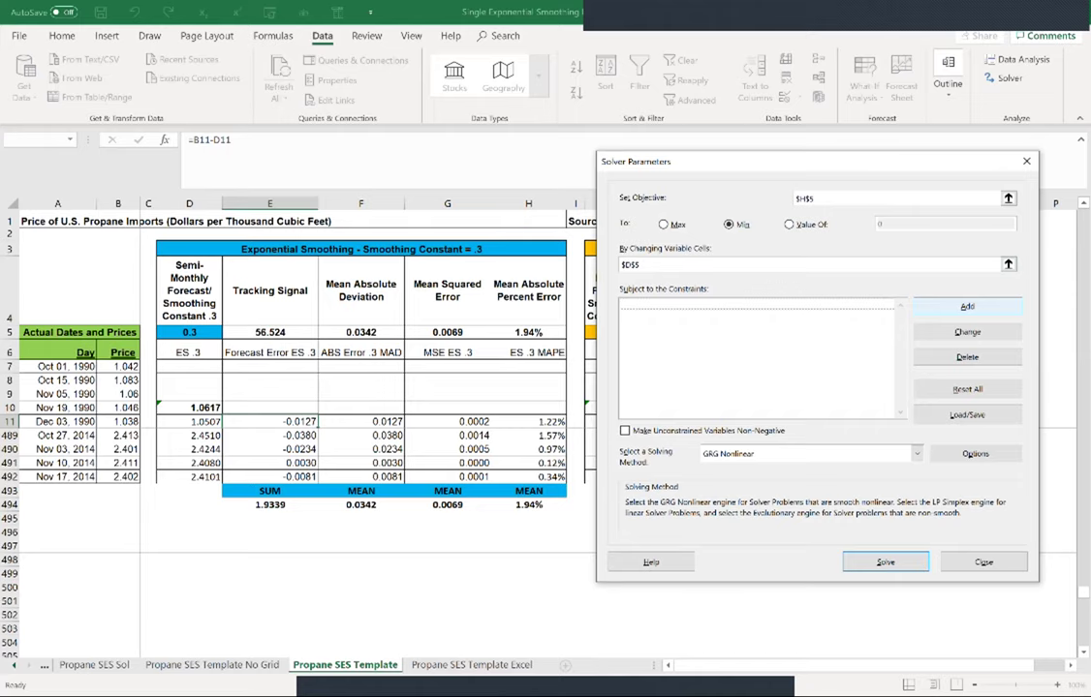
click(967, 306)
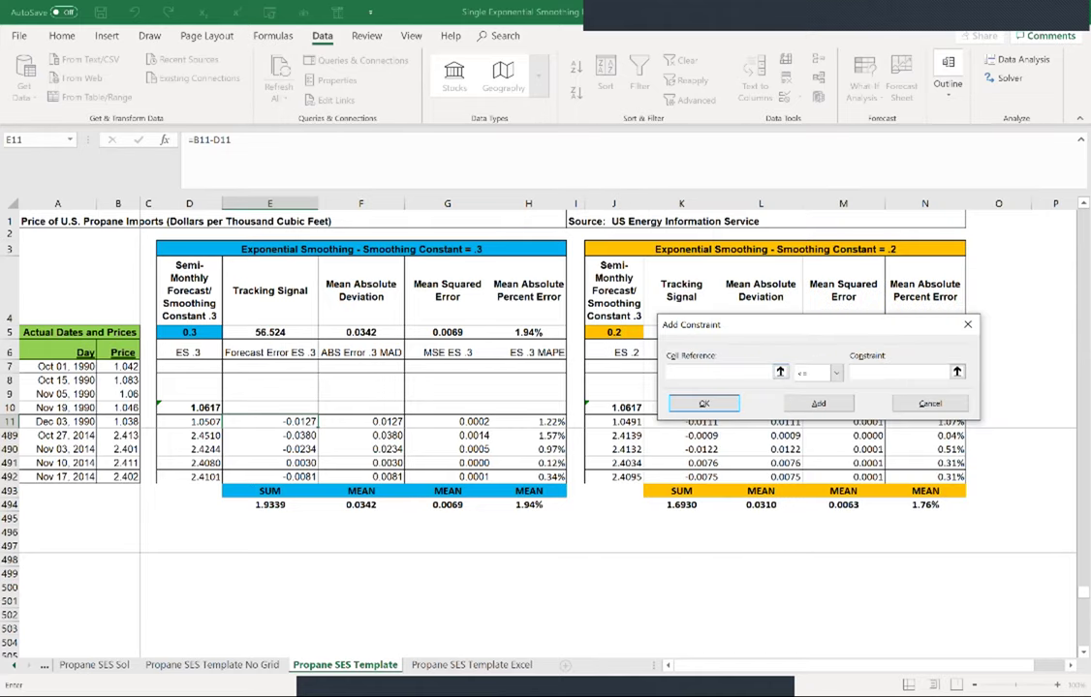
click(189, 332)
click(862, 372)
text(1)
key(Tab)
key(Return)
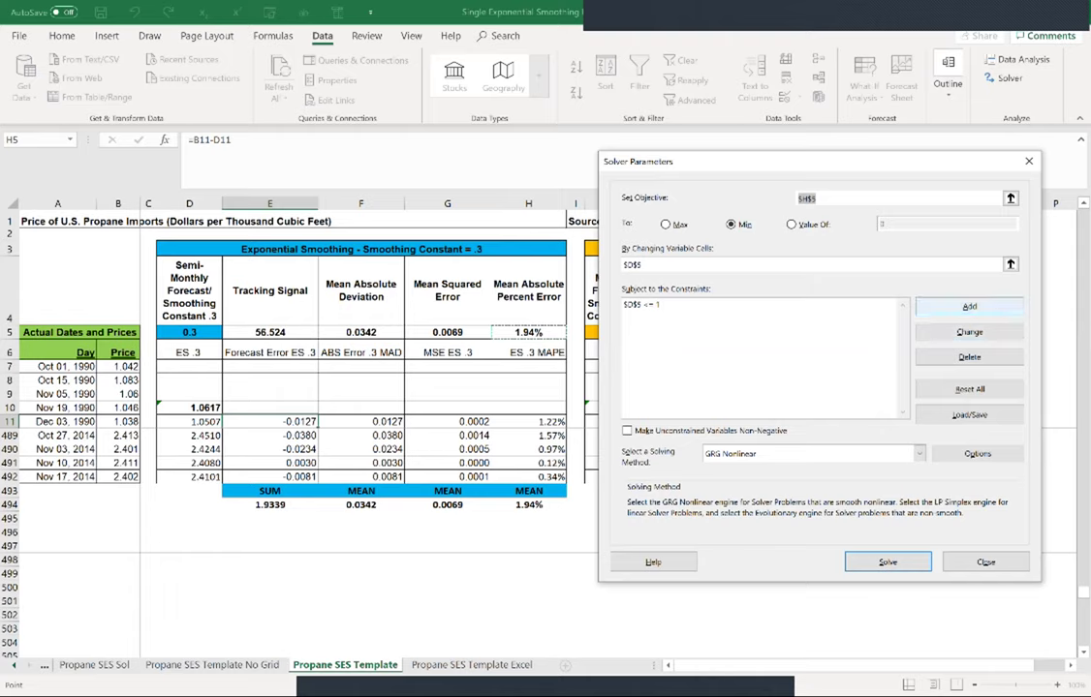
Step: Add a second Solver constraint requiring the smoothing constant in D5 to be >= 0
click(969, 306)
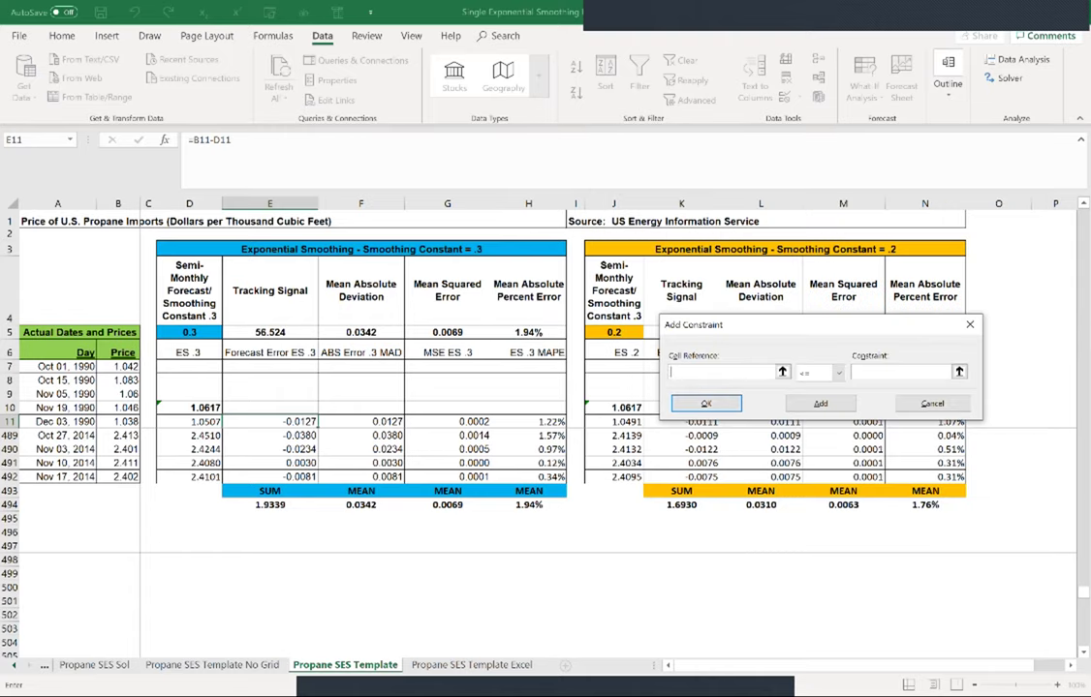
click(189, 332)
click(838, 373)
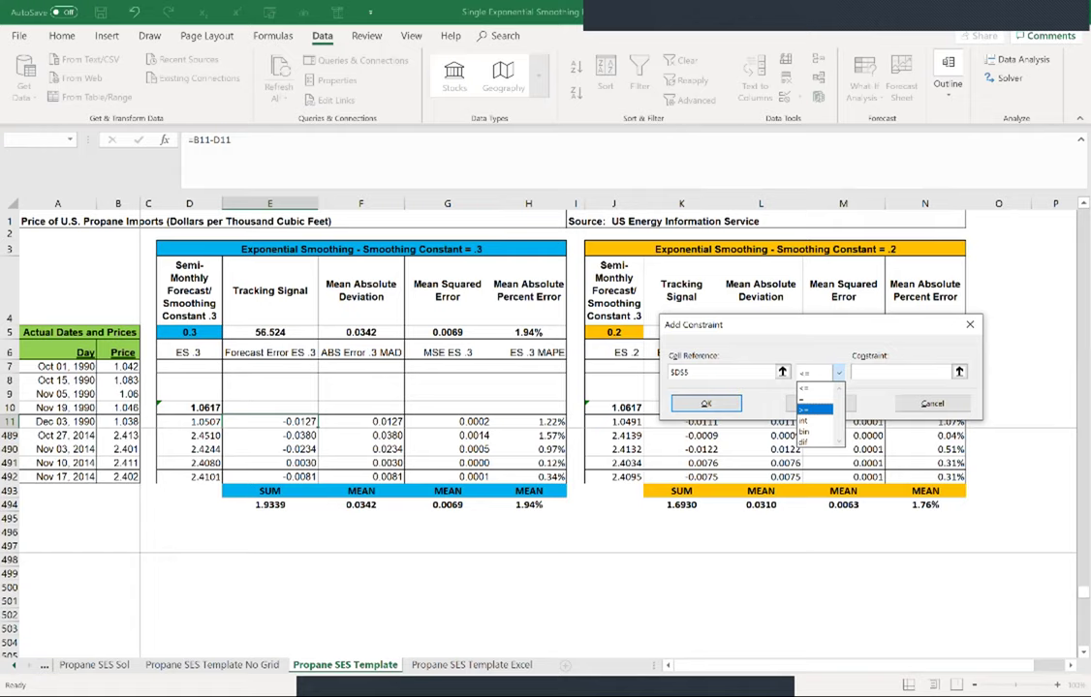
click(814, 410)
click(899, 372)
text(0)
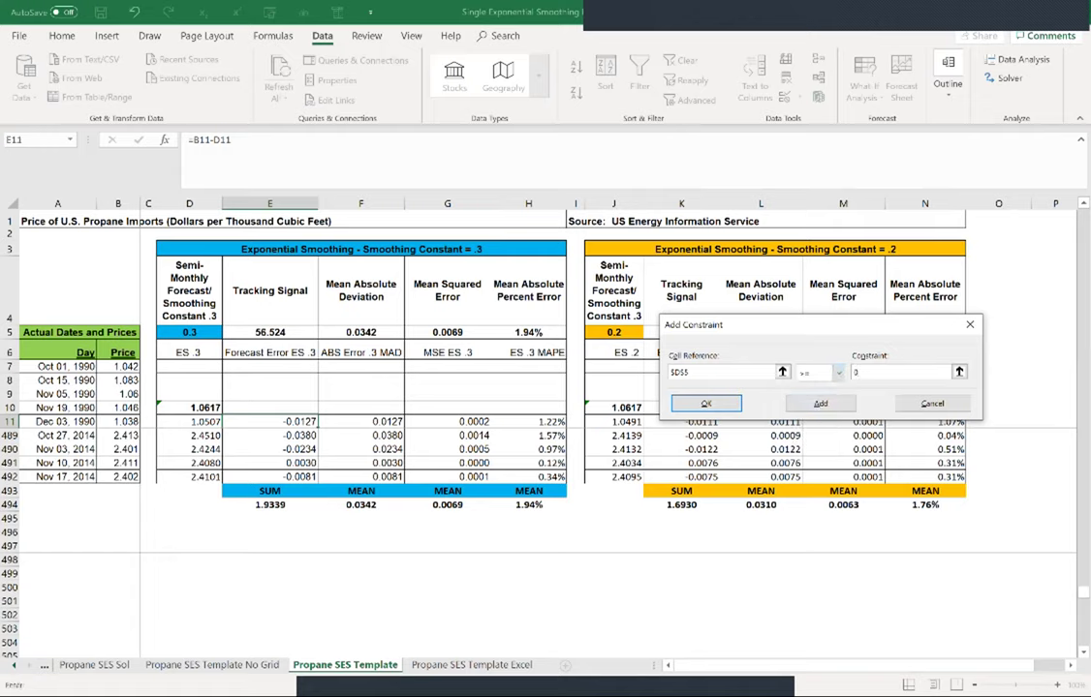
key(Return)
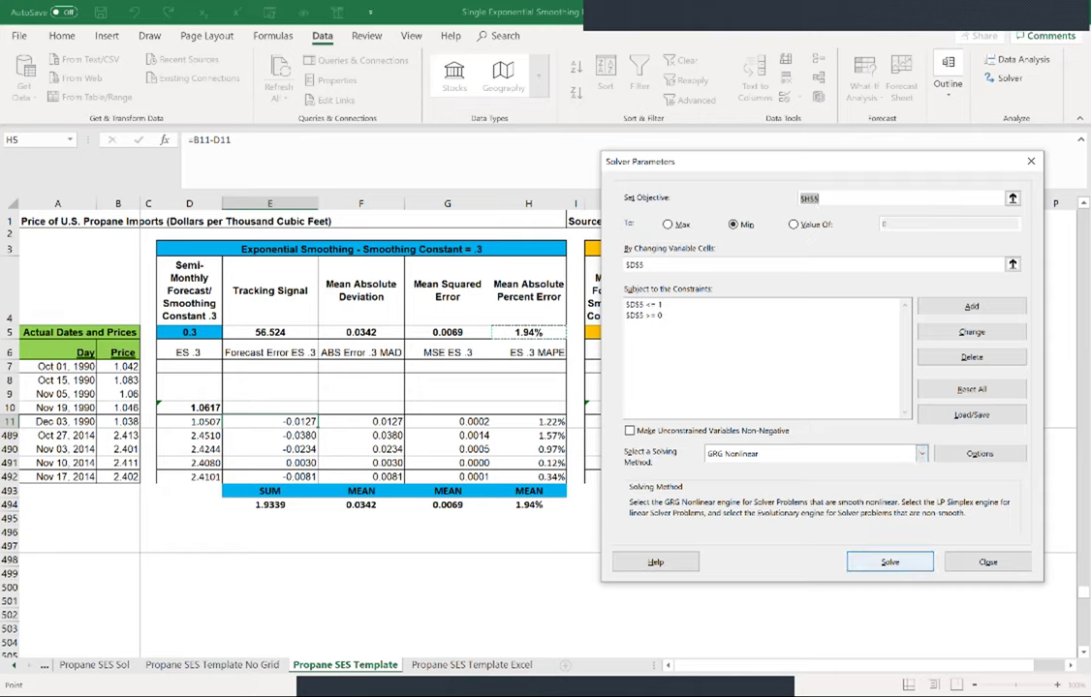
Step: Run Solver past the trial solution, move the results dialog off the summary figures, and restore the original values
key(Return)
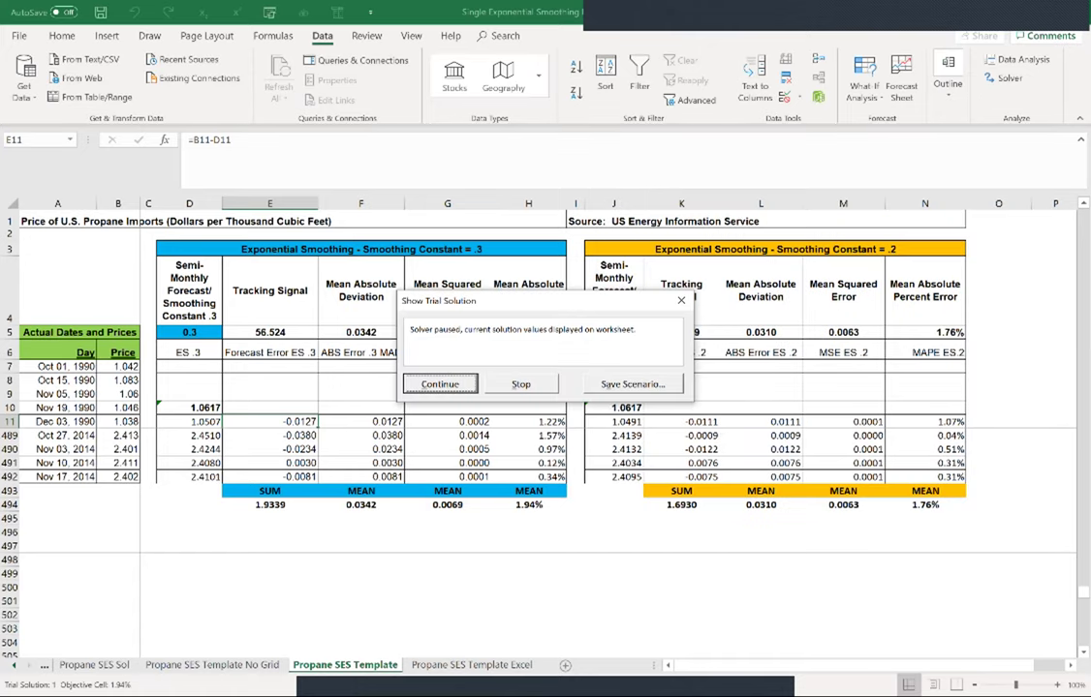
key(Return)
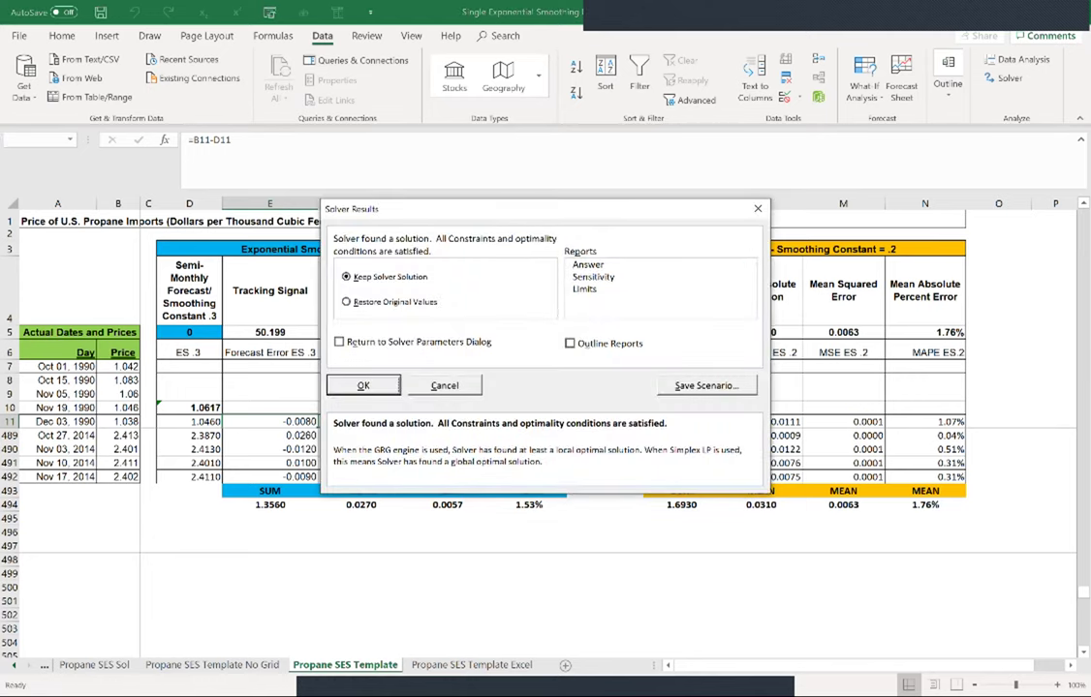
drag(614, 217, 742, 385)
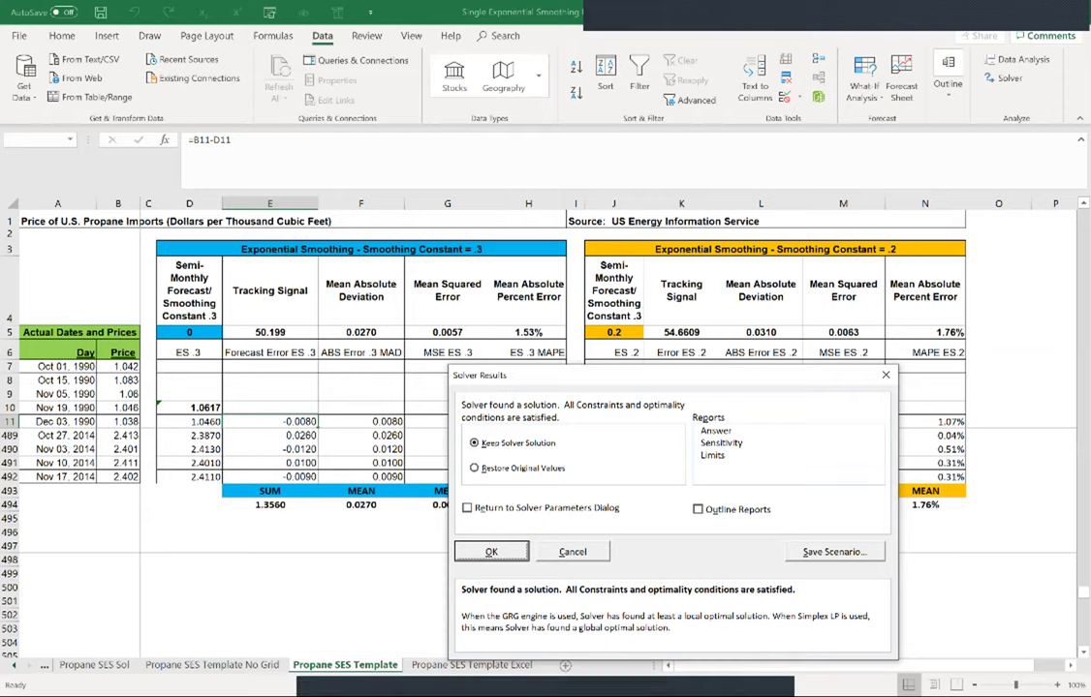
click(561, 467)
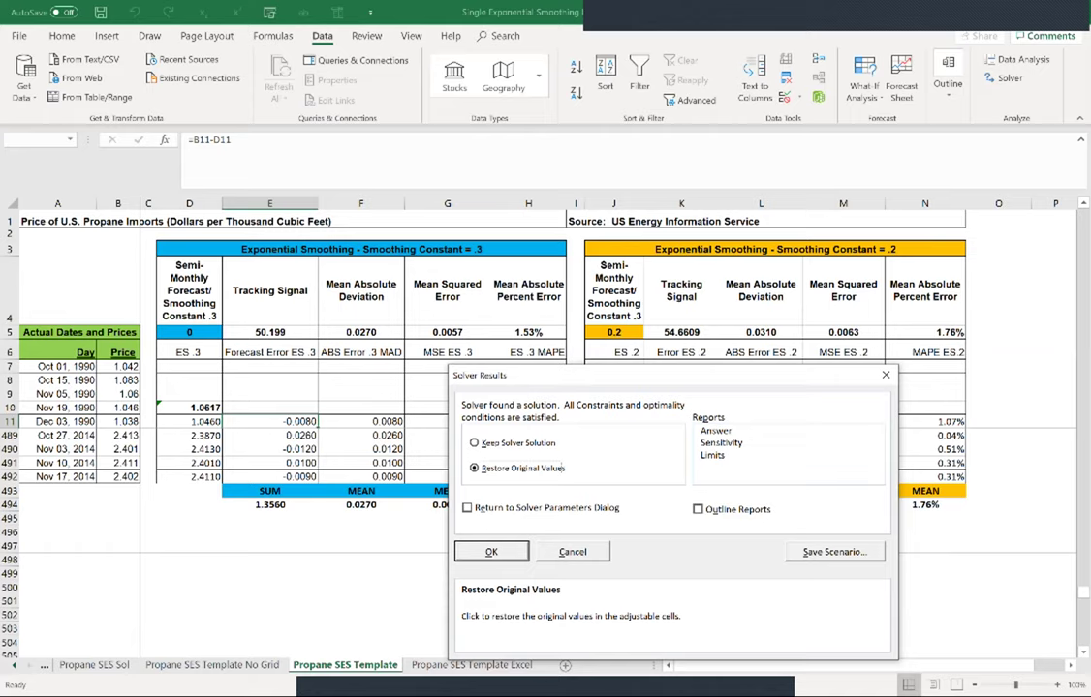
key(Return)
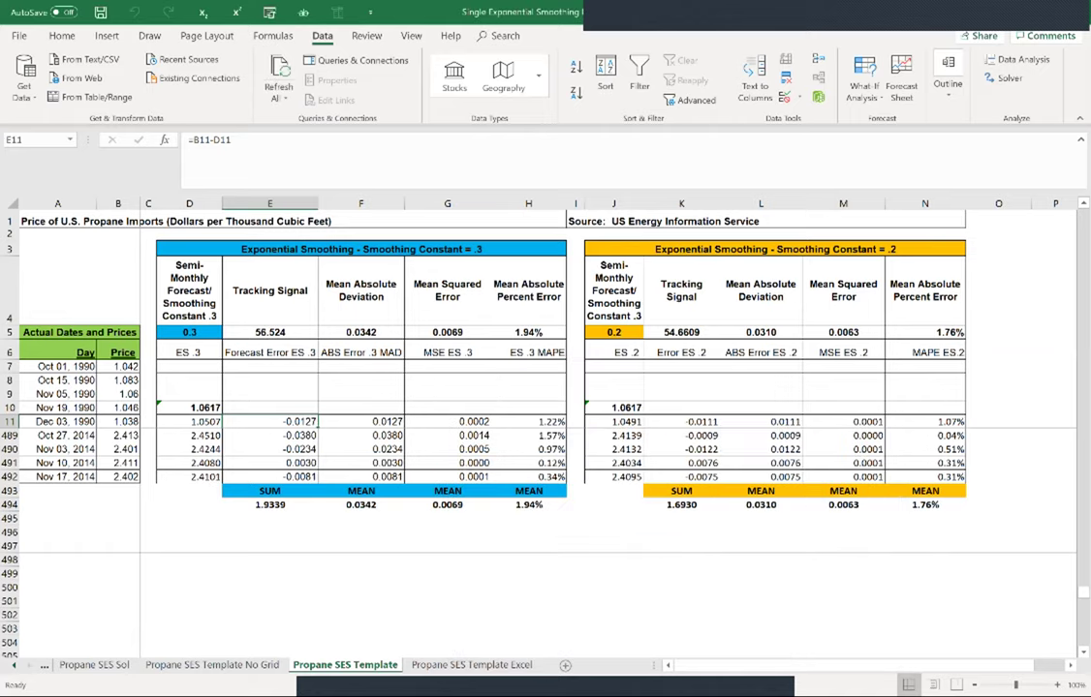
click(189, 333)
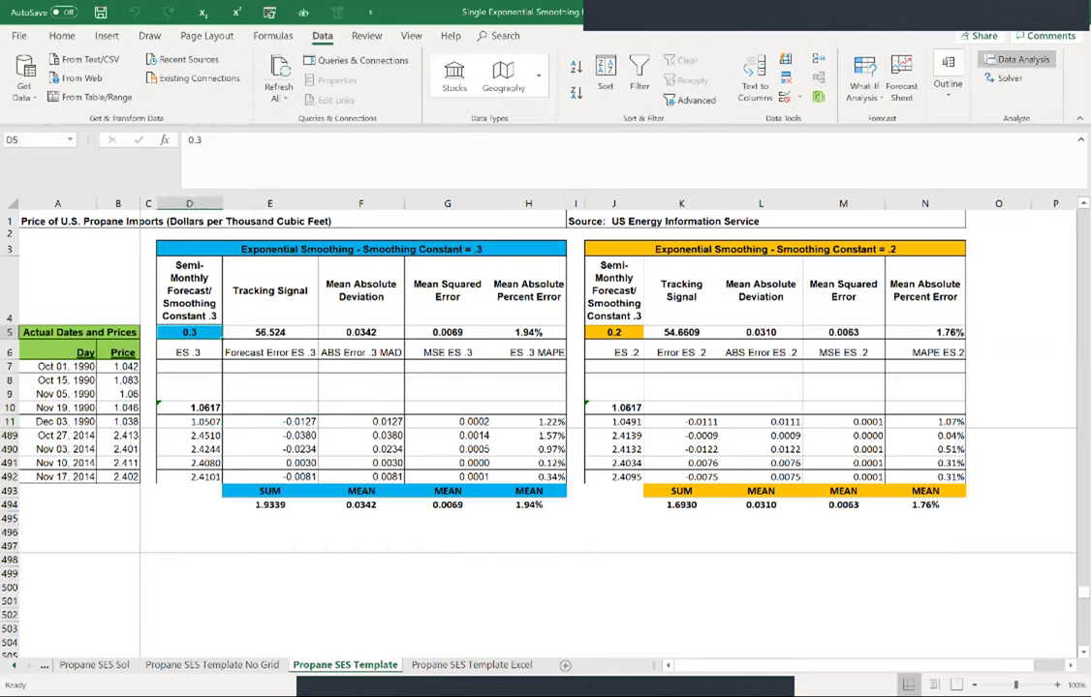
click(1017, 60)
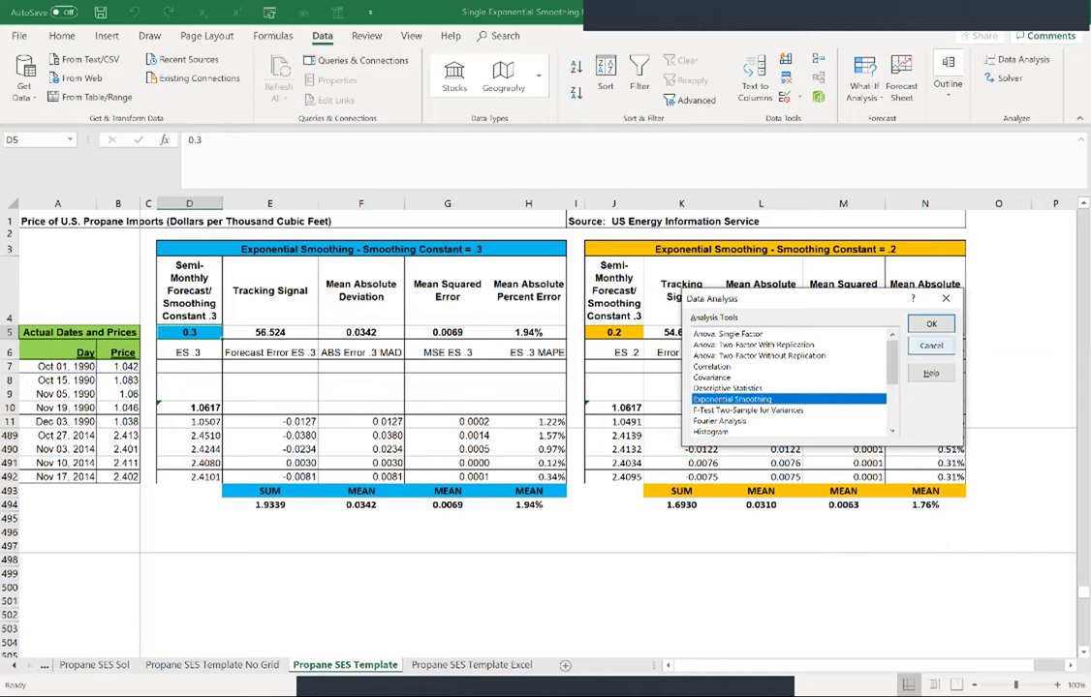
key(Return)
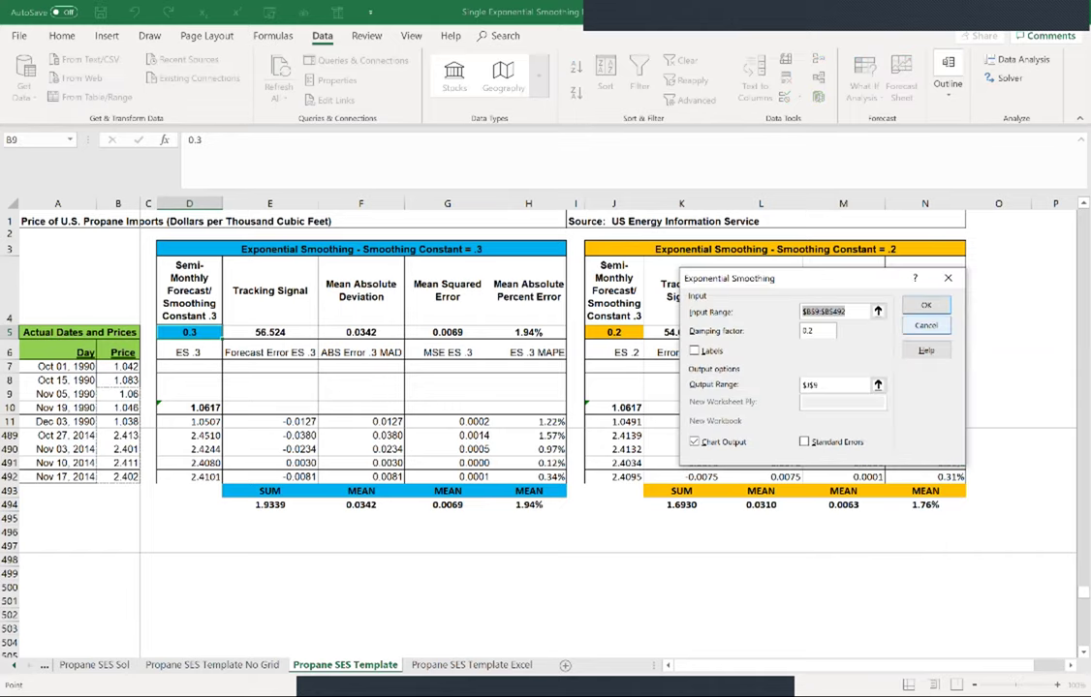
key(Escape)
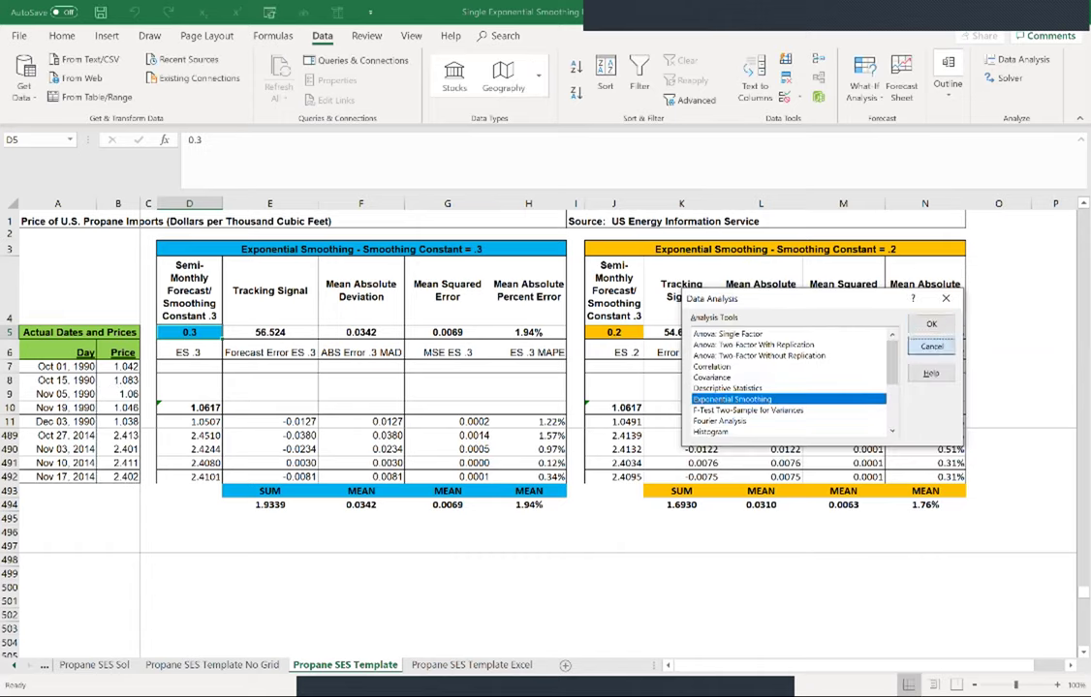
click(931, 347)
Step: Change Solver's lower-bound constraint on the smoothing constant in D5 to >= 0.1
click(1006, 77)
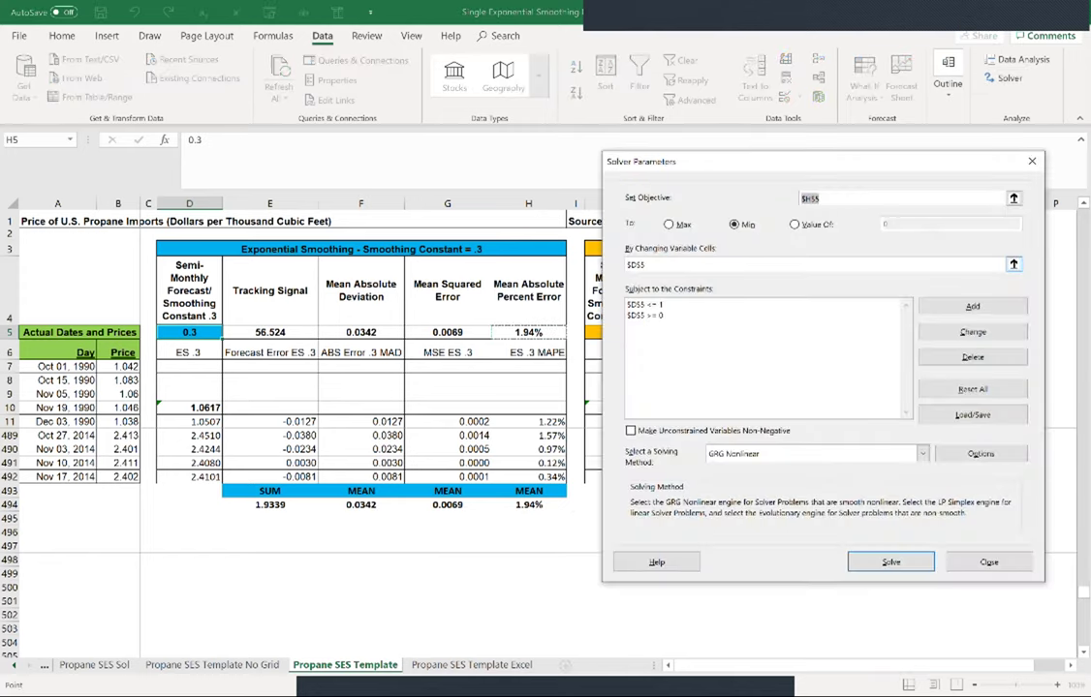
click(762, 315)
click(972, 331)
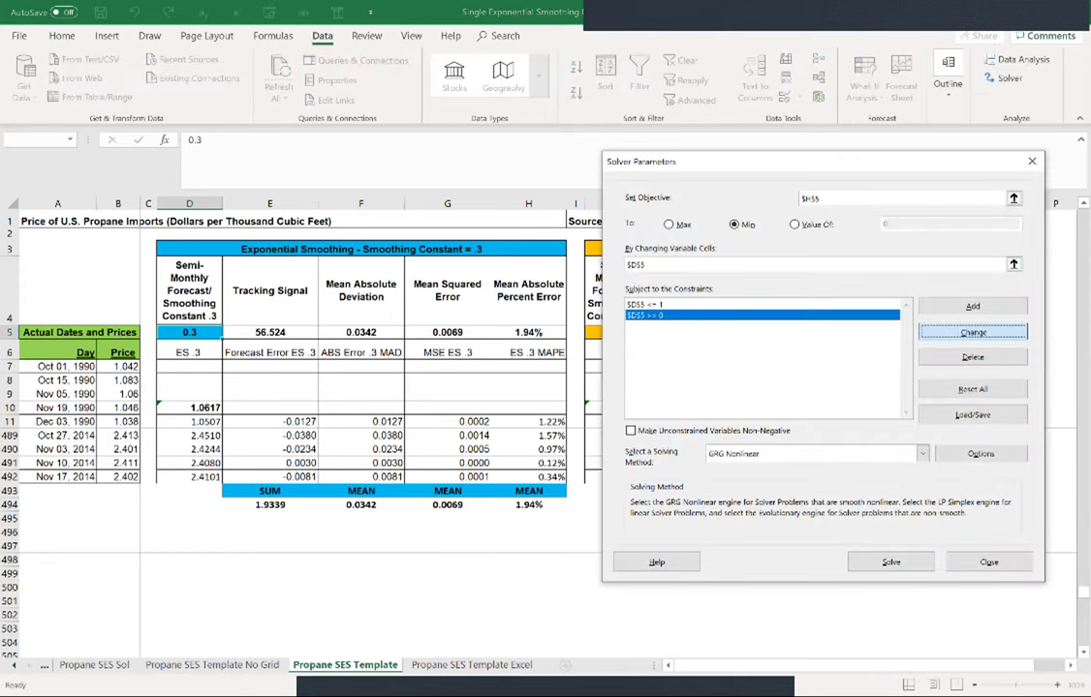
click(973, 333)
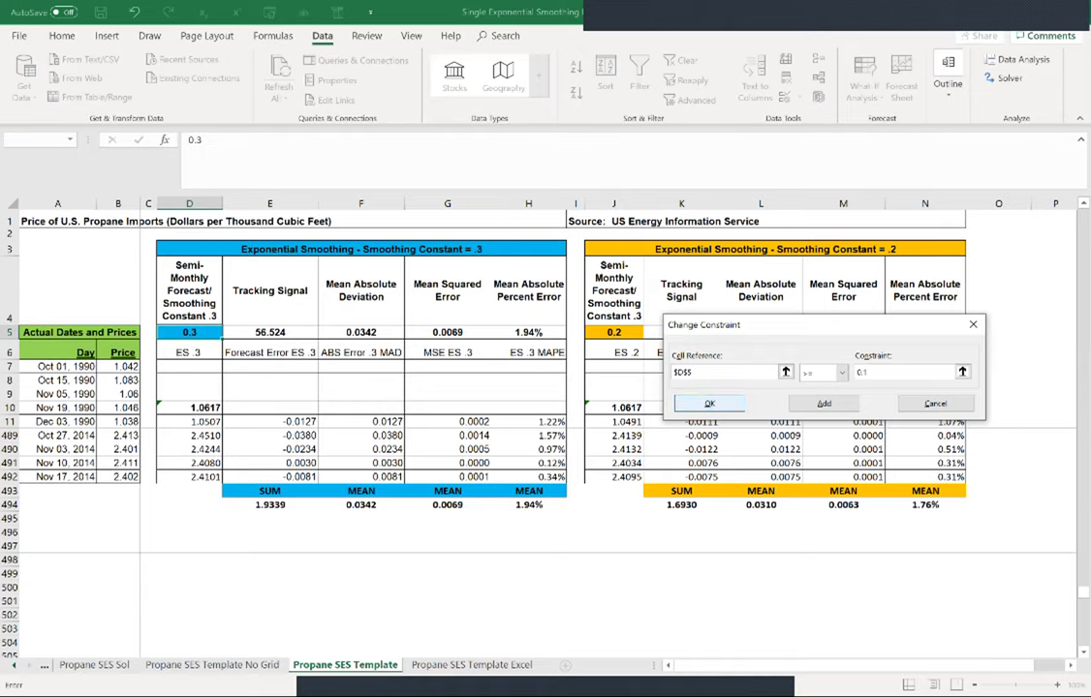
key(Return)
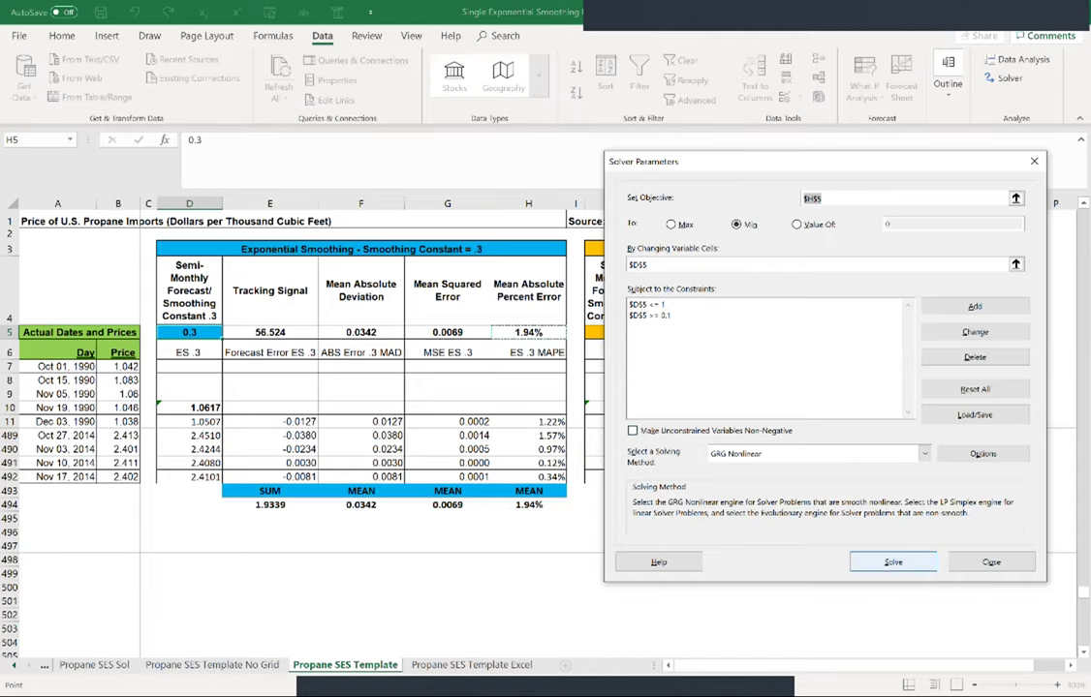
Step: Run Solver through its trial solutions, move the results dialog off the .3 summary figures, and keep the Solver solution
click(893, 562)
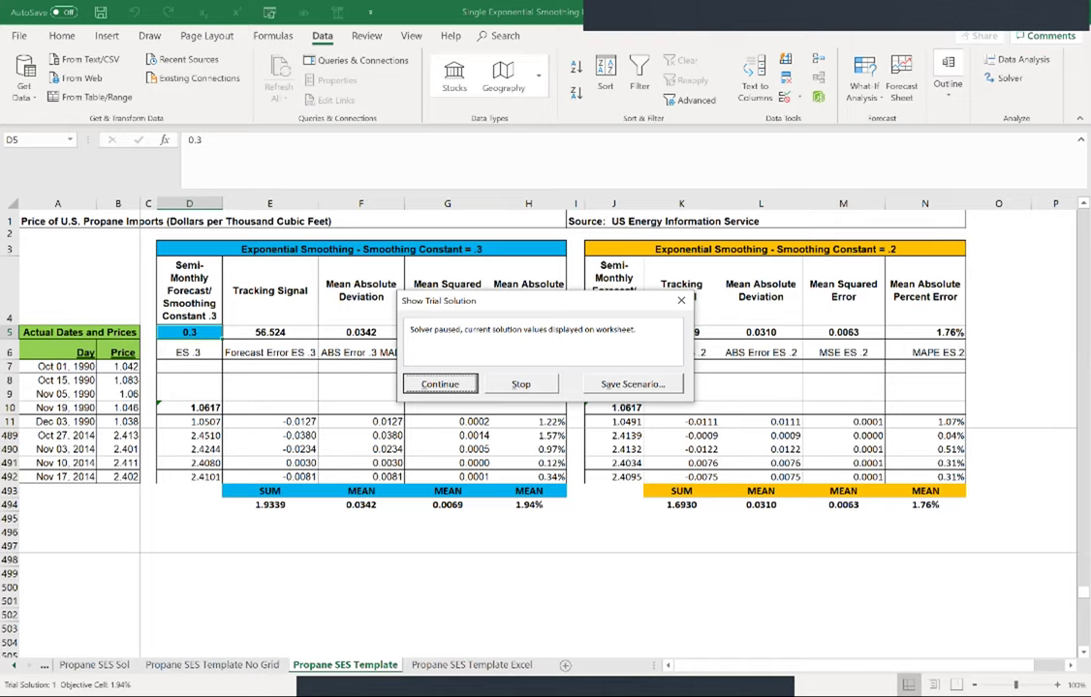
key(Return)
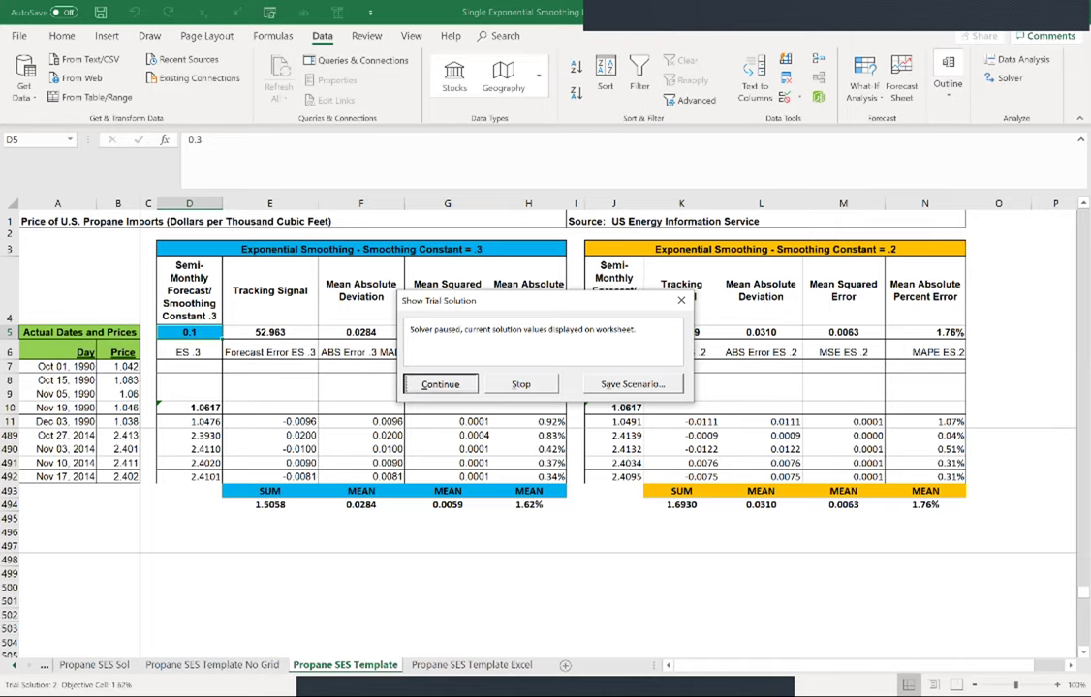
key(Return)
drag(523, 208, 773, 333)
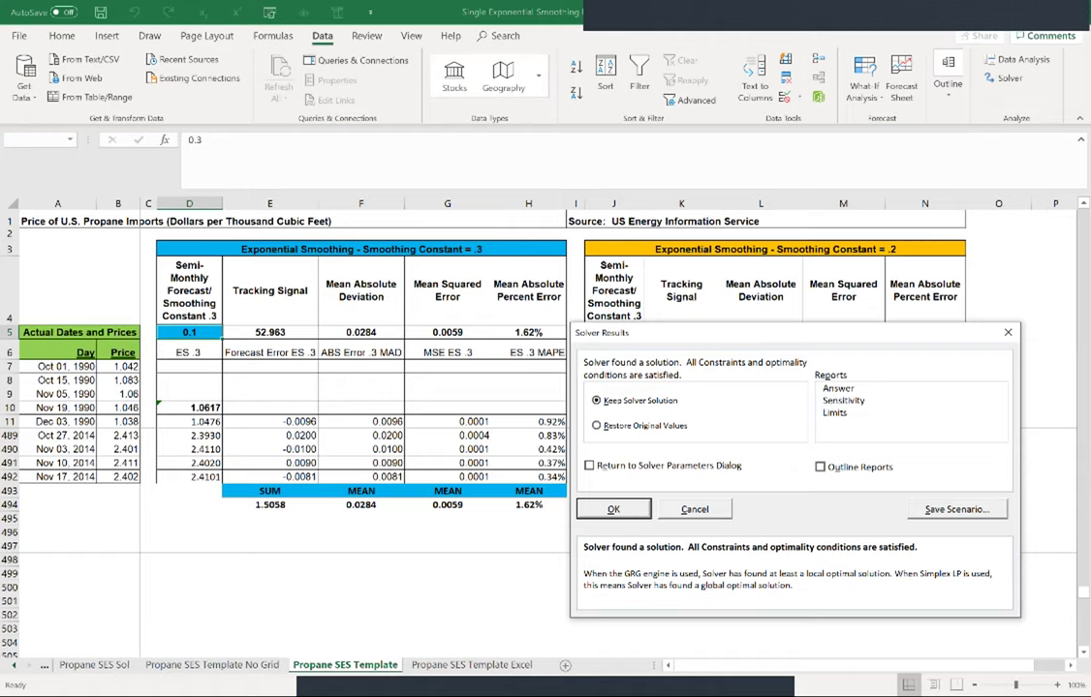
key(Return)
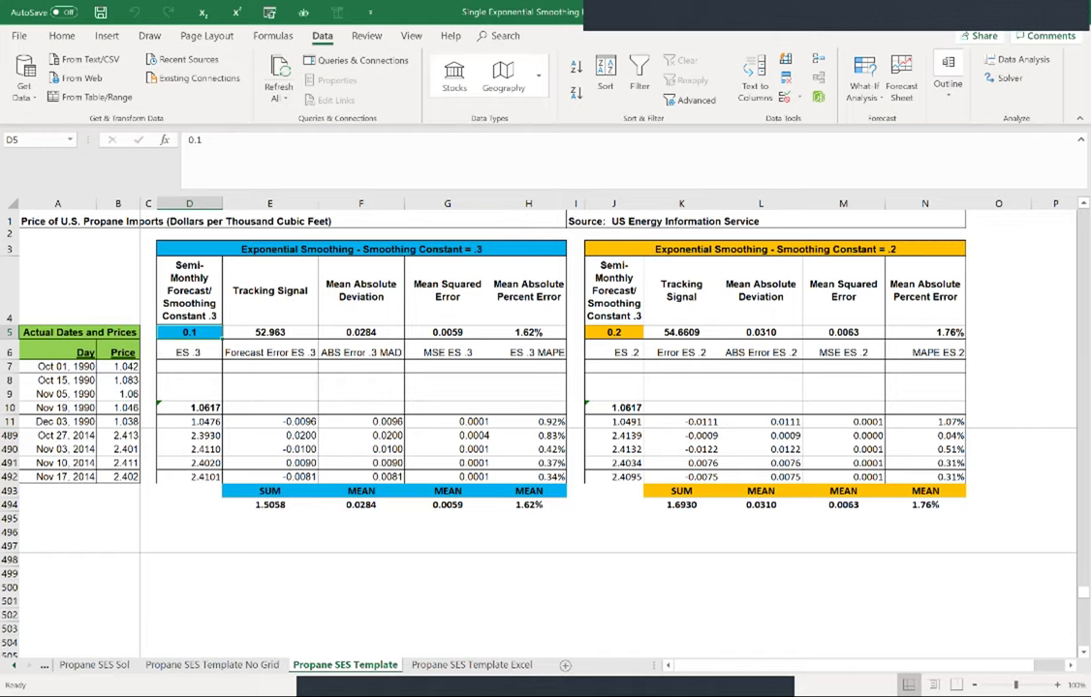
Step: Switch to the Propane SES Template Excel worksheet and select D9, the marked starting cell for the .3 forecast
click(360, 614)
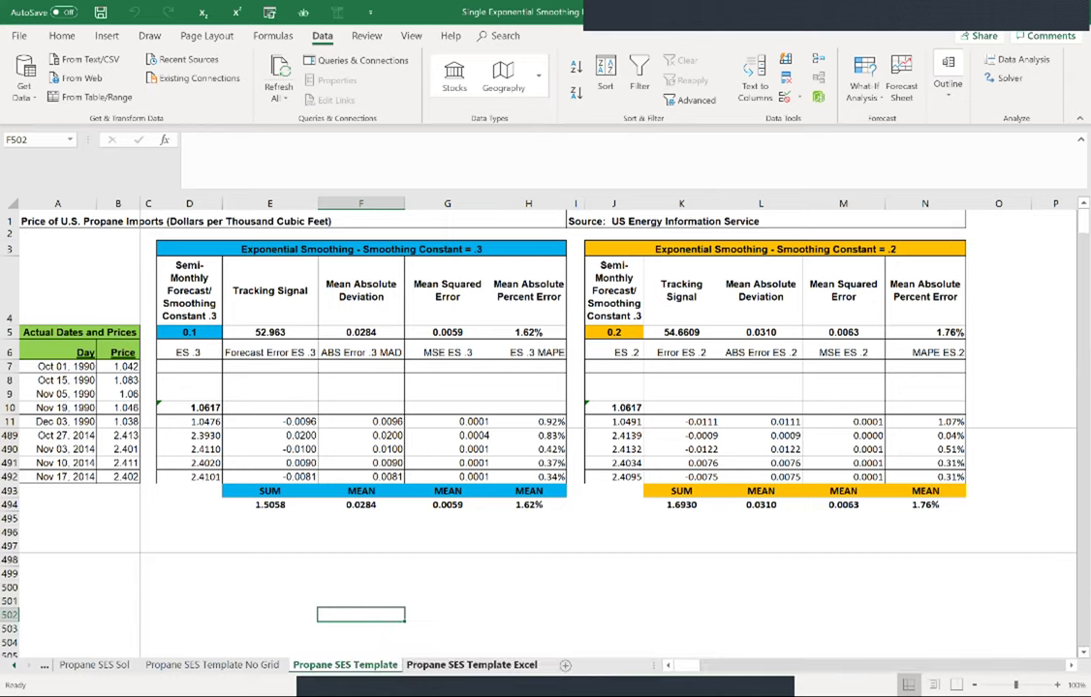
click(471, 665)
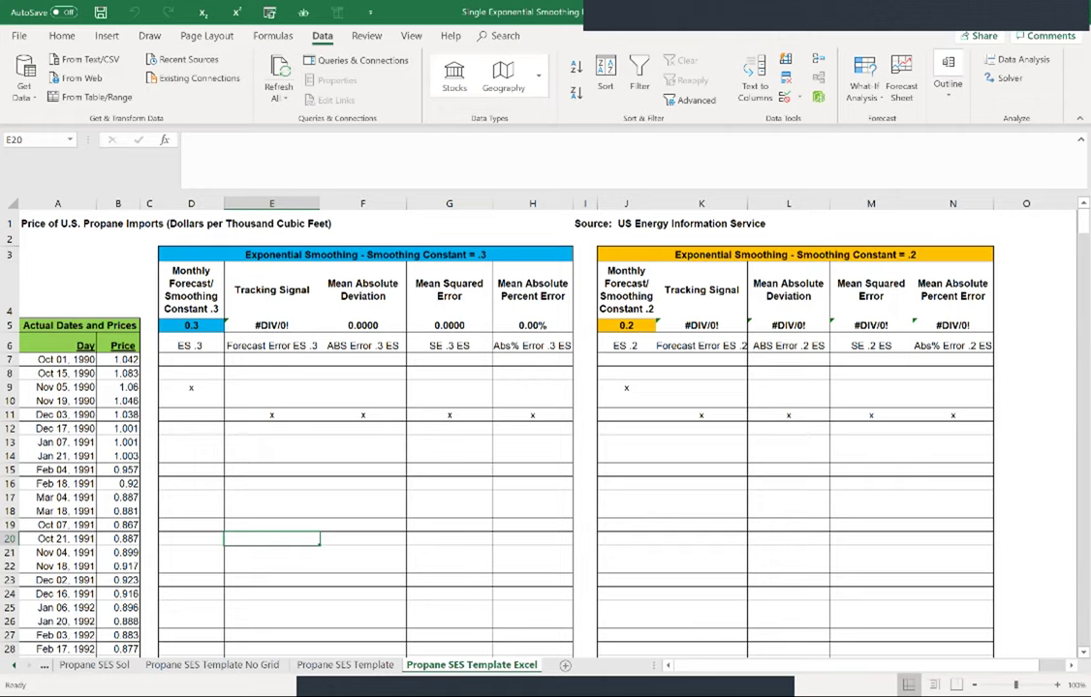
click(191, 388)
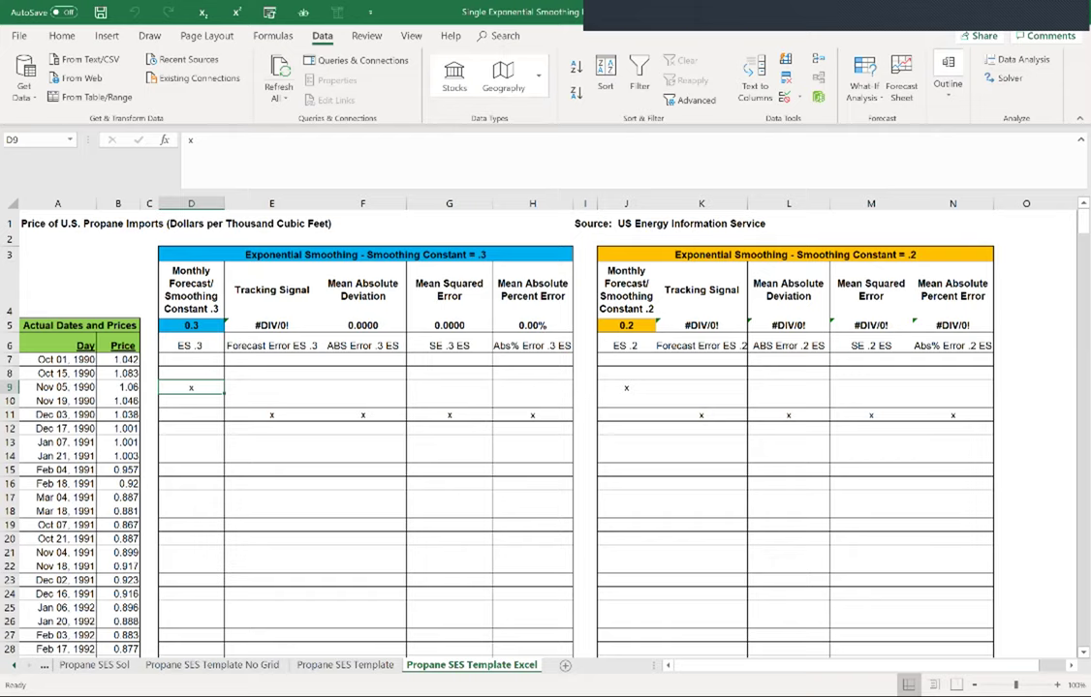
click(191, 428)
click(191, 415)
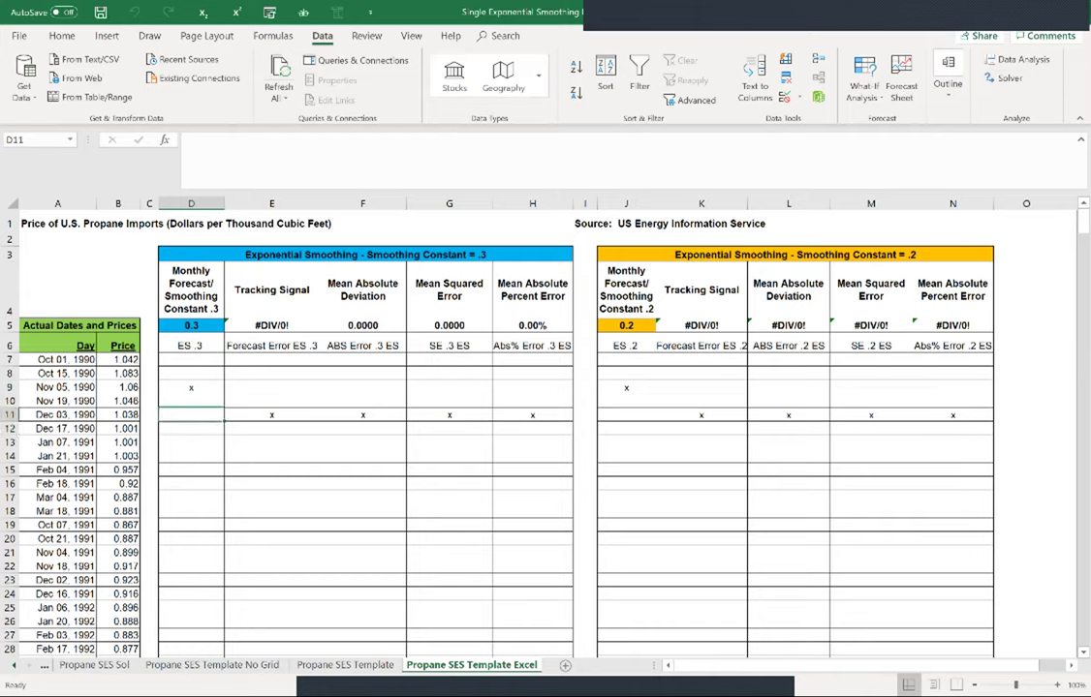
click(191, 387)
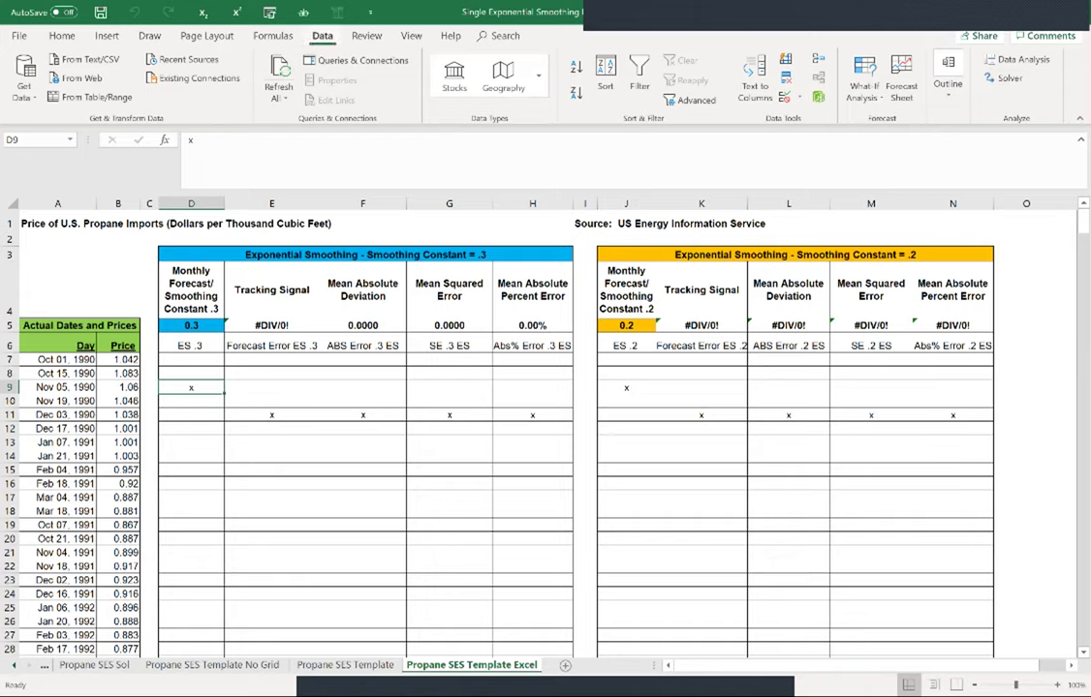
Step: Open the Exponential Smoothing analysis tool and set its damping factor to .3
click(1018, 59)
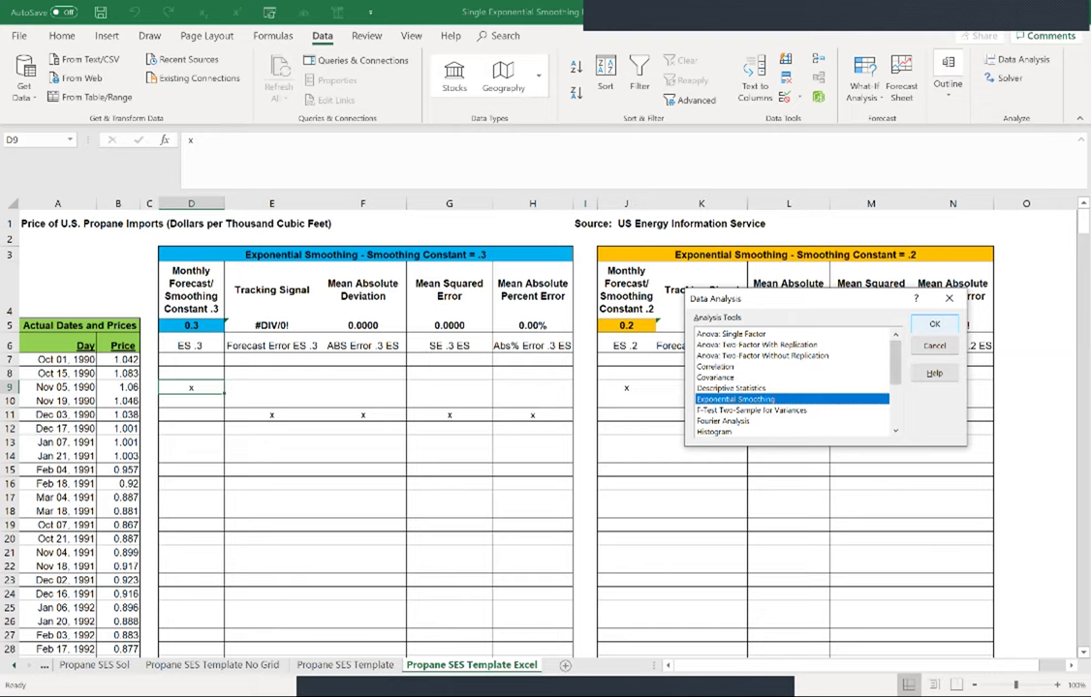
key(Return)
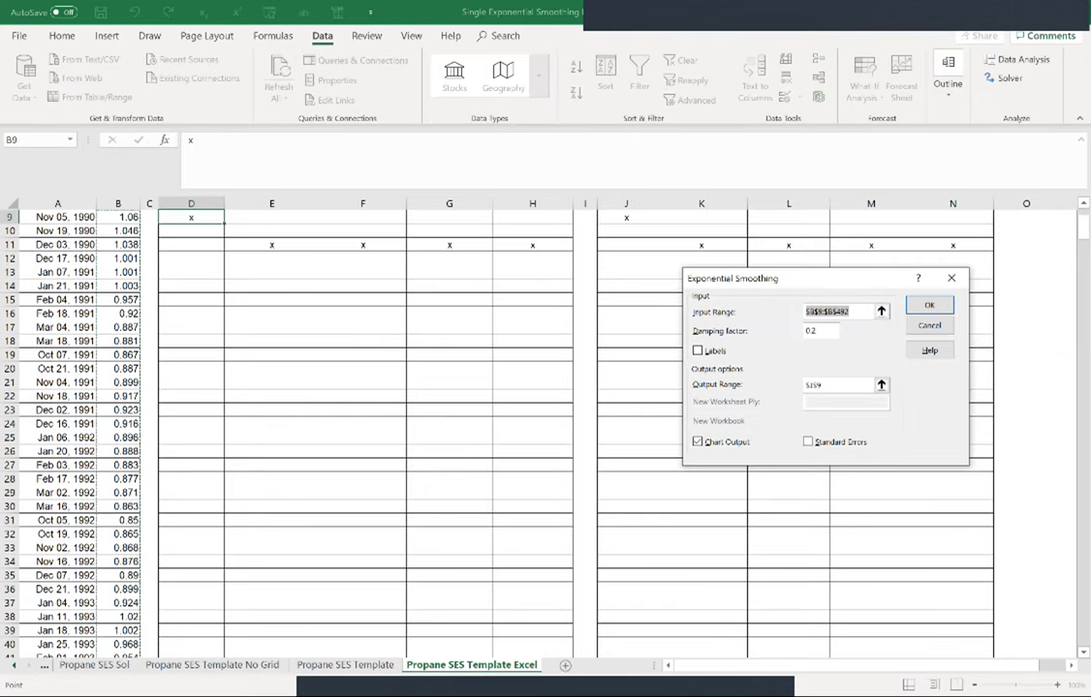
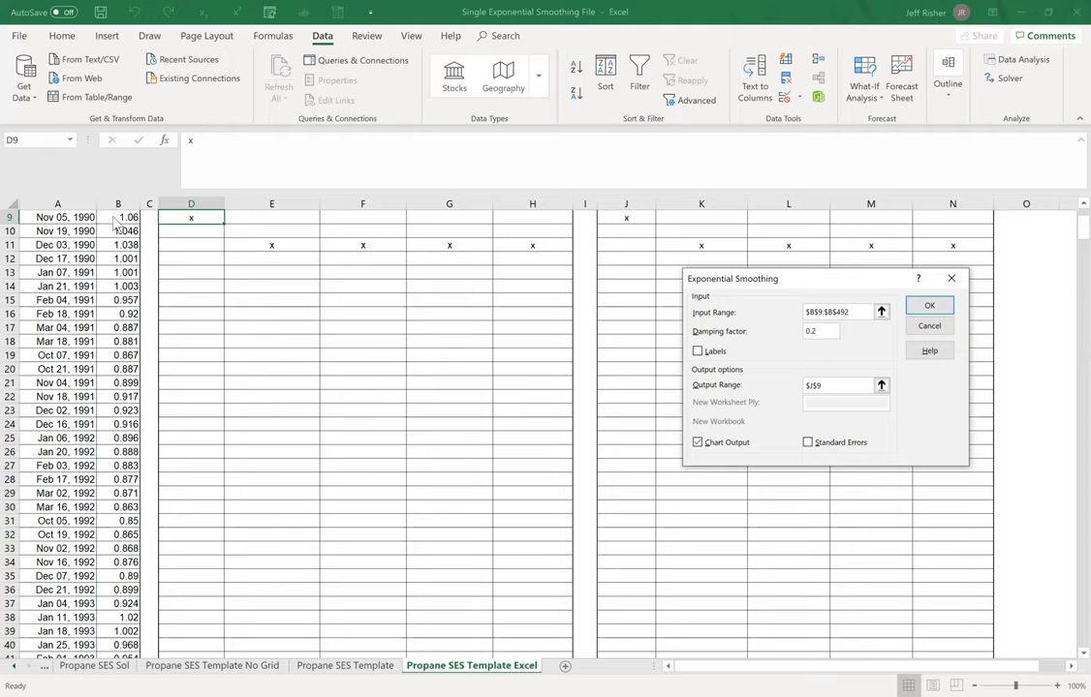
drag(828, 334, 787, 339)
key(BackSpace)
text(.3)
Step: Set the output range to $D$9, turn off chart output, and run Exponential Smoothing, overwriting the existing data in column D
click(828, 385)
drag(826, 383, 789, 391)
key(BackSpace)
click(173, 218)
click(698, 443)
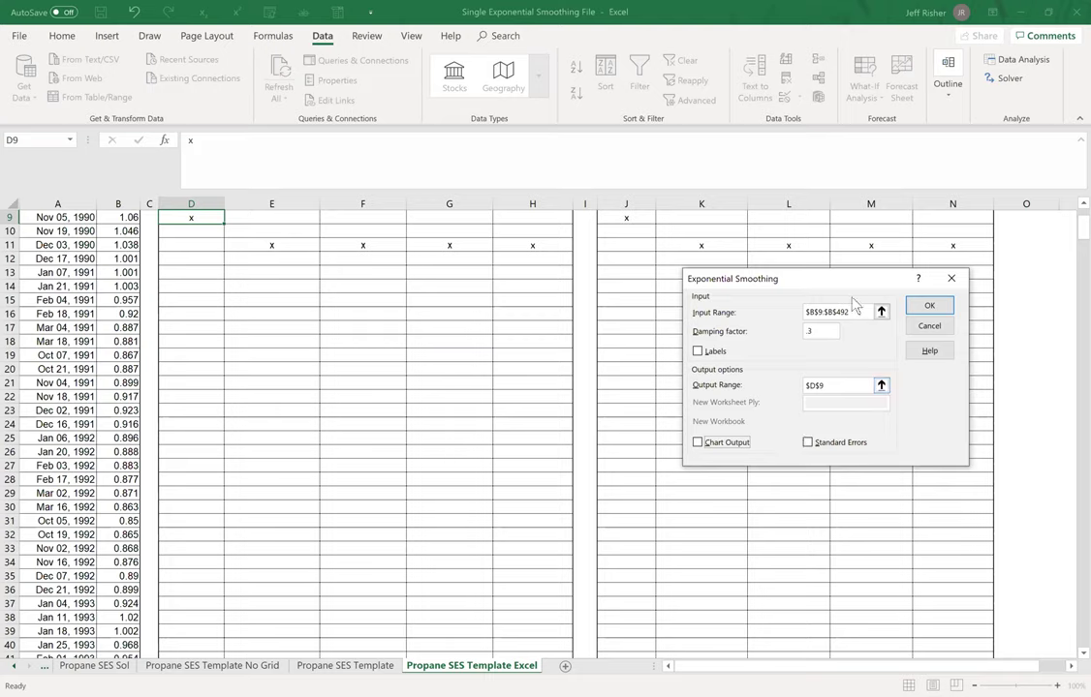
click(929, 308)
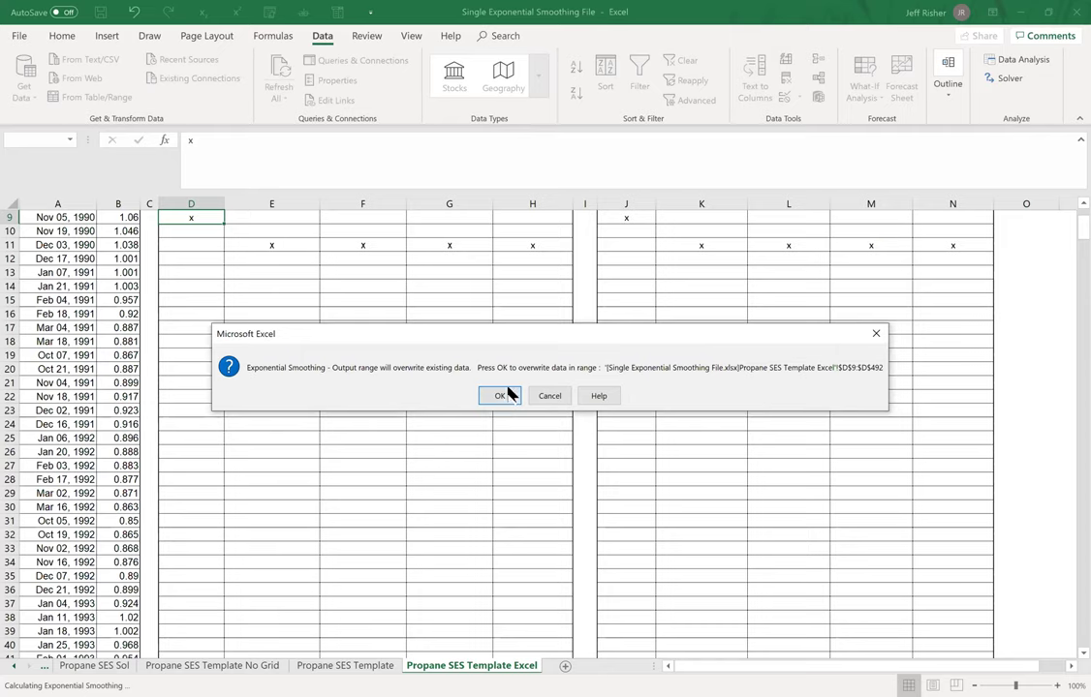
click(500, 395)
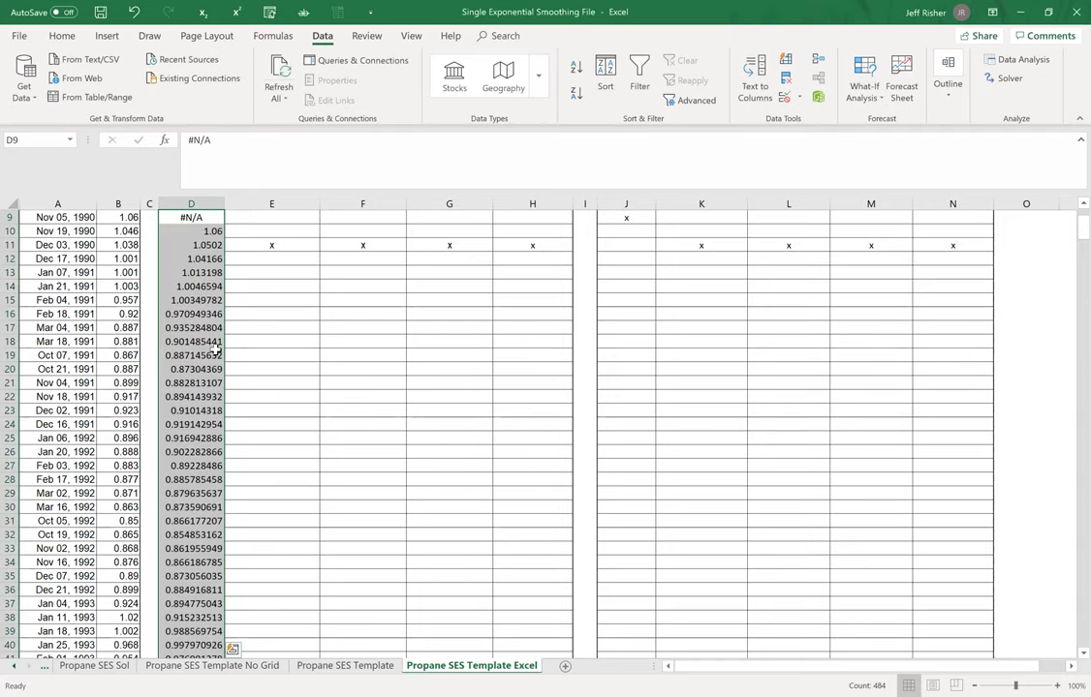
Step: Colour the first forecast value in D10 and its source price in B9 red
scroll(189, 308, up, 3)
click(183, 387)
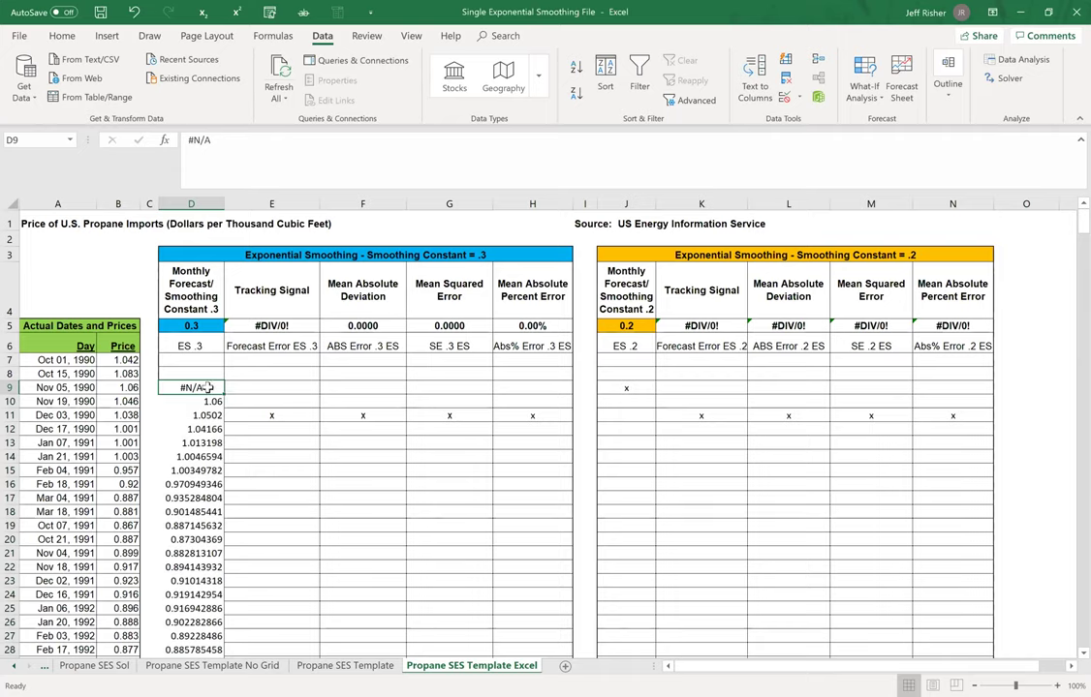
click(208, 401)
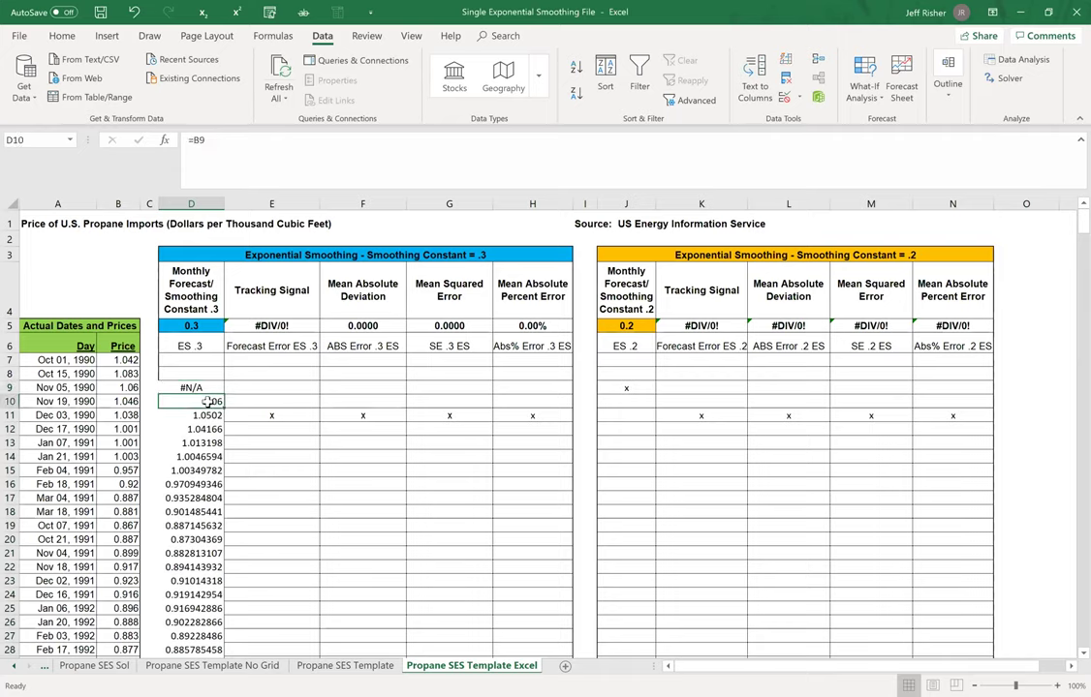
click(61, 35)
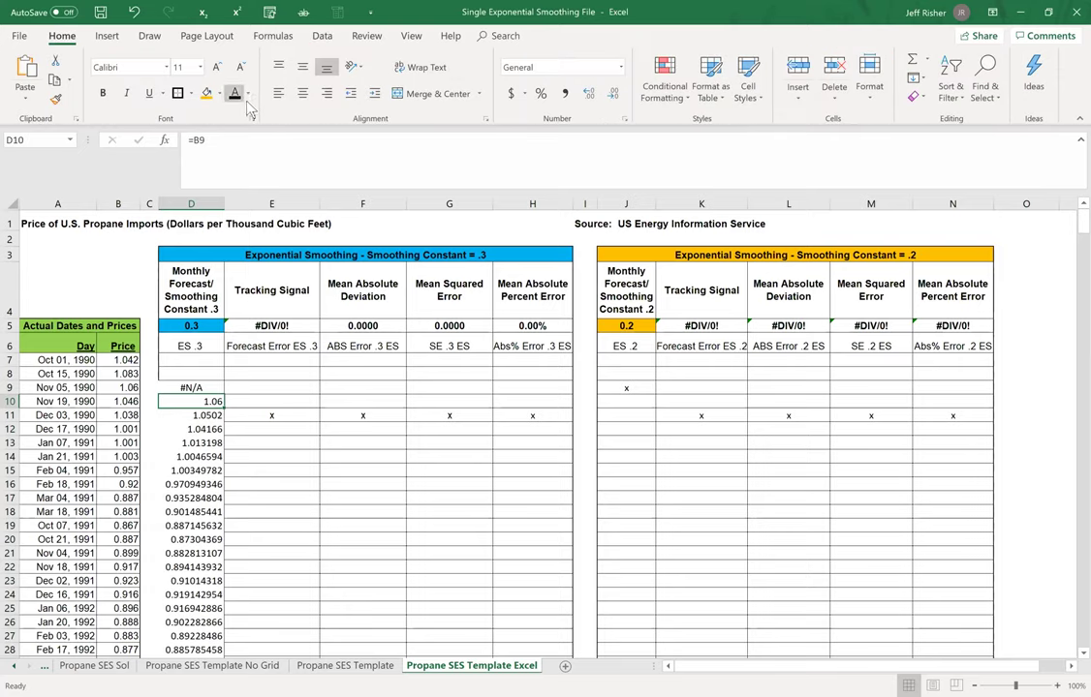
click(248, 97)
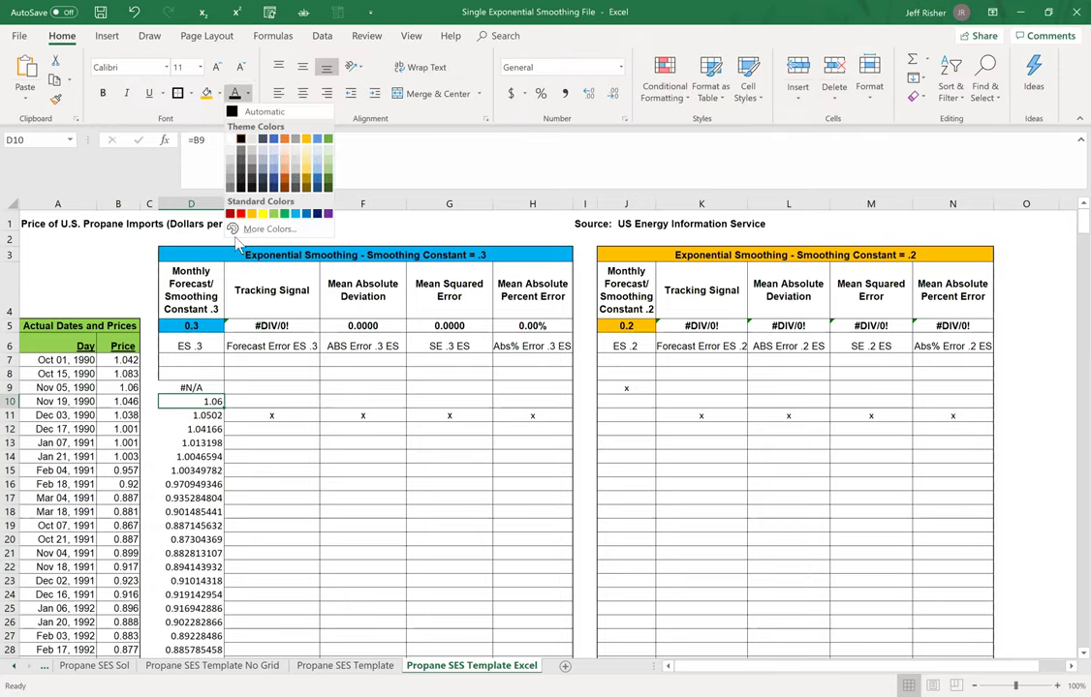
click(240, 214)
click(122, 388)
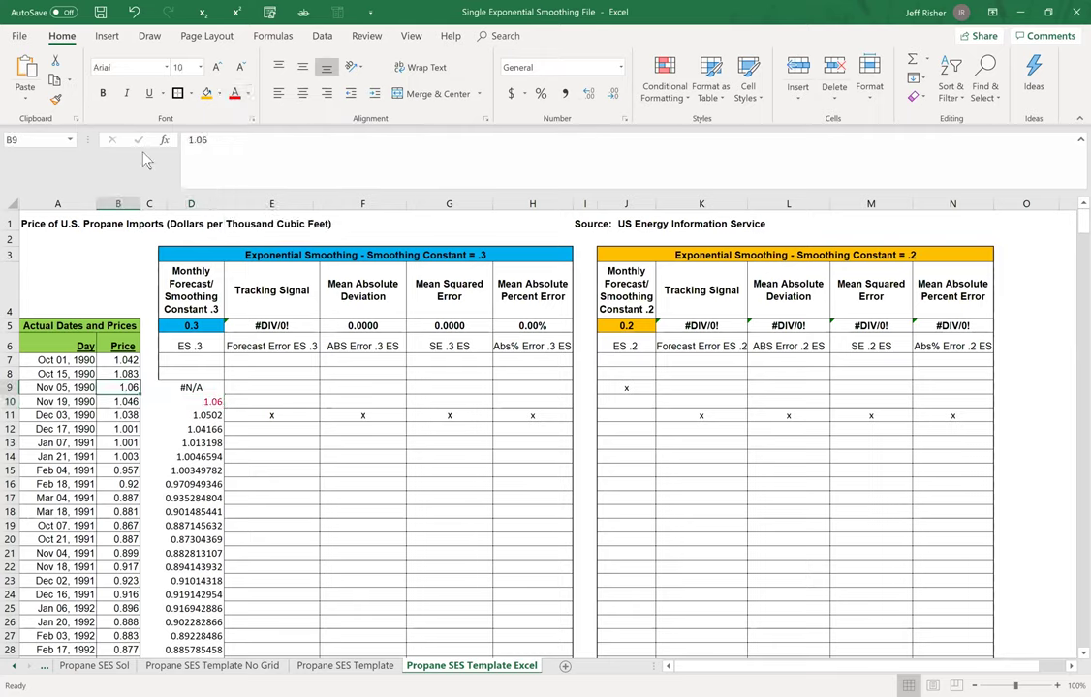
click(233, 95)
Step: Check the smoothing formula in D11 and enter the forecast error formula =B11-D11 in E11
click(246, 416)
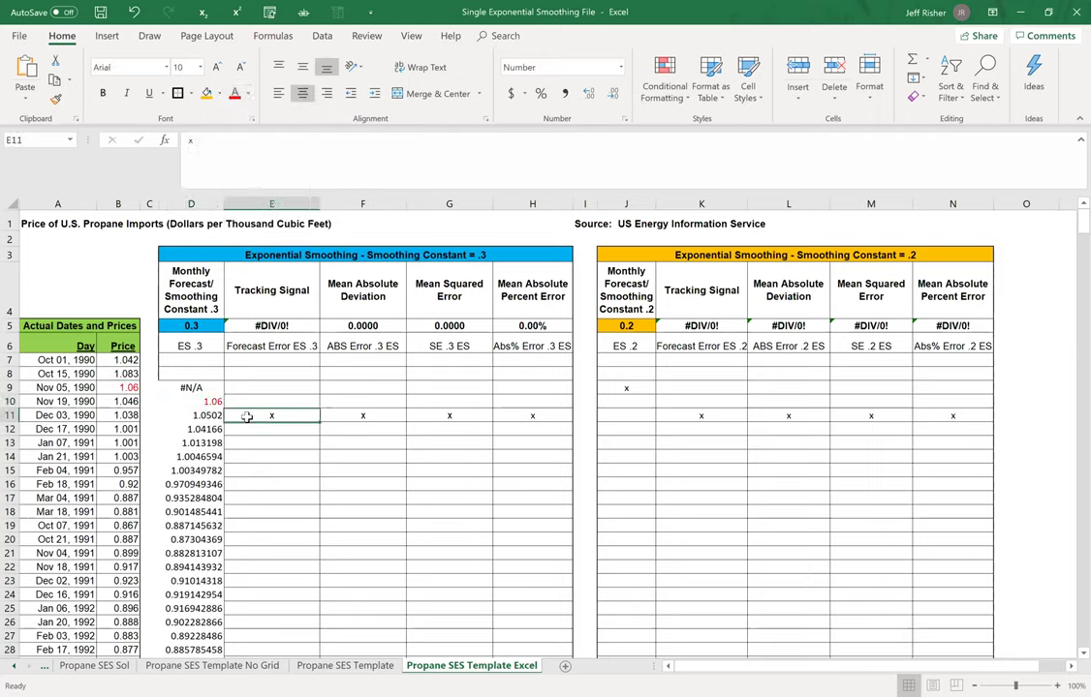
click(214, 416)
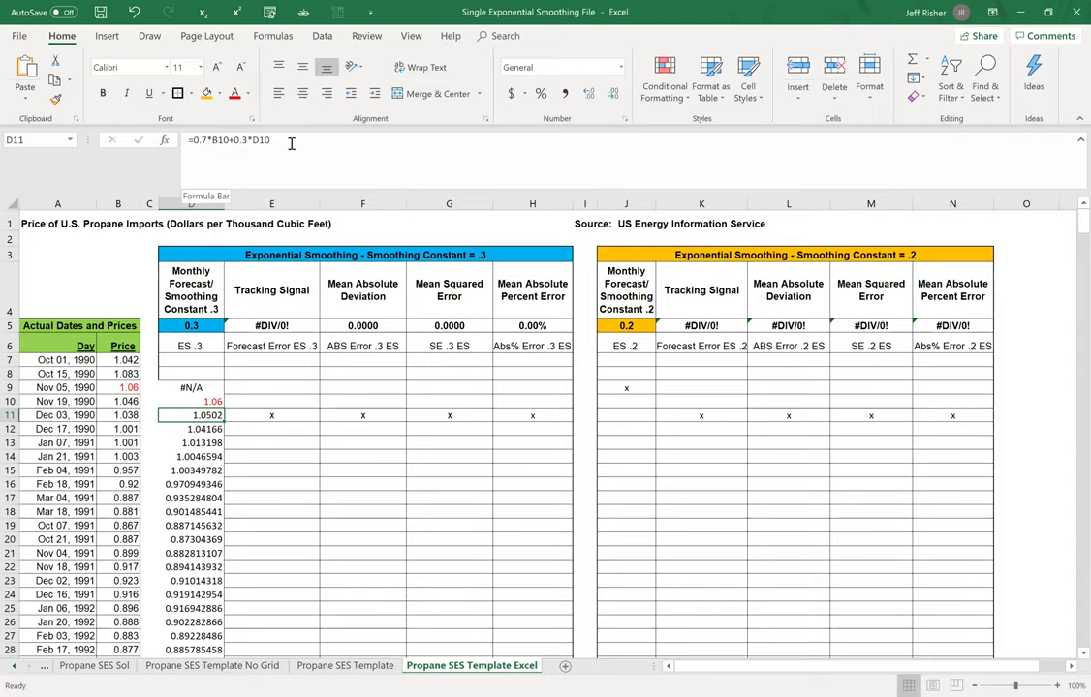
click(256, 428)
click(255, 415)
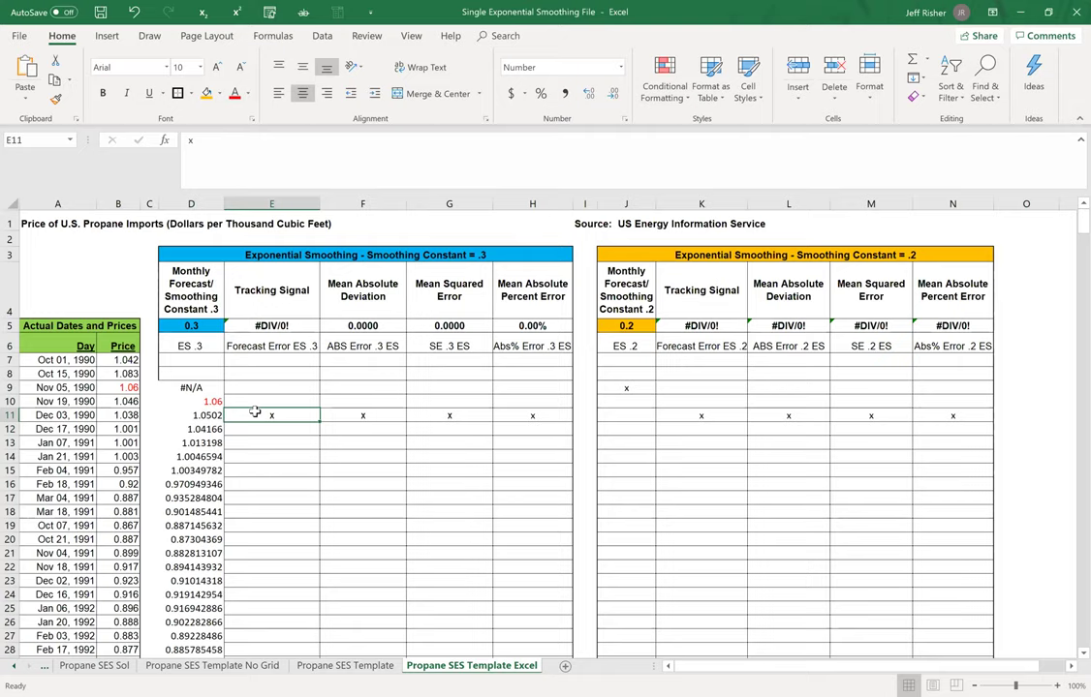
text(=)
click(134, 416)
text(-)
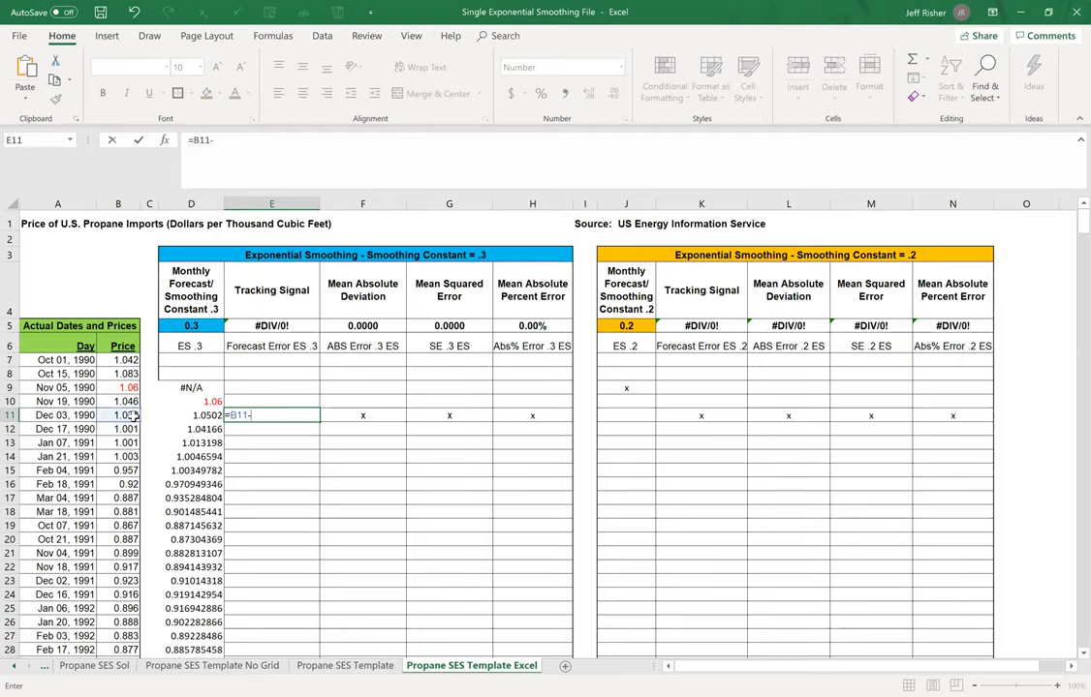
click(167, 416)
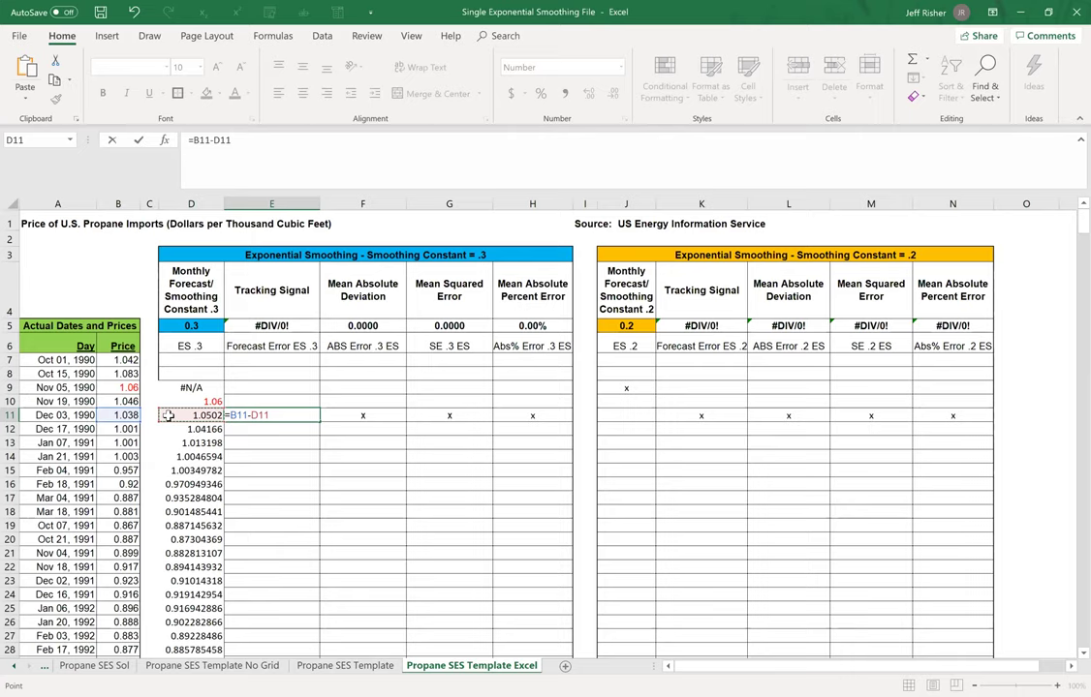
key(Return)
Step: Enter the absolute error formula =ABS(E11) in F11 for the .3 forecast
click(366, 415)
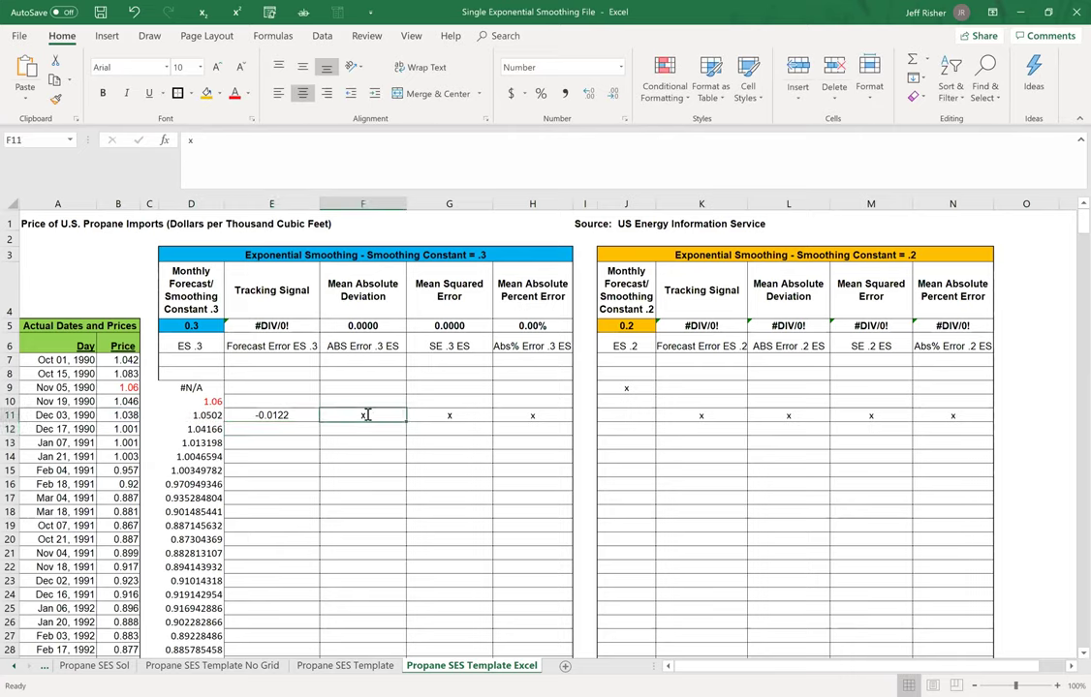
text(=abs))
click(285, 415)
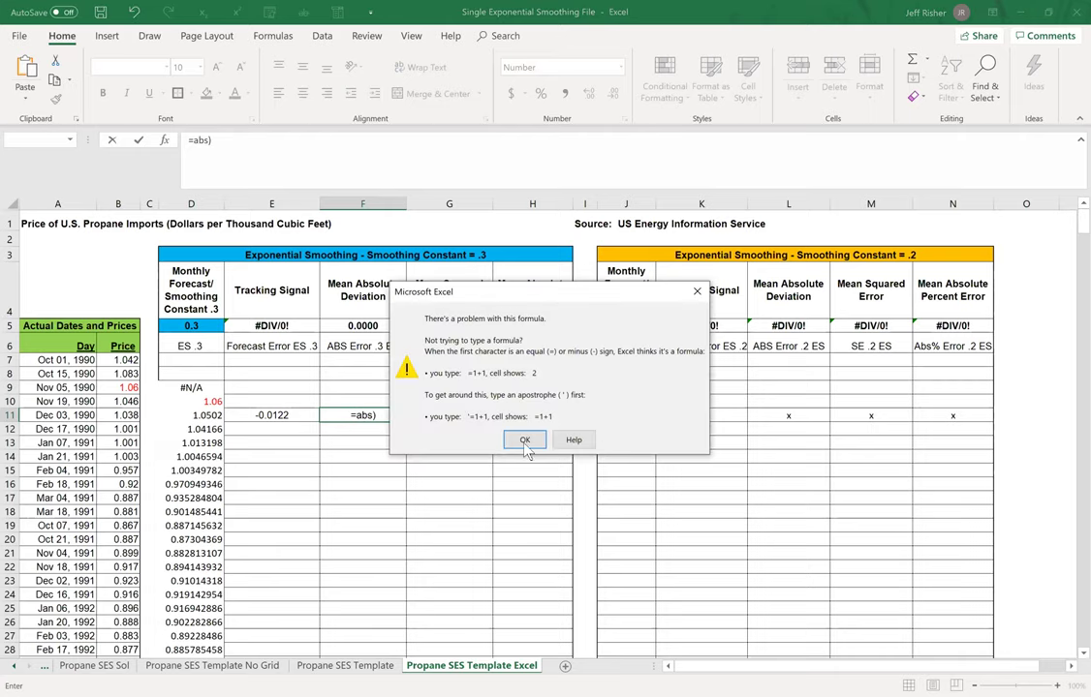
click(524, 441)
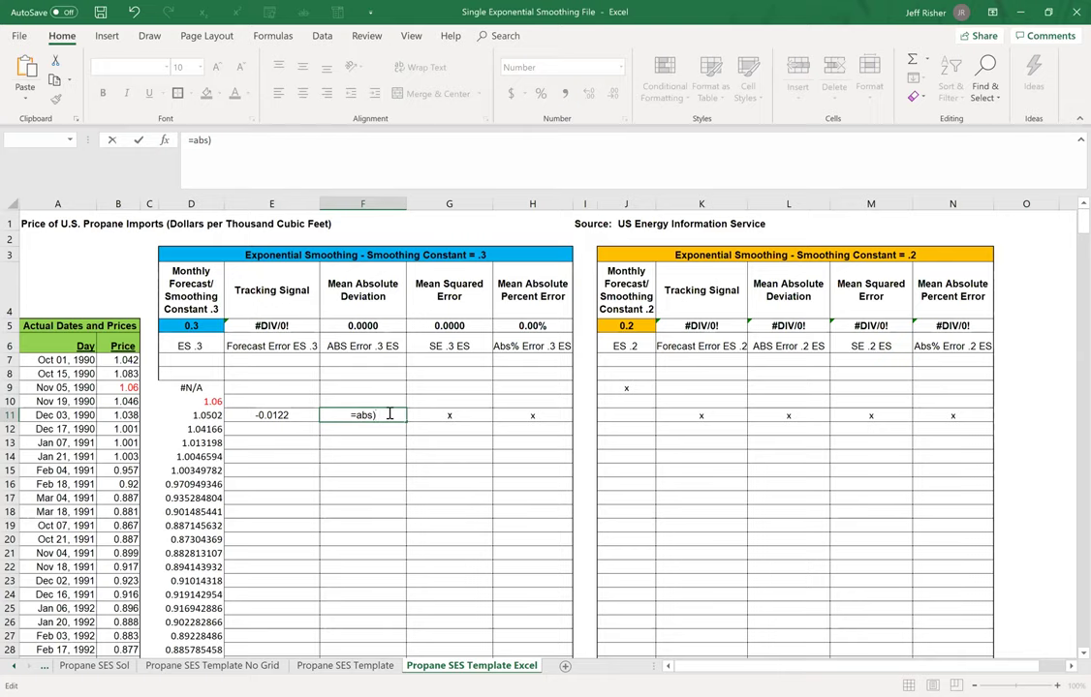
key(BackSpace)
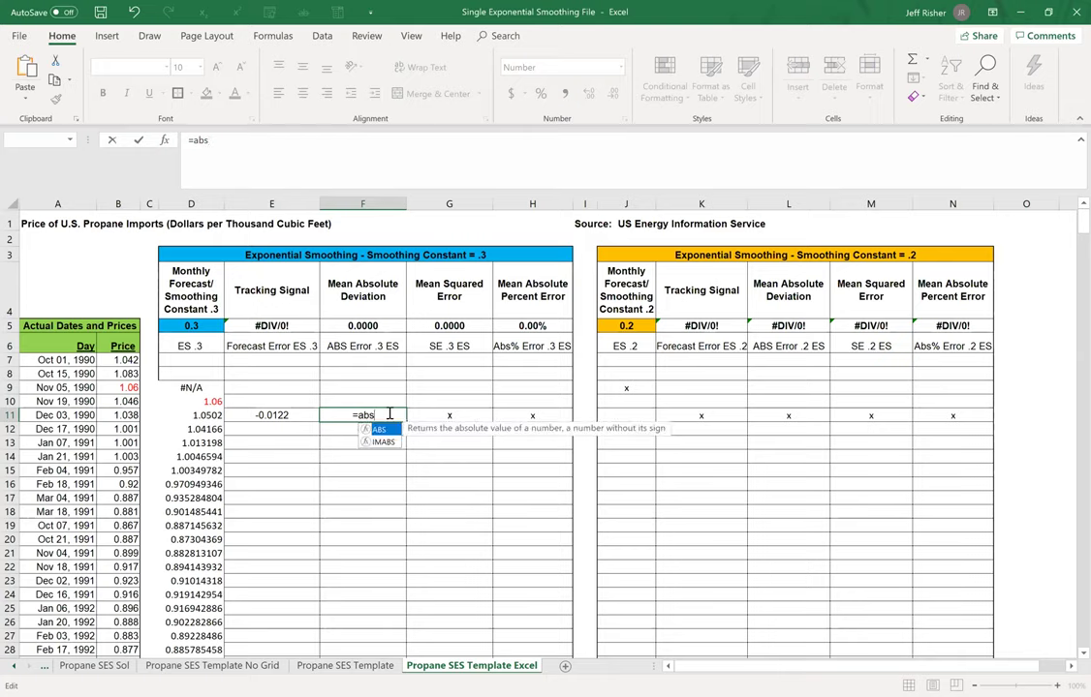
text(()
click(276, 414)
text())
key(Return)
Step: Enter the squared error formula =F11^2 in G11 for the .3 forecast
click(418, 415)
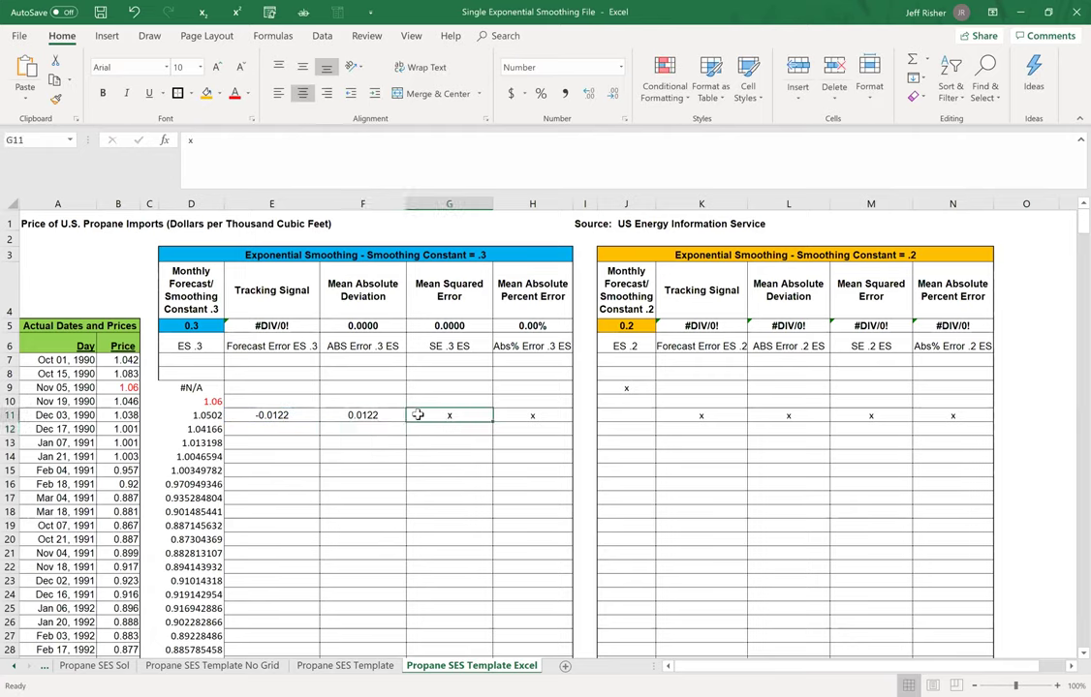
text(=)
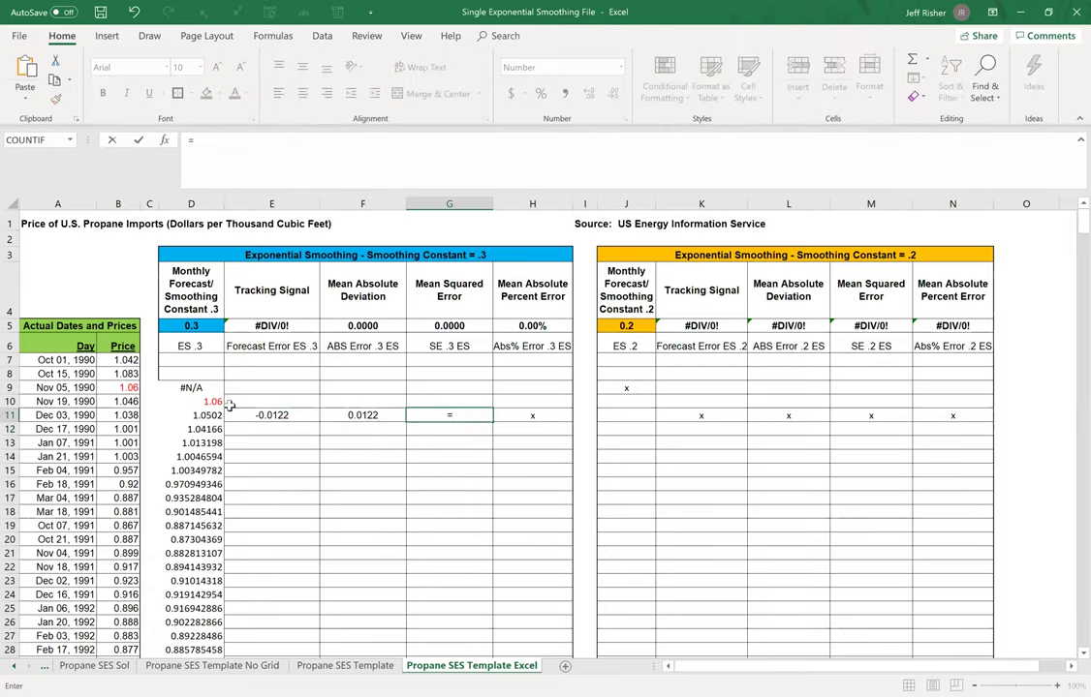
click(377, 415)
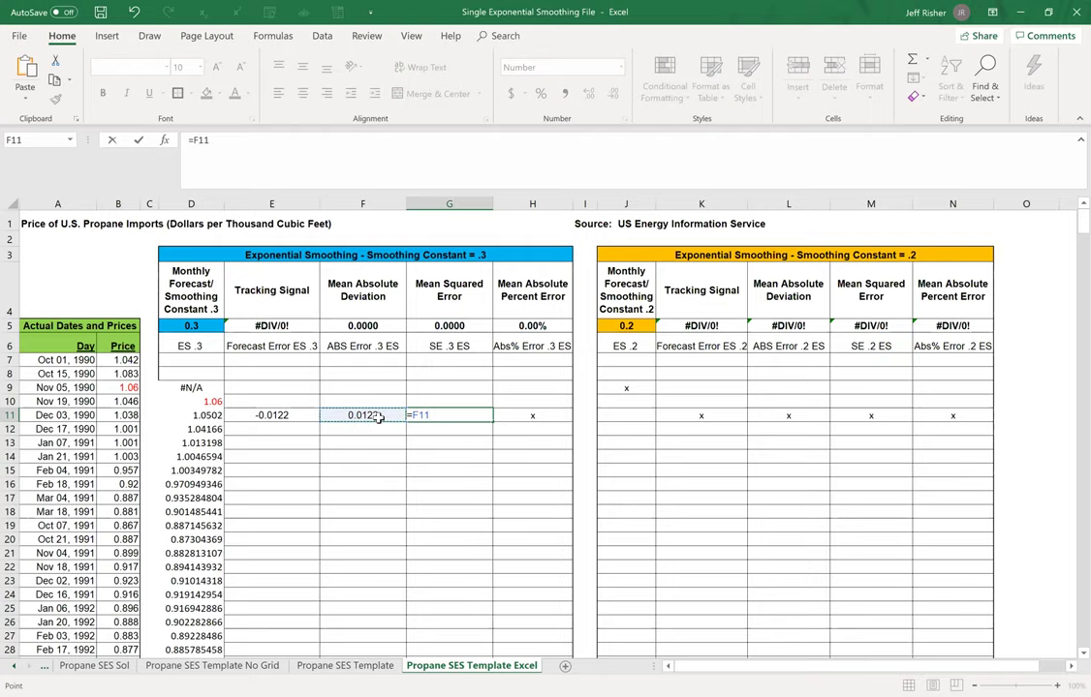
text(^2)
key(Tab)
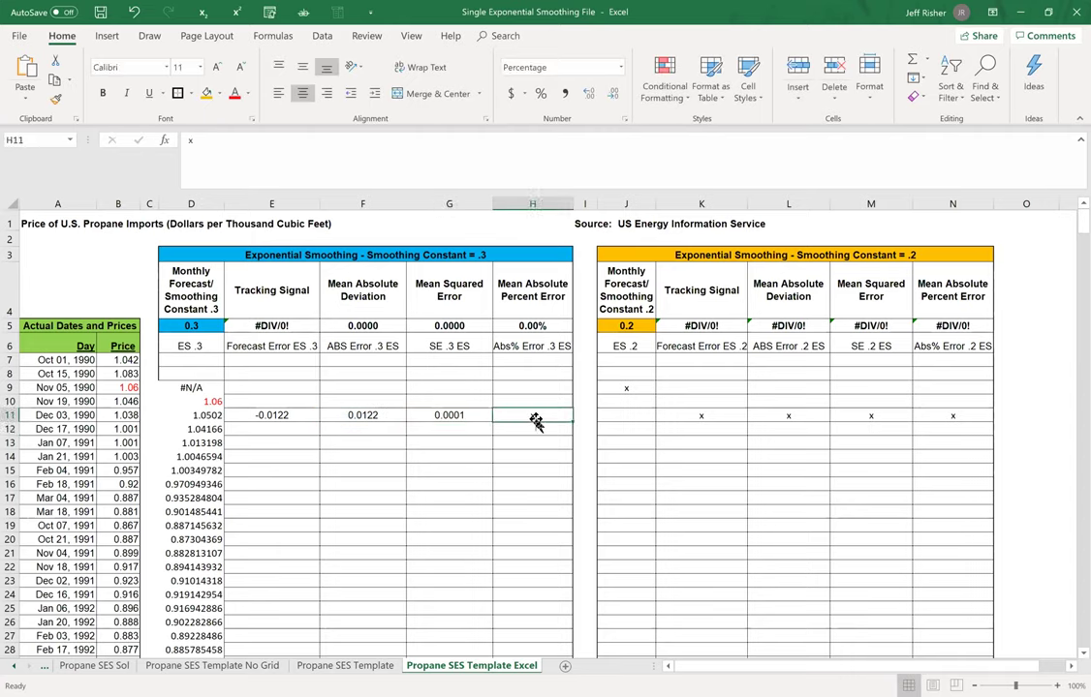
Step: Enter the absolute percent error formula =F11/B11 in H11 for the .3 forecast
text(=)
click(374, 418)
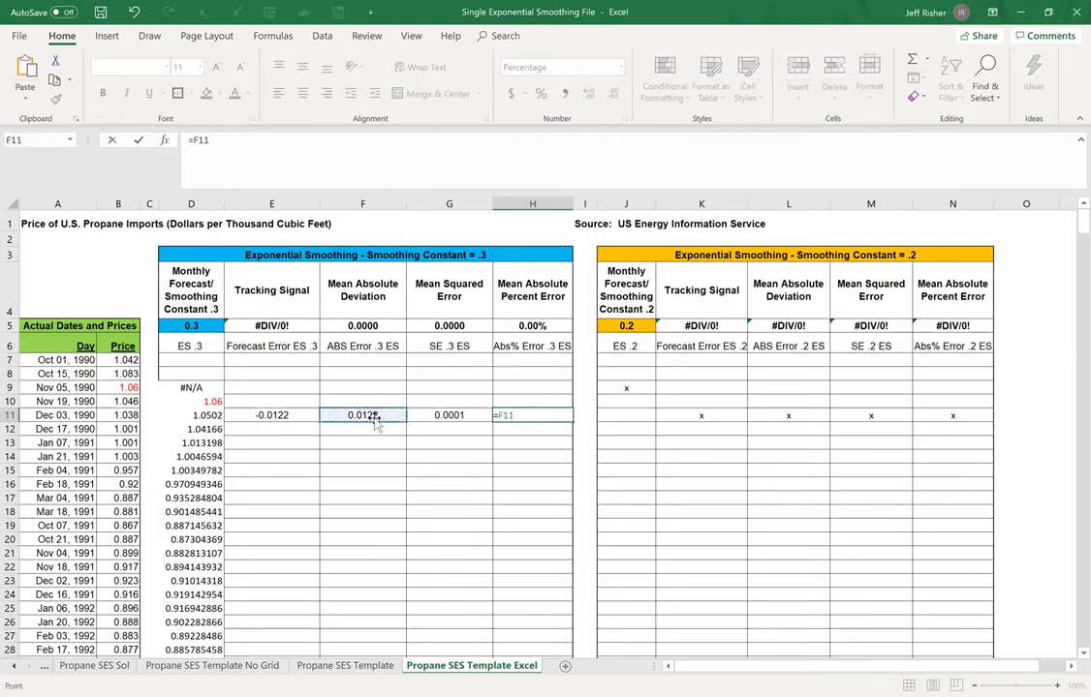
text(/)
click(123, 416)
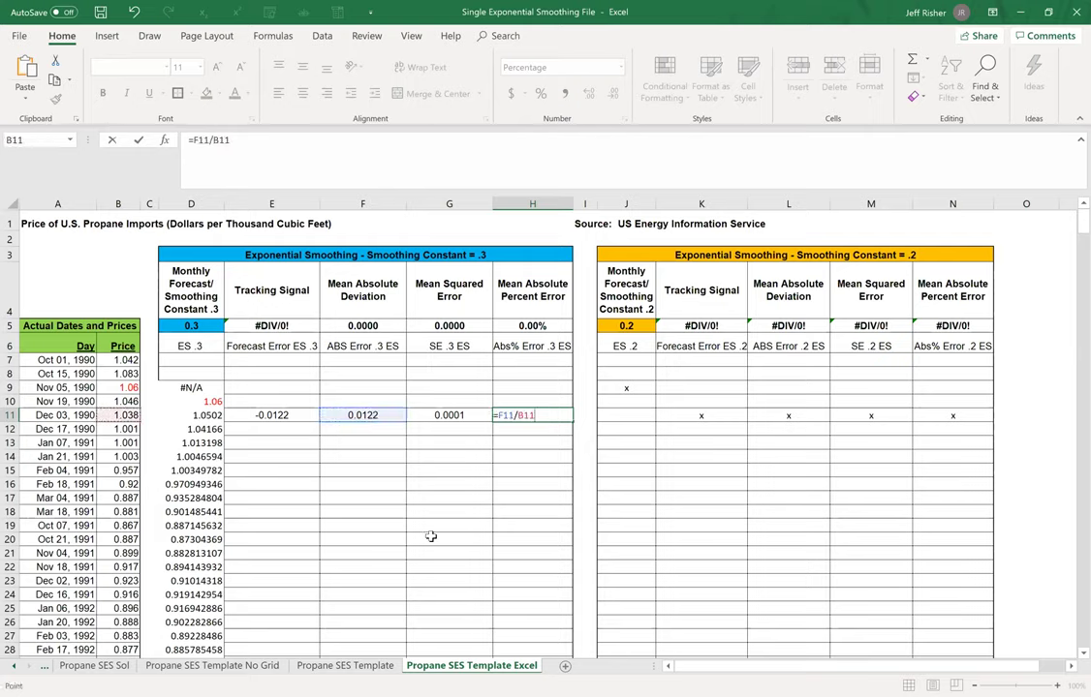
key(Return)
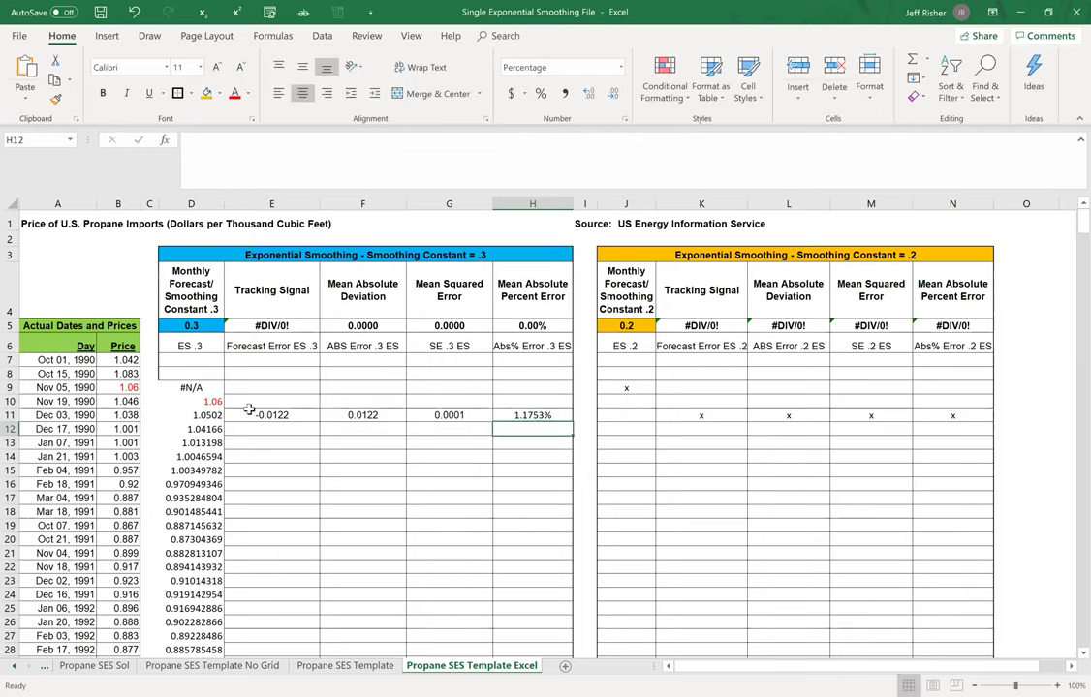
Step: Fill the error formulas in E11:H11 down to row 492 and check the mean formula in H494
drag(262, 413, 559, 620)
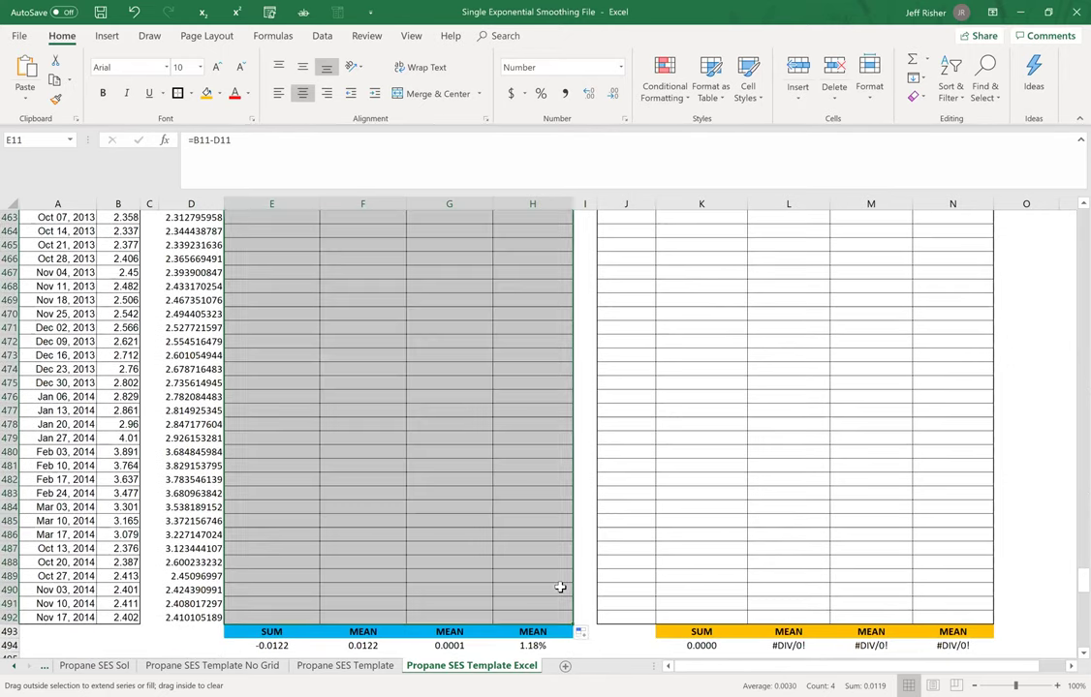
click(532, 645)
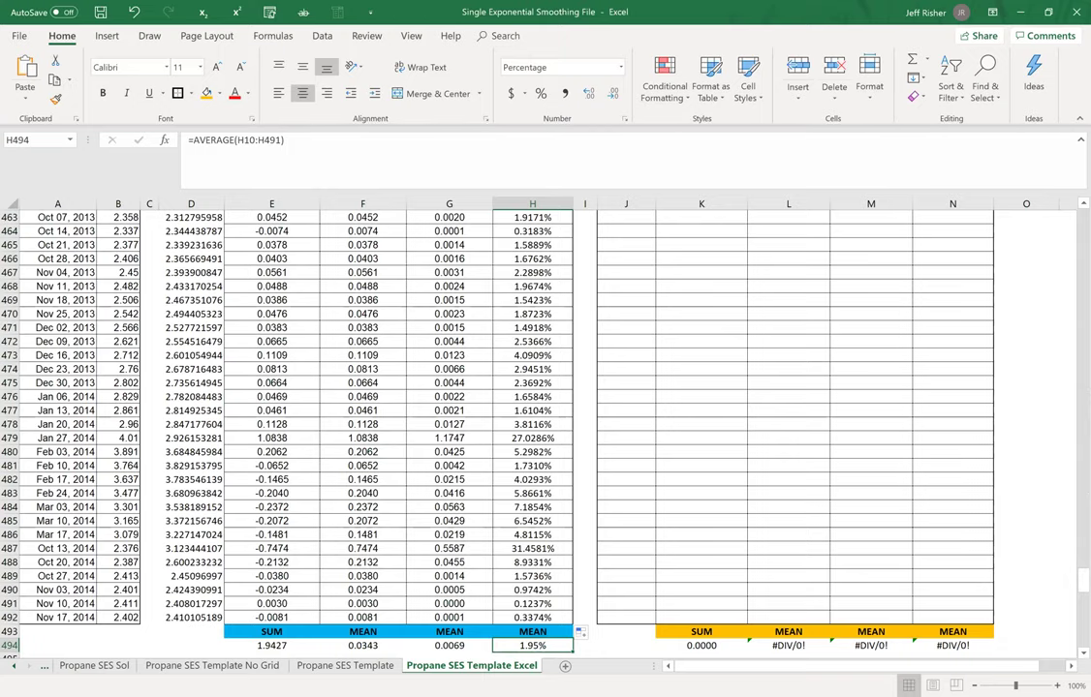
drag(1082, 579, 1082, 219)
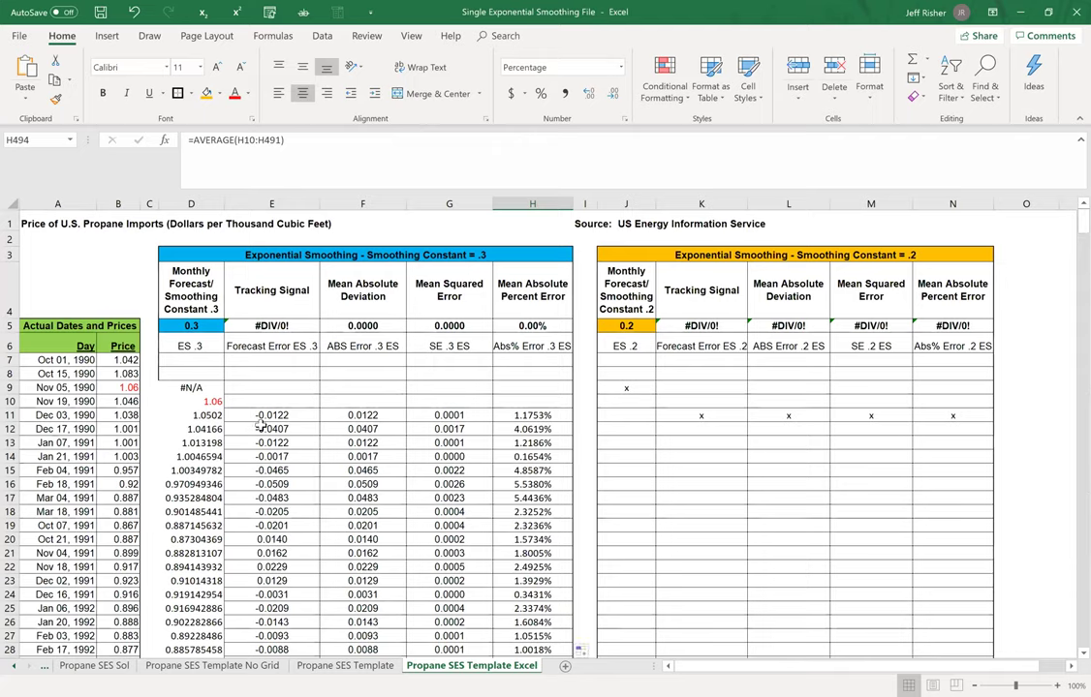
Step: Clear the placeholder in J9 and open the Exponential Smoothing analysis tool
click(629, 391)
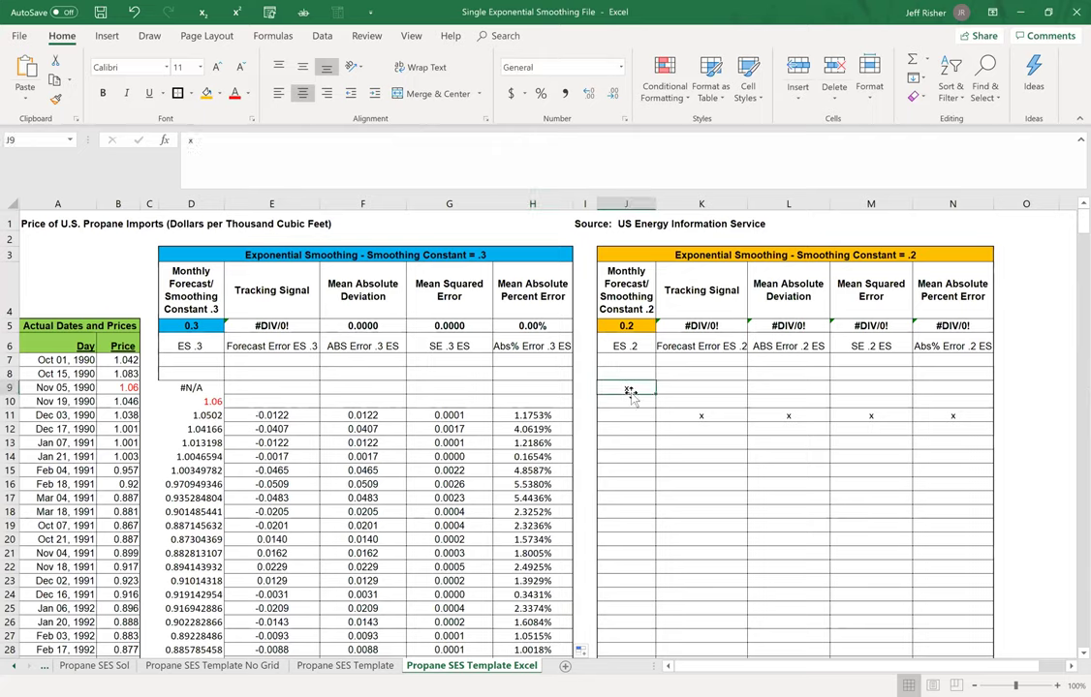
key(Delete)
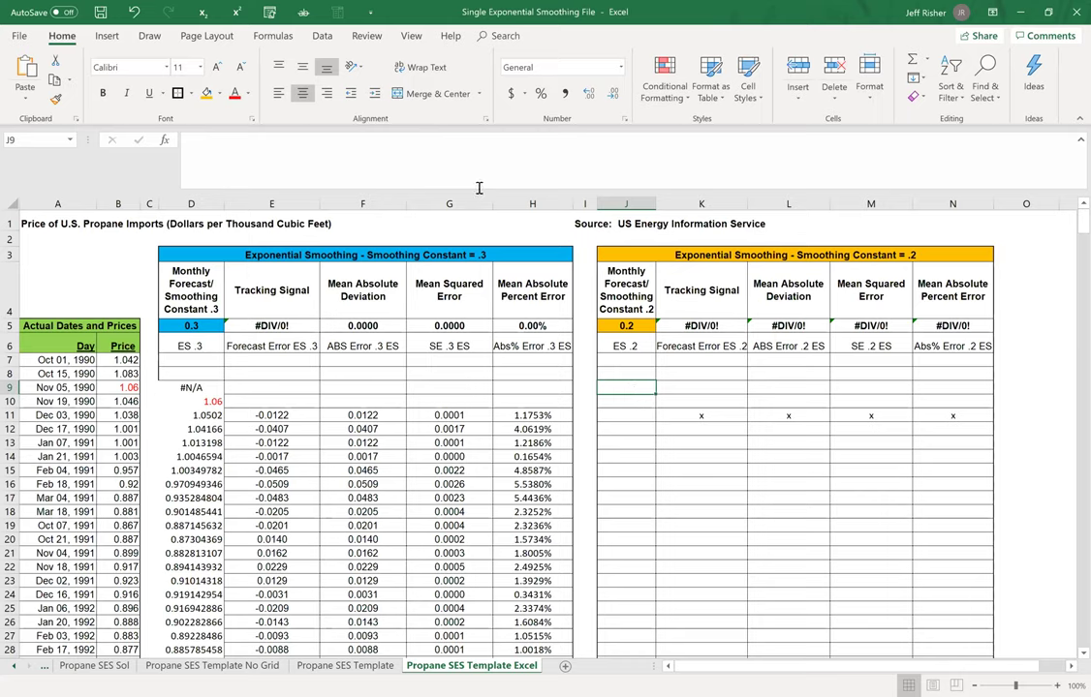
click(321, 35)
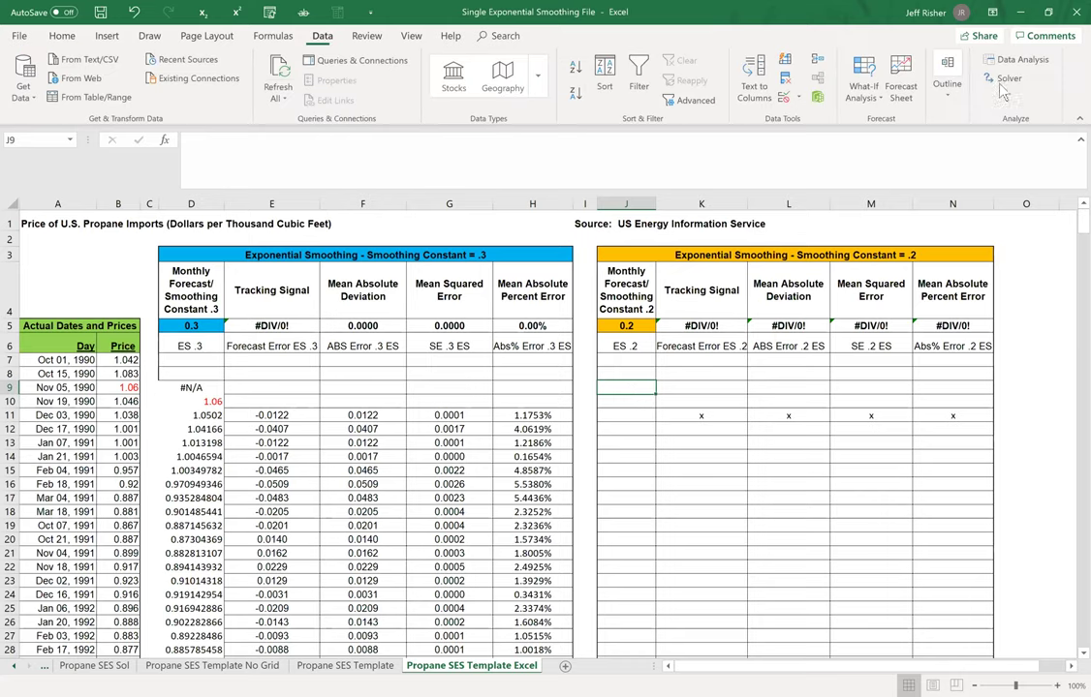
click(1023, 60)
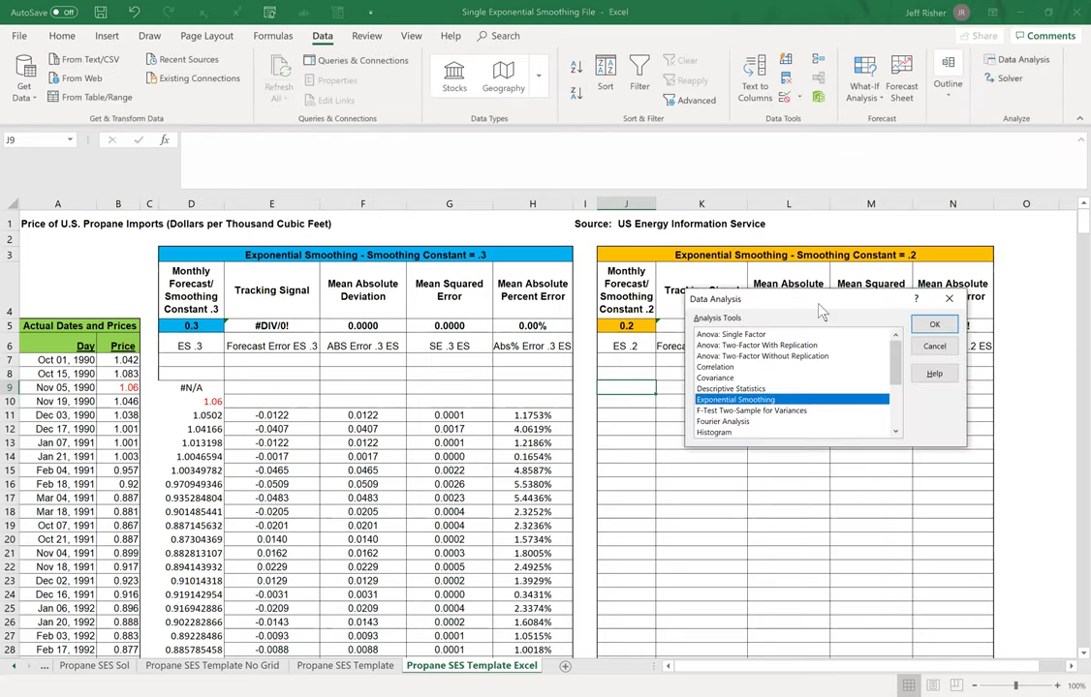
click(949, 331)
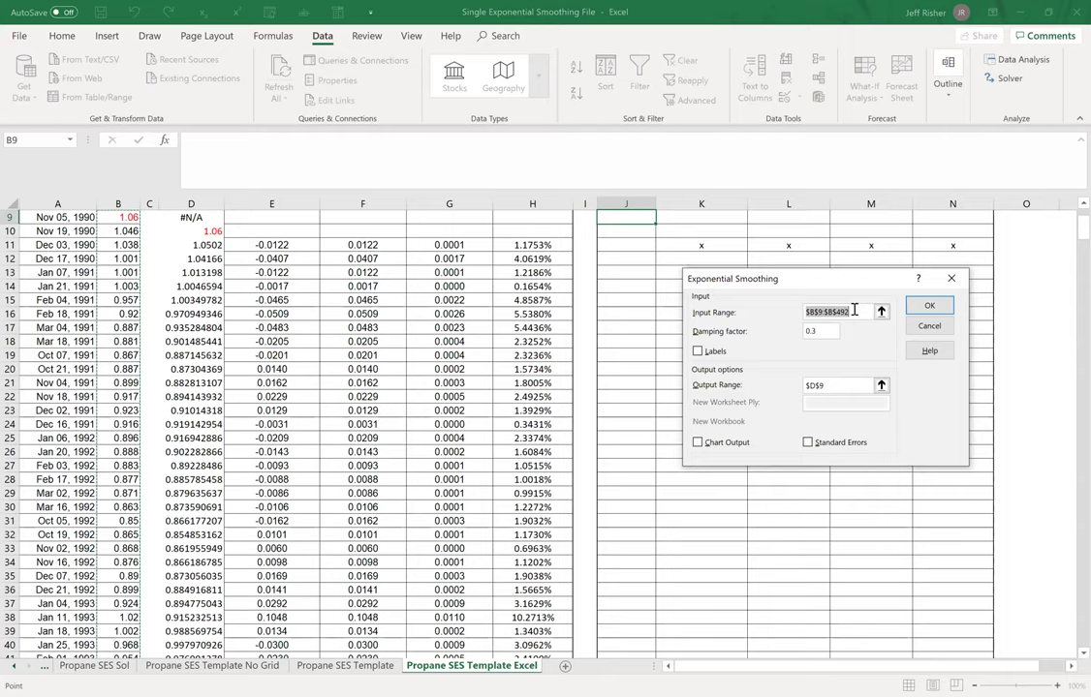
Step: Set the damping factor to 0.2 and the output range to $J$9, and run Exponential Smoothing on $B$9:$B$492
click(822, 332)
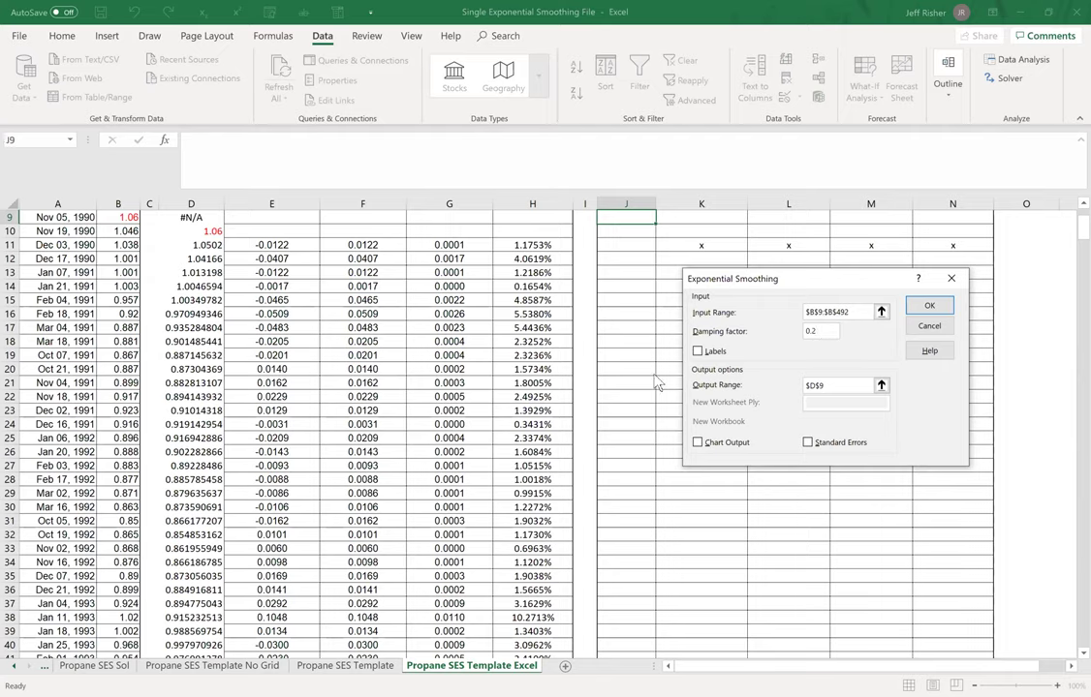
click(766, 386)
key(BackSpace)
scroll(641, 394, up, 3)
click(615, 388)
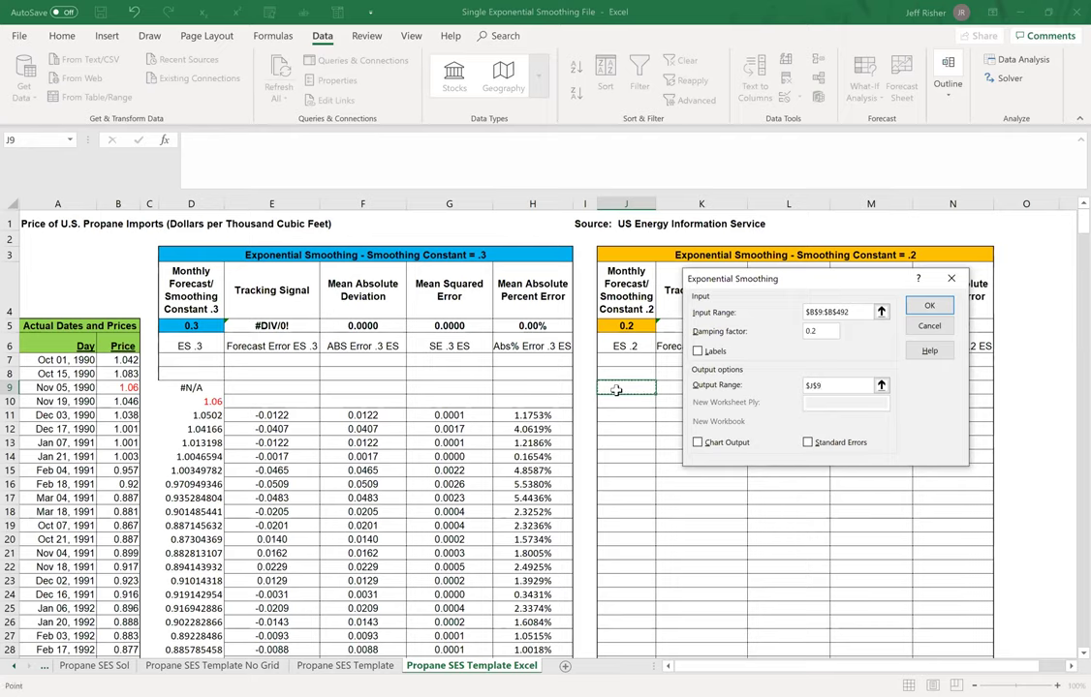
click(929, 308)
Step: Enter the forecast error formula =B11-J11 in K11 for the .2 forecast
click(684, 417)
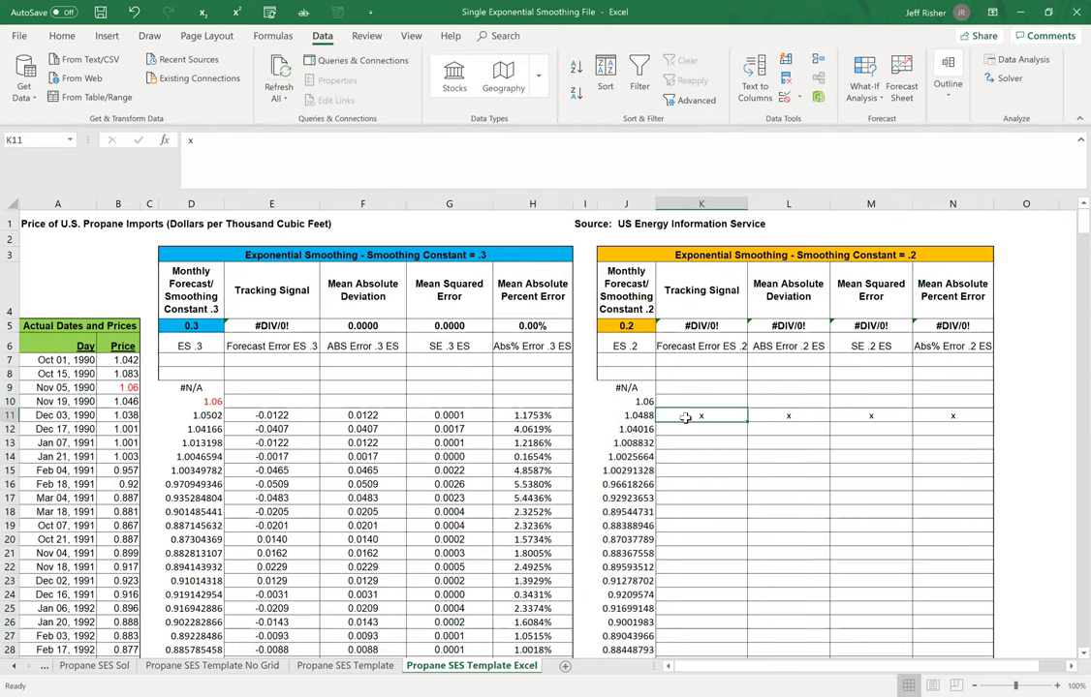
text(=)
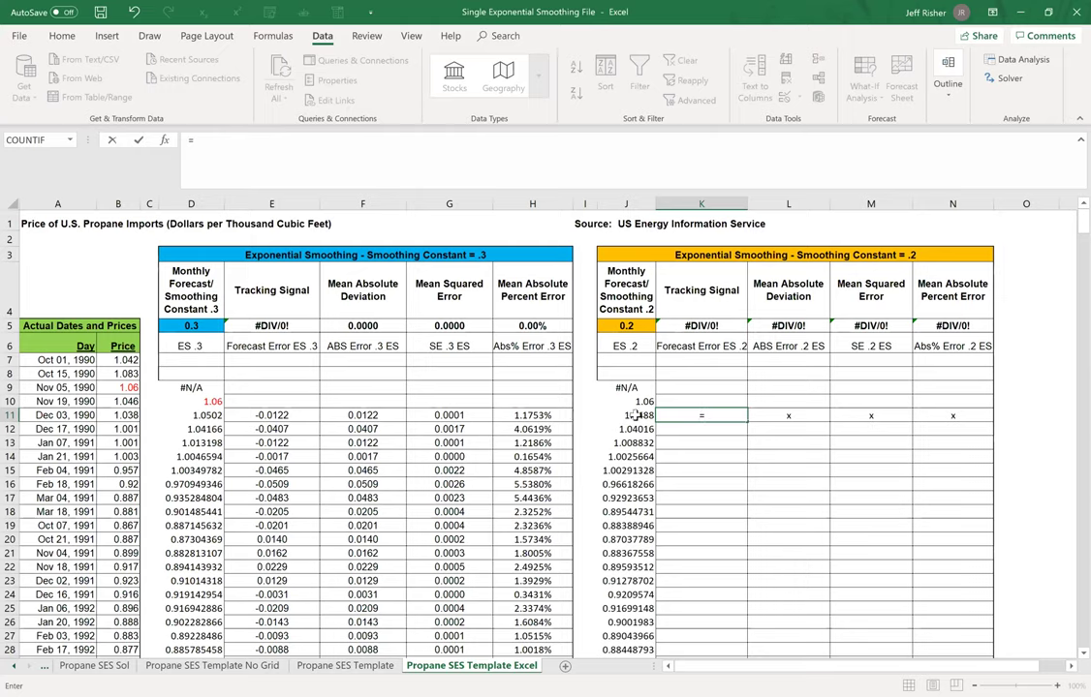
click(111, 417)
text(-)
click(604, 417)
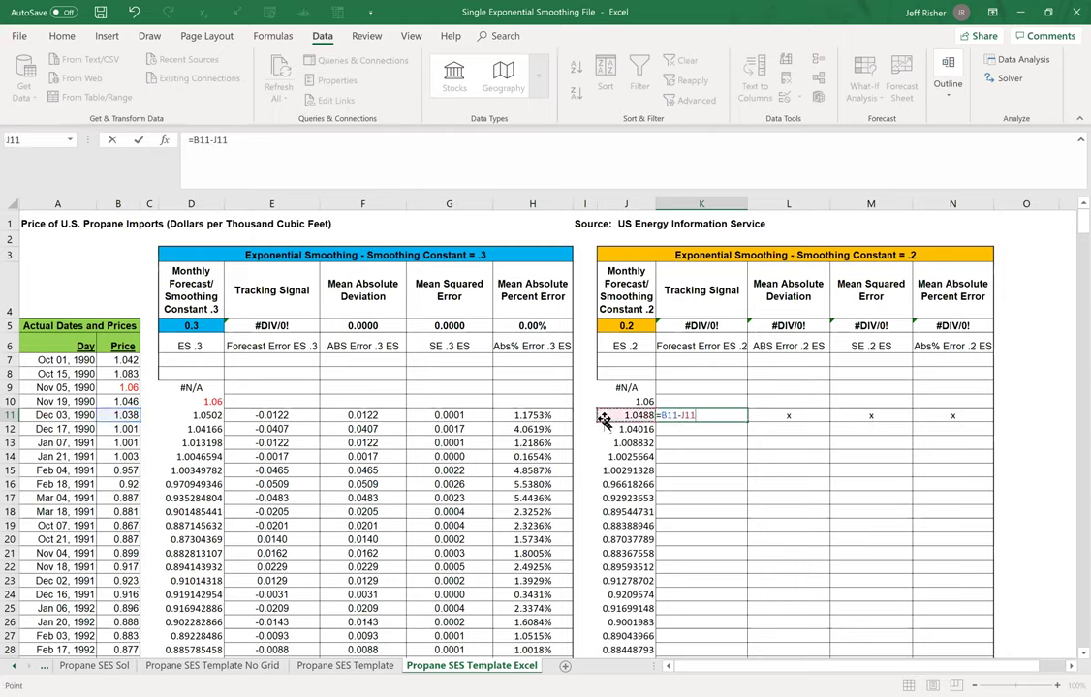
key(Return)
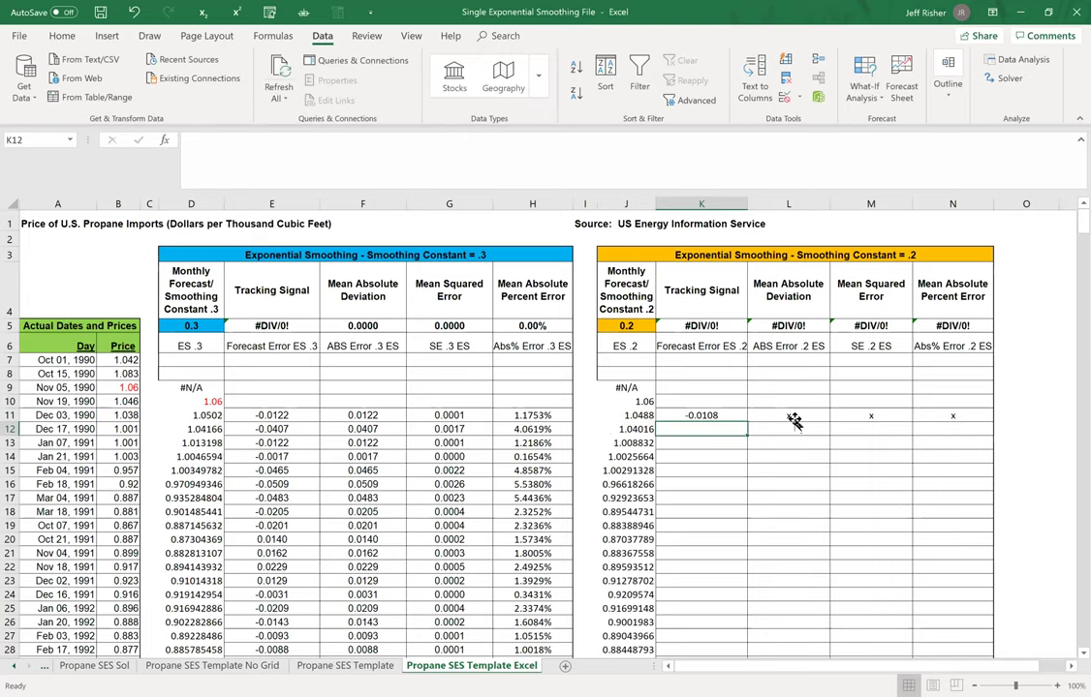
Step: Enter the absolute error formula =ABS(K11) in L11 for the .2 forecast
click(792, 416)
text(=)
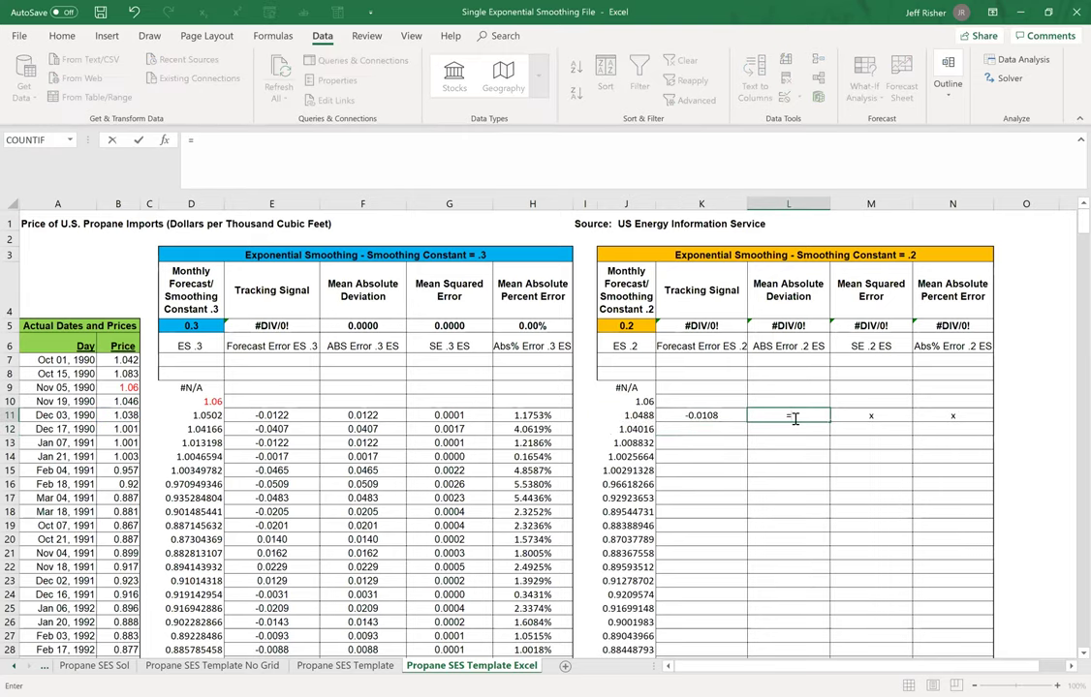
text(abs()
click(691, 414)
text())
key(Return)
Step: Enter the squared error formula =L11^2 in M11 for the .2 forecast
click(872, 416)
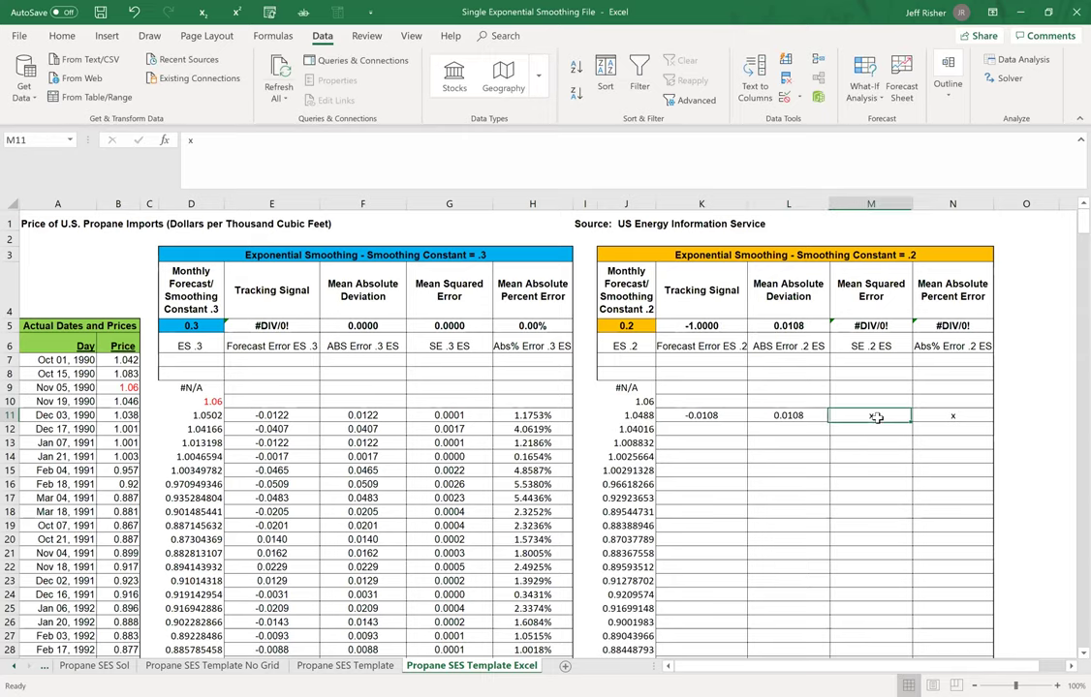
text(=)
click(772, 414)
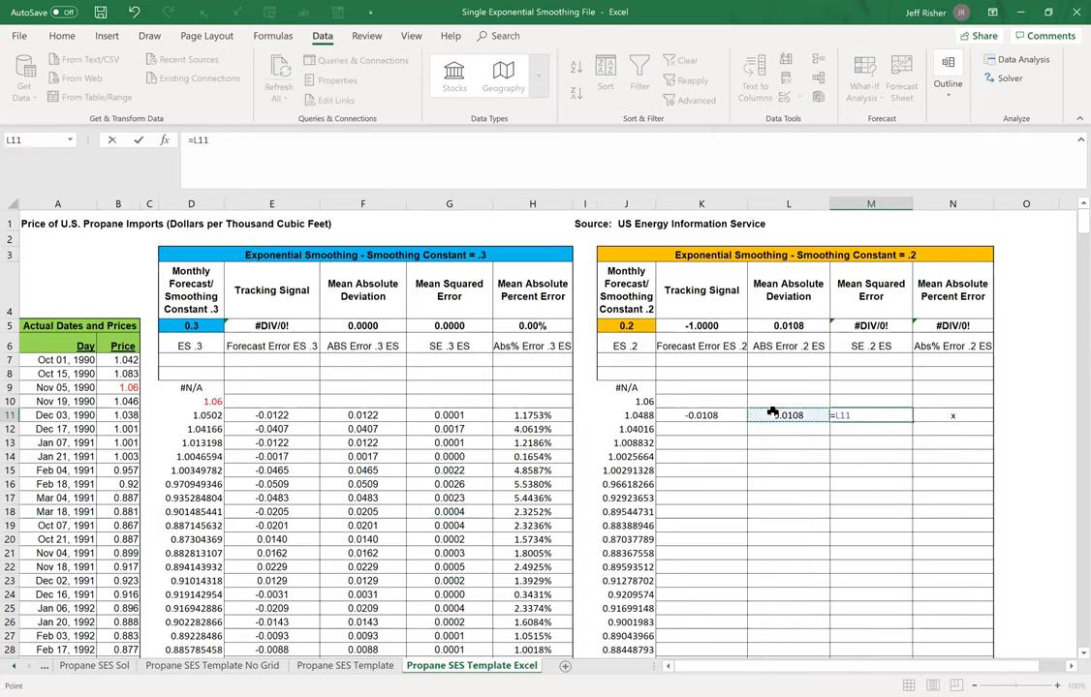
text(^)
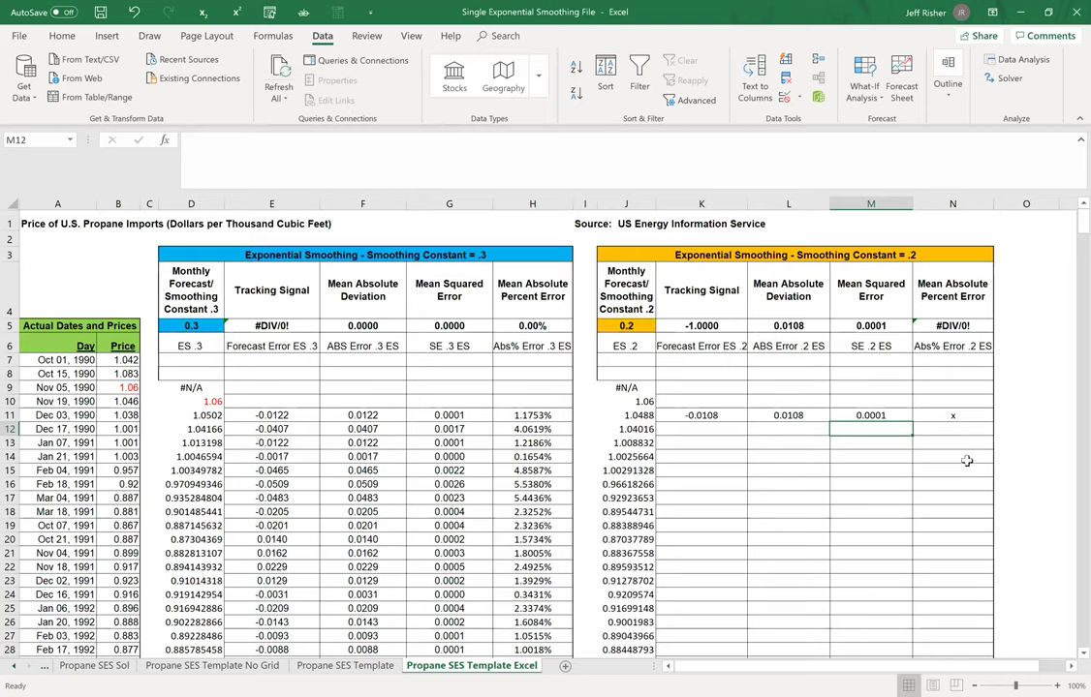
Step: Enter the absolute percent error formula =L11/B11 in N11 for the .2 forecast
click(973, 418)
text(=)
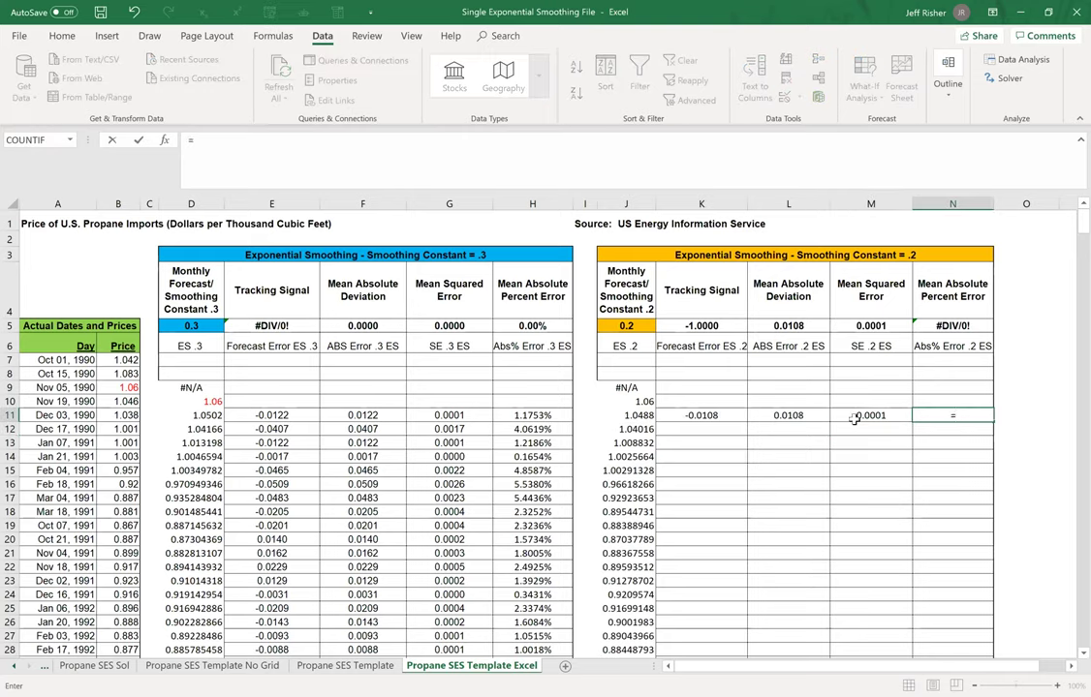
click(785, 415)
text(/)
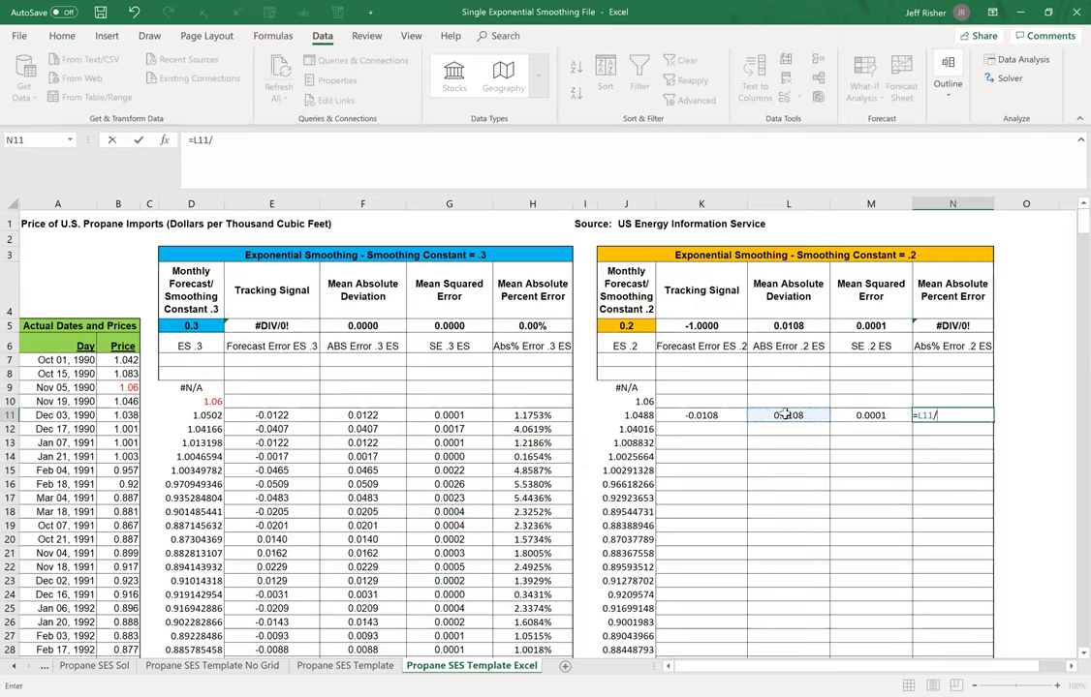
click(129, 415)
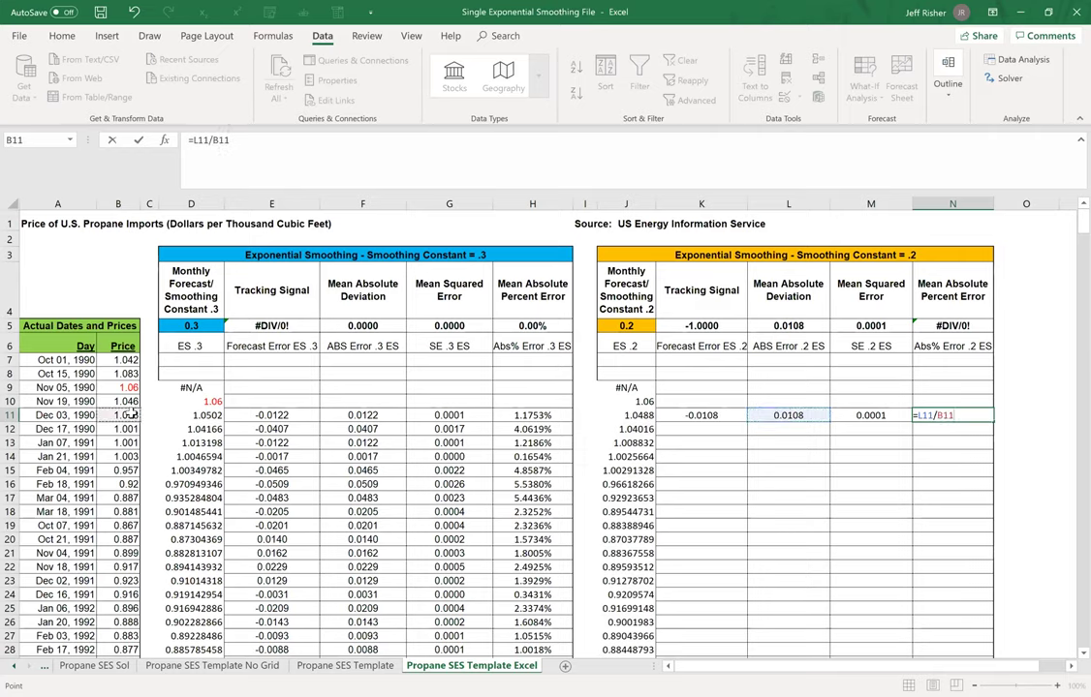
key(Return)
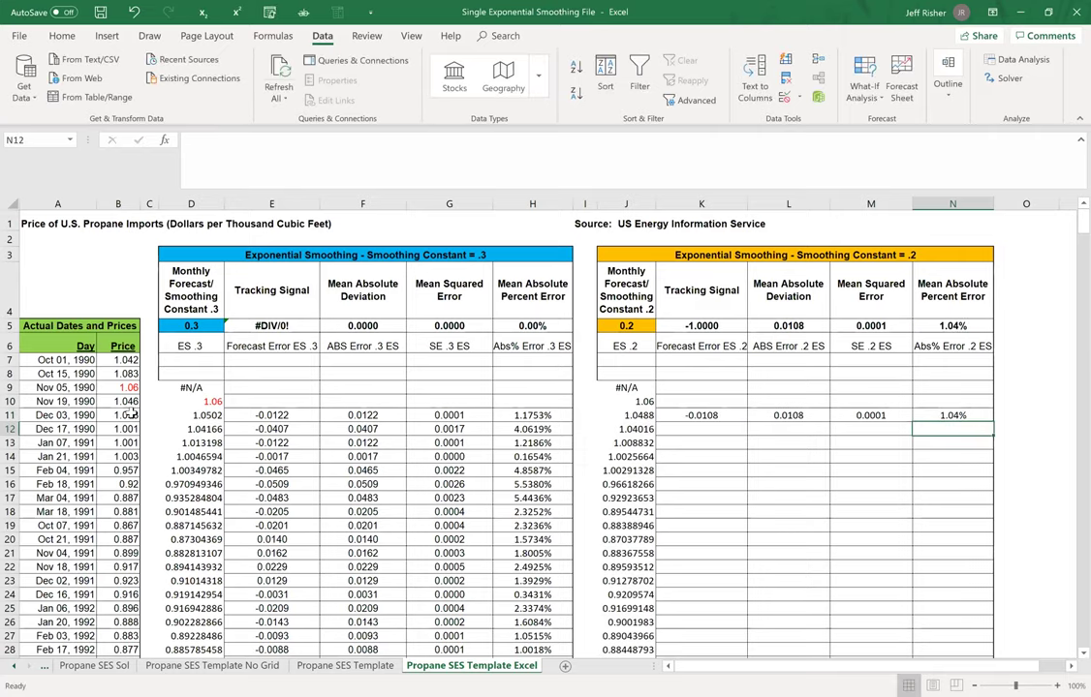
Step: Fill the .2 error formulas in K11:N11 down through row 492
click(747, 414)
drag(747, 415, 973, 681)
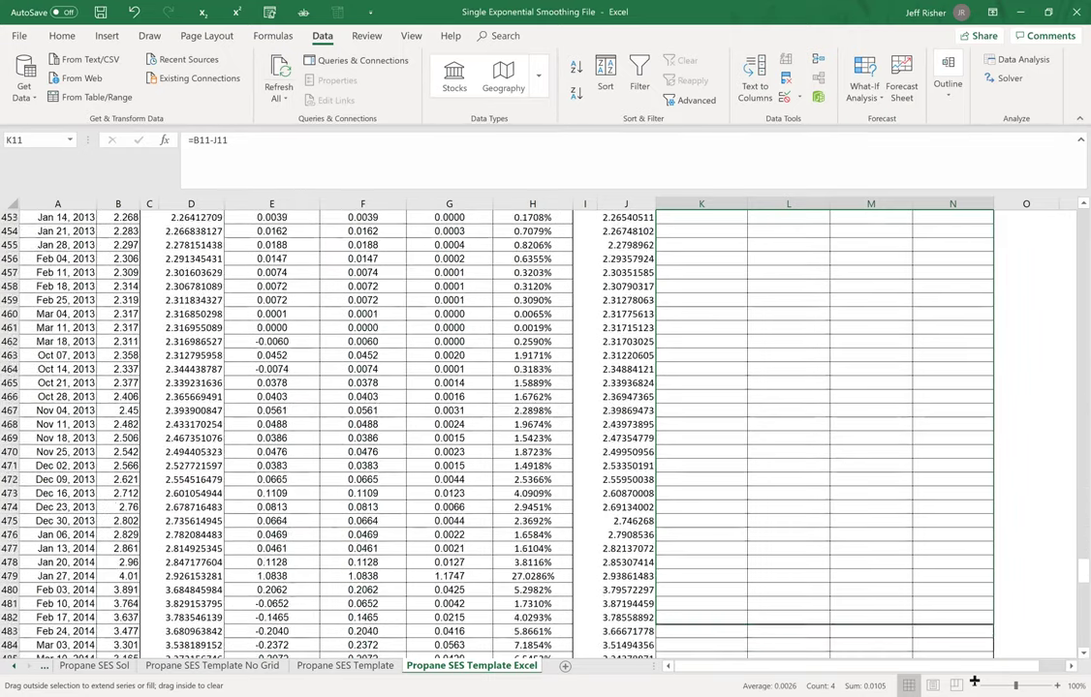
double_click(992, 597)
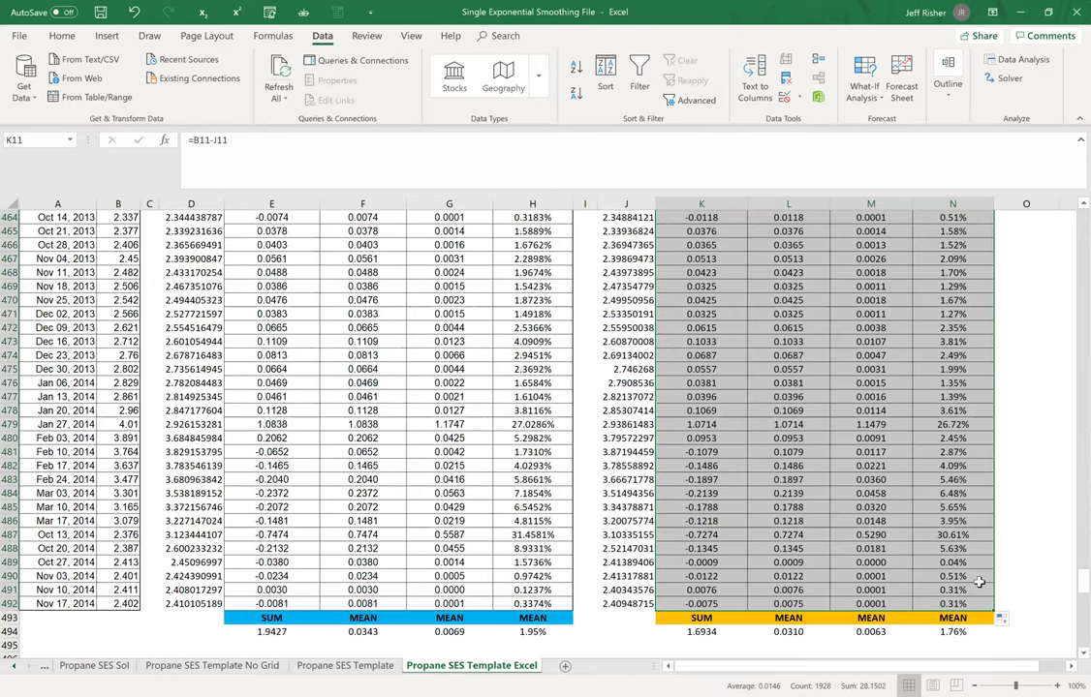
Step: Examine the formulas for the .2 mean percent error, the forecasts in J11 and D11, and the .3 tracking signal
click(945, 645)
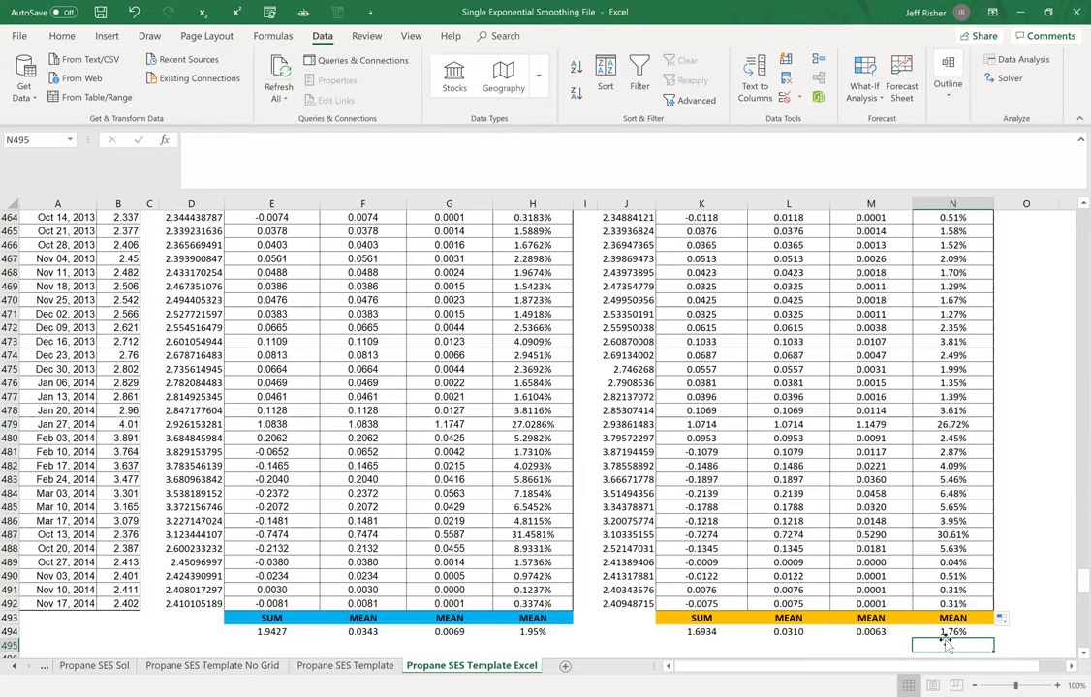
click(946, 632)
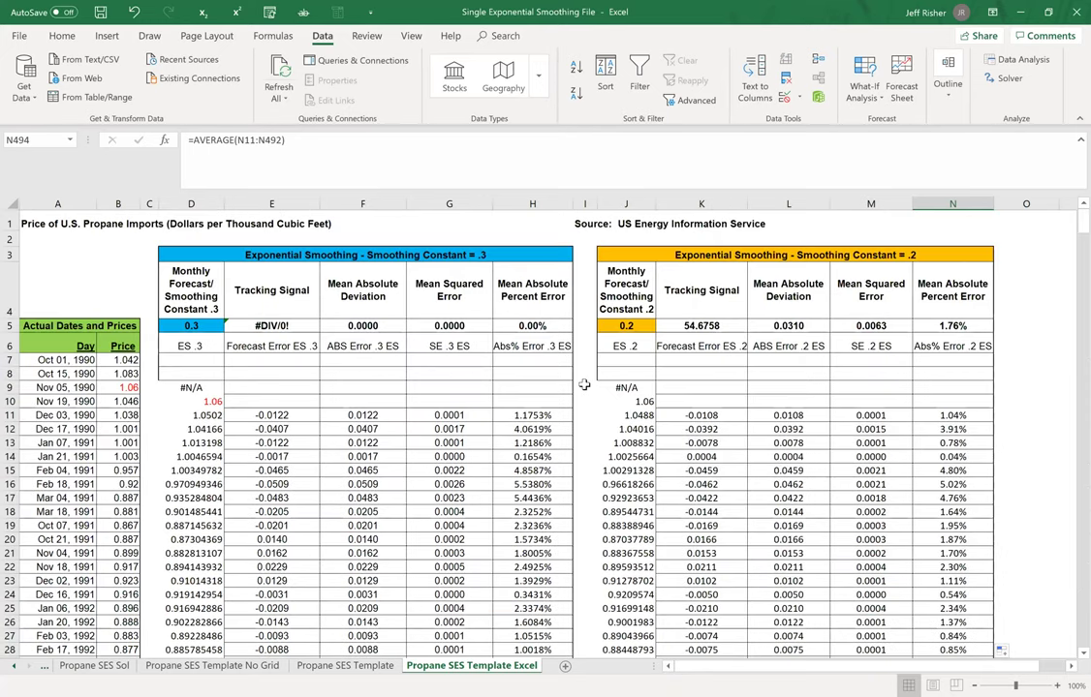
click(617, 415)
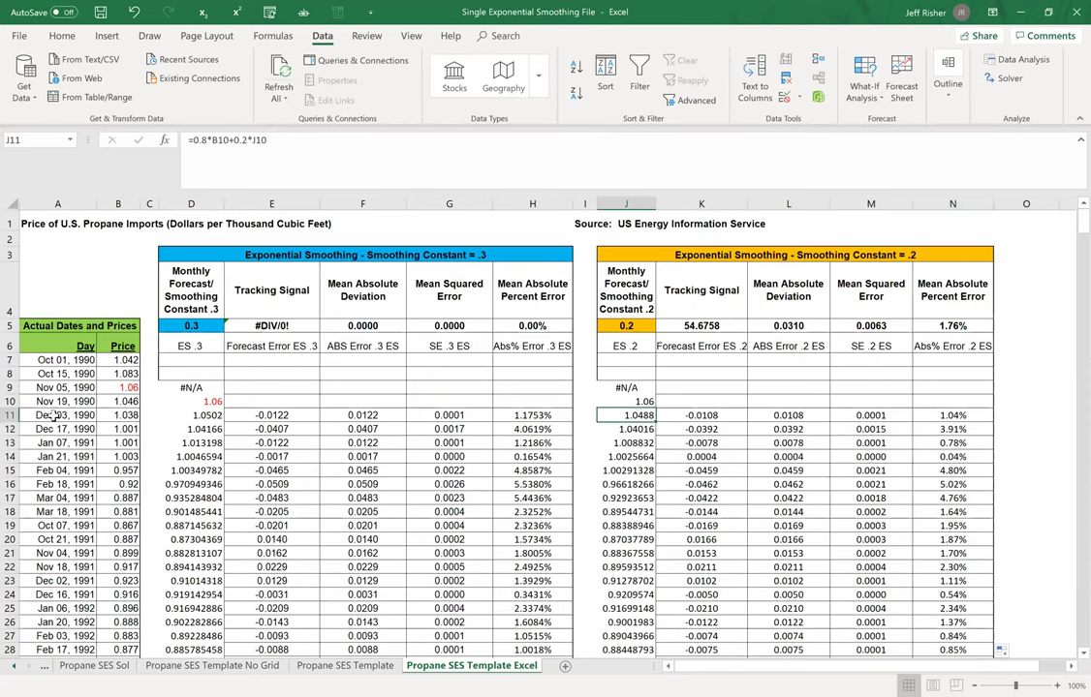
click(183, 416)
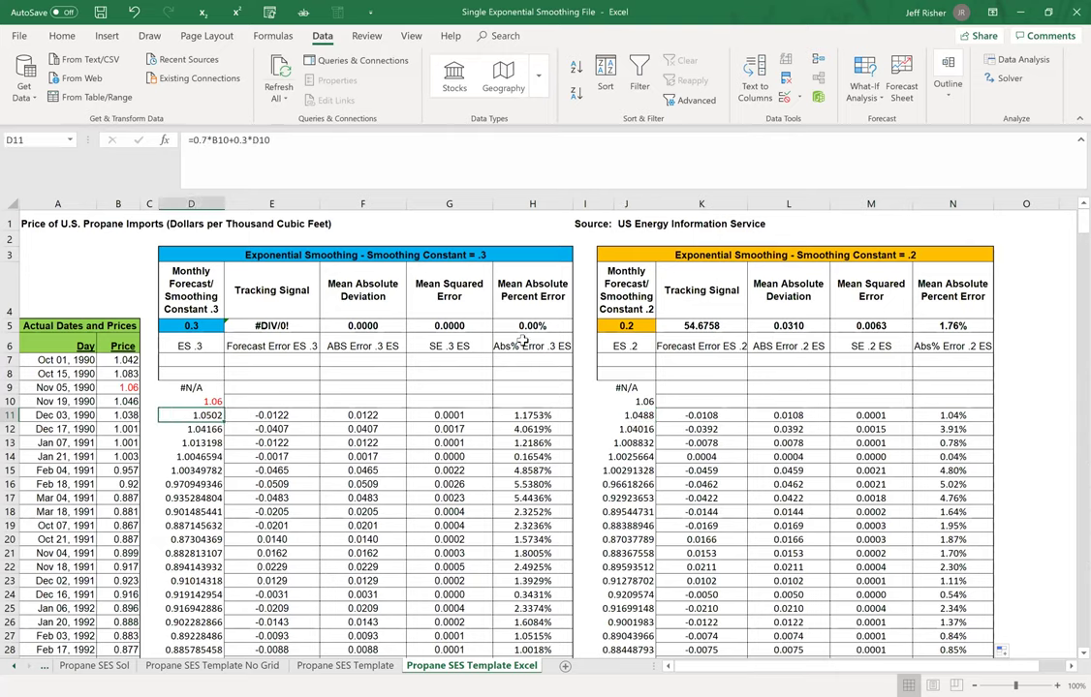
click(419, 398)
click(236, 331)
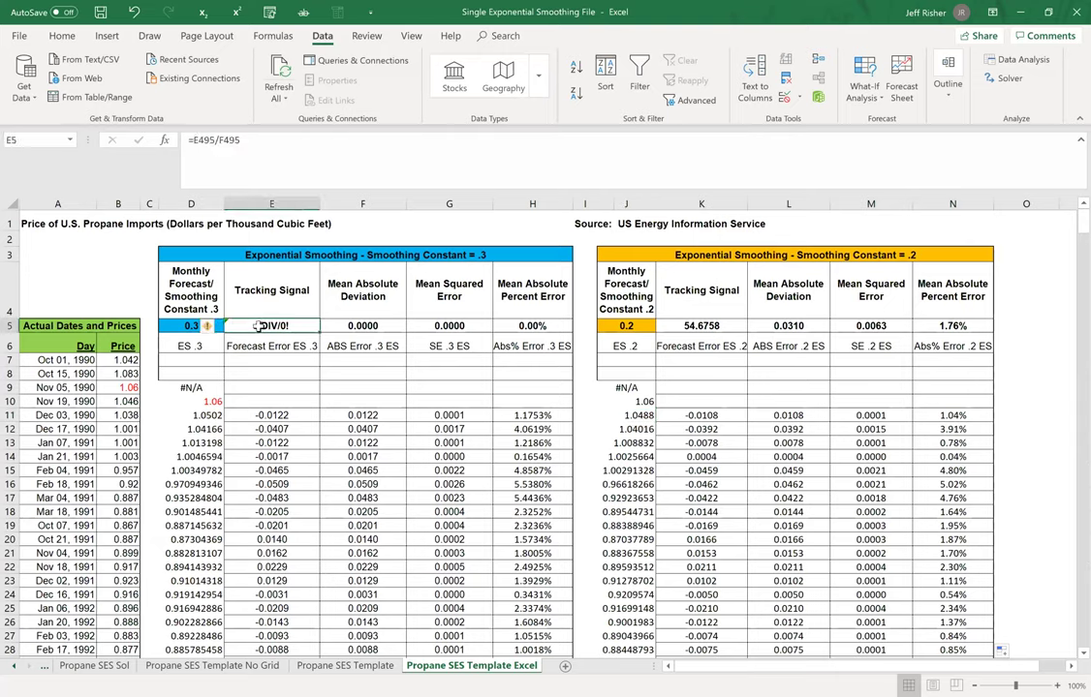
Step: Freeze the panes at cell D12 so that rows 1–11 and columns A–C stay in view beside the summary rows
click(174, 418)
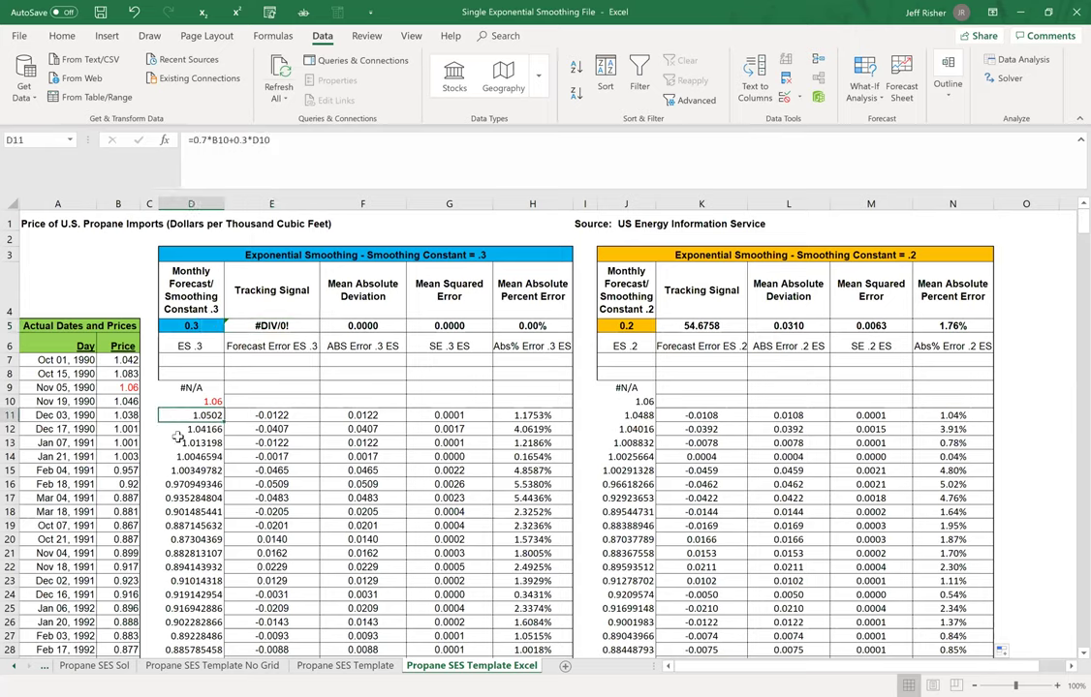
click(178, 432)
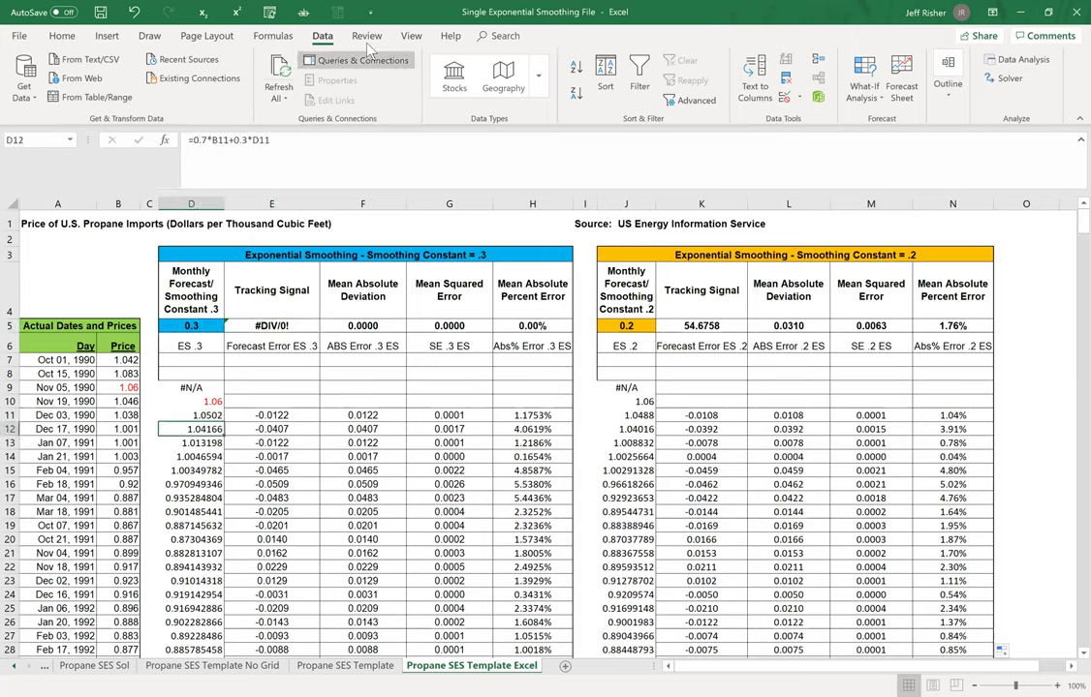
click(410, 35)
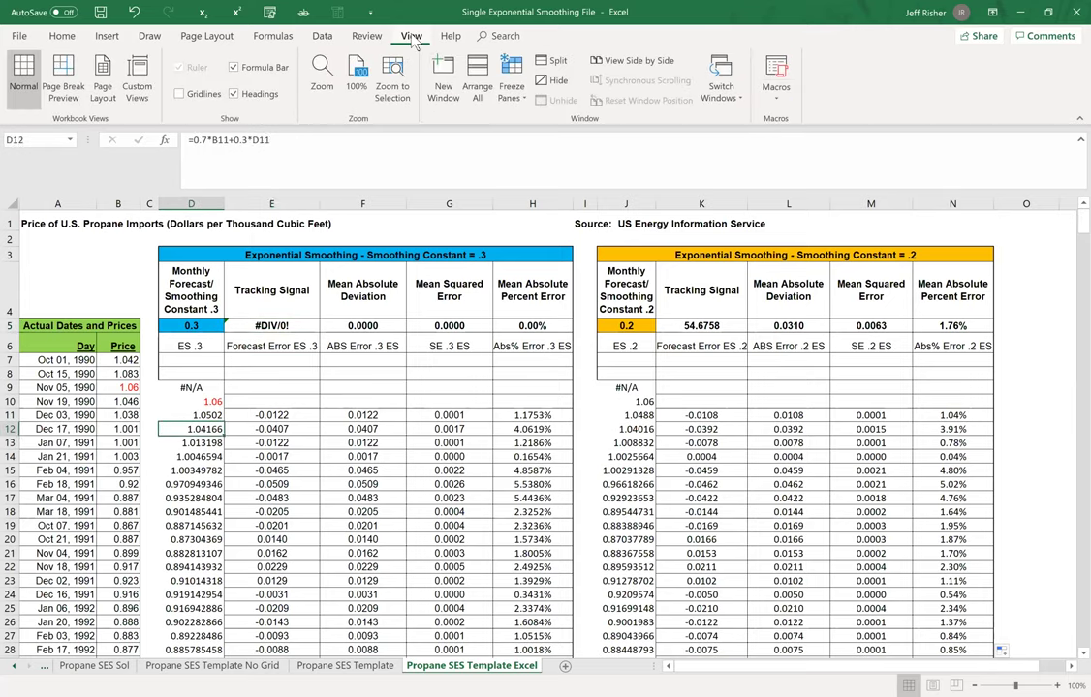
click(512, 77)
click(543, 136)
drag(1083, 215, 1083, 603)
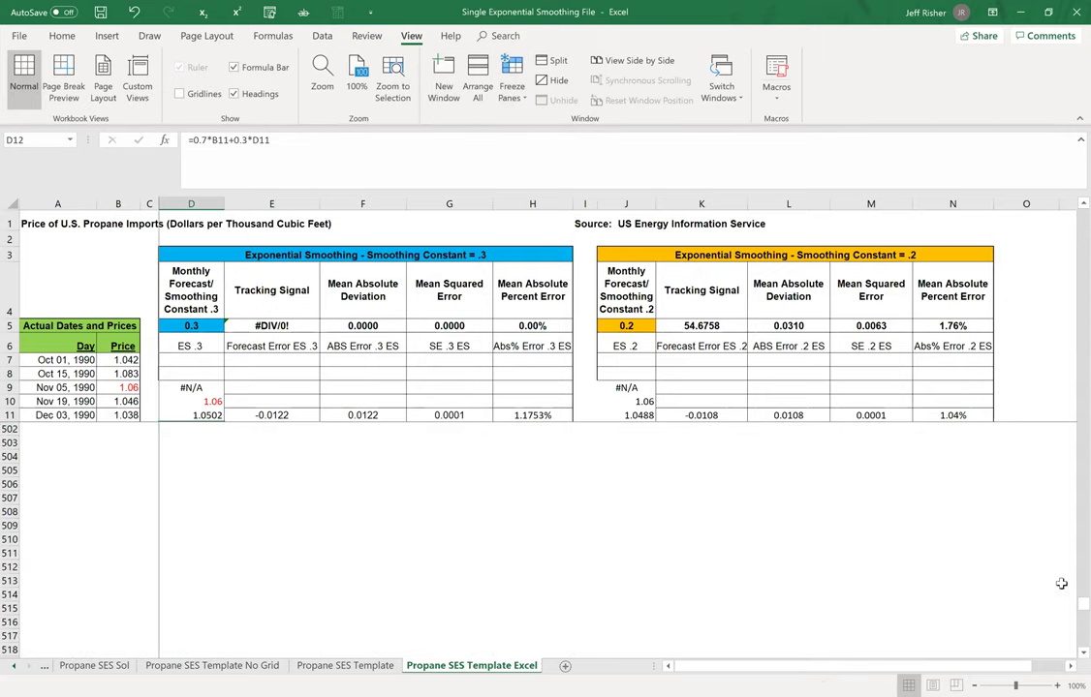
scroll(790, 506, up, 5)
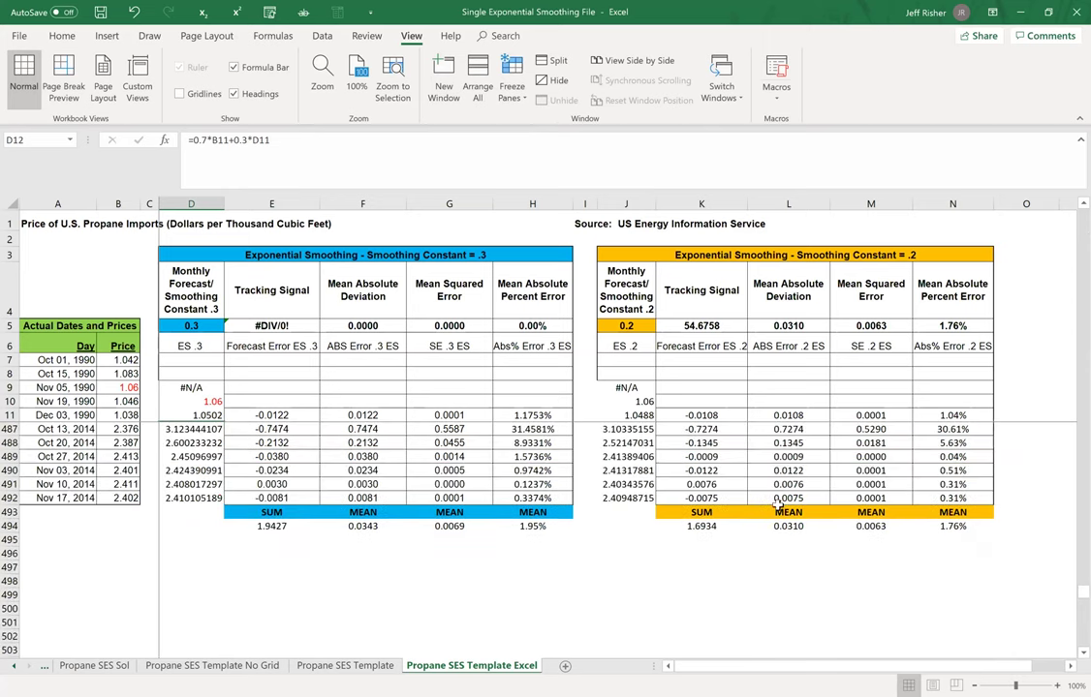
Step: Correct the .3 tracking signal in E5 with the formula =E494/F494
click(277, 326)
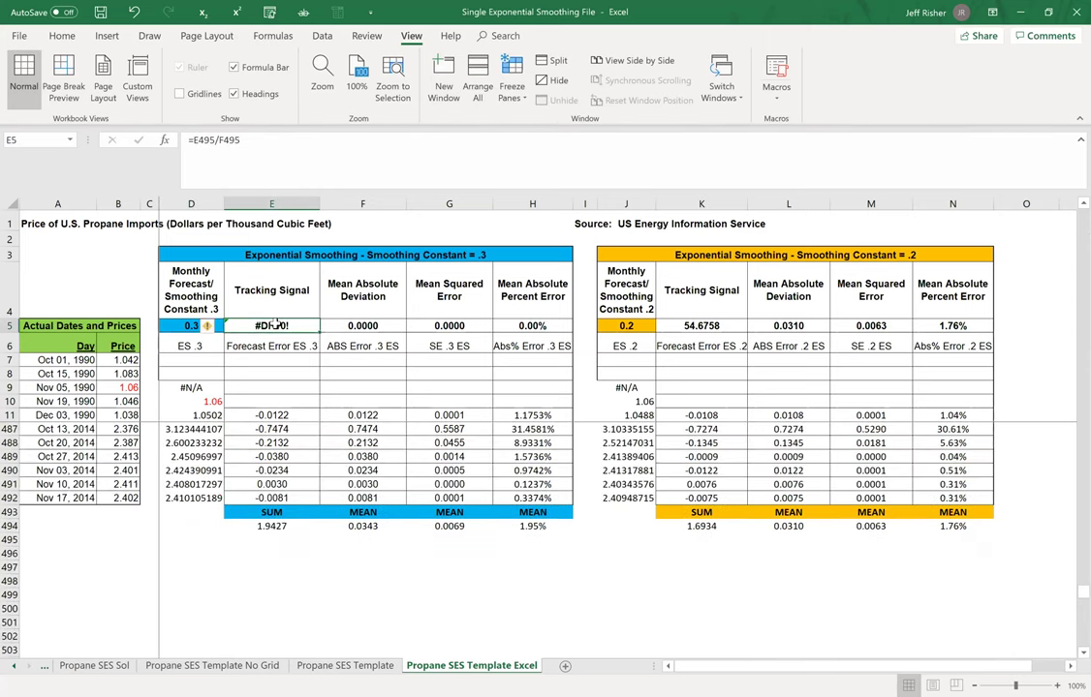
text(=)
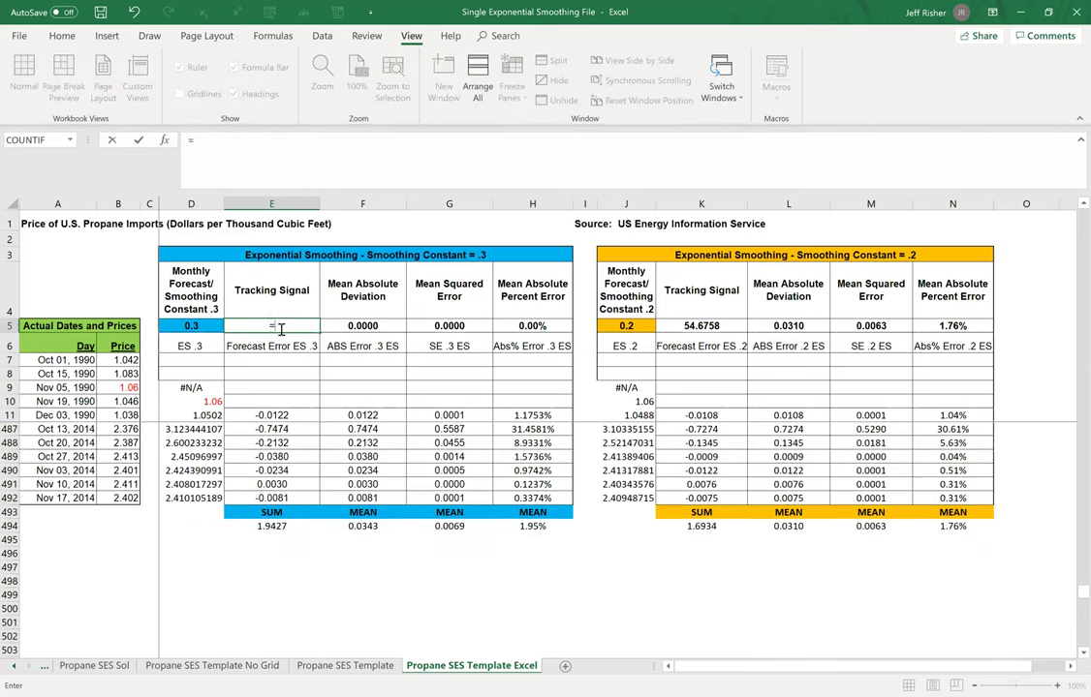
click(276, 529)
text(/)
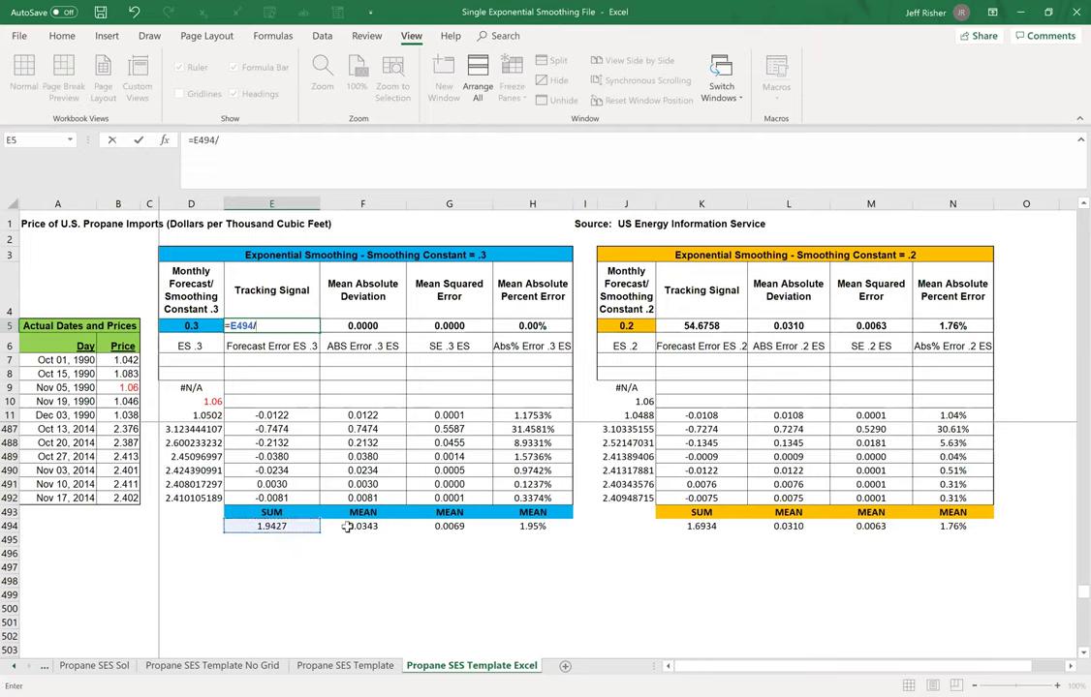
click(353, 527)
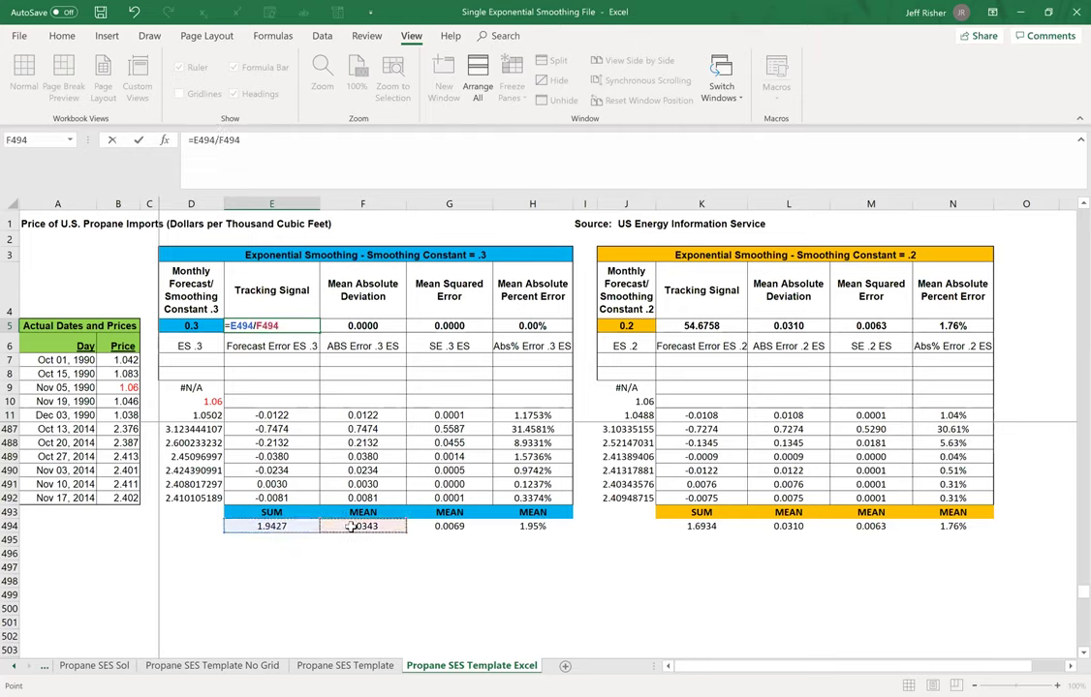
key(Return)
Step: Link the .3 mean absolute deviation in F5 to =F494 and fill the formula across to the mean squared error in G5
click(363, 326)
text(=F495)
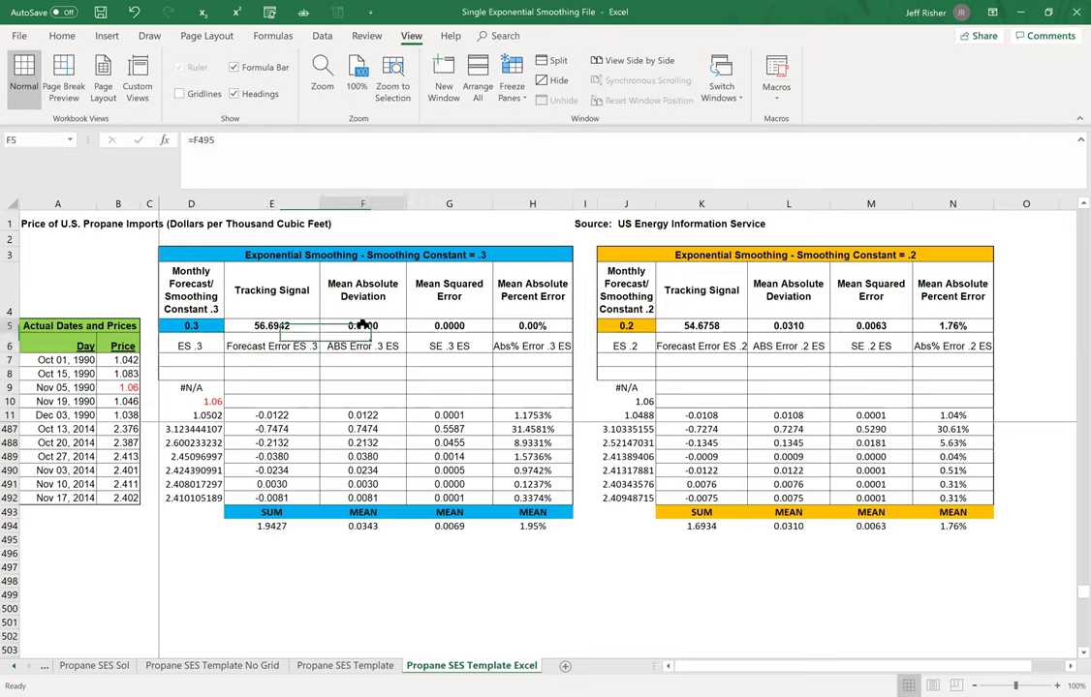
text(=)
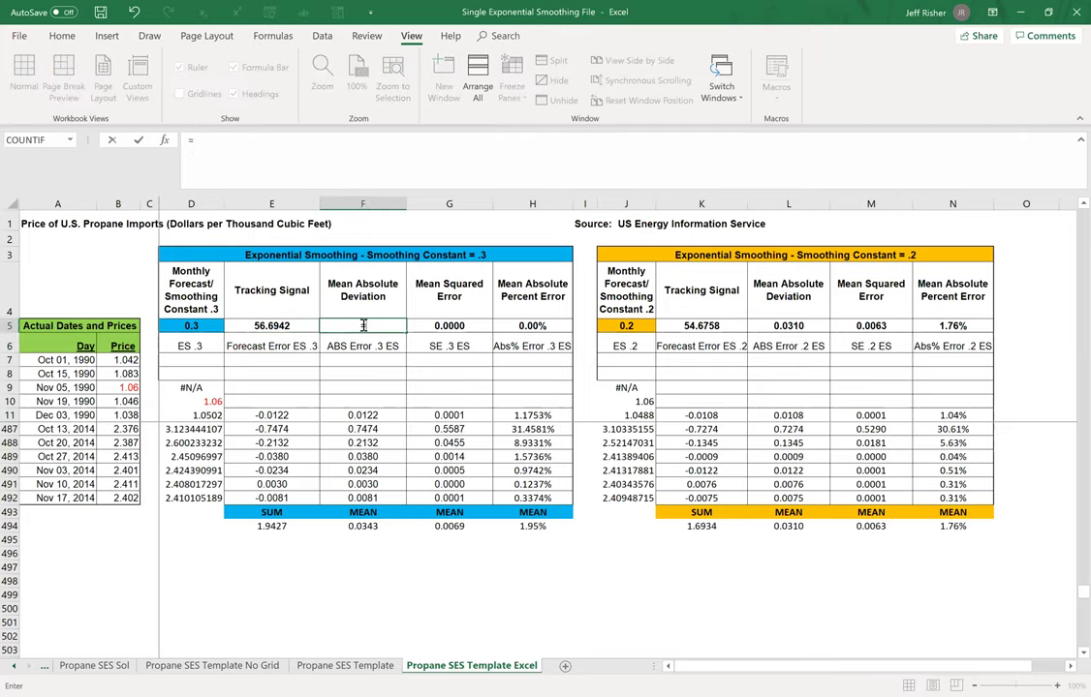
click(377, 524)
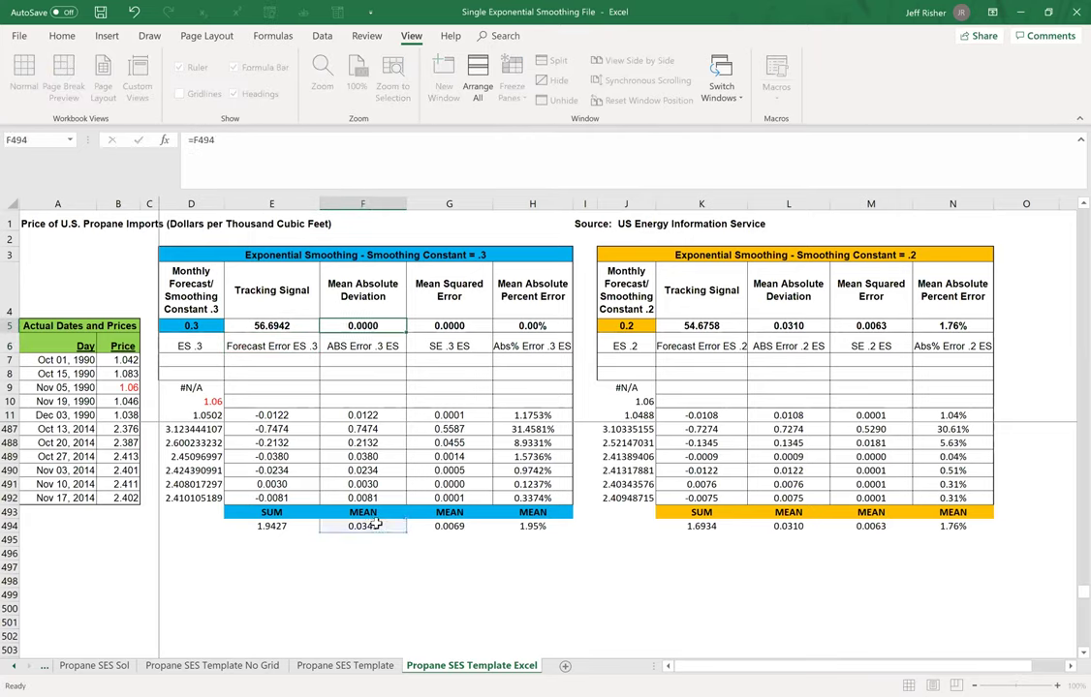
key(Return)
click(398, 316)
click(397, 327)
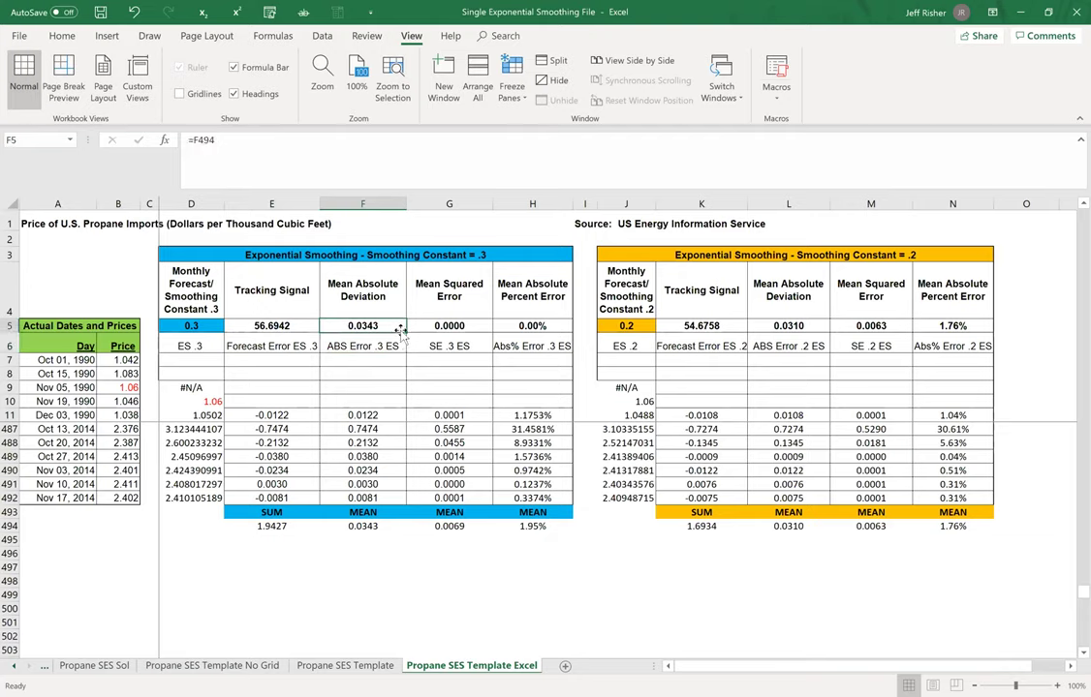
drag(406, 332, 470, 331)
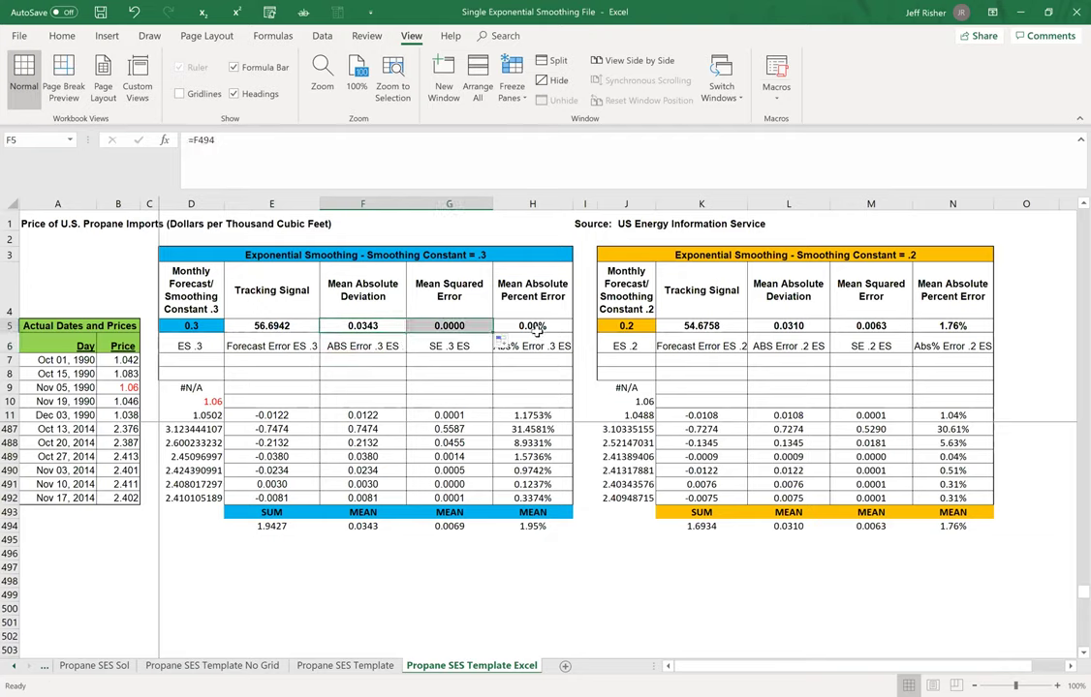
Step: Try to link the .3 mean absolute percent error in H5 to cell H495
click(537, 329)
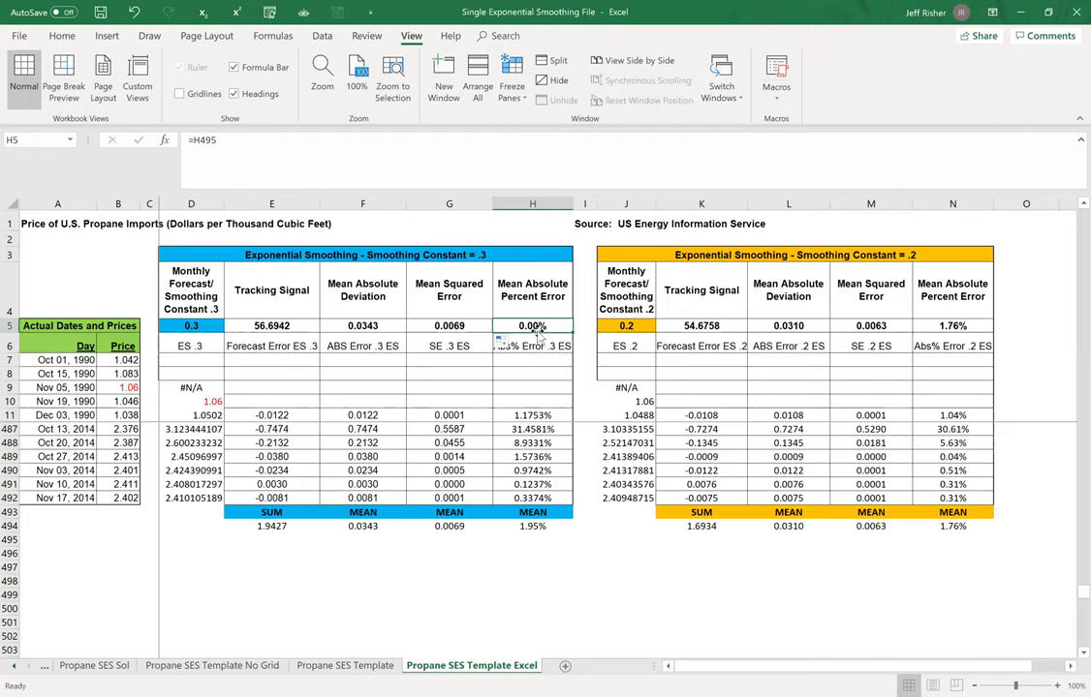
text(=)
click(531, 540)
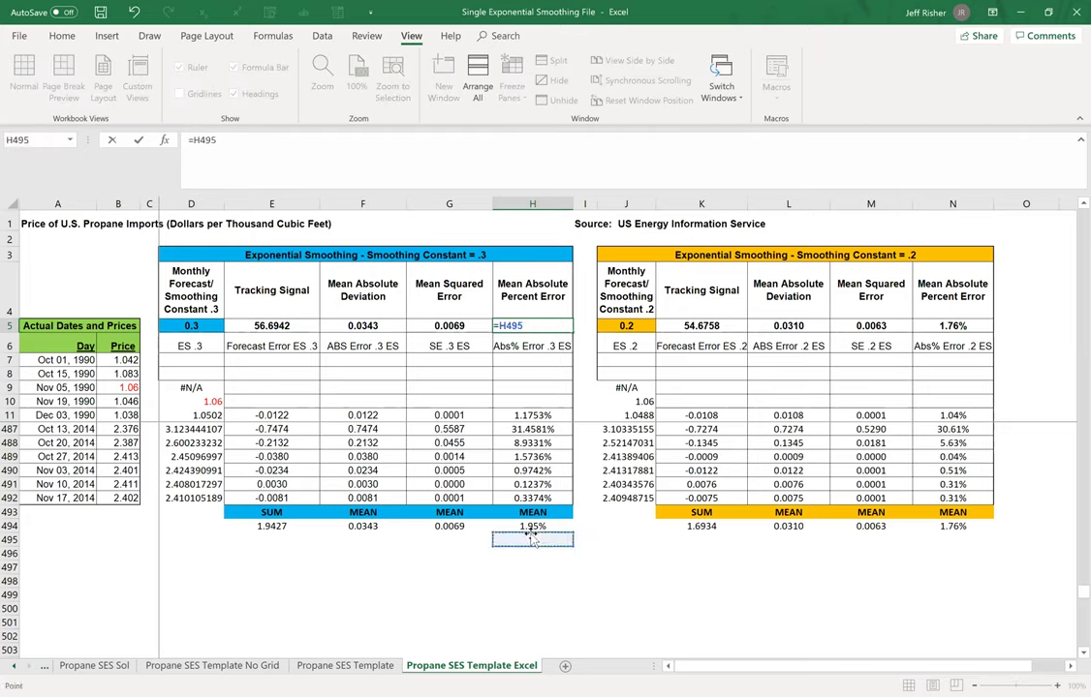
key(Return)
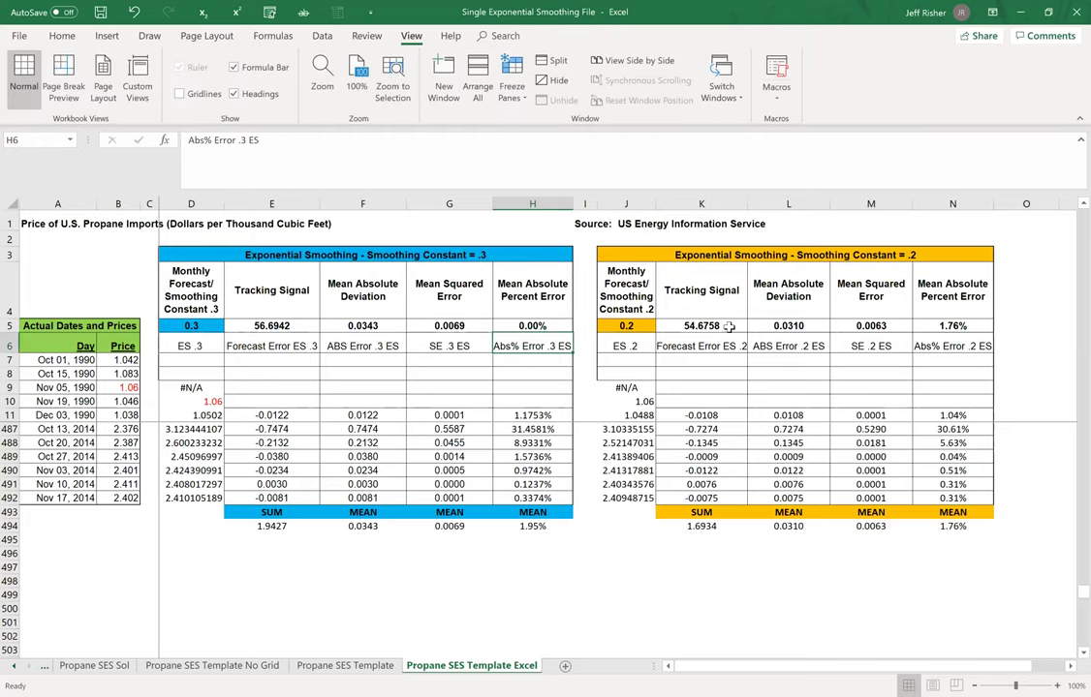
Step: Check the matching .2 summary formulas and link the .3 mean absolute percent error in H5 to =H494
click(692, 326)
click(938, 327)
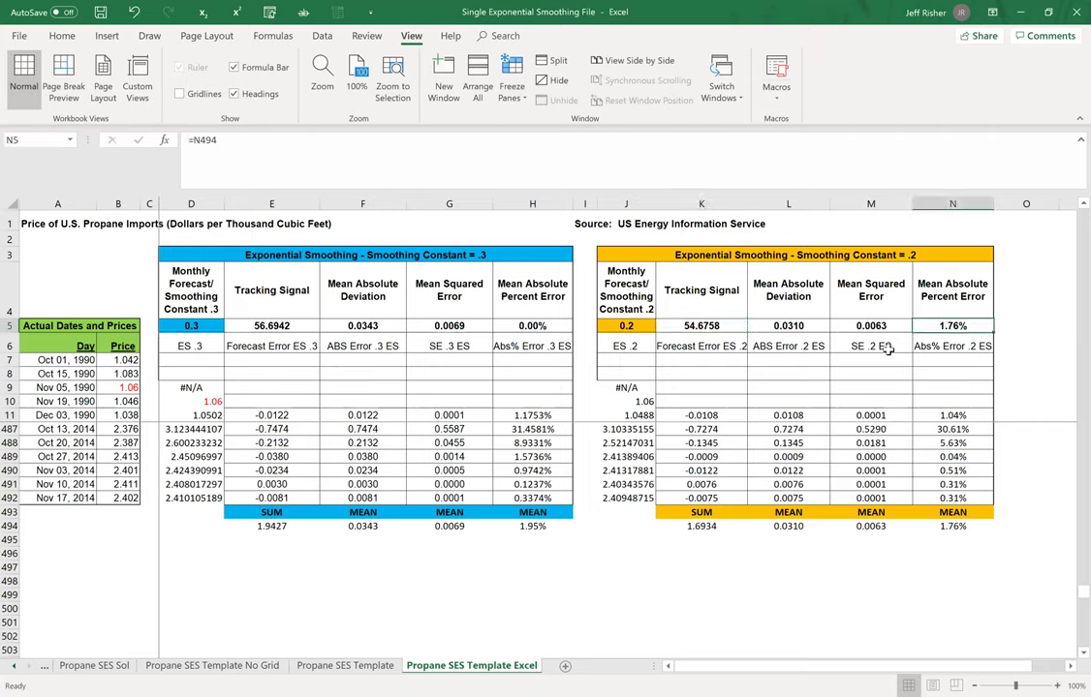
click(541, 327)
text(=)
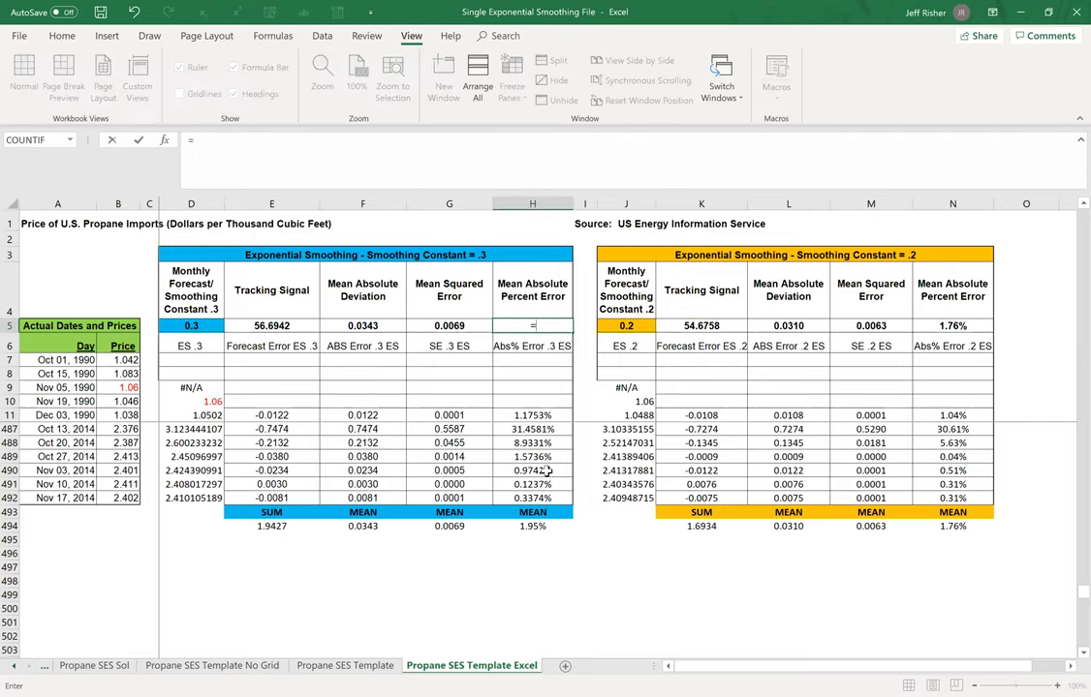
click(540, 527)
key(Return)
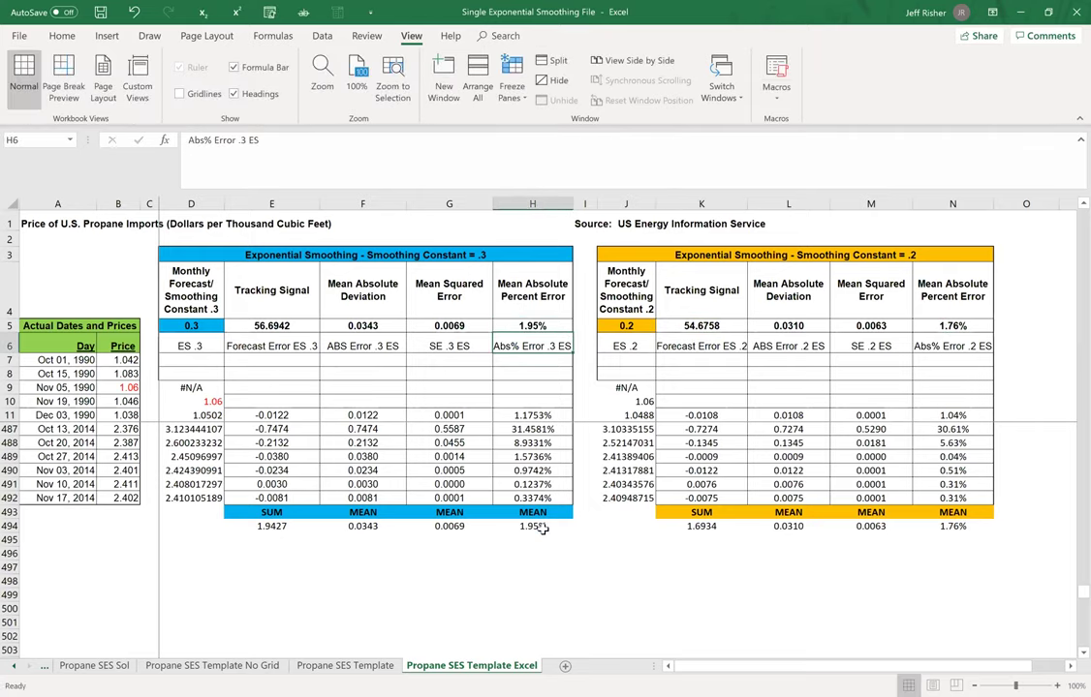
click(470, 553)
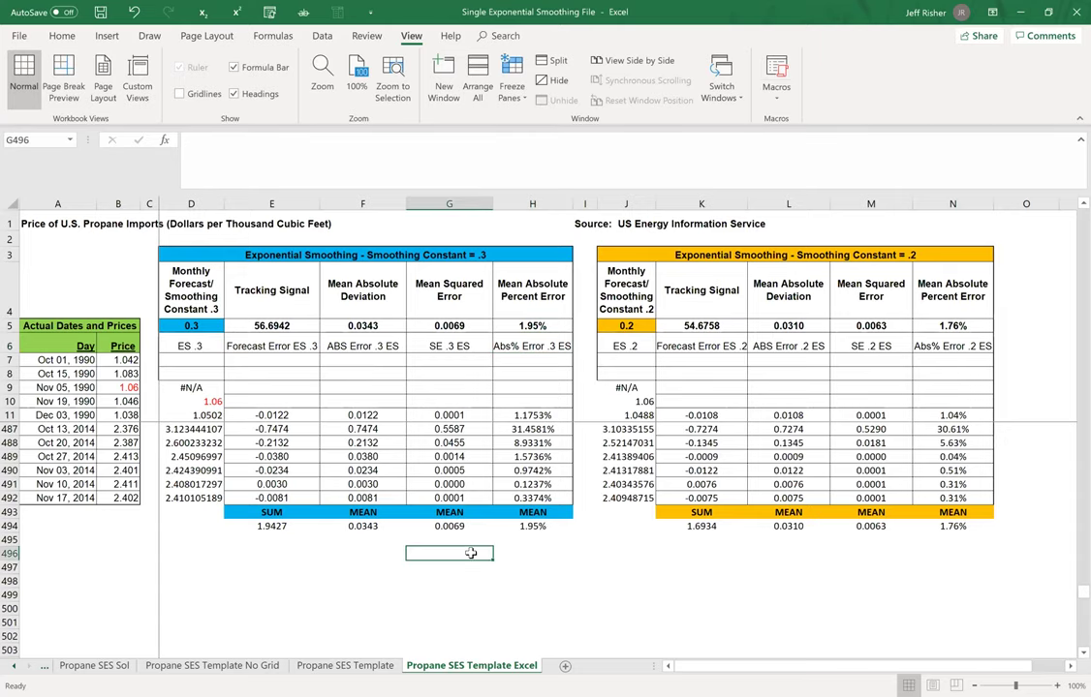
scroll(471, 554, up, 5)
scroll(471, 553, down, 5)
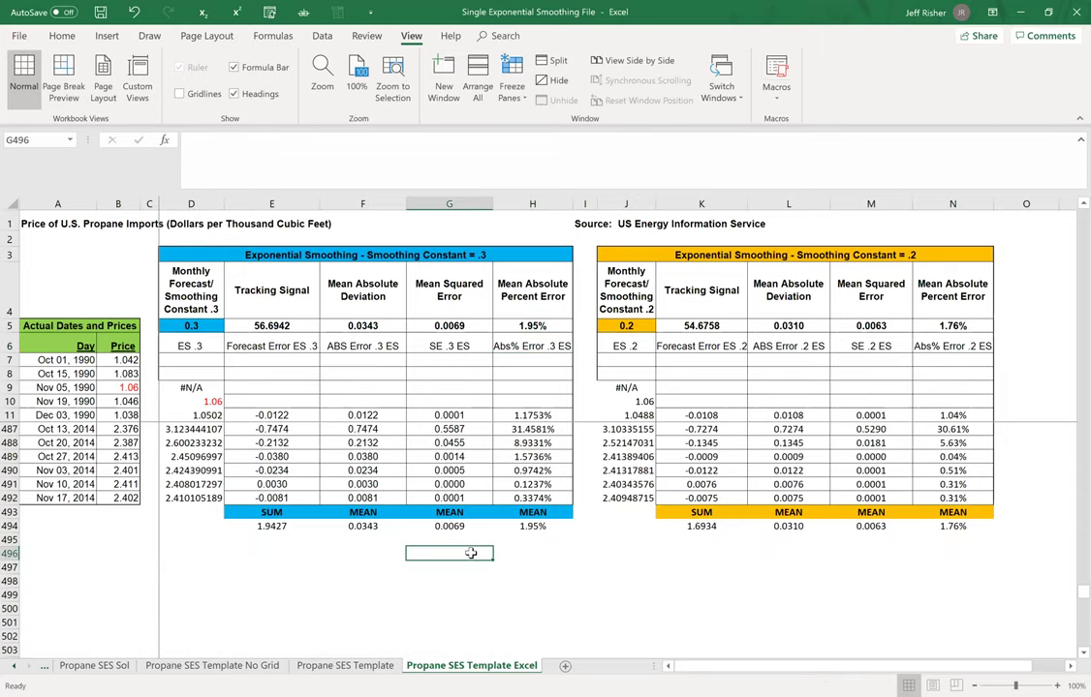